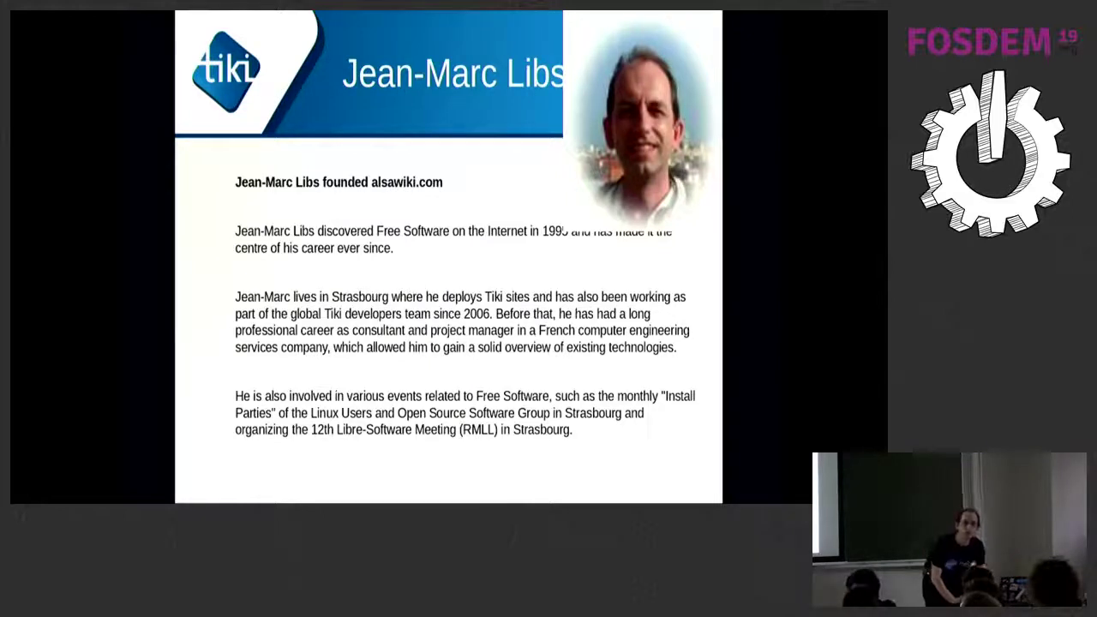
Switch from the slides to the projects wiki, open the aacmee home page and try out its new-page name field.
{"action": "key", "text": "alt+Tab"}
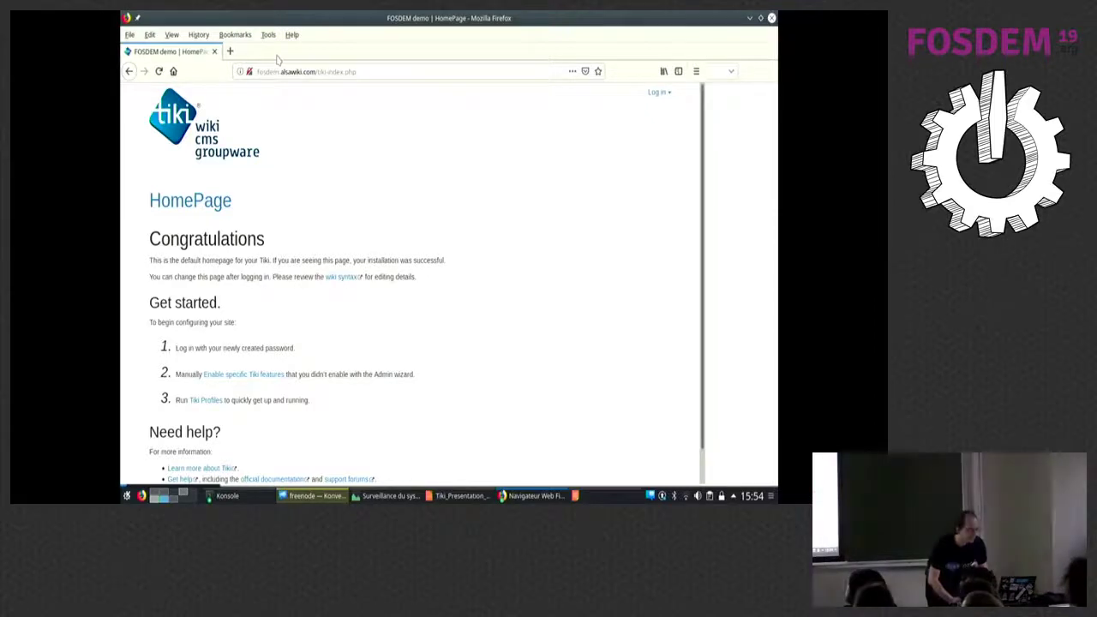
{"action": "key", "text": "alt+Tab"}
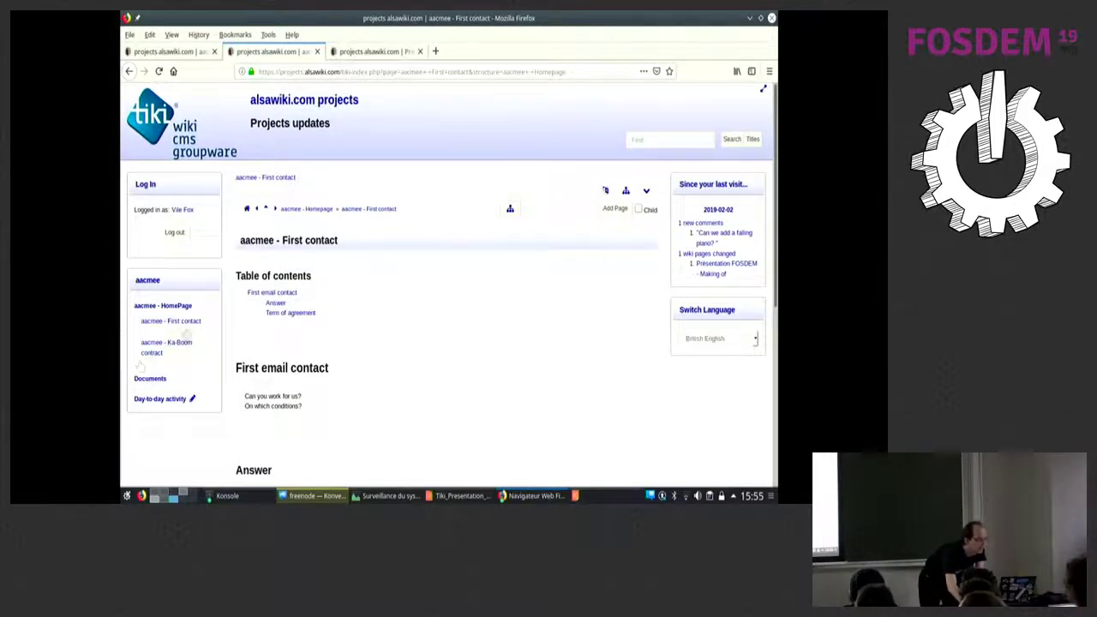
{"action": "left_click", "coordinate": [168, 306]}
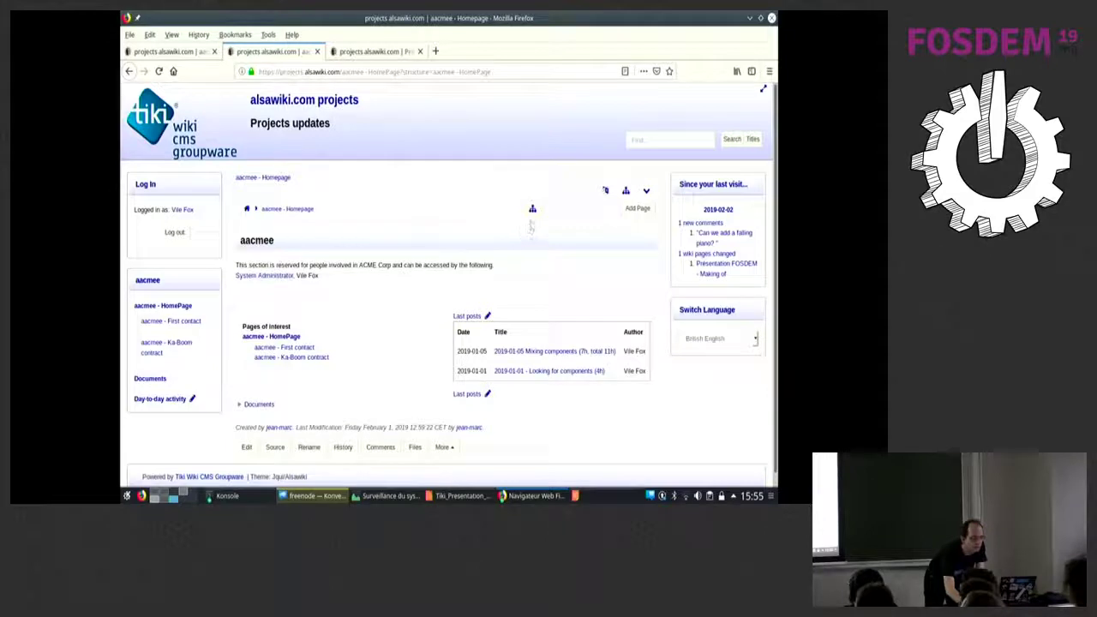
{"action": "left_click", "coordinate": [568, 207]}
{"action": "type", "text": "pg"}
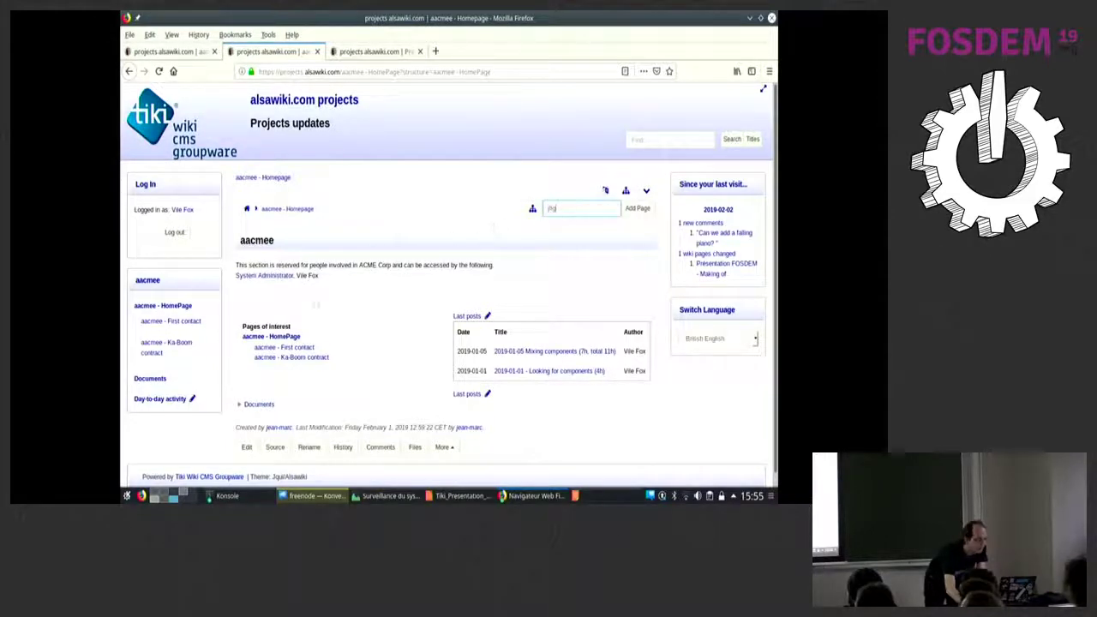
Open the aacmee - First contact page from the pages of interest and read through its sections.
{"action": "left_click", "coordinate": [291, 349]}
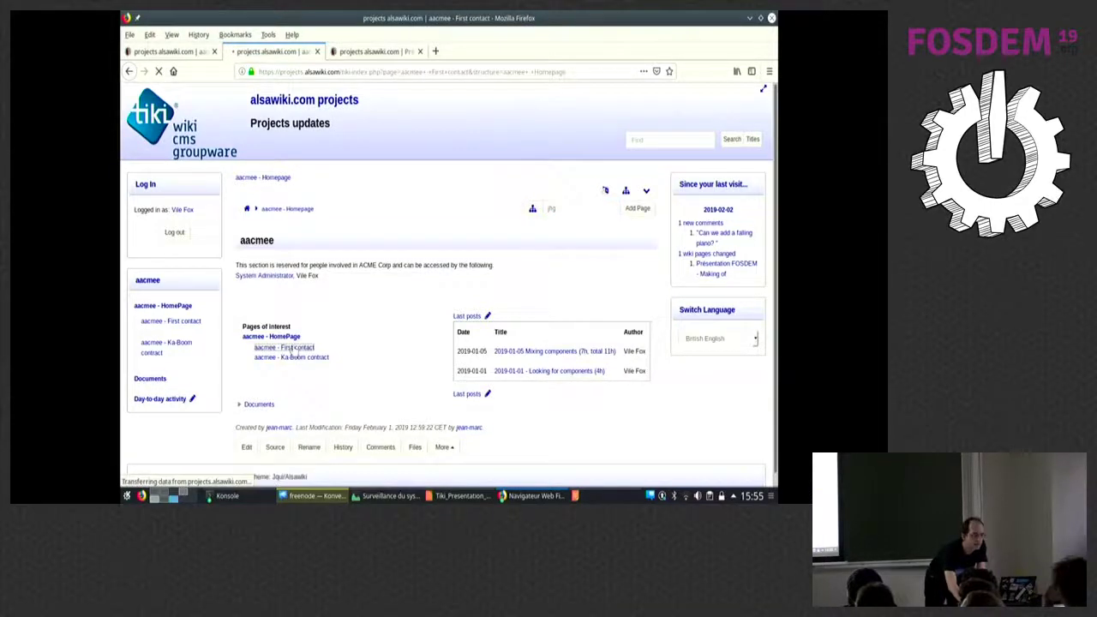
{"action": "scroll", "coordinate": [372, 330], "scroll_direction": "down", "scroll_amount": 3}
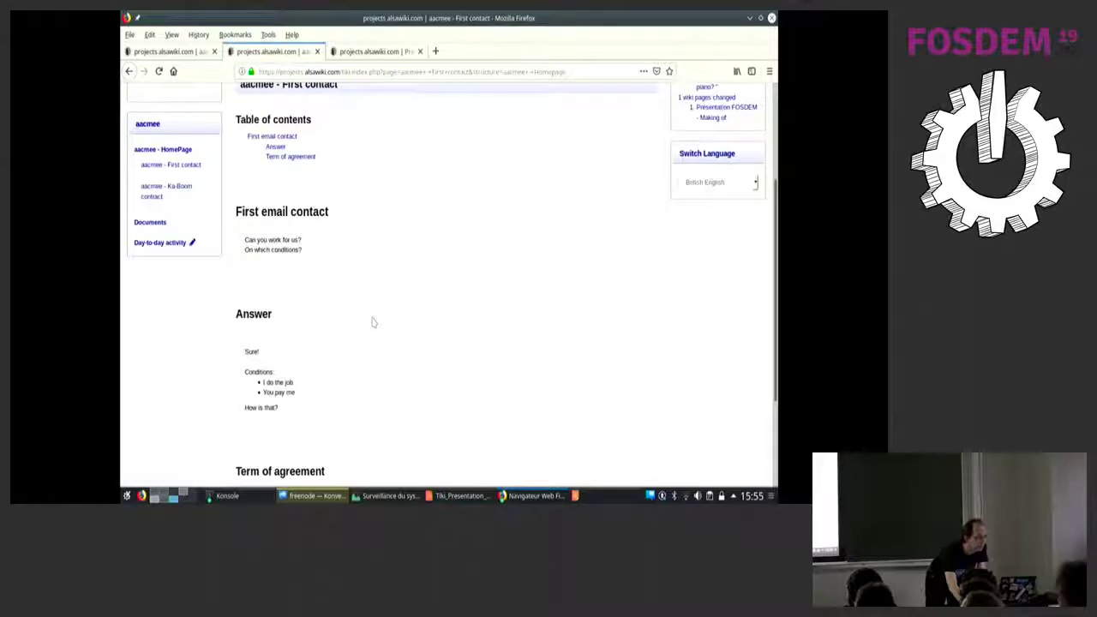
{"action": "scroll", "coordinate": [372, 323], "scroll_direction": "up", "scroll_amount": 3}
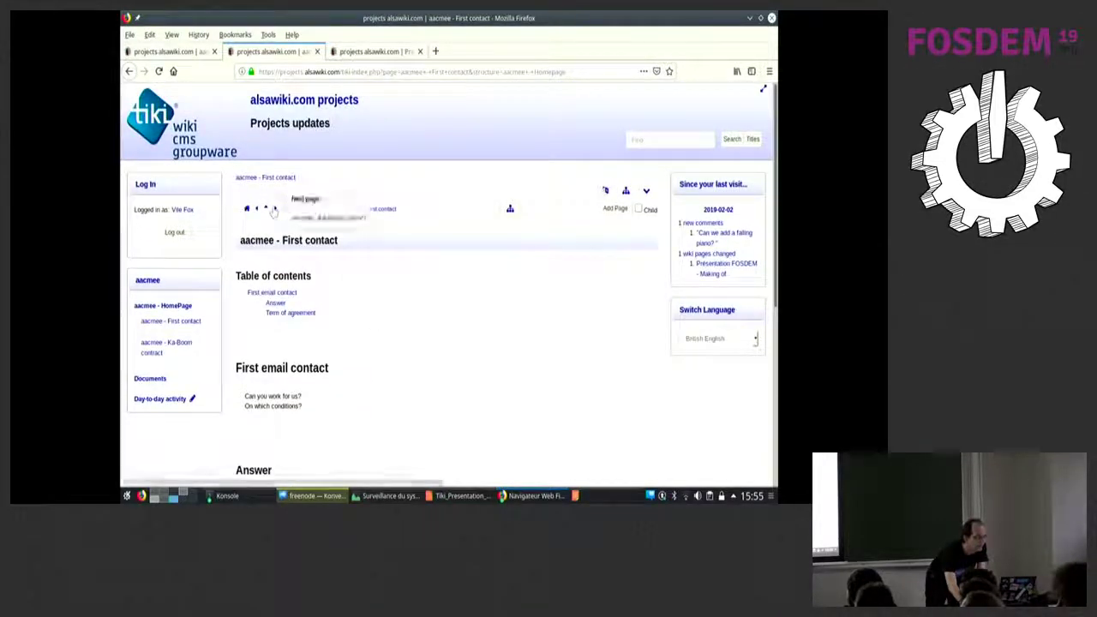
Go to the following page of the structure, aacmee - Ka-Boom contract, and review its providers and task statuses.
{"action": "left_click", "coordinate": [275, 208]}
{"action": "scroll", "coordinate": [353, 288], "scroll_direction": "down", "scroll_amount": 3}
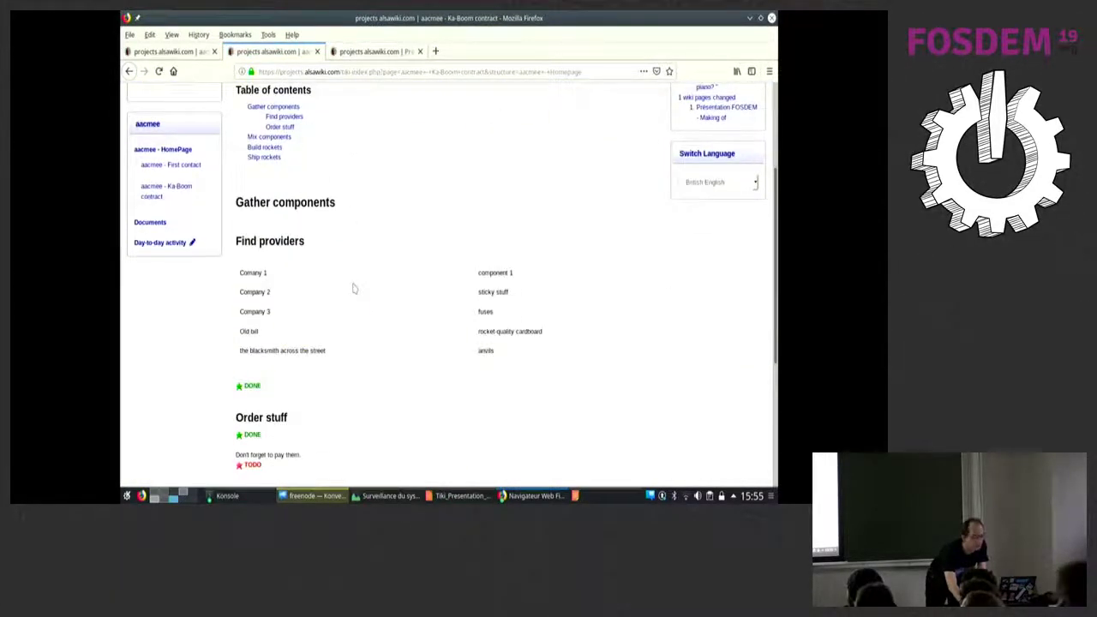
{"action": "scroll", "coordinate": [352, 288], "scroll_direction": "down", "scroll_amount": 3}
{"action": "scroll", "coordinate": [352, 288], "scroll_direction": "down", "scroll_amount": 2}
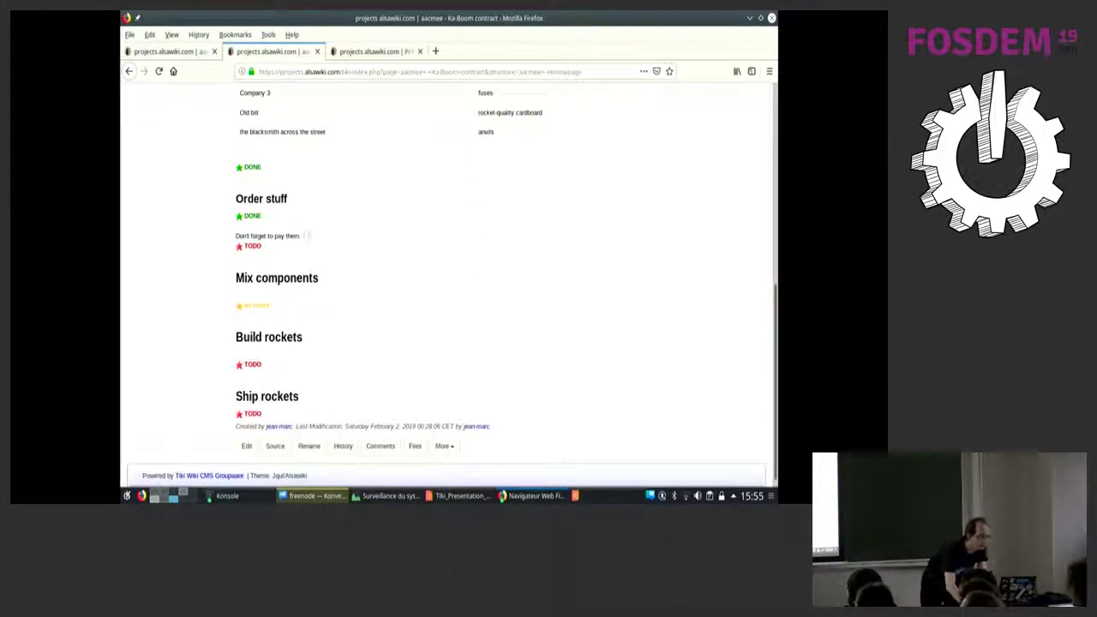
{"action": "scroll", "coordinate": [229, 171], "scroll_direction": "up", "scroll_amount": 3}
{"action": "scroll", "coordinate": [229, 171], "scroll_direction": "up", "scroll_amount": 2}
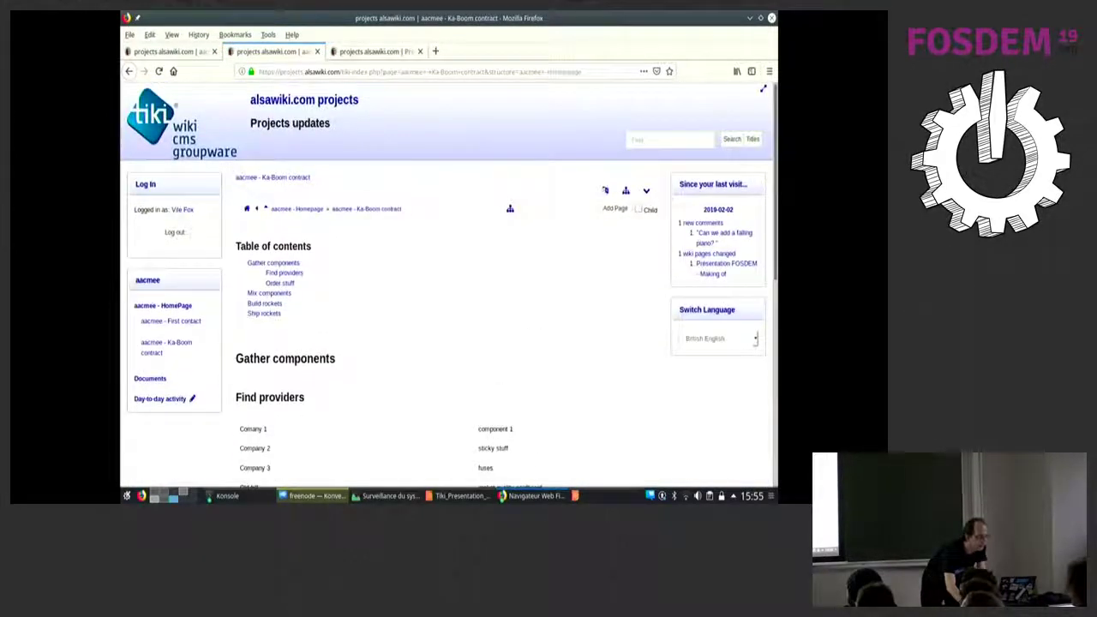
Return to the aacmee home page and expand its Documents section to view the stored files.
{"action": "left_click", "coordinate": [153, 306]}
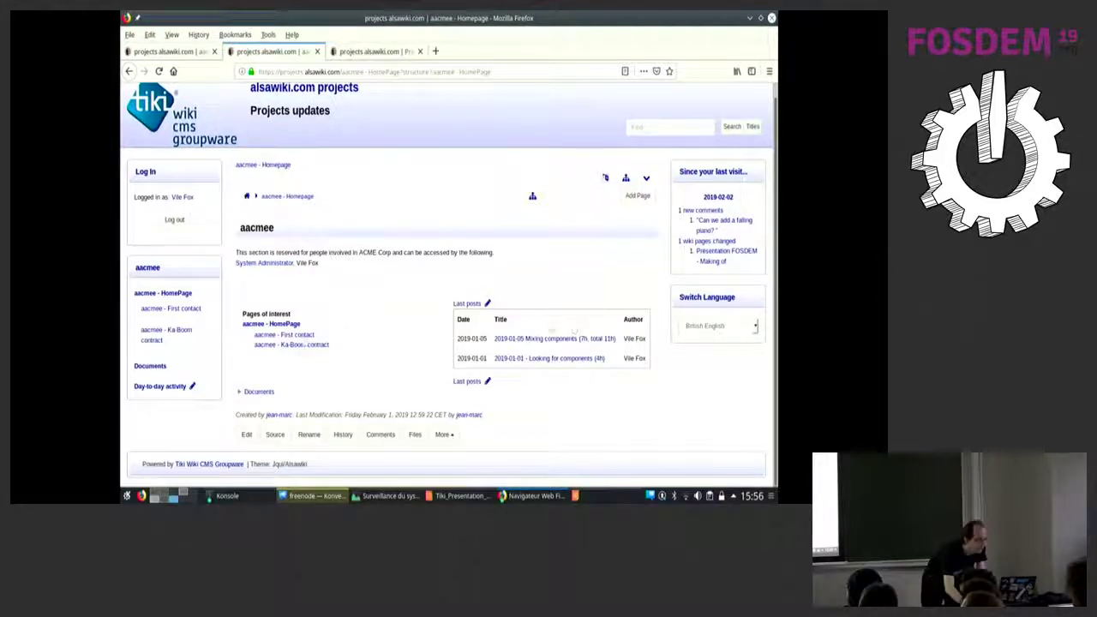
{"action": "left_click", "coordinate": [262, 392]}
{"action": "scroll", "coordinate": [352, 390], "scroll_direction": "down", "scroll_amount": 2}
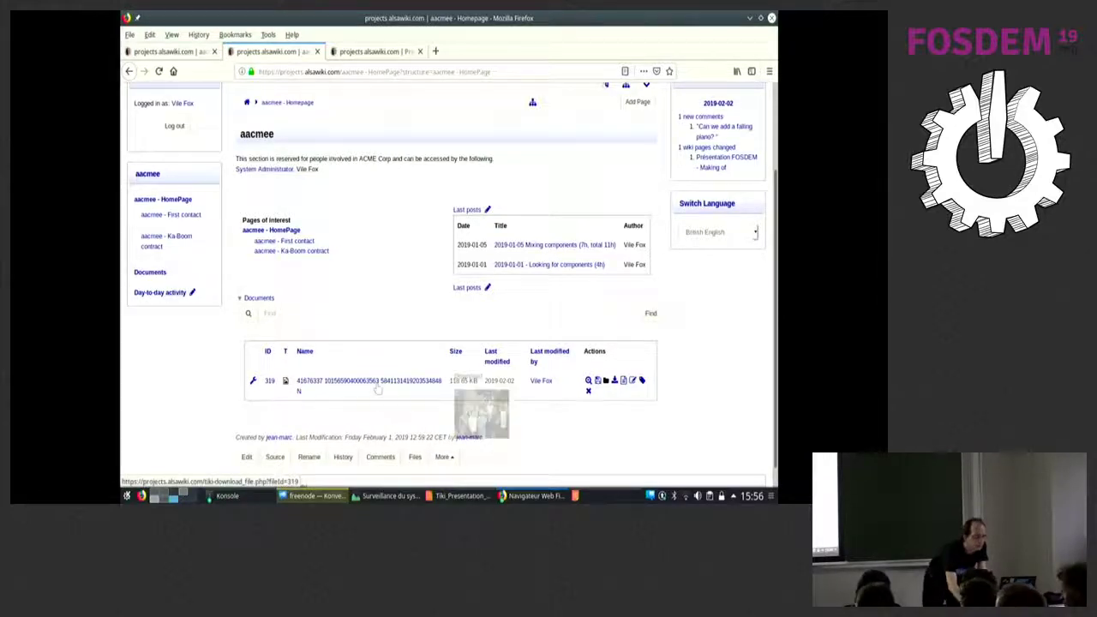
Read the 2019-01-01 "Looking for components" post with its comments and the 2019-01-05 "Mixing components" post.
{"action": "left_click", "coordinate": [520, 267]}
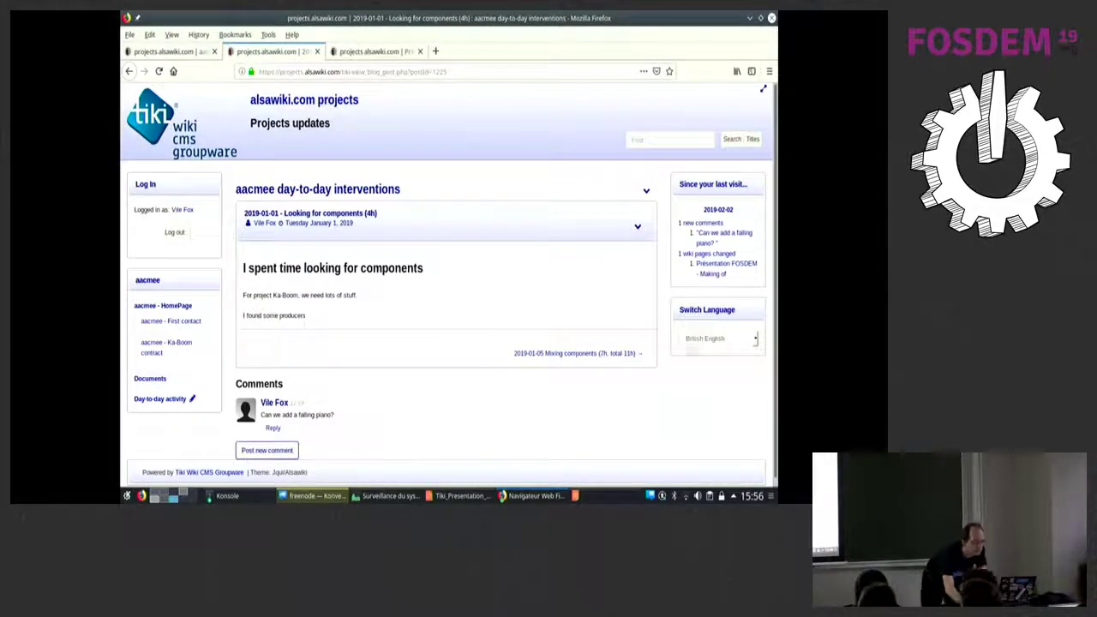
{"action": "left_click", "coordinate": [622, 353]}
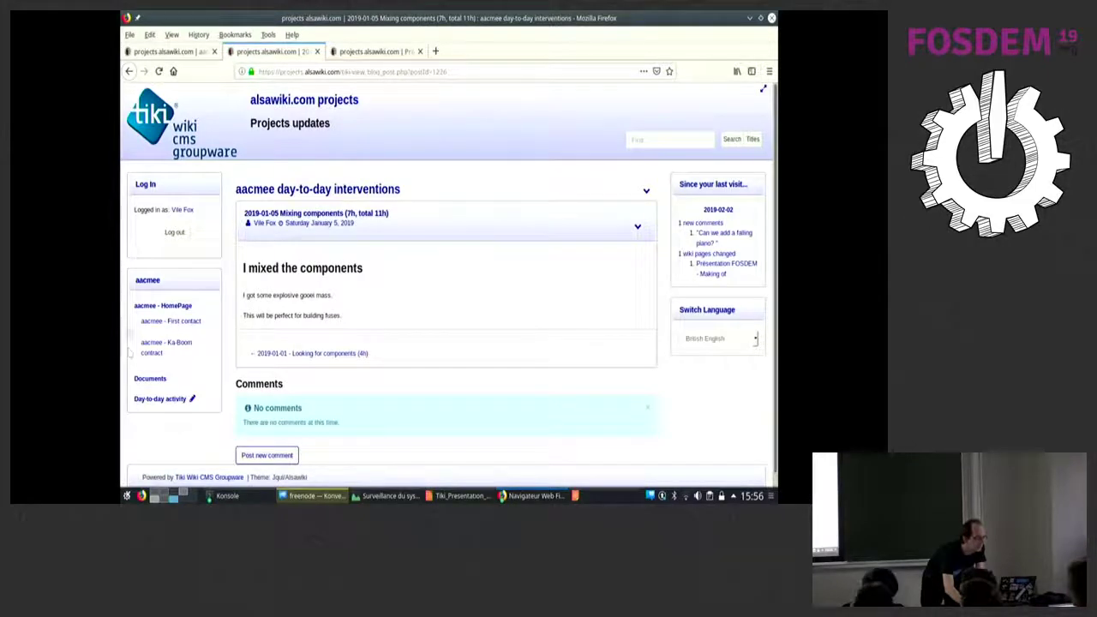
Go back to the aacmee home page and highlight the line naming who can access the section.
{"action": "left_click", "coordinate": [151, 307]}
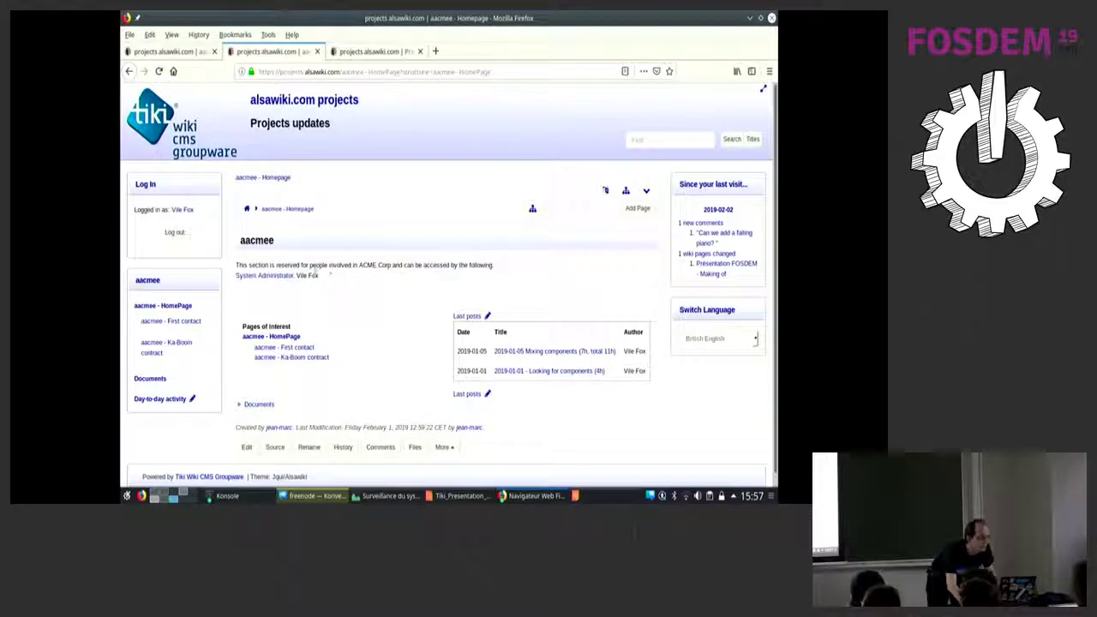
{"action": "left_click_drag", "start_coordinate": [257, 290], "coordinate": [239, 287]}
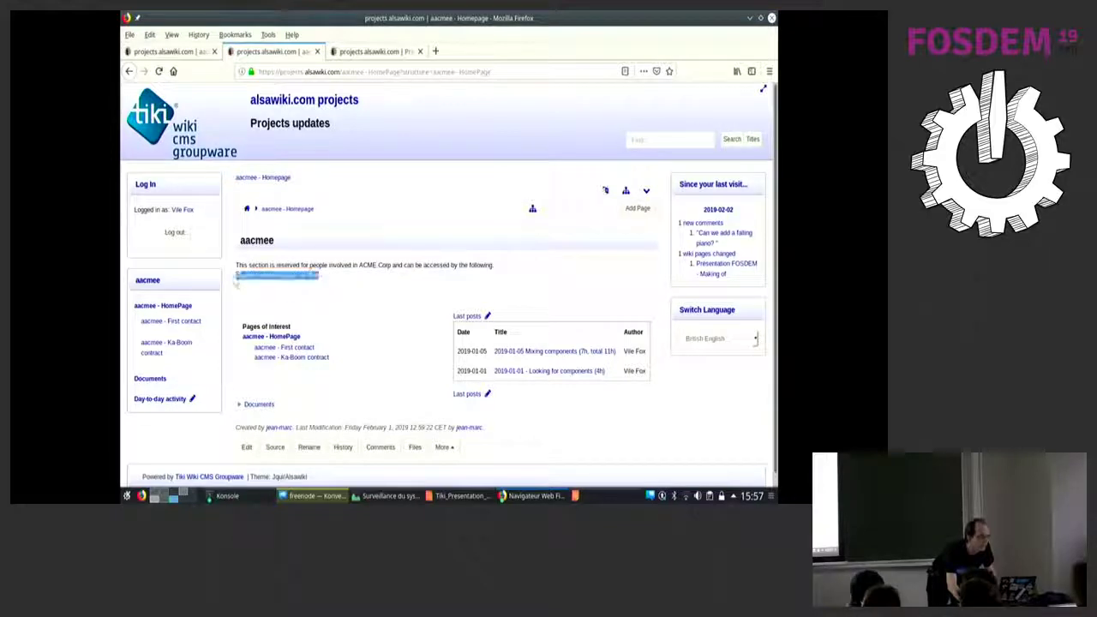
{"action": "left_click", "coordinate": [411, 282]}
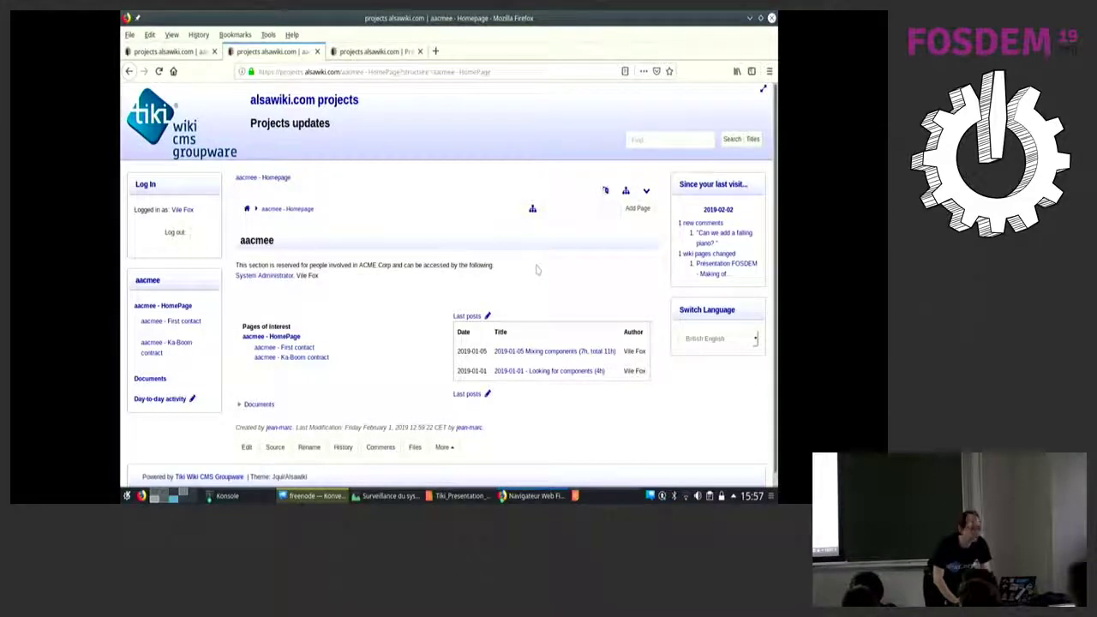
Log in to the FOSDEM demo site as admin with the saved account password and close the Tiki Setup wizard.
{"action": "key", "text": "ctrl+F2"}
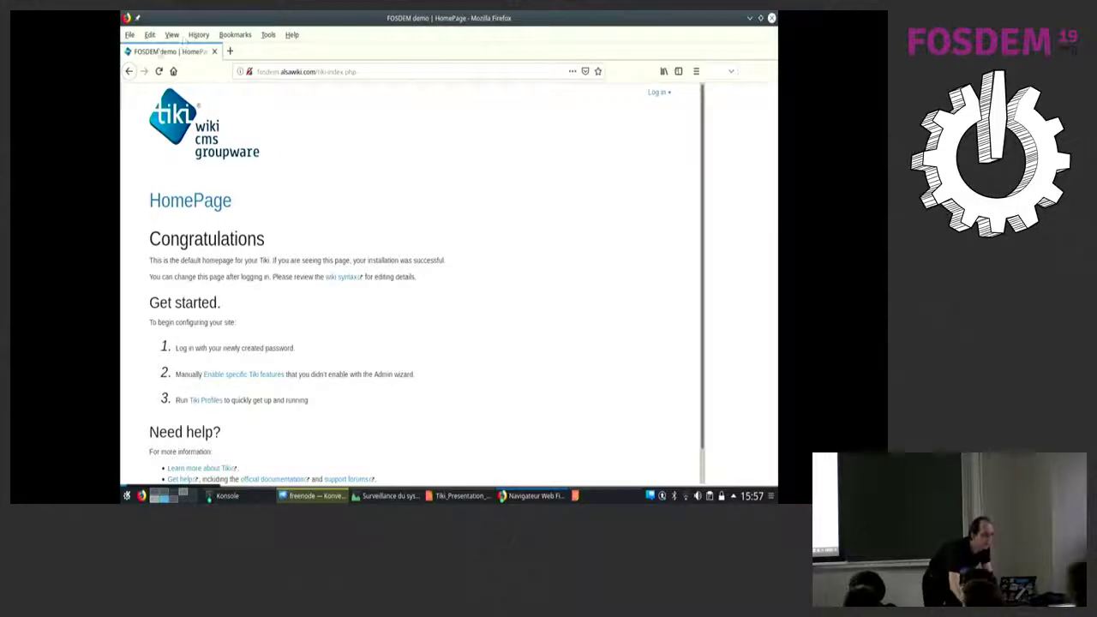
{"action": "left_click", "coordinate": [658, 92]}
{"action": "left_click", "coordinate": [561, 135]}
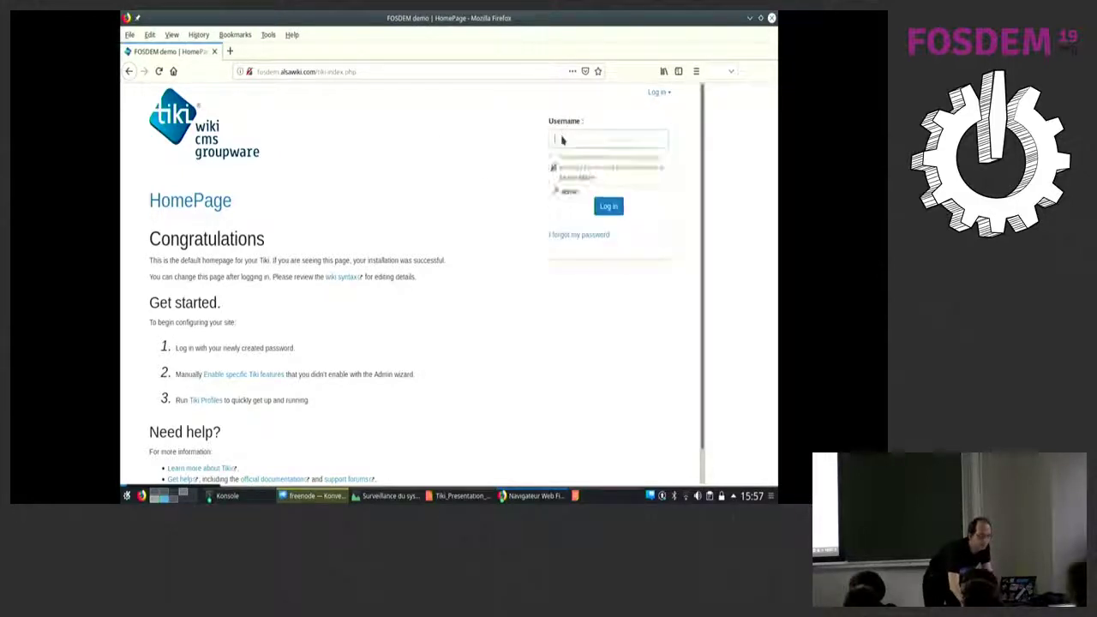
{"action": "left_click", "coordinate": [570, 190]}
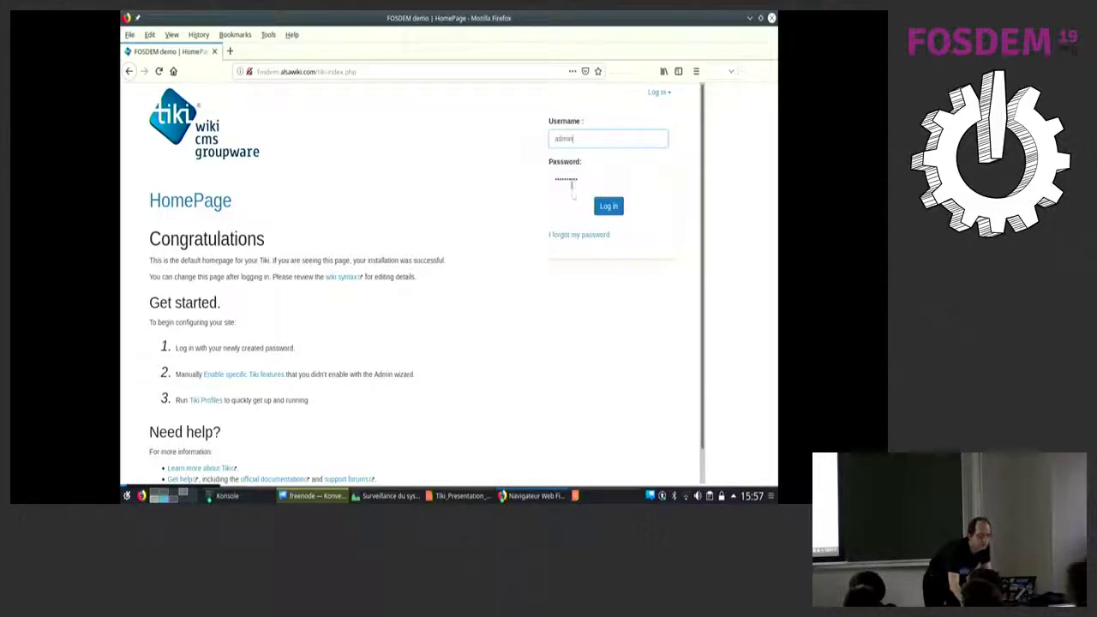
{"action": "left_click", "coordinate": [609, 204]}
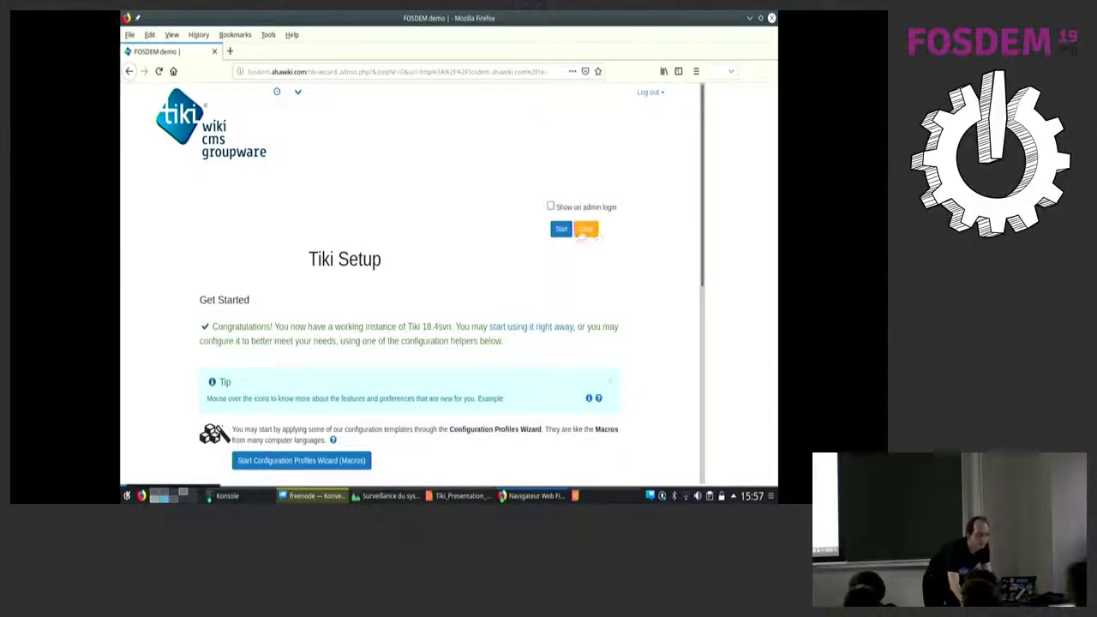
{"action": "left_click", "coordinate": [584, 233]}
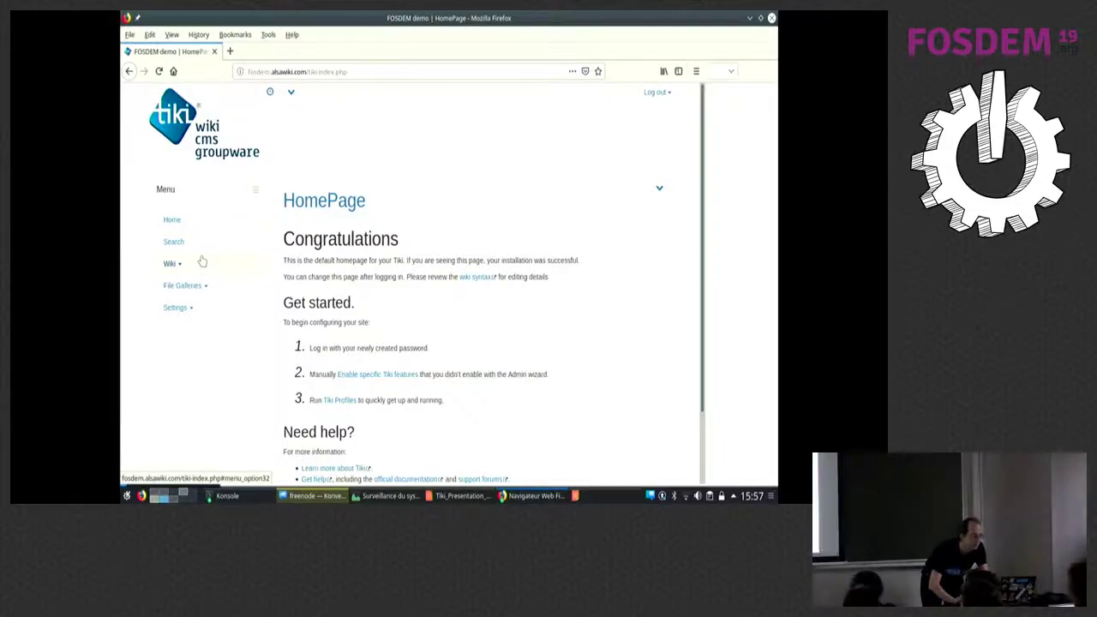
Switch to the slide presentation and go back to its title slide.
{"action": "key", "text": "alt+Tab"}
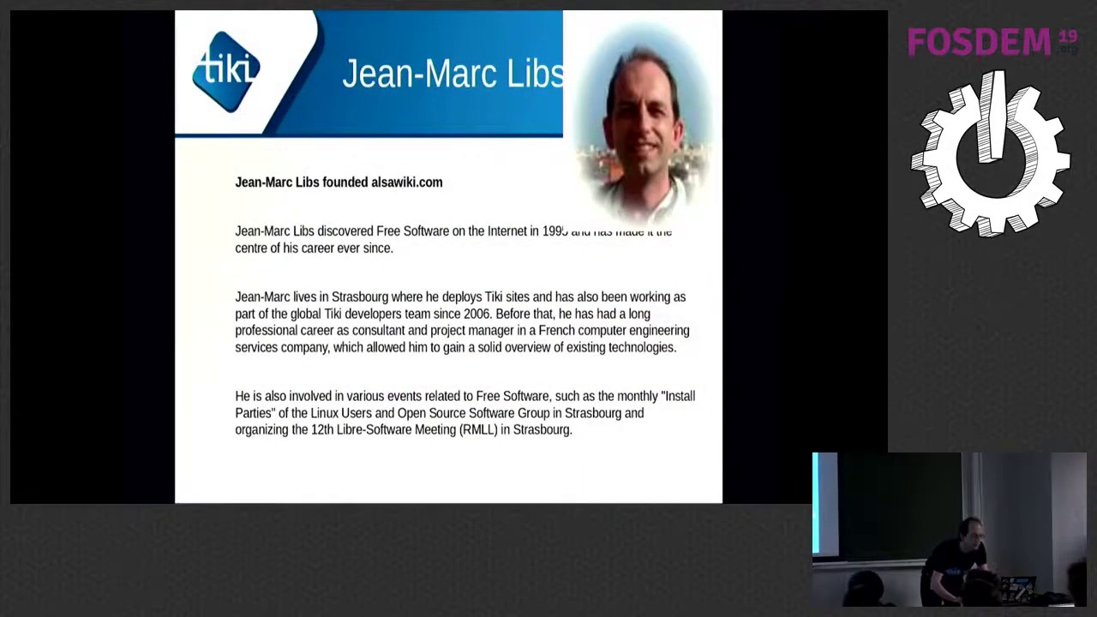
{"action": "key", "text": "Left"}
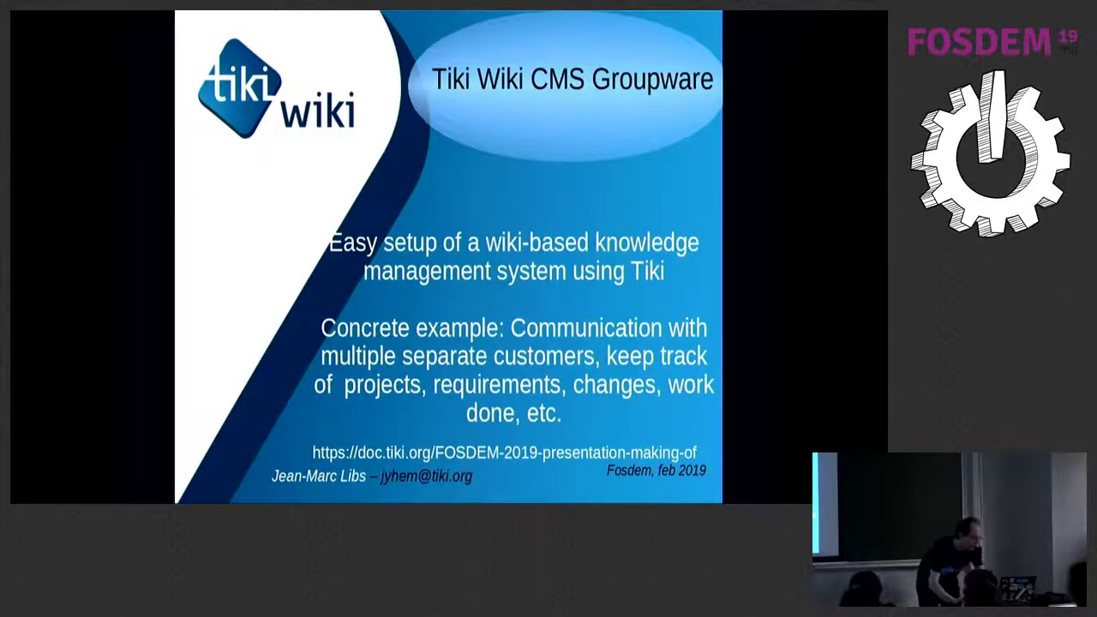
Bring up the "Présentation FOSDEM - Making of" page in the browser and find its General Tiki improvements section.
{"action": "key", "text": "alt+Tab"}
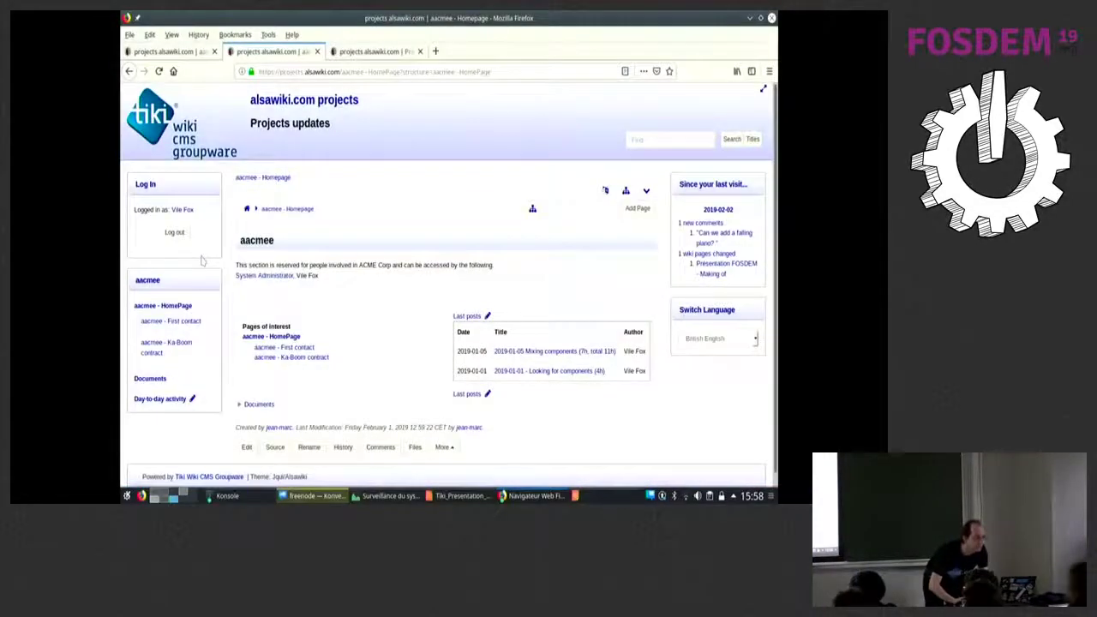
{"action": "key", "text": "ctrl+Tab"}
{"action": "key", "text": "alt+Tab"}
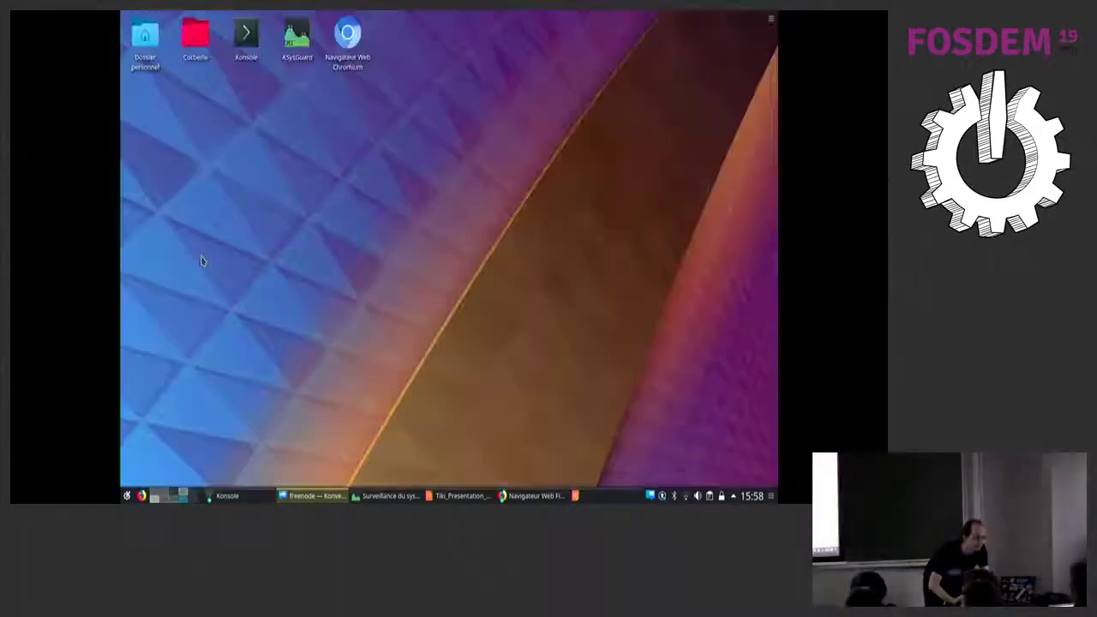
{"action": "key", "text": "alt+Tab"}
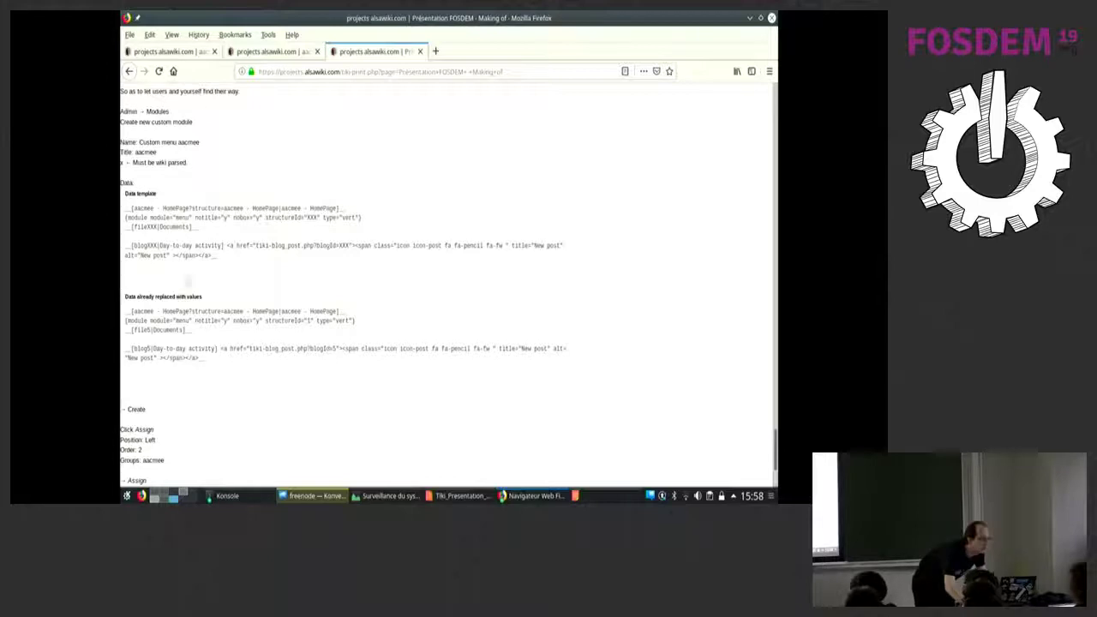
{"action": "scroll", "coordinate": [446, 283], "scroll_direction": "up", "scroll_amount": 15}
{"action": "scroll", "coordinate": [192, 308], "scroll_direction": "up", "scroll_amount": 15}
{"action": "scroll", "coordinate": [210, 221], "scroll_direction": "down", "scroll_amount": 10}
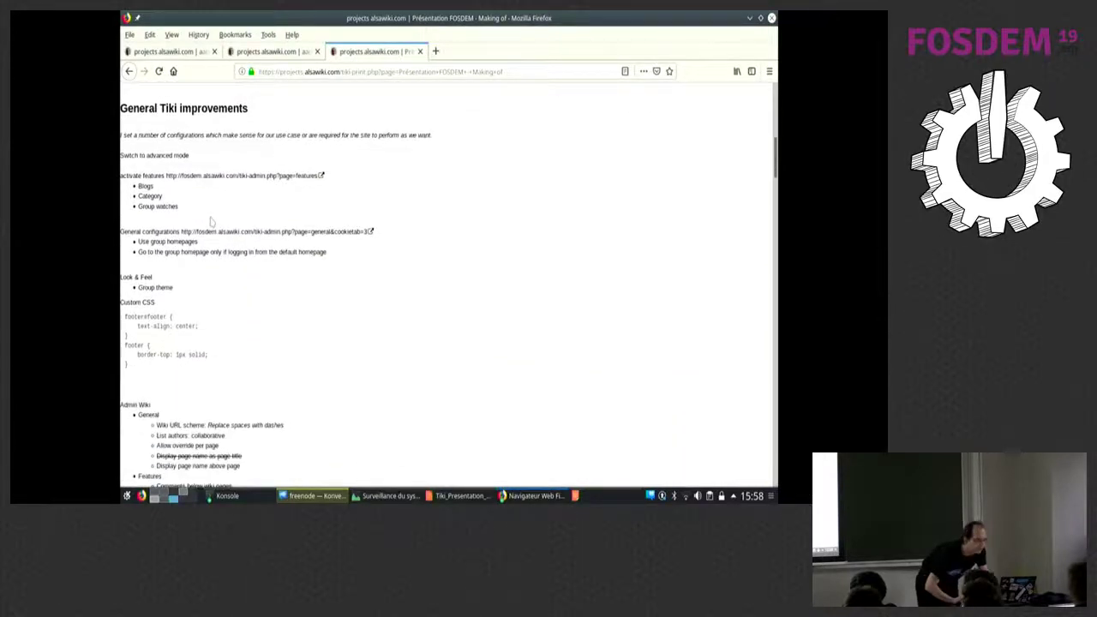
Return to the FOSDEM demo site and open the Control Panels from its settings.
{"action": "key", "text": "ctrl+F2"}
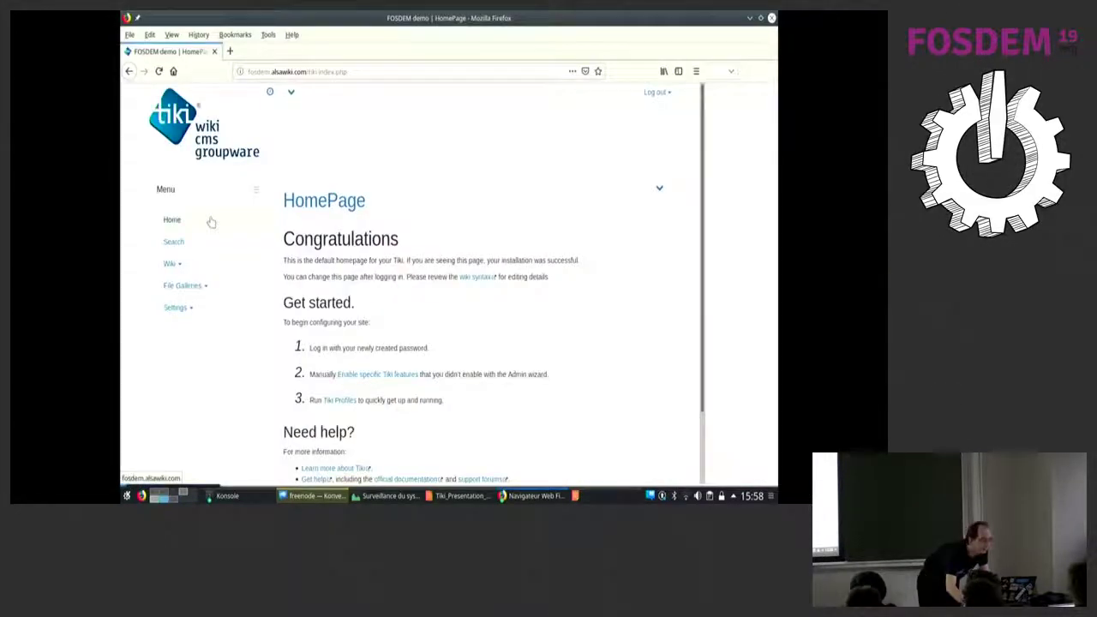
{"action": "left_click", "coordinate": [192, 308]}
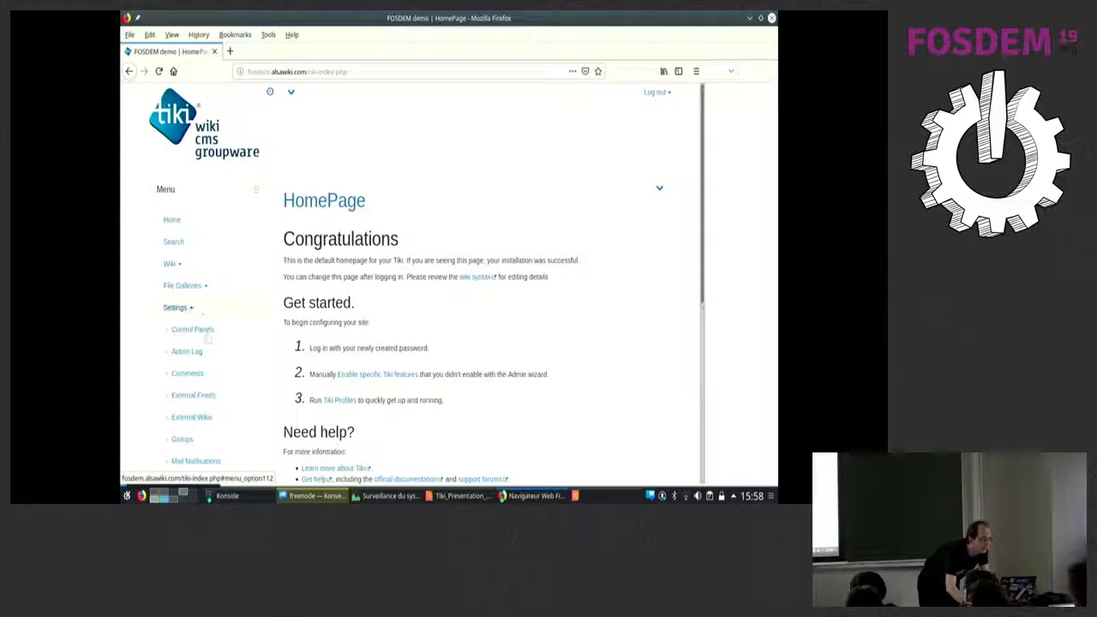
{"action": "left_click", "coordinate": [199, 331]}
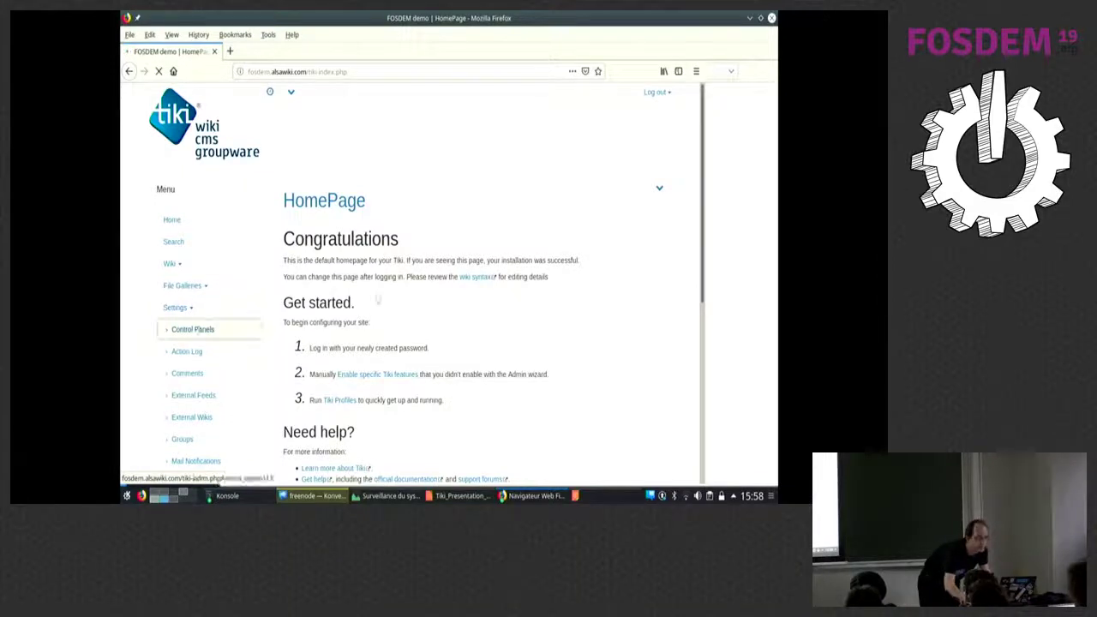
Switch to the other browser window and reload the demo site's home page there.
{"action": "key", "text": "alt+Tab"}
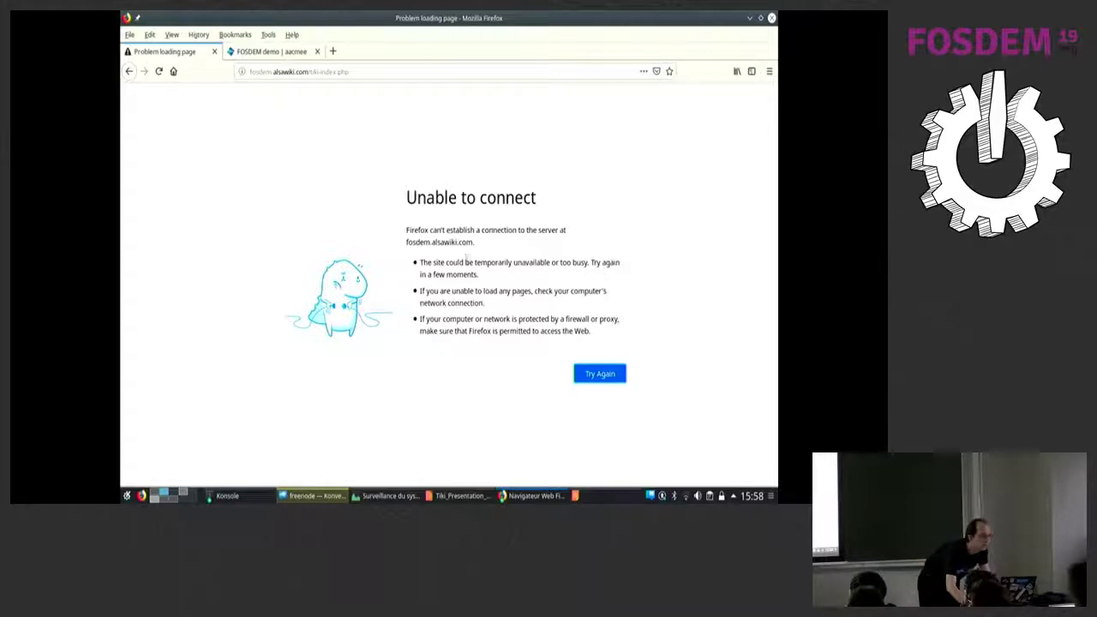
{"action": "left_click", "coordinate": [350, 72]}
{"action": "key", "text": "Return"}
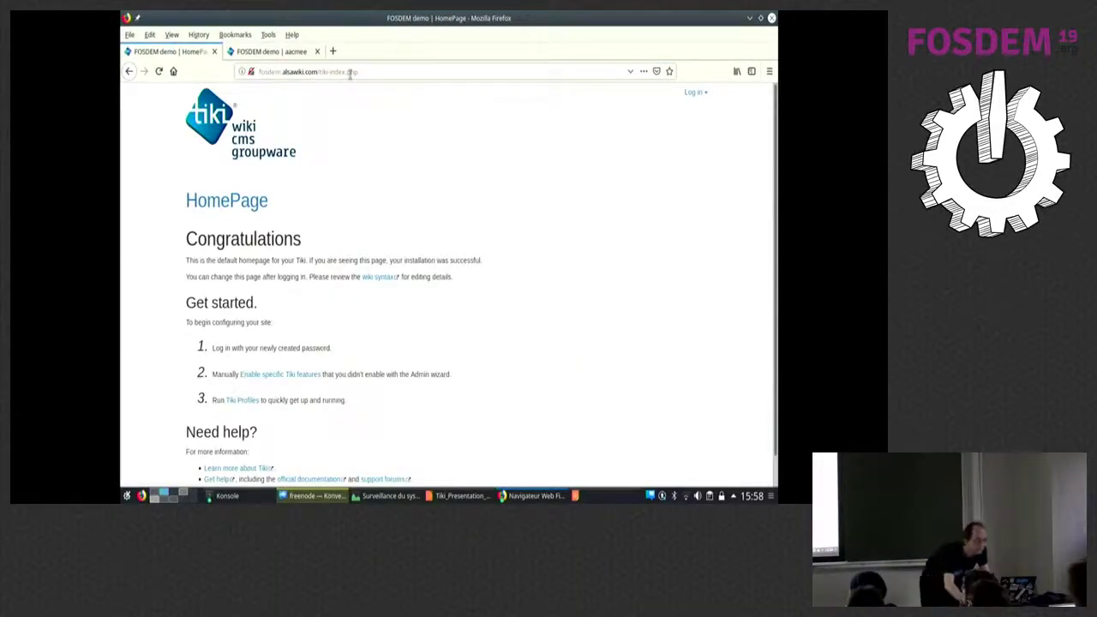
Return to the admin window's Control Panels and switch the preferences to advanced mode.
{"action": "key", "text": "alt+Tab"}
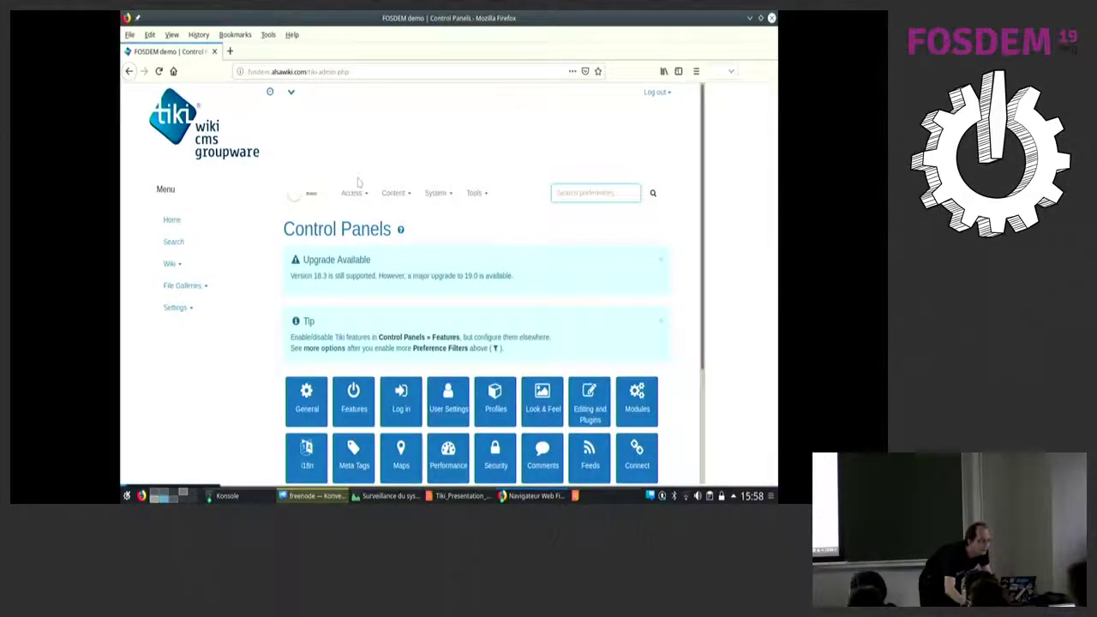
{"action": "left_click", "coordinate": [313, 196]}
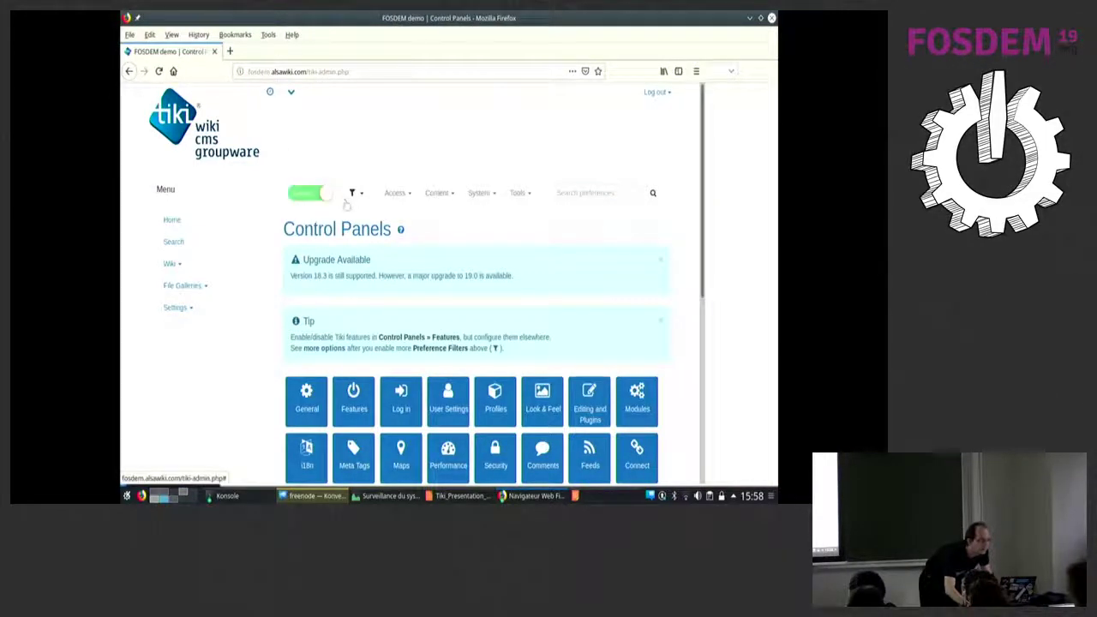
Save the Basic and Advanced preference filters as the default and open the Look & Feel settings.
{"action": "left_click", "coordinate": [359, 194]}
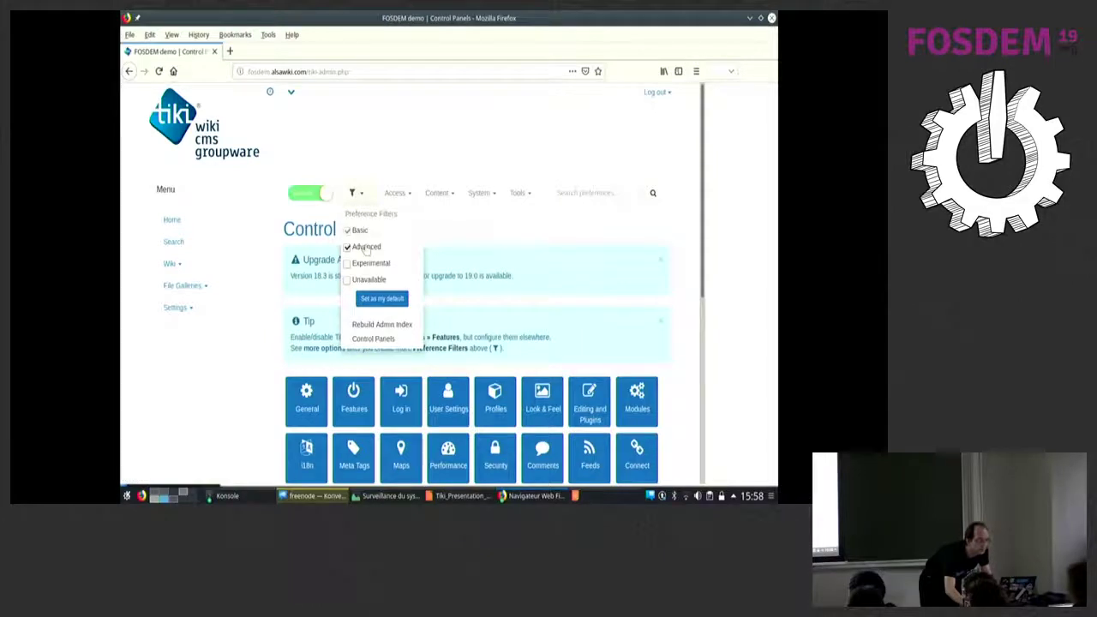
{"action": "left_click", "coordinate": [369, 298]}
{"action": "scroll", "coordinate": [351, 292], "scroll_direction": "down", "scroll_amount": 3}
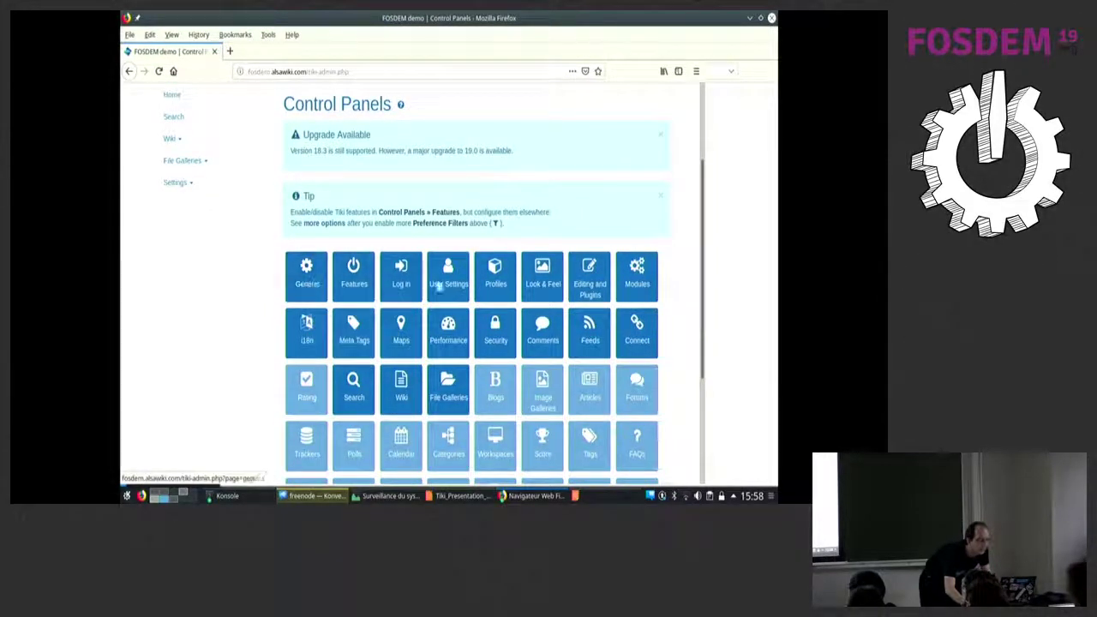
{"action": "left_click", "coordinate": [543, 281]}
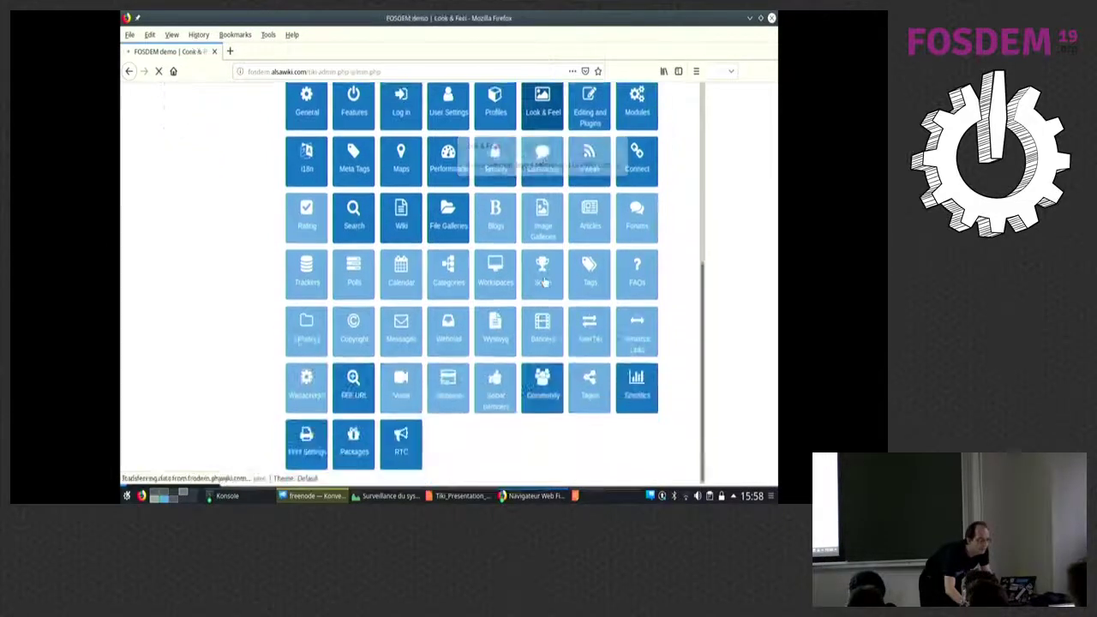
Choose Slate as the site theme in the Look & Feel theme settings.
{"action": "scroll", "coordinate": [544, 281], "scroll_direction": "down", "scroll_amount": 3}
{"action": "scroll", "coordinate": [543, 282], "scroll_direction": "up", "scroll_amount": 6}
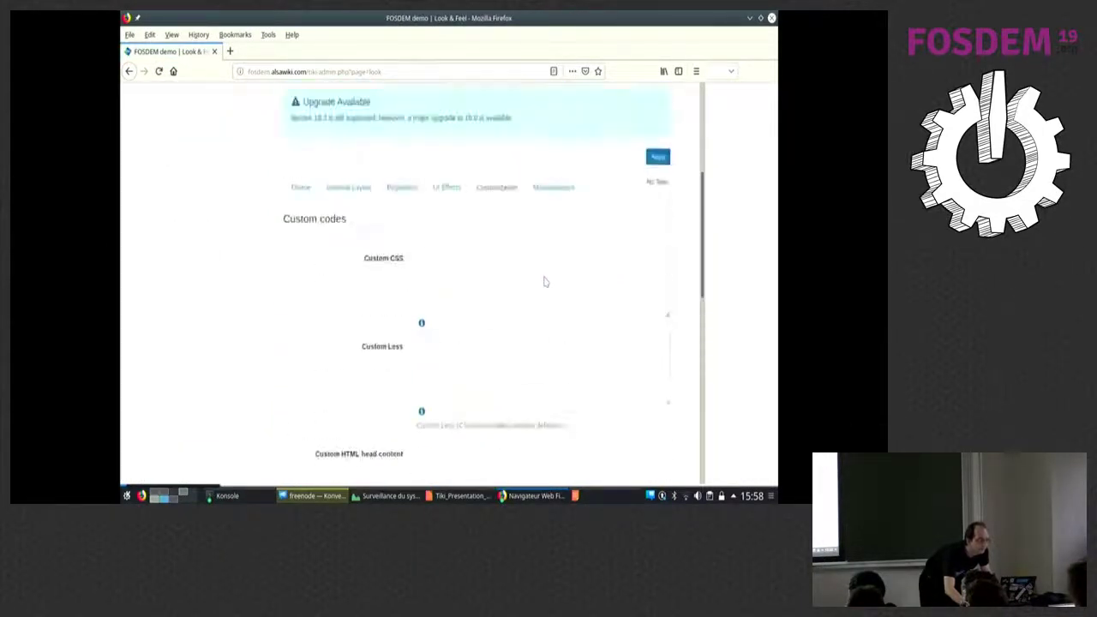
{"action": "scroll", "coordinate": [543, 281], "scroll_direction": "down", "scroll_amount": 2}
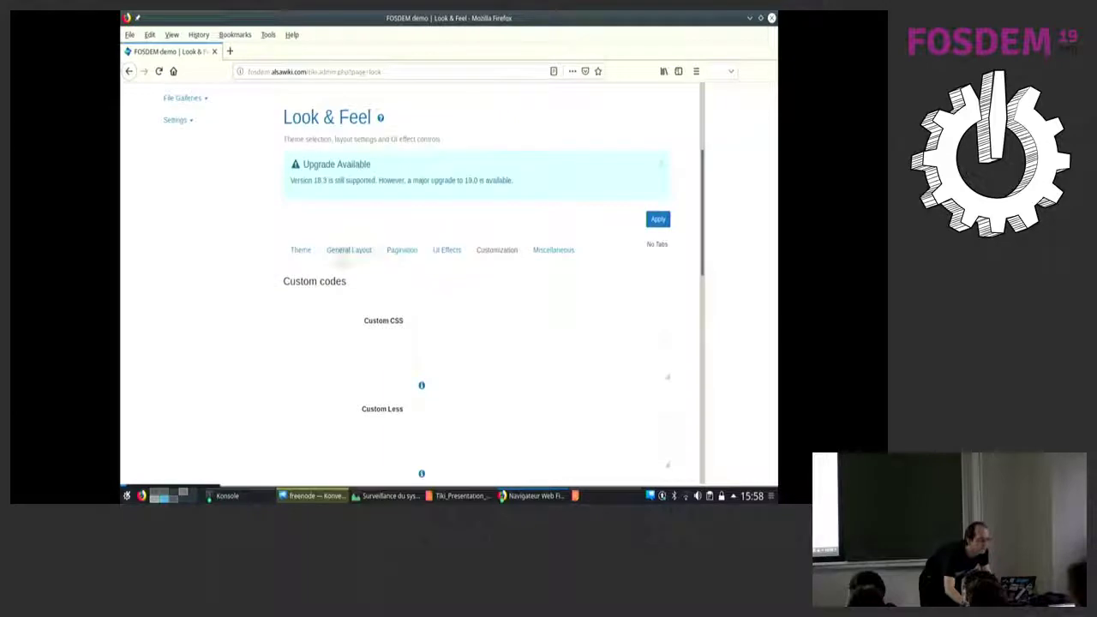
{"action": "left_click", "coordinate": [300, 249]}
{"action": "scroll", "coordinate": [517, 239], "scroll_direction": "down", "scroll_amount": 3}
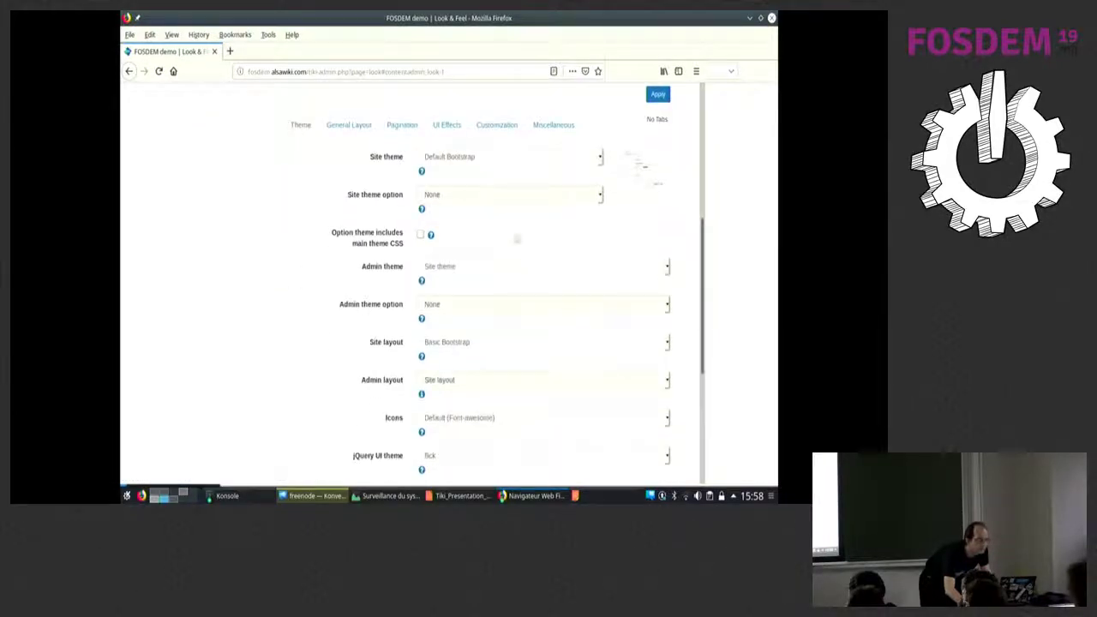
{"action": "left_click", "coordinate": [489, 158]}
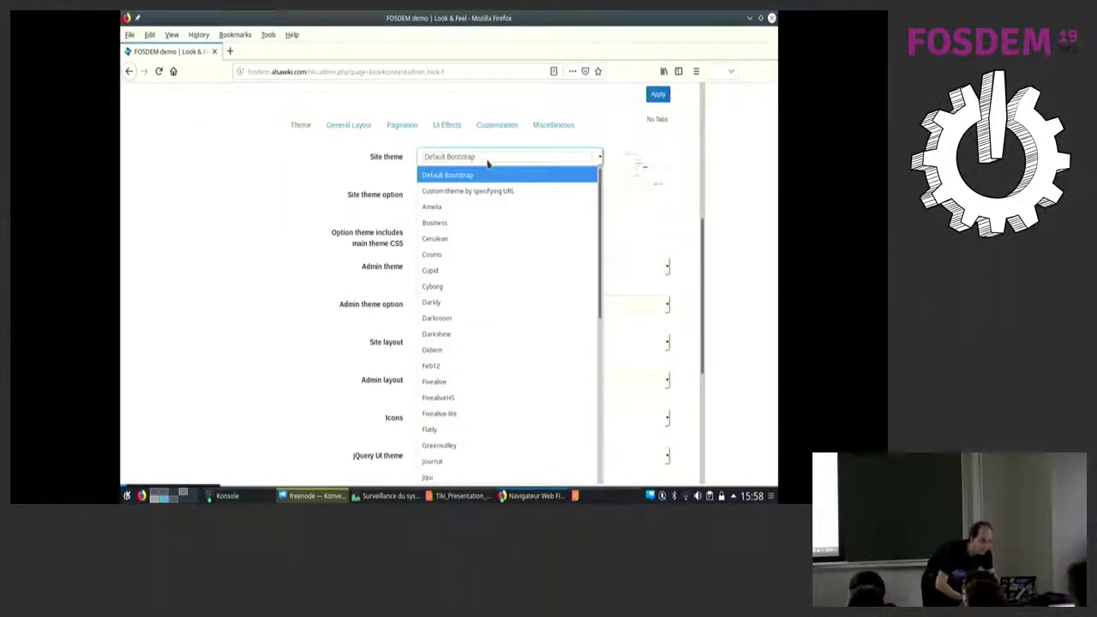
{"action": "key", "text": "Page_Down"}
{"action": "key", "text": "Return"}
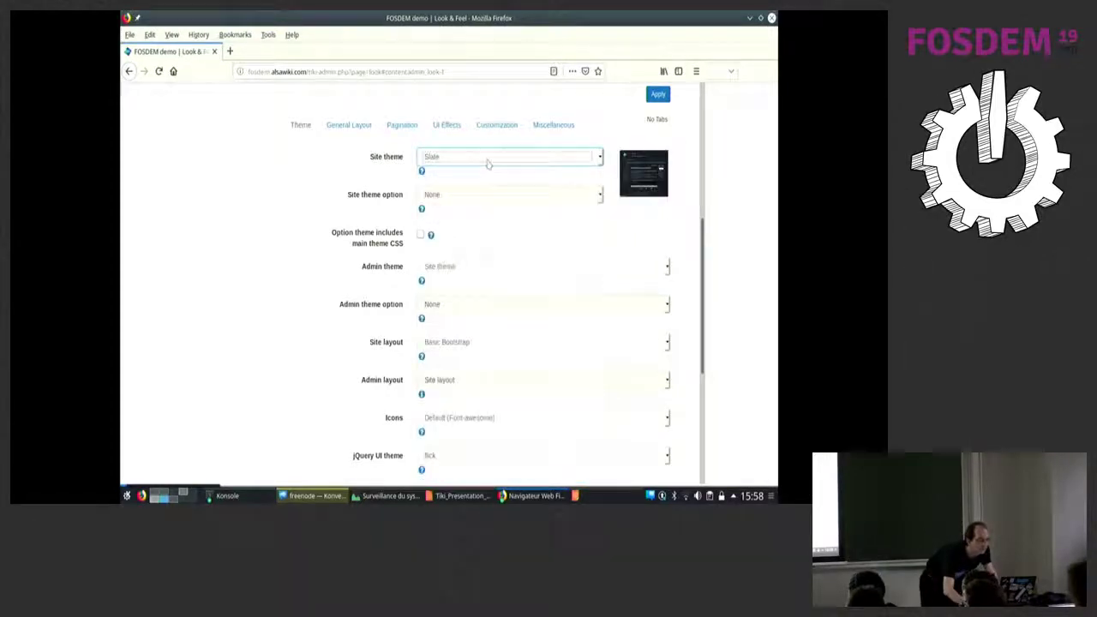
Enable the Group theme option and apply the Look & Feel changes.
{"action": "scroll", "coordinate": [294, 257], "scroll_direction": "down", "scroll_amount": 5}
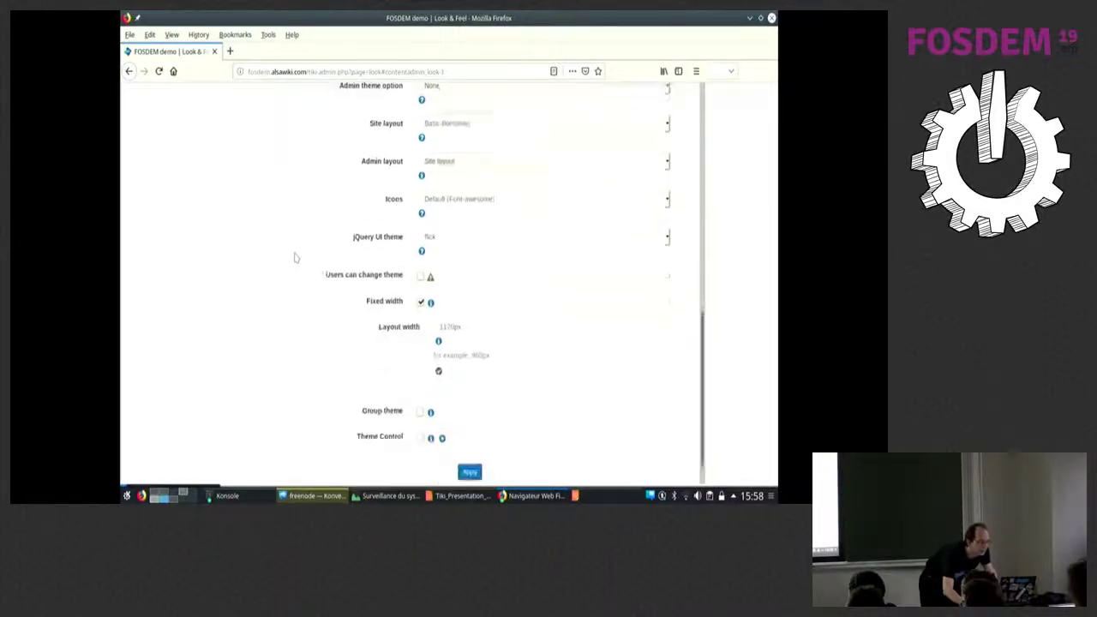
{"action": "left_click", "coordinate": [420, 377]}
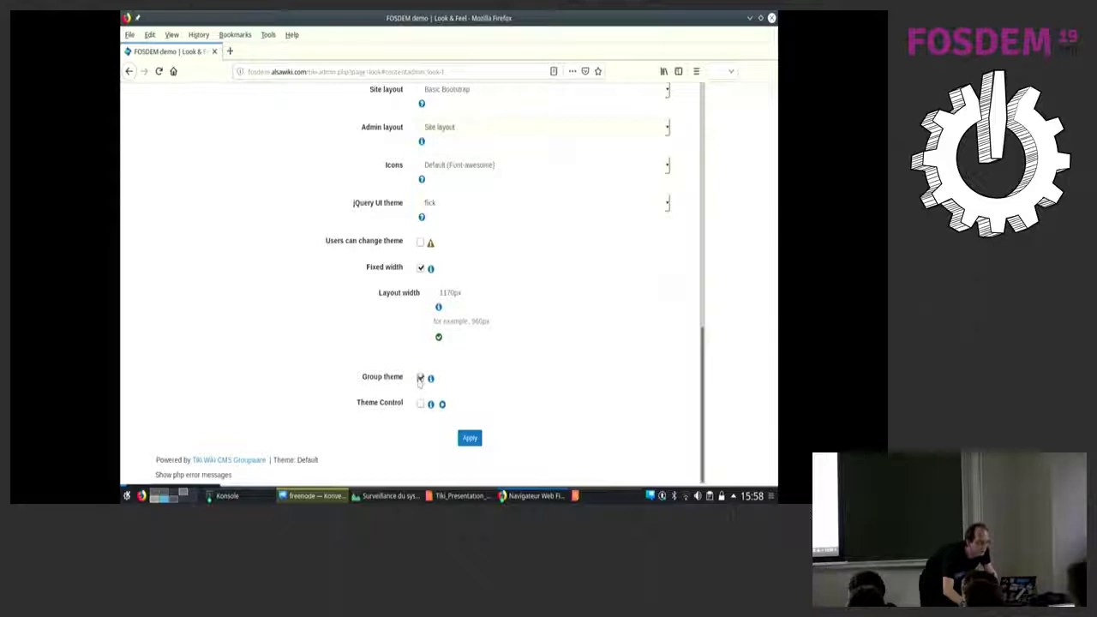
{"action": "left_click", "coordinate": [470, 438]}
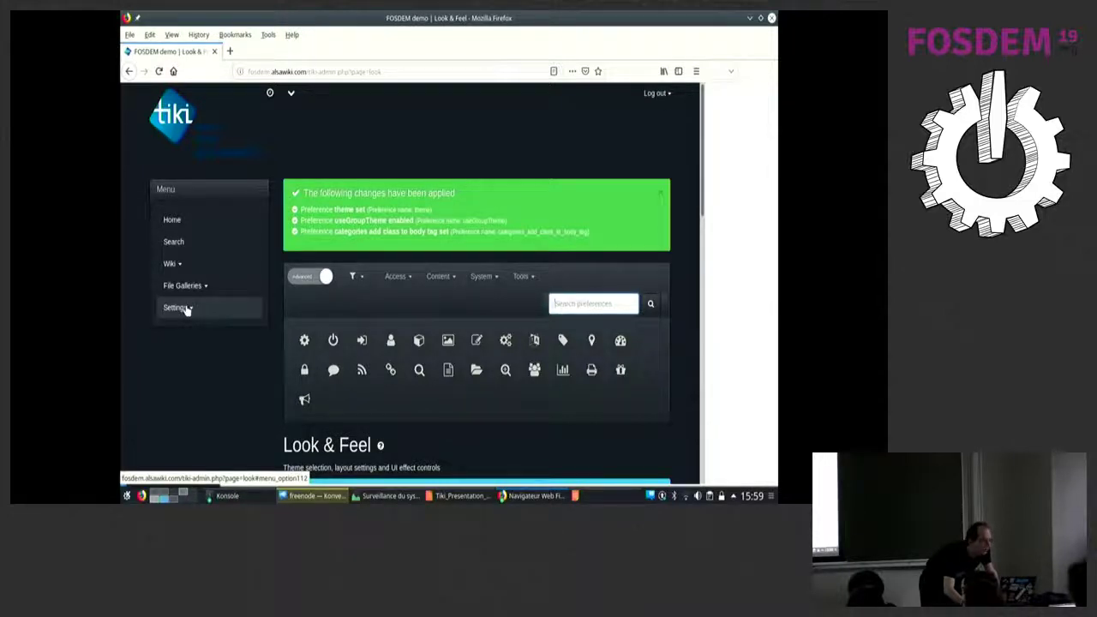
Go to the group administration and open the Admins group for editing.
{"action": "left_click", "coordinate": [291, 93]}
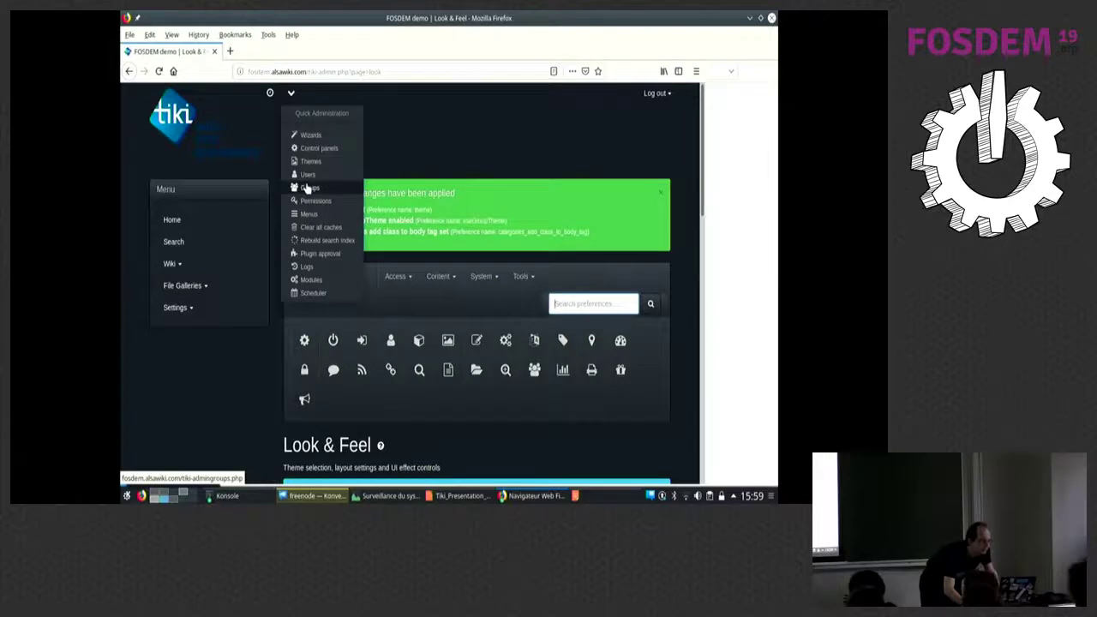
{"action": "left_click", "coordinate": [308, 187]}
{"action": "scroll", "coordinate": [324, 385], "scroll_direction": "down", "scroll_amount": 2}
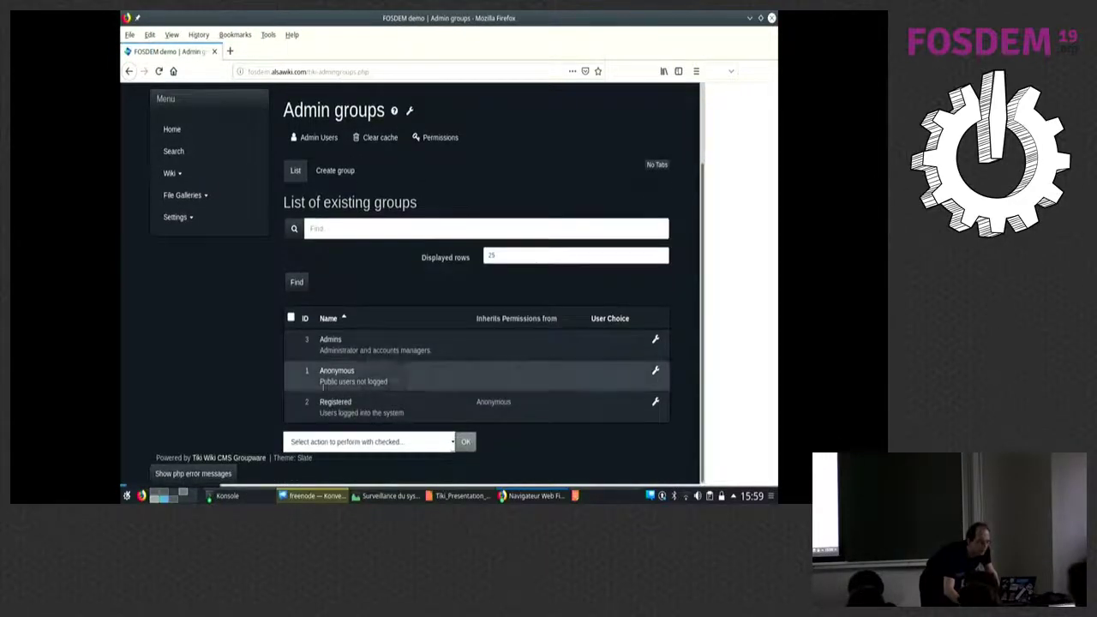
{"action": "mouse_move", "coordinate": [656, 340]}
{"action": "scroll", "coordinate": [657, 341], "scroll_direction": "up", "scroll_amount": 2}
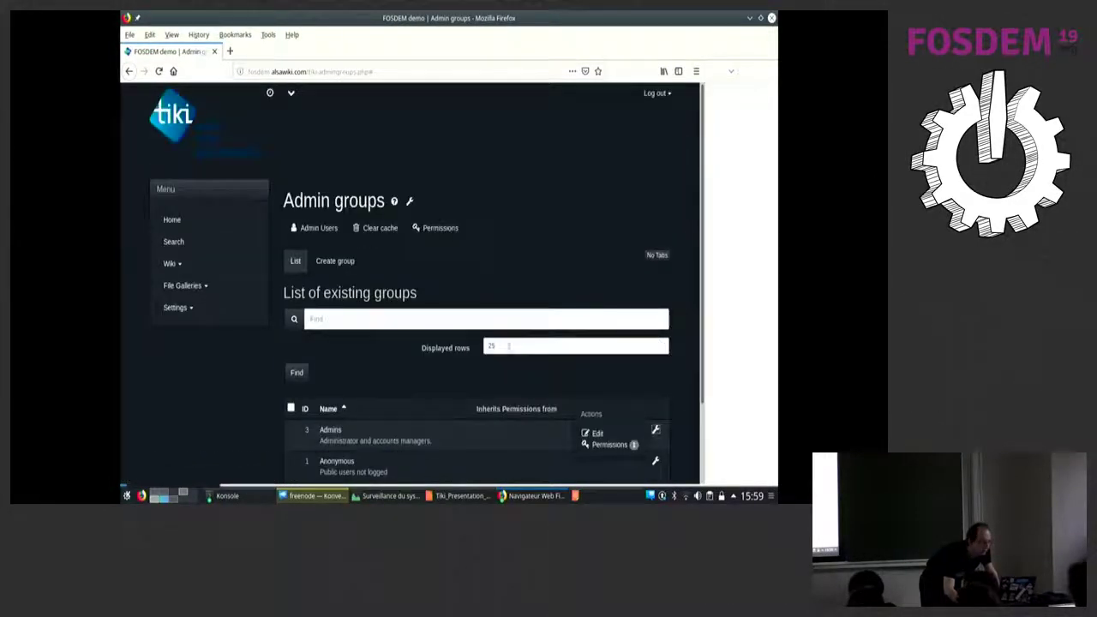
{"action": "scroll", "coordinate": [358, 396], "scroll_direction": "down", "scroll_amount": 1}
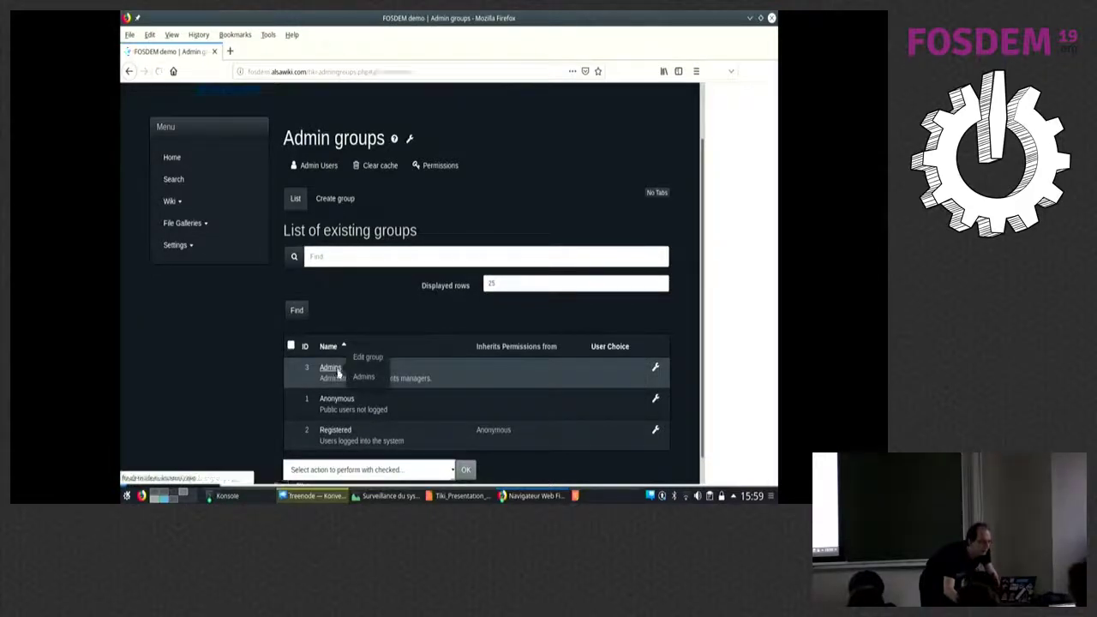
{"action": "left_click", "coordinate": [338, 370]}
Set the Admins group's theme to Default Bootstrap and save the group.
{"action": "scroll", "coordinate": [340, 369], "scroll_direction": "down", "scroll_amount": 5}
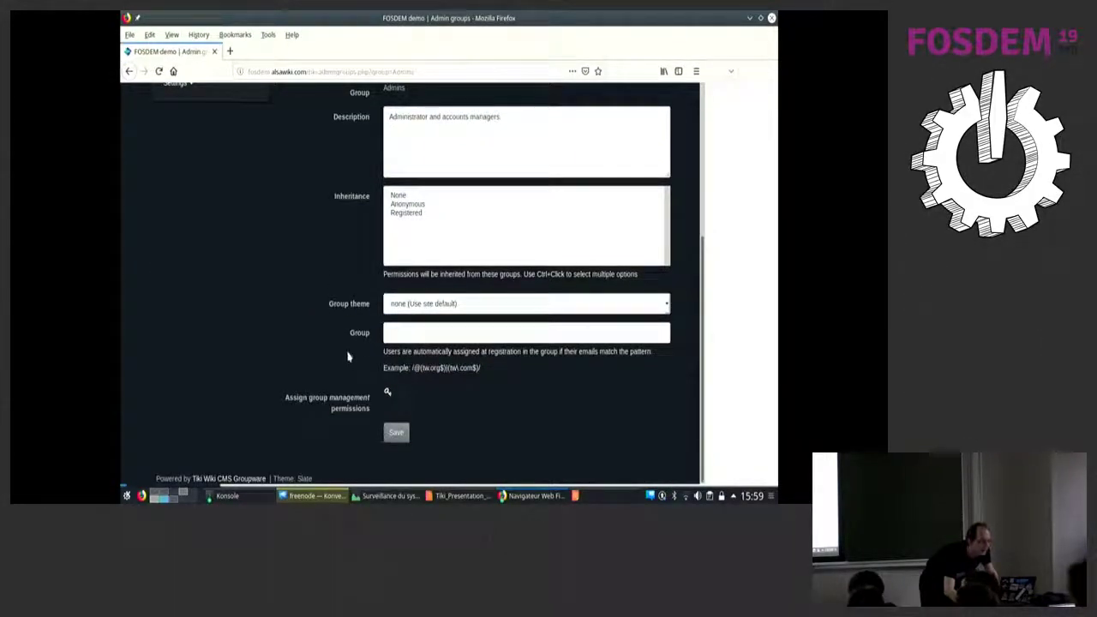
{"action": "left_click", "coordinate": [421, 307]}
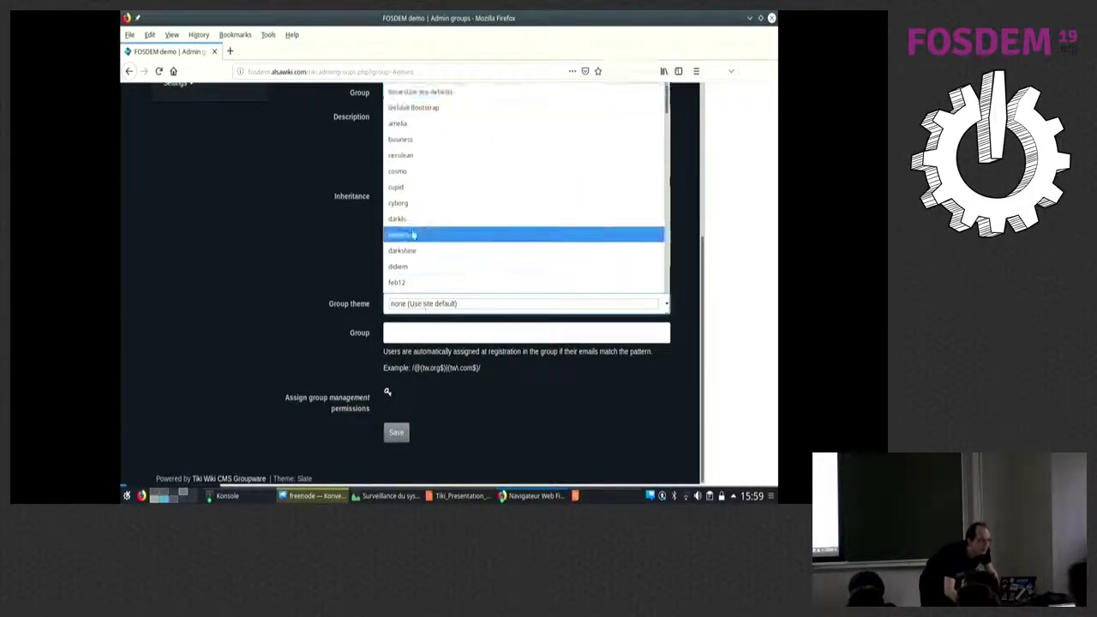
{"action": "left_click", "coordinate": [419, 108]}
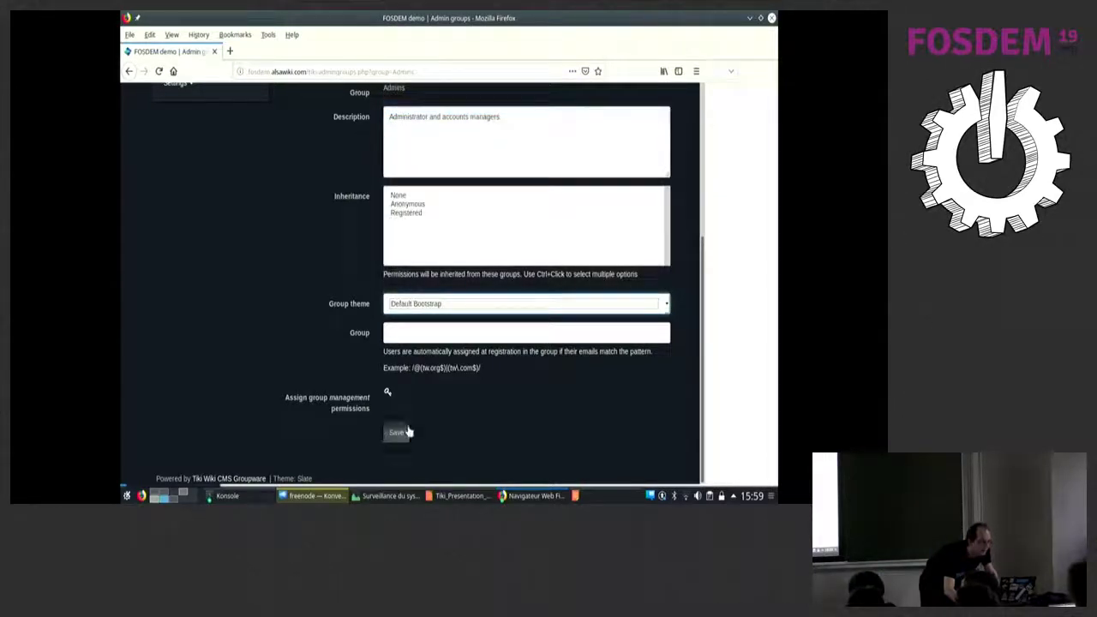
{"action": "left_click", "coordinate": [407, 432]}
{"action": "left_click", "coordinate": [521, 196]}
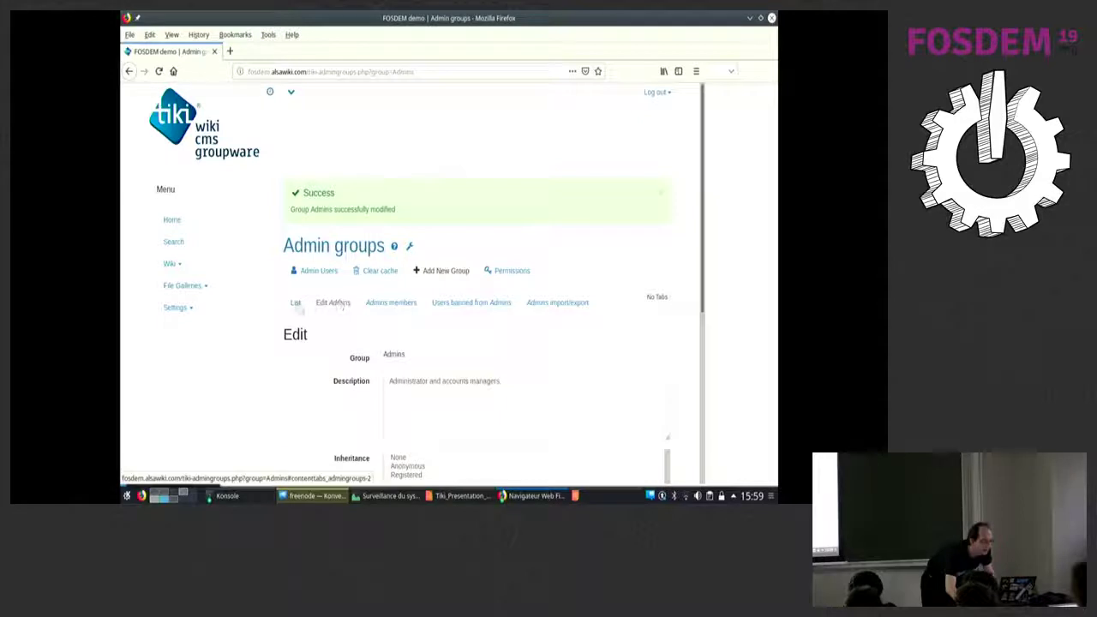
Return to the Control Panels and open the Features settings.
{"action": "left_click", "coordinate": [180, 308]}
{"action": "left_click", "coordinate": [190, 325]}
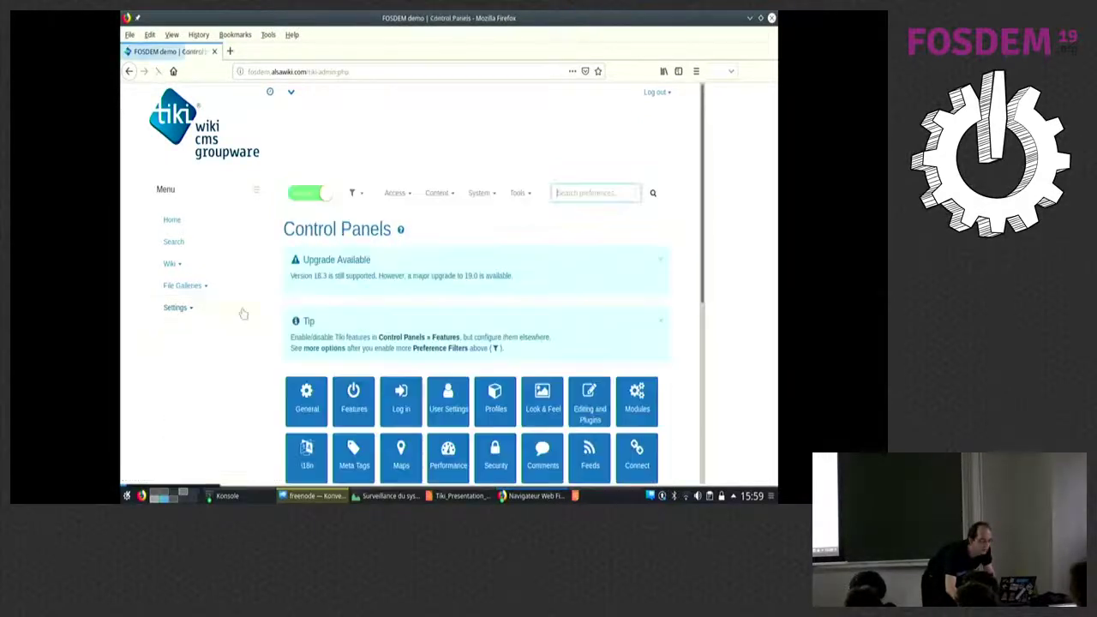
{"action": "scroll", "coordinate": [353, 274], "scroll_direction": "down", "scroll_amount": 2}
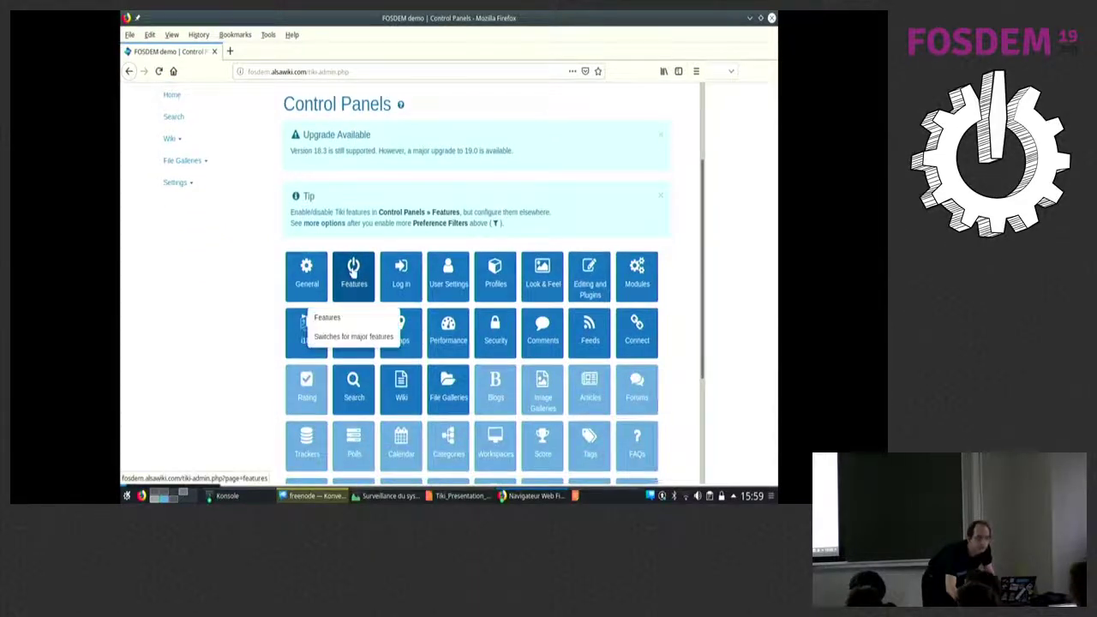
{"action": "left_click", "coordinate": [353, 272]}
Enable the Blog, Category and Group watches features and apply the changes.
{"action": "scroll", "coordinate": [351, 272], "scroll_direction": "down", "scroll_amount": 5}
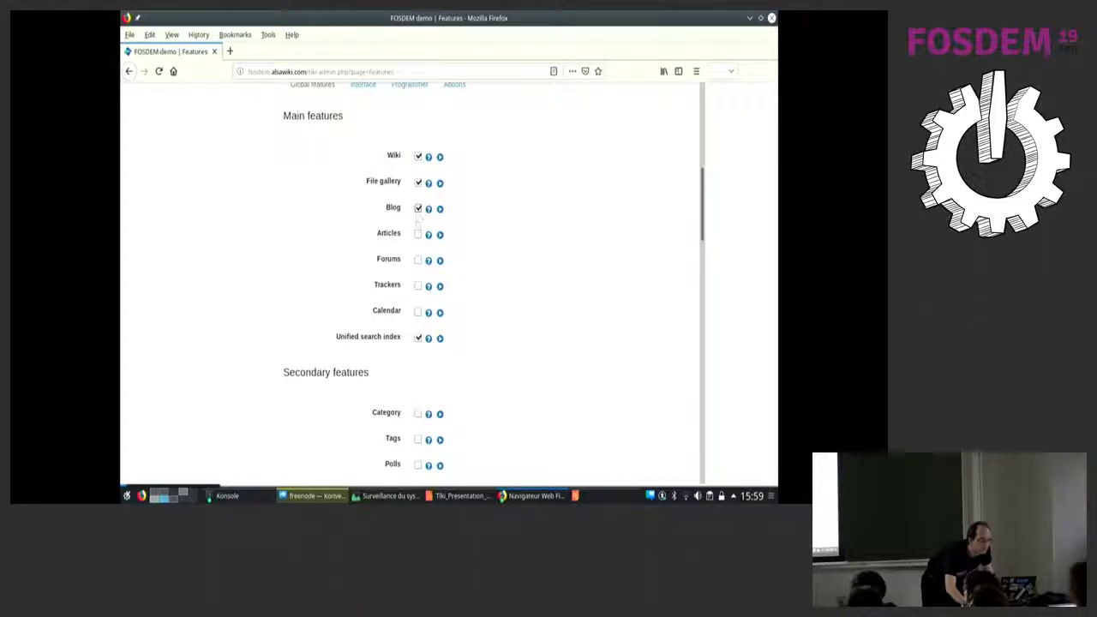
{"action": "scroll", "coordinate": [396, 250], "scroll_direction": "down", "scroll_amount": 3}
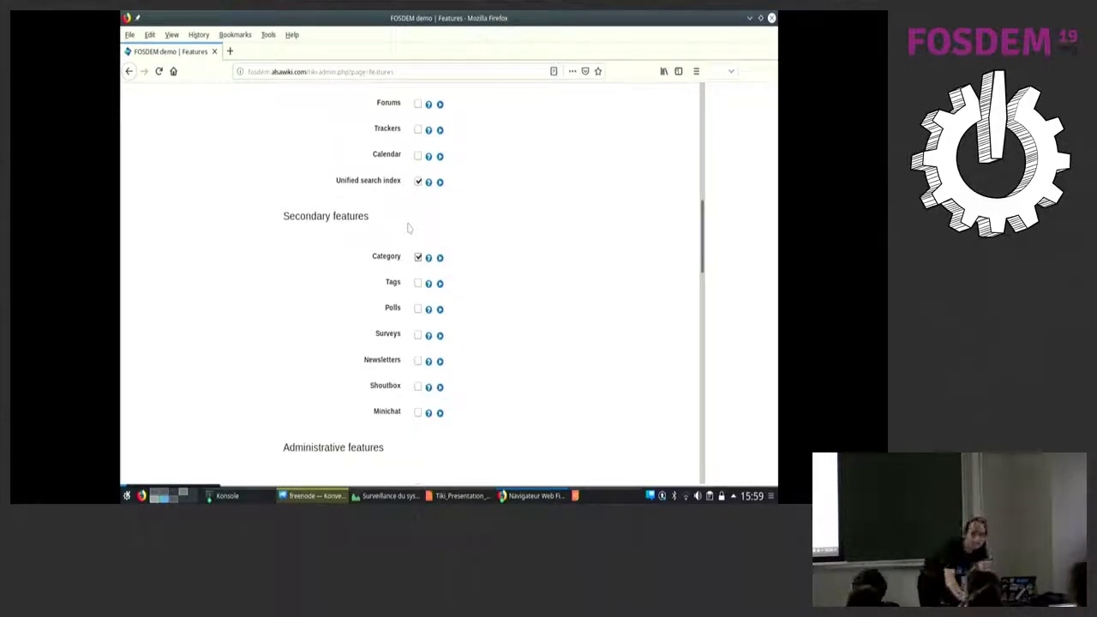
{"action": "scroll", "coordinate": [410, 229], "scroll_direction": "down", "scroll_amount": 3}
{"action": "scroll", "coordinate": [420, 241], "scroll_direction": "down", "scroll_amount": 5}
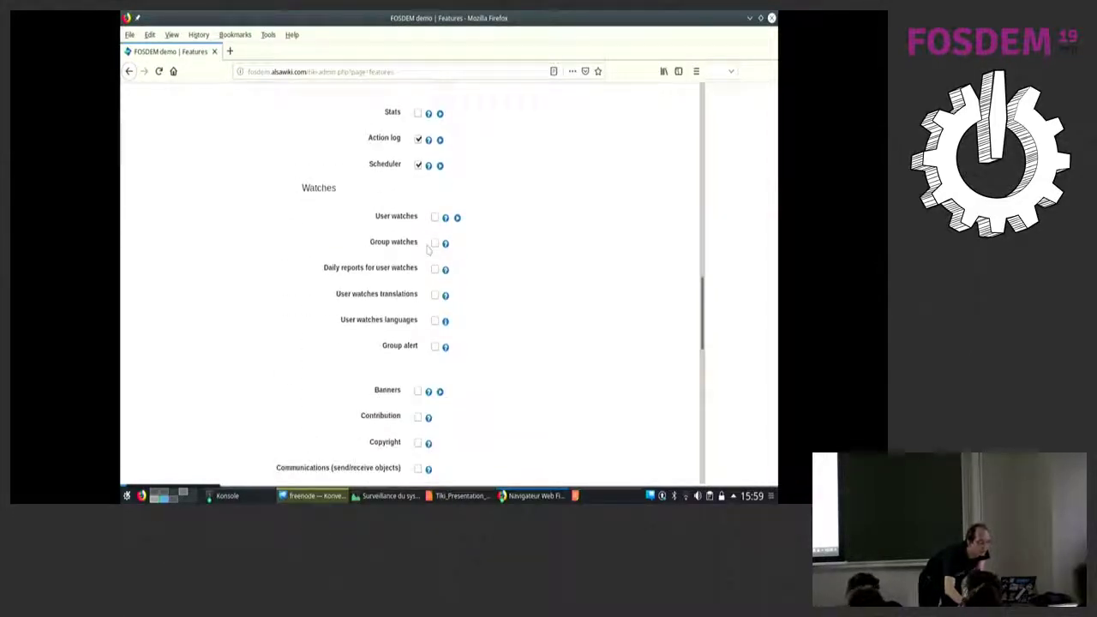
{"action": "left_click", "coordinate": [433, 244]}
{"action": "scroll", "coordinate": [394, 184], "scroll_direction": "down", "scroll_amount": 6}
{"action": "scroll", "coordinate": [390, 180], "scroll_direction": "down", "scroll_amount": 7}
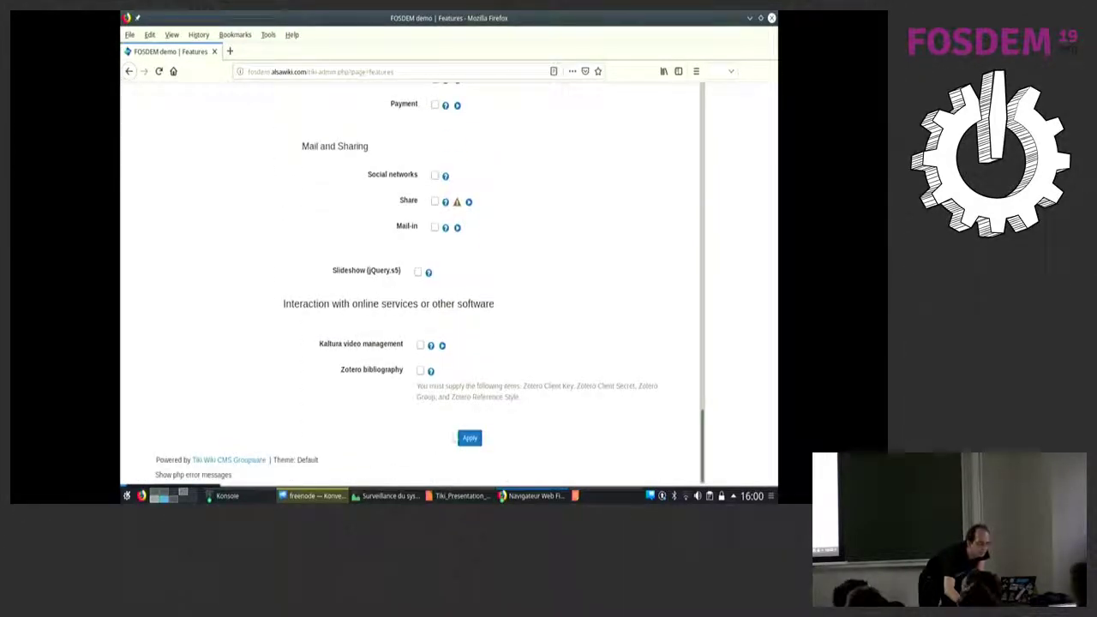
{"action": "left_click", "coordinate": [470, 437]}
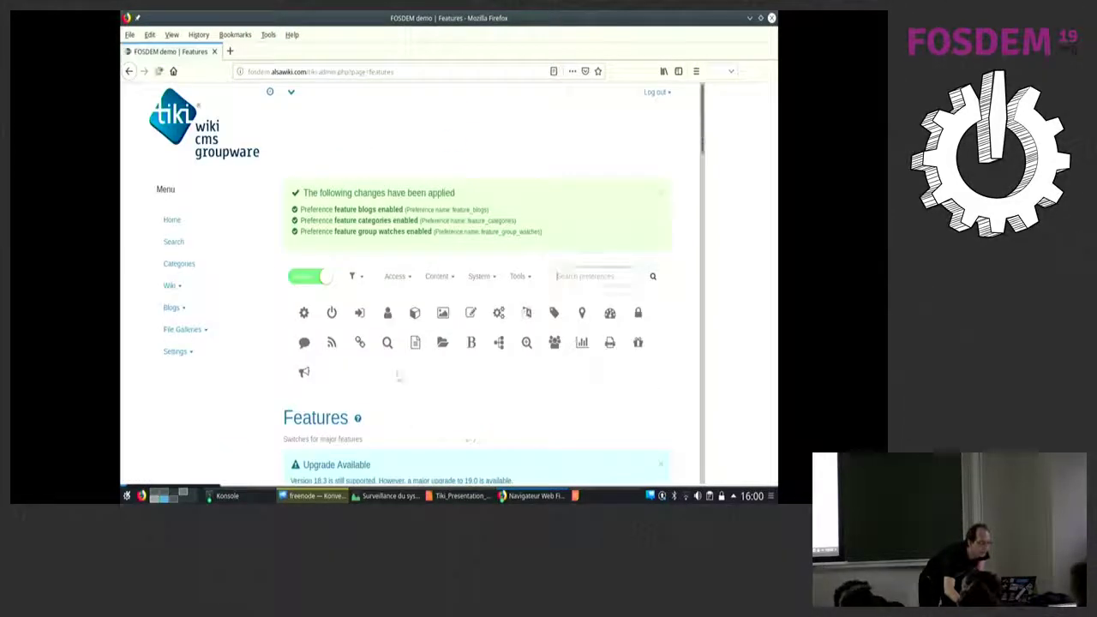
Check the General configurations and Look & Feel items in the making-of notes, returning to the demo site's admin window.
{"action": "scroll", "coordinate": [377, 318], "scroll_direction": "down", "scroll_amount": 6}
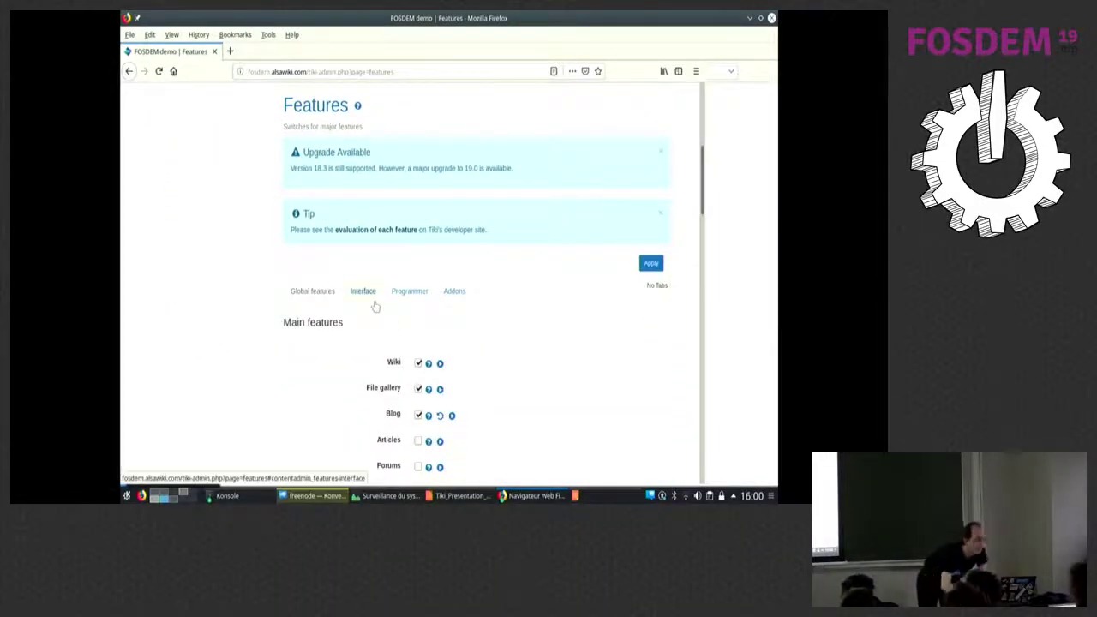
{"action": "key", "text": "alt+Tab"}
{"action": "scroll", "coordinate": [352, 268], "scroll_direction": "down", "scroll_amount": 2}
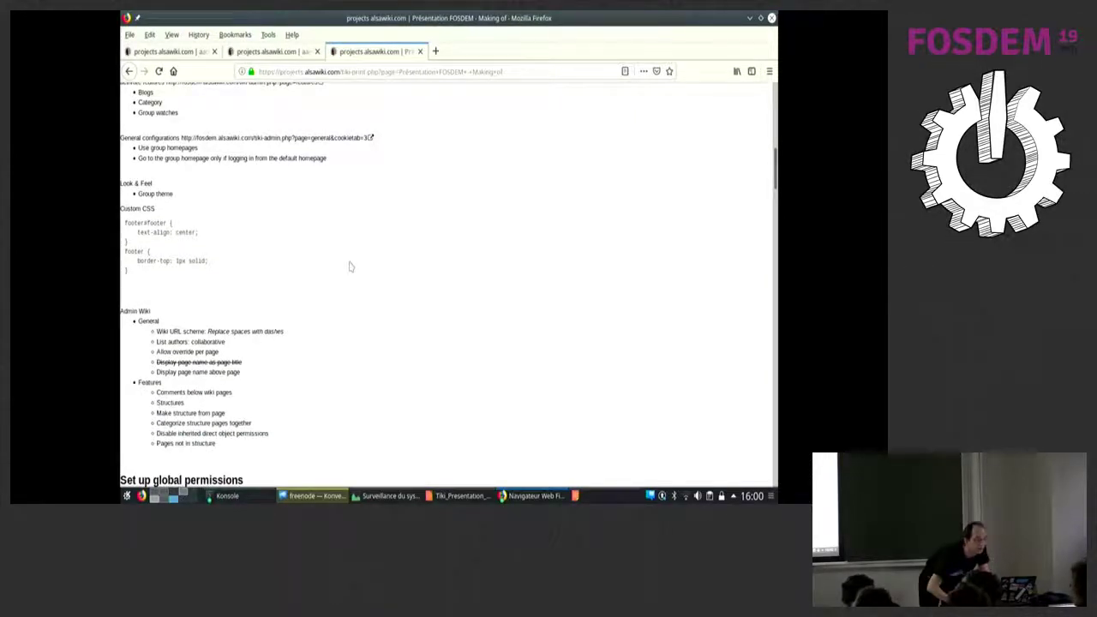
{"action": "key", "text": "alt+Tab"}
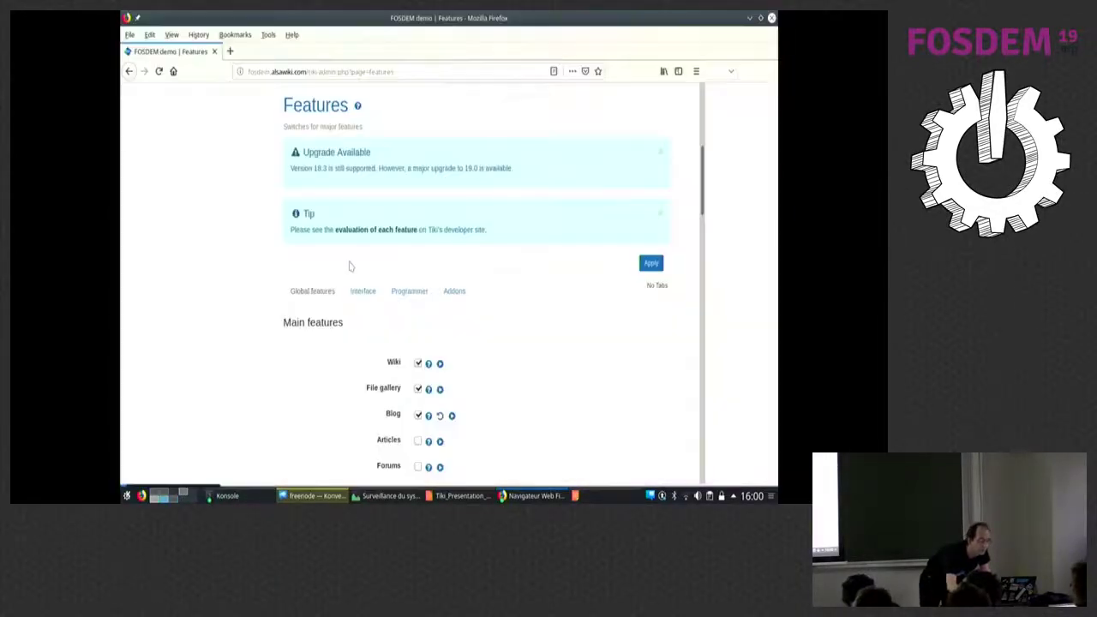
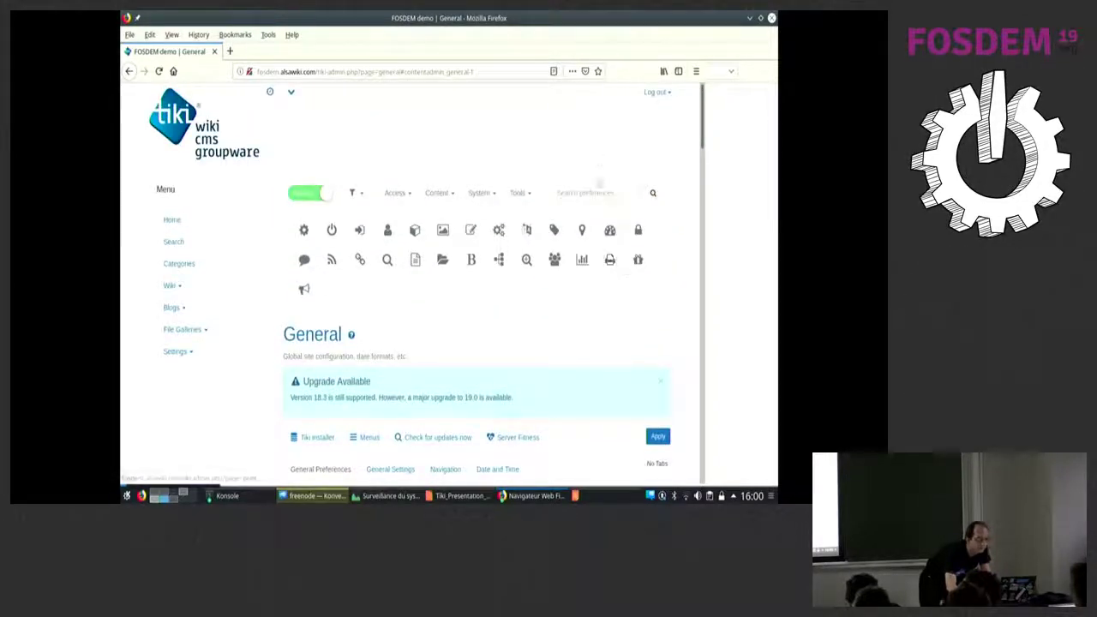
{"action": "left_click", "coordinate": [596, 192]}
{"action": "type", "text": "group"}
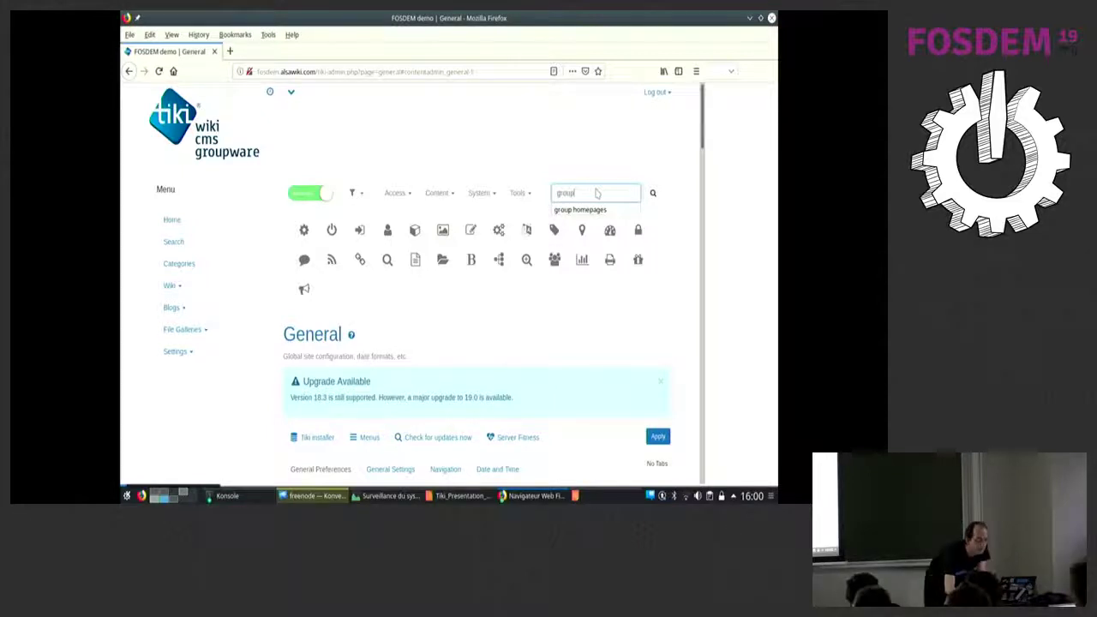
{"action": "left_click", "coordinate": [582, 230]}
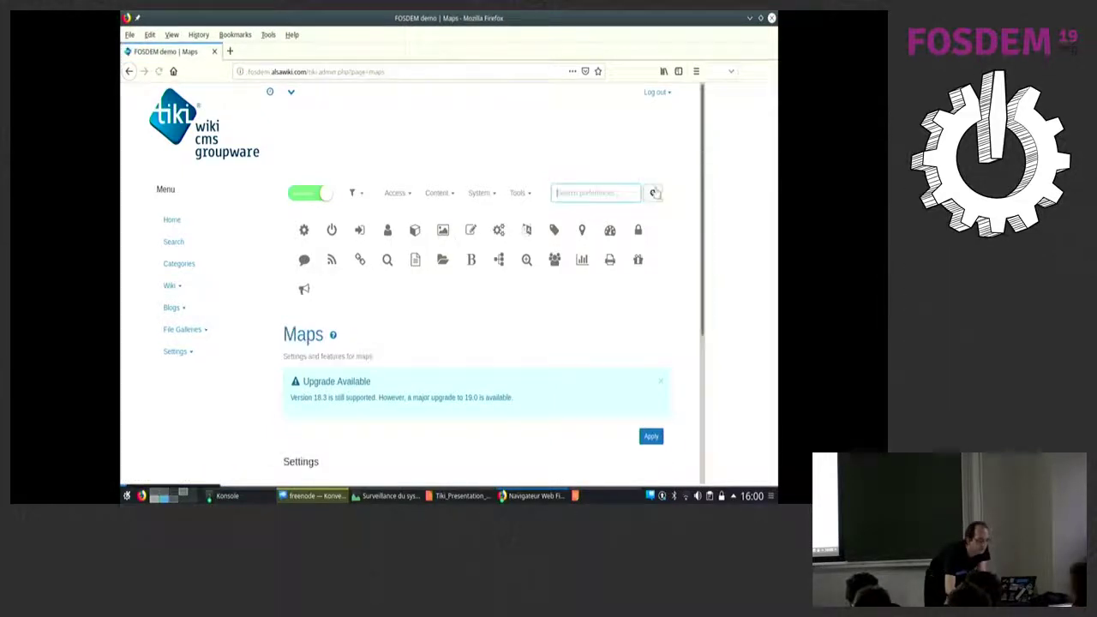
Search preferences for "group homepages" and enable Use group homepages, restricted to logins from the default homepage, in the General settings.
{"action": "left_click", "coordinate": [559, 193]}
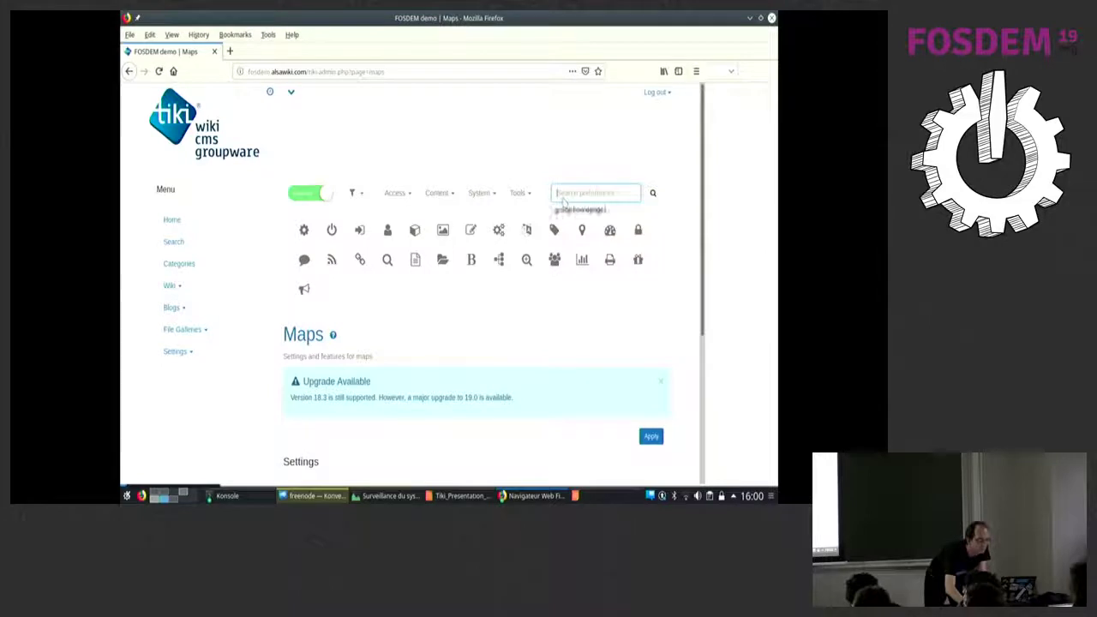
{"action": "left_click", "coordinate": [568, 211]}
{"action": "left_click", "coordinate": [652, 193]}
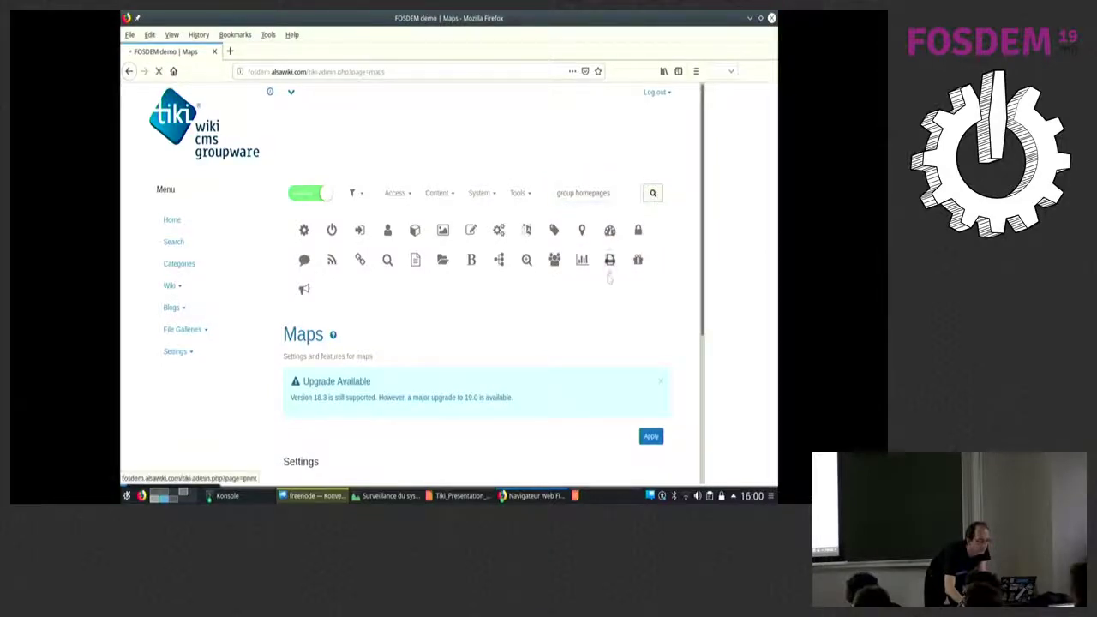
{"action": "scroll", "coordinate": [608, 275], "scroll_direction": "down", "scroll_amount": 2}
{"action": "scroll", "coordinate": [608, 277], "scroll_direction": "down", "scroll_amount": 2}
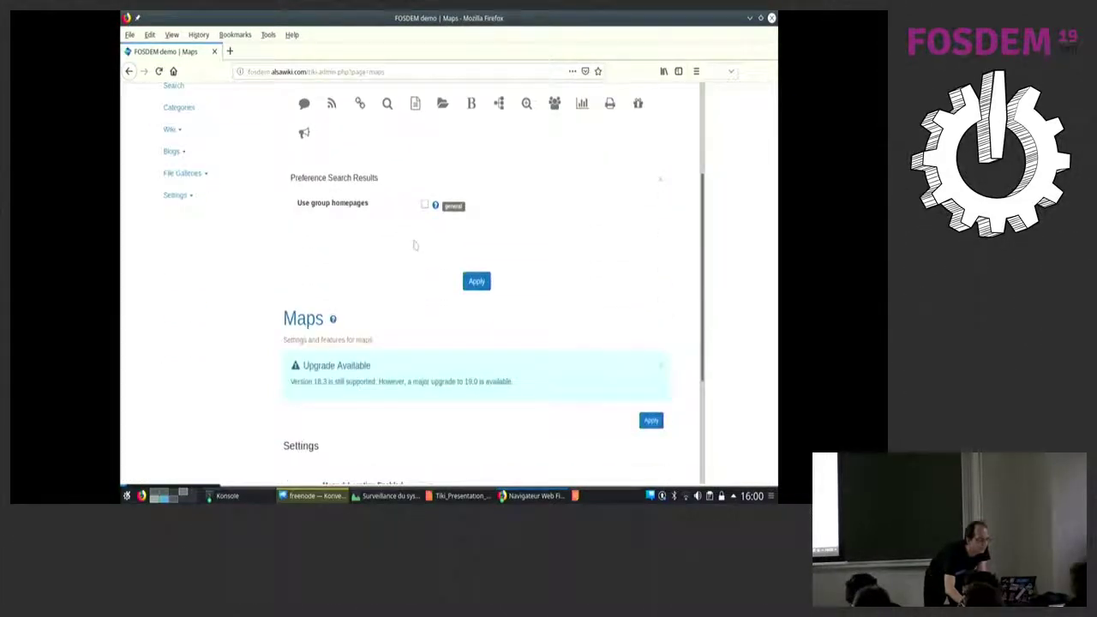
{"action": "left_click", "coordinate": [454, 207]}
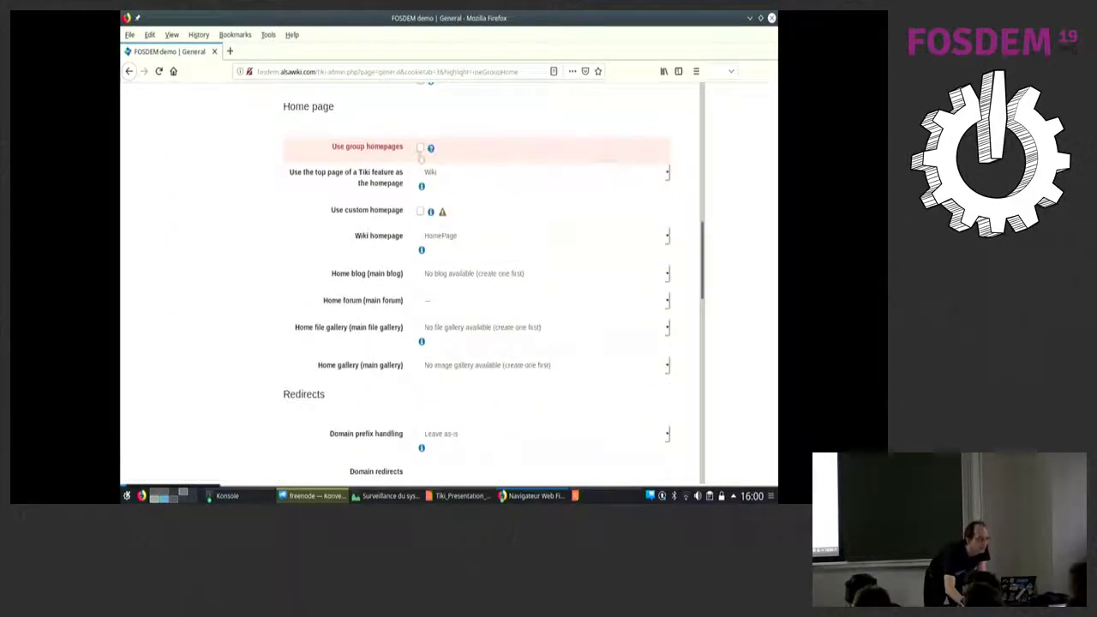
{"action": "left_click", "coordinate": [420, 149]}
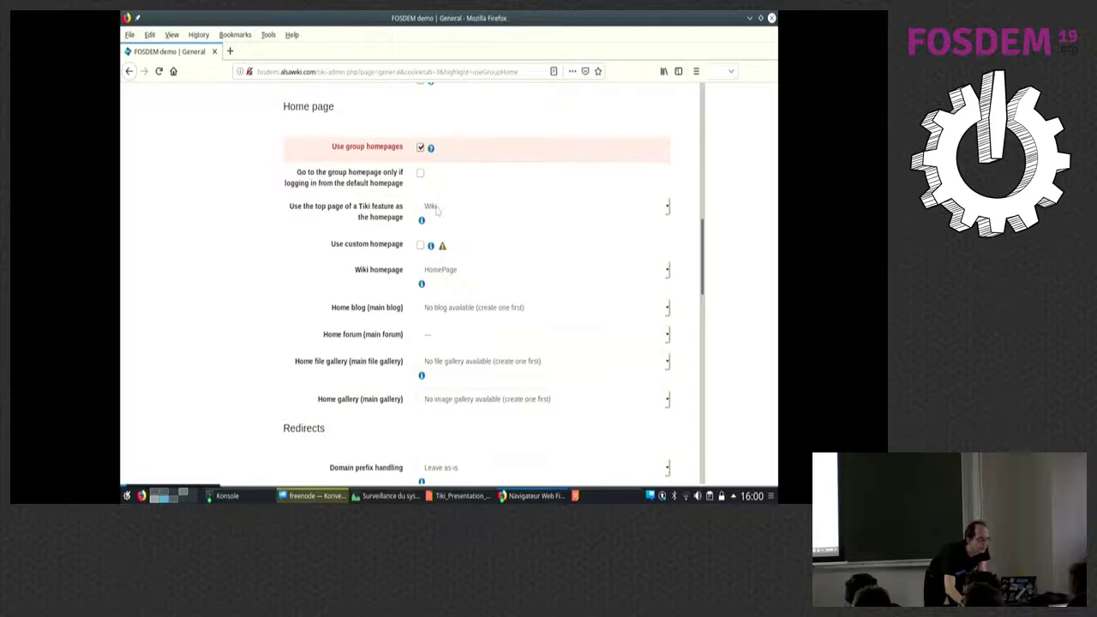
{"action": "scroll", "coordinate": [339, 249], "scroll_direction": "down", "scroll_amount": 5}
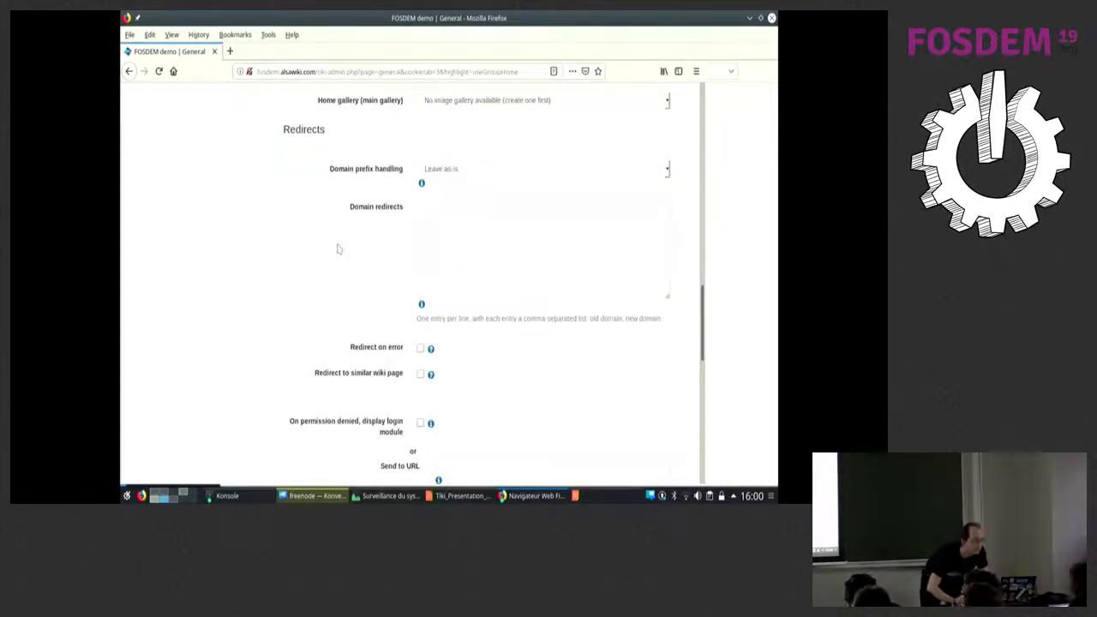
Copy the footer Custom CSS from the making-of notes and apply the group homepage changes on the demo site.
{"action": "key", "text": "alt+Tab"}
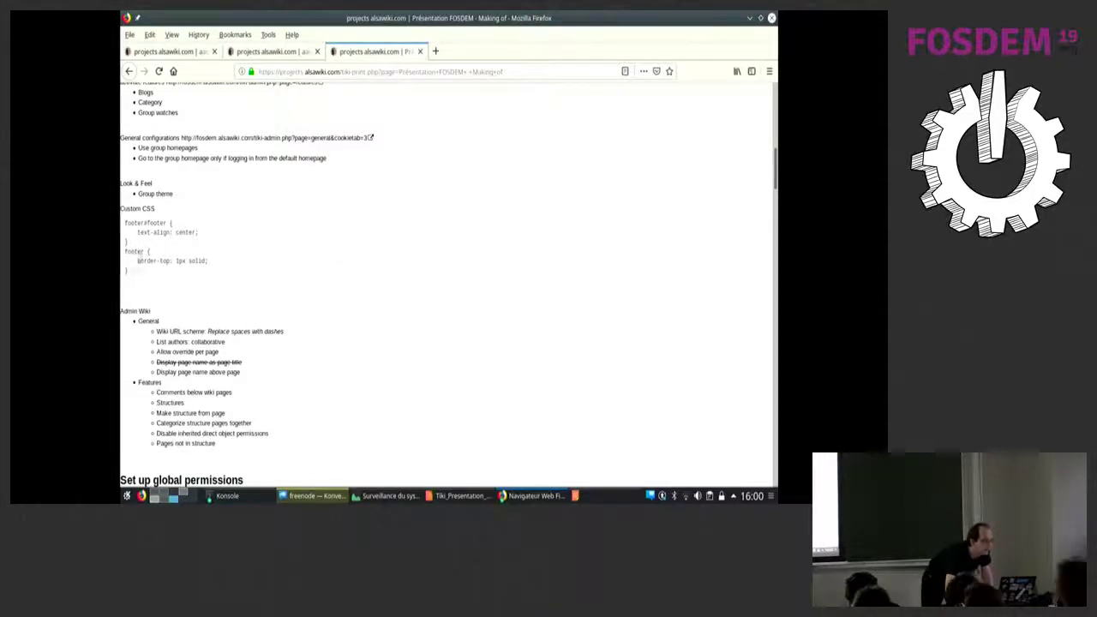
{"action": "triple_click", "coordinate": [138, 261]}
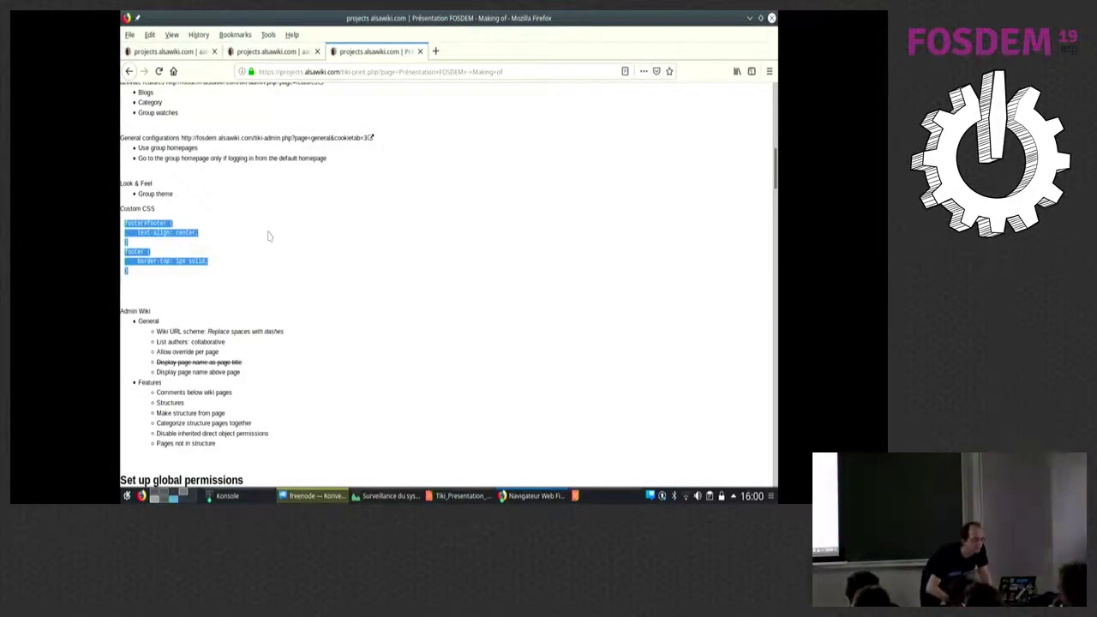
{"action": "key", "text": "alt+Tab"}
{"action": "scroll", "coordinate": [289, 258], "scroll_direction": "up", "scroll_amount": 15}
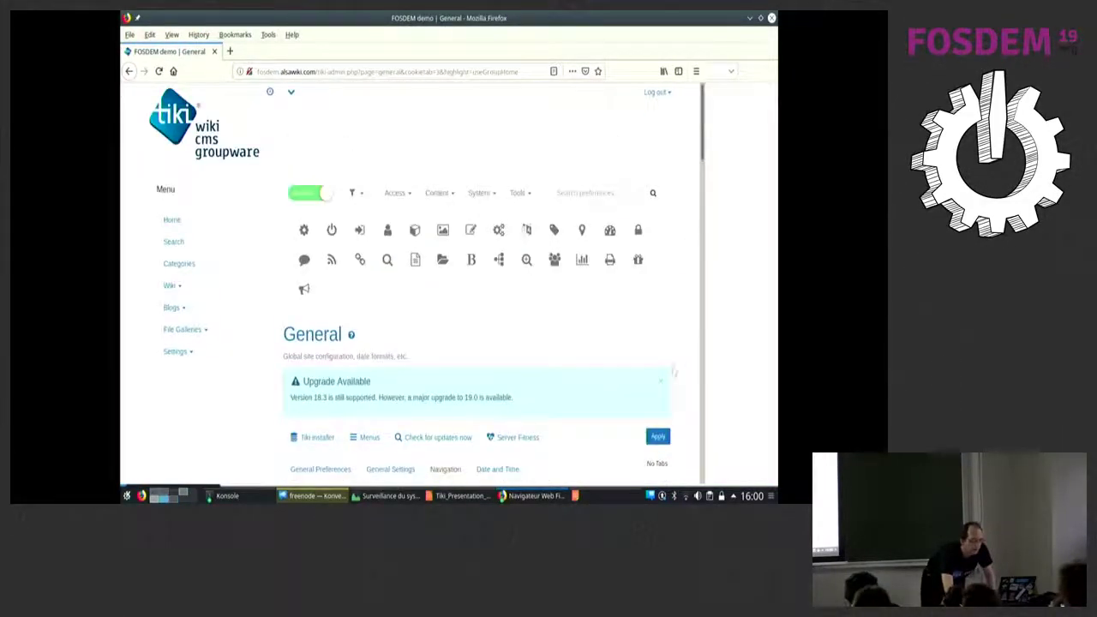
{"action": "left_click", "coordinate": [658, 436]}
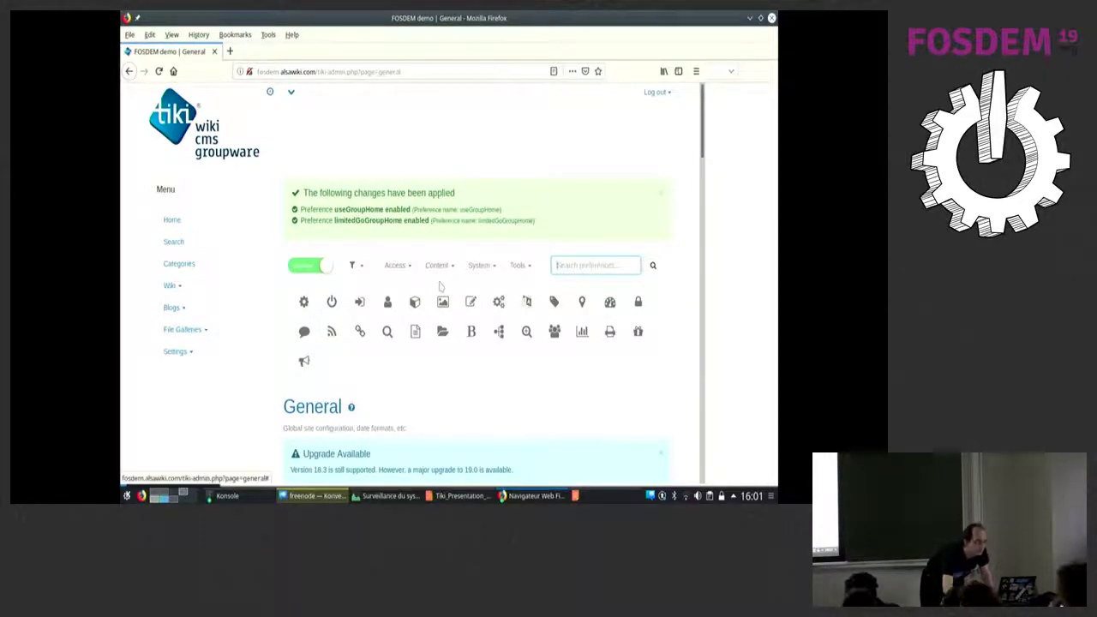
Paste the copied footer rules into the Look & Feel customization's Custom CSS and apply the change.
{"action": "left_click", "coordinate": [443, 302]}
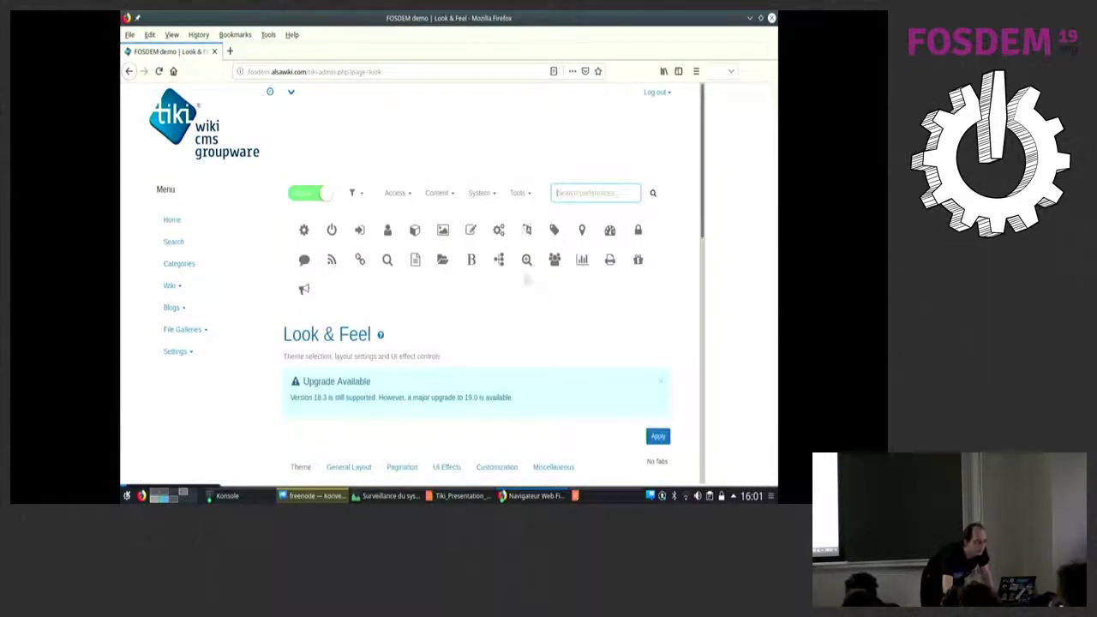
{"action": "scroll", "coordinate": [443, 343], "scroll_direction": "down", "scroll_amount": 3}
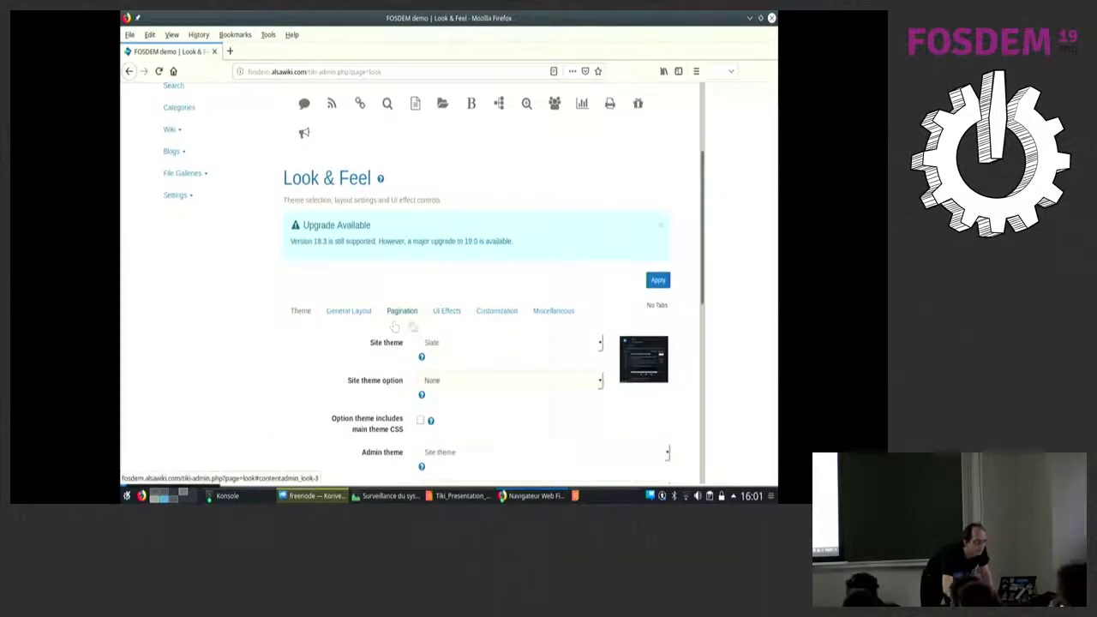
{"action": "left_click", "coordinate": [492, 314]}
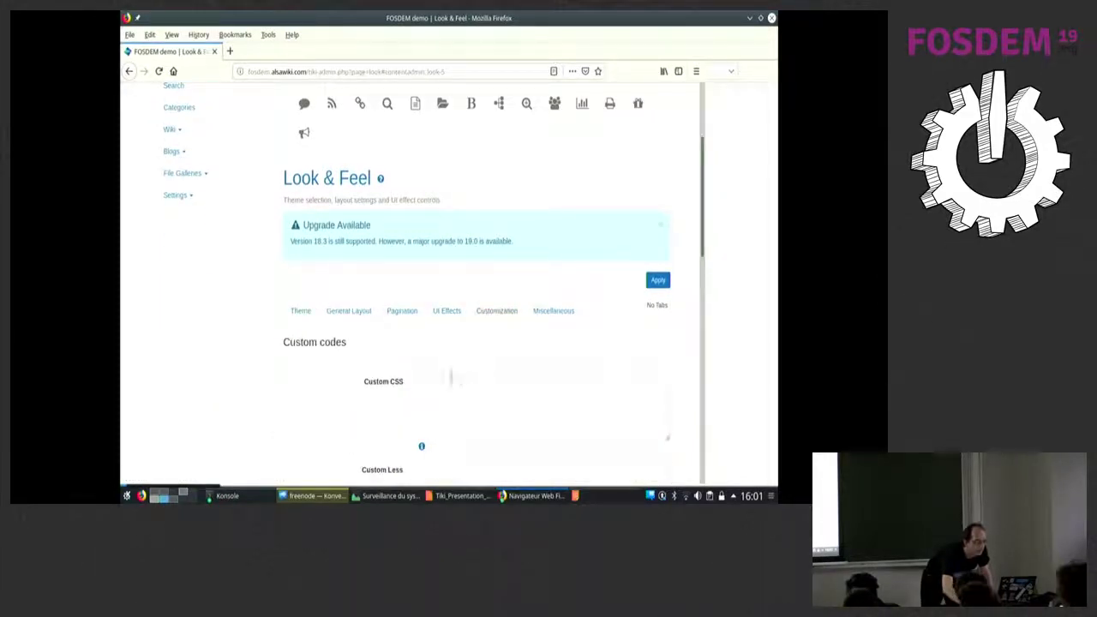
{"action": "left_click", "coordinate": [660, 282]}
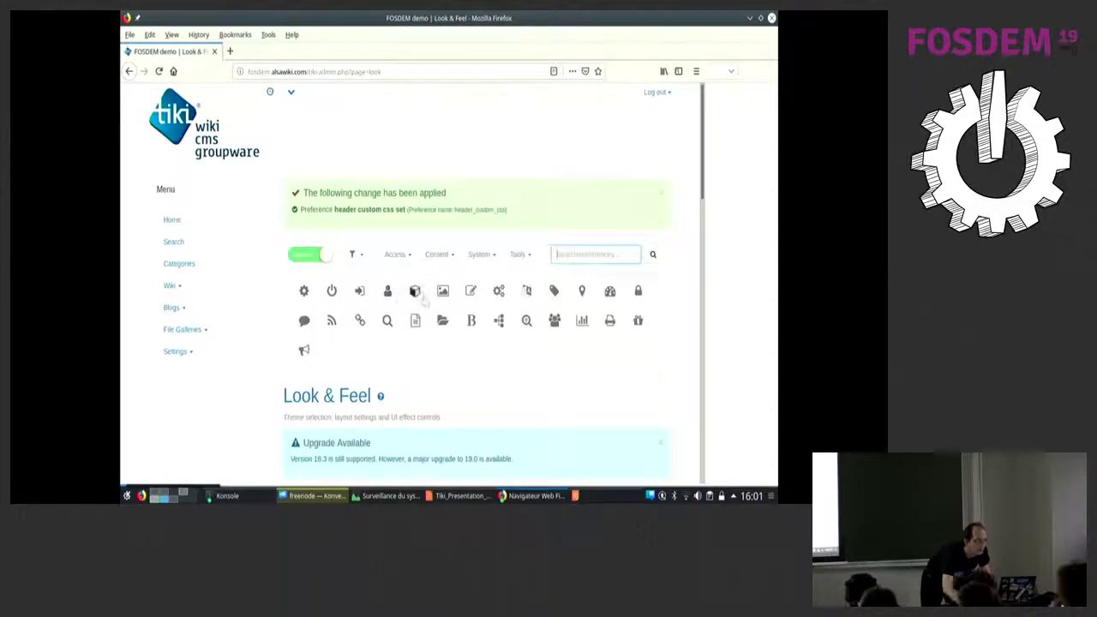
Look through the Wiki General Preferences for the page display, page name and editing settings.
{"action": "left_click", "coordinate": [414, 322]}
{"action": "scroll", "coordinate": [411, 325], "scroll_direction": "down", "scroll_amount": 5}
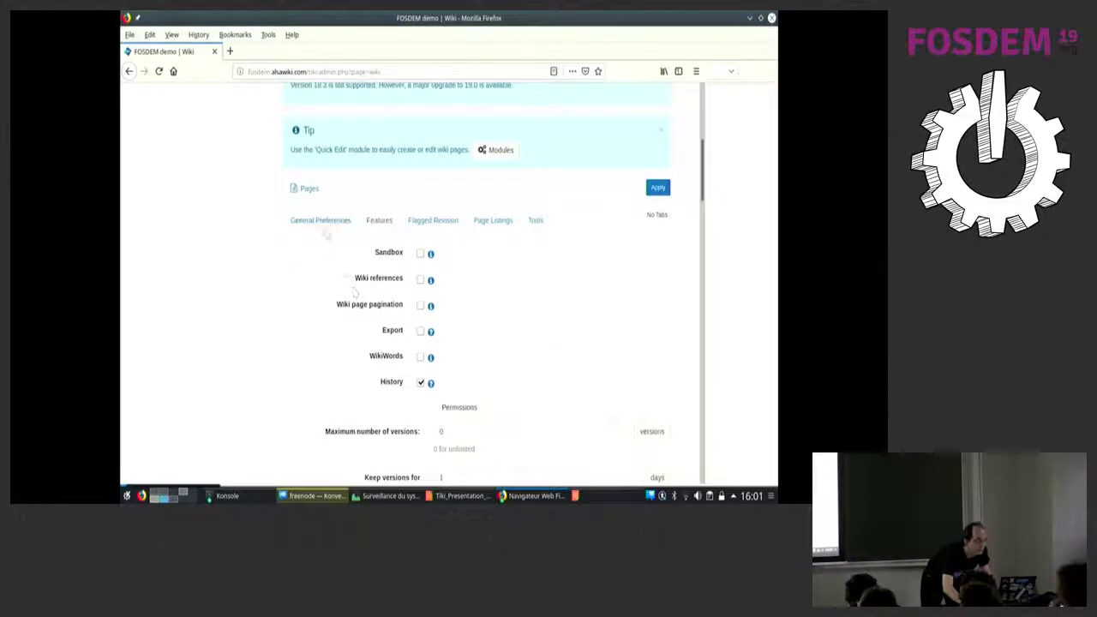
{"action": "left_click", "coordinate": [325, 225]}
{"action": "scroll", "coordinate": [326, 231], "scroll_direction": "down", "scroll_amount": 6}
{"action": "scroll", "coordinate": [326, 232], "scroll_direction": "down", "scroll_amount": 10}
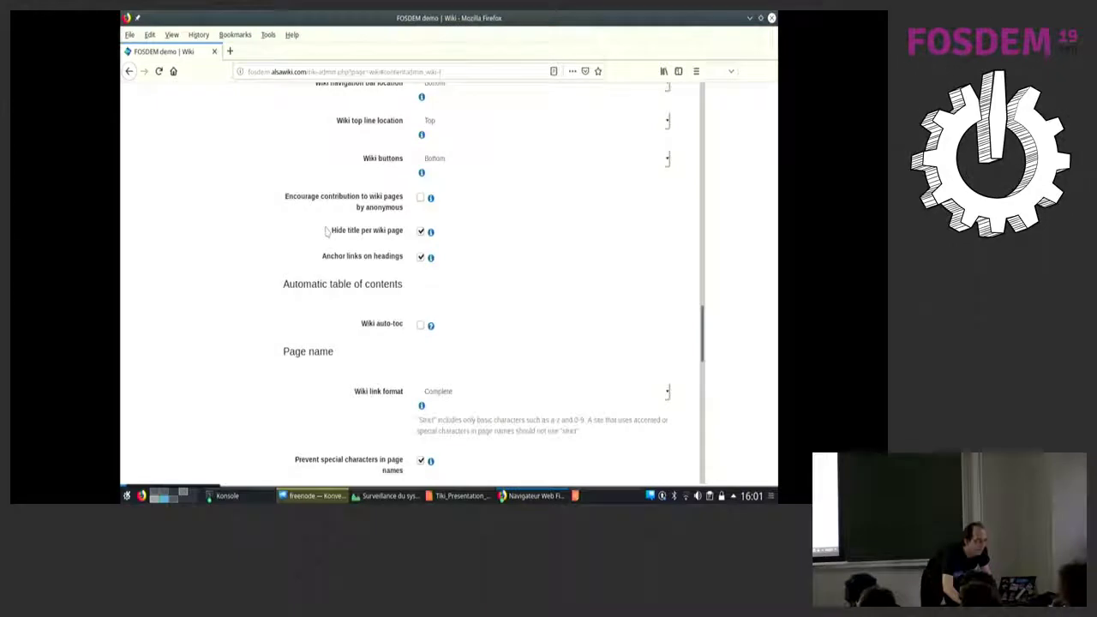
{"action": "scroll", "coordinate": [326, 232], "scroll_direction": "down", "scroll_amount": 8}
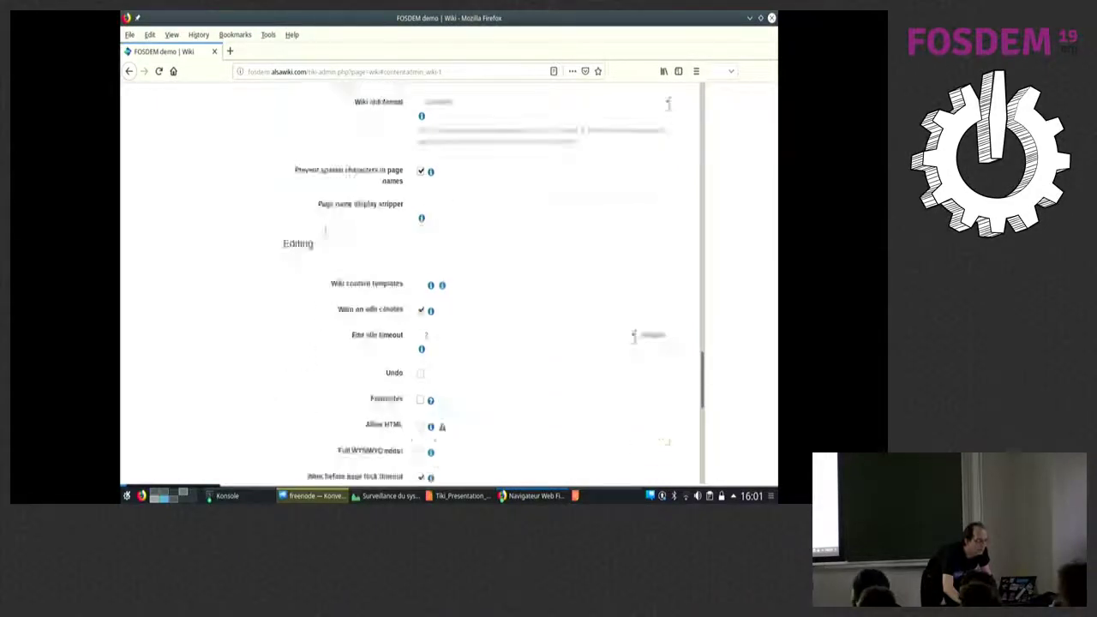
{"action": "scroll", "coordinate": [326, 232], "scroll_direction": "down", "scroll_amount": 8}
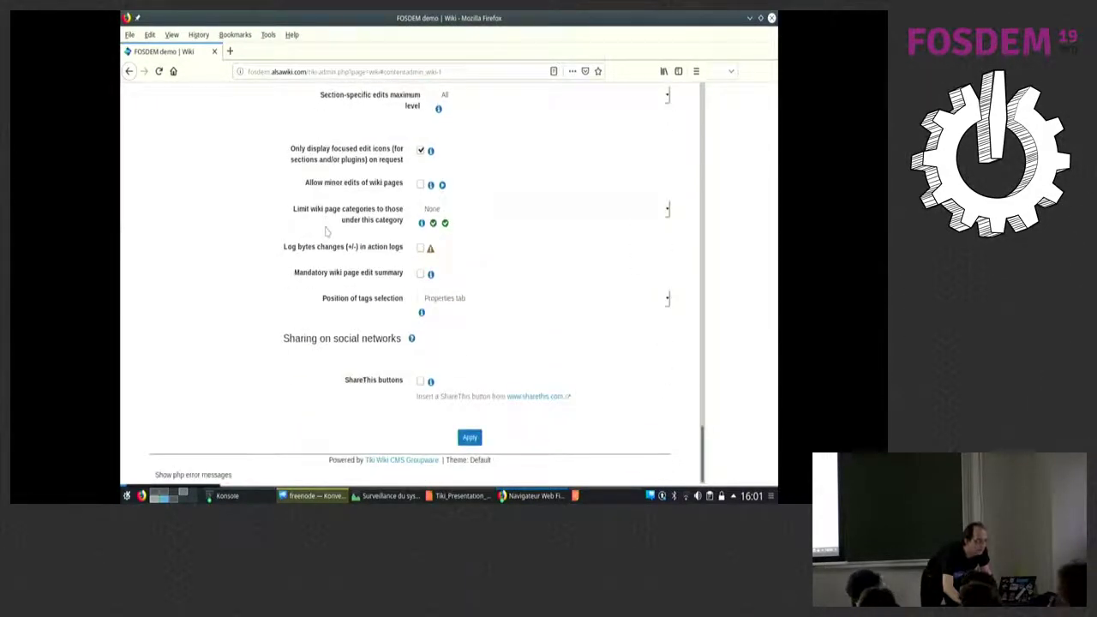
{"action": "scroll", "coordinate": [326, 231], "scroll_direction": "up", "scroll_amount": 3}
{"action": "scroll", "coordinate": [325, 231], "scroll_direction": "up", "scroll_amount": 10}
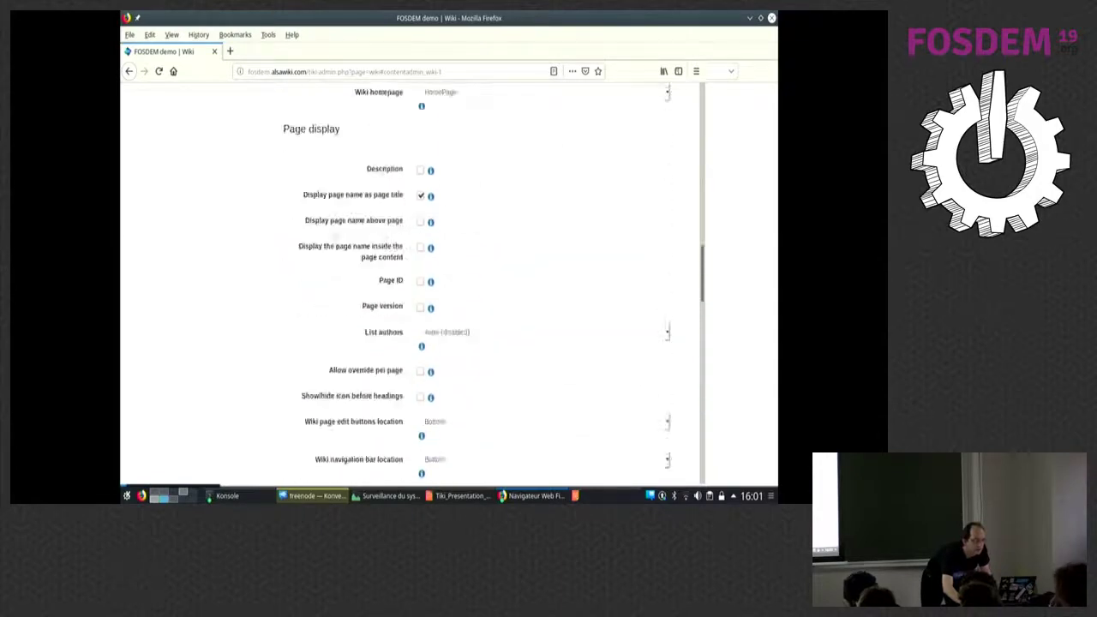
{"action": "scroll", "coordinate": [706, 259], "scroll_direction": "up", "scroll_amount": 15}
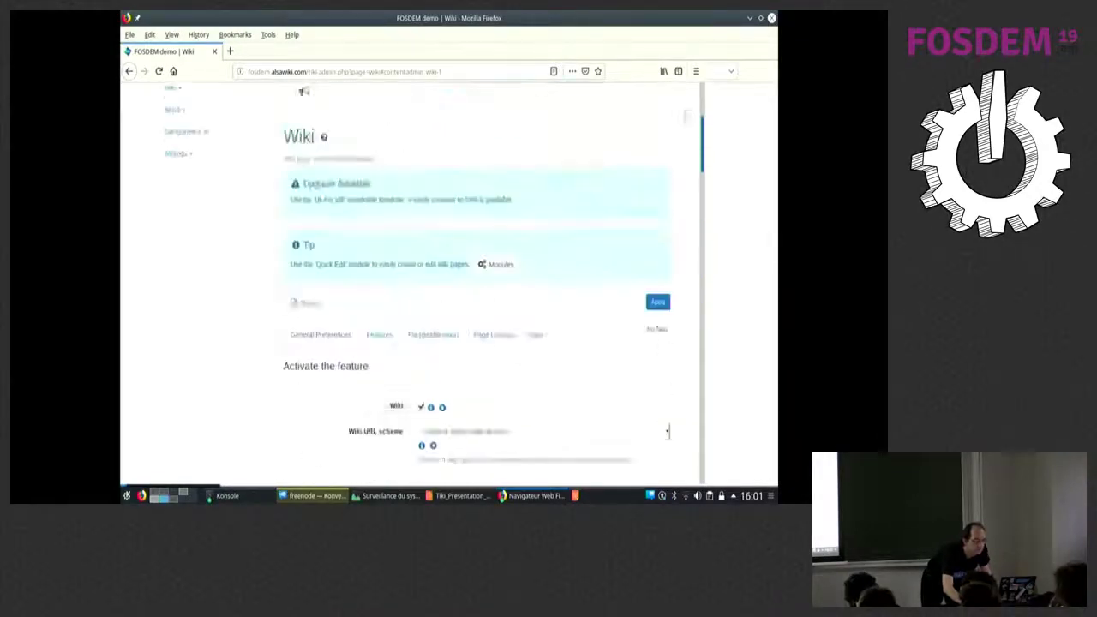
Search preferences for "structures" and open the Structures preference in the Wiki features.
{"action": "left_click", "coordinate": [623, 191]}
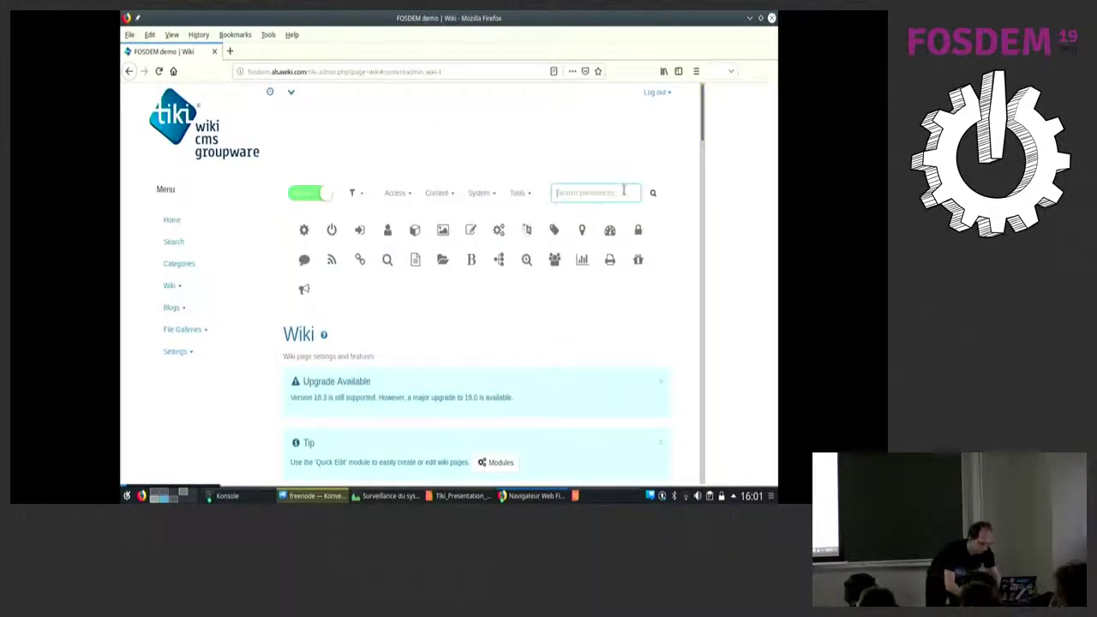
{"action": "type", "text": "structu"}
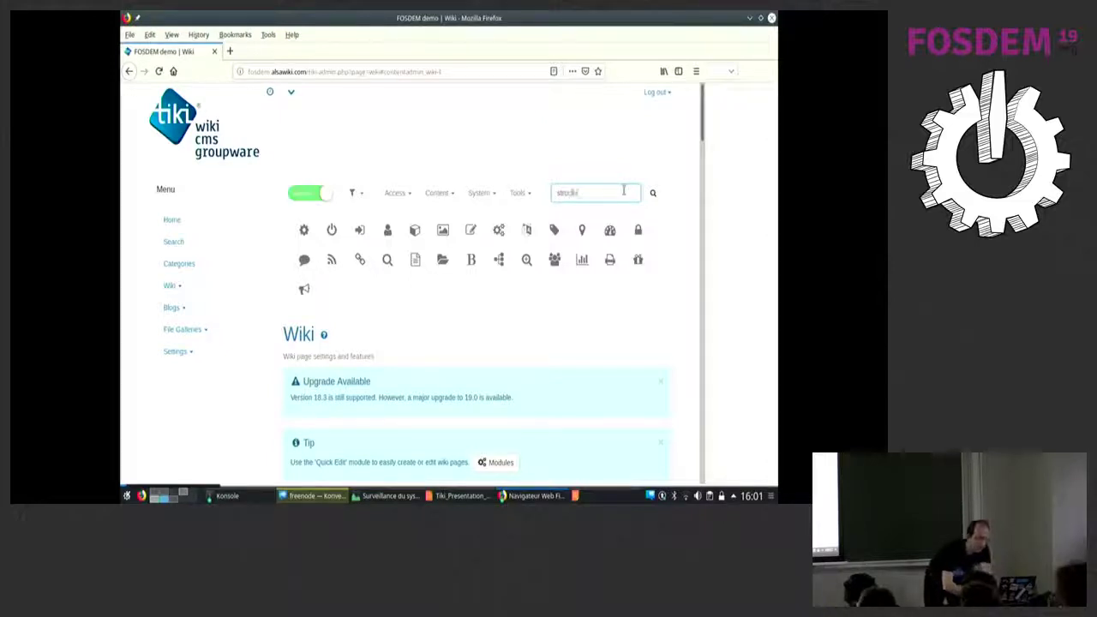
{"action": "type", "text": "res"}
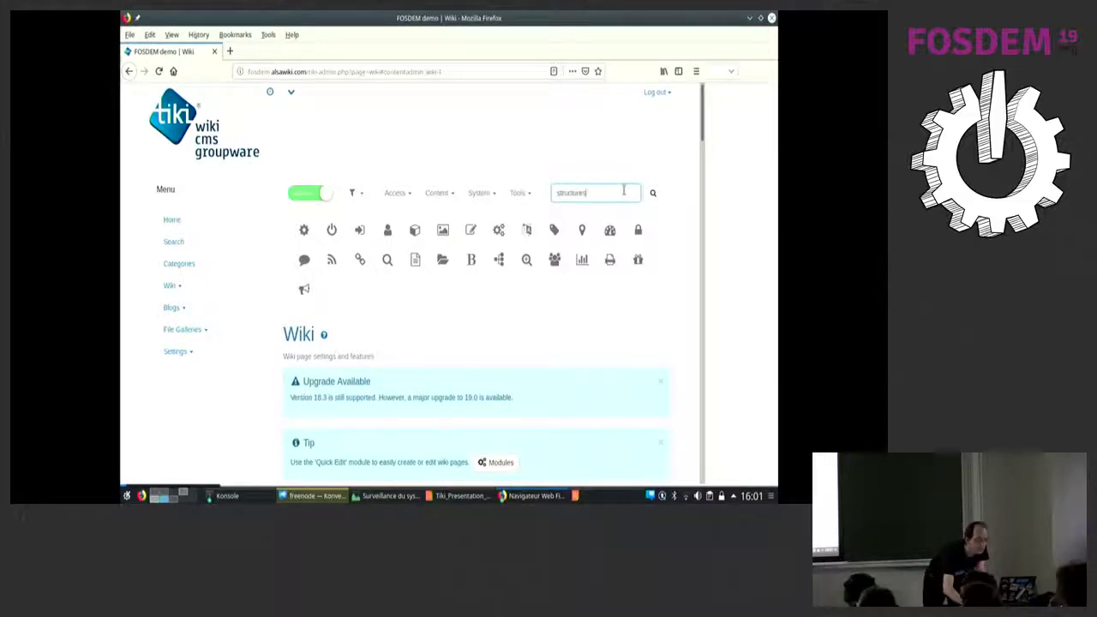
{"action": "left_click", "coordinate": [652, 193]}
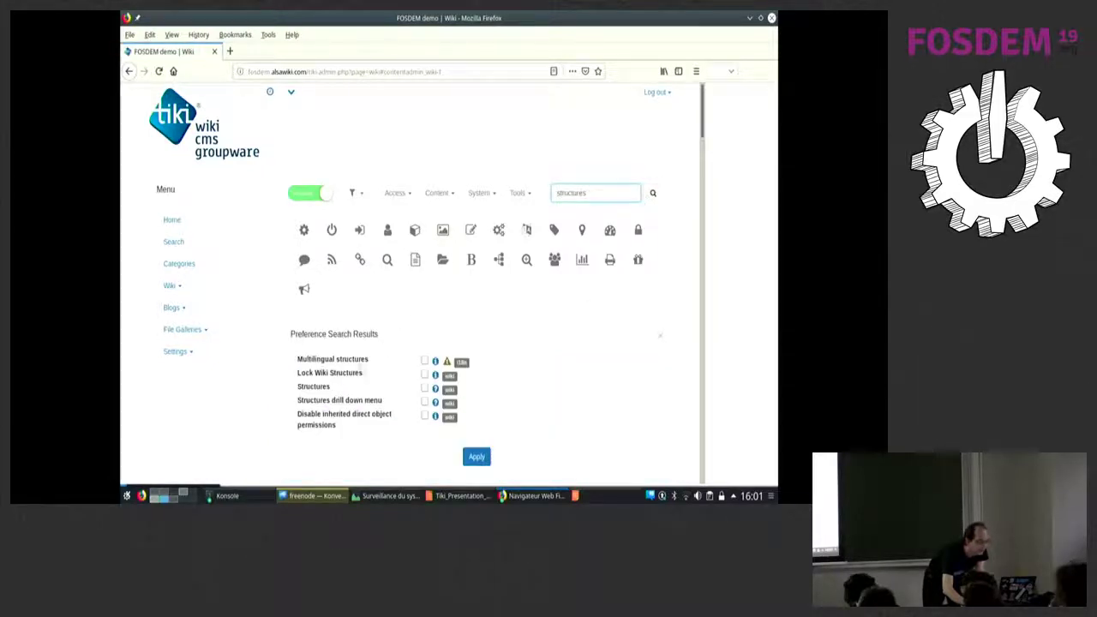
{"action": "left_click", "coordinate": [449, 390]}
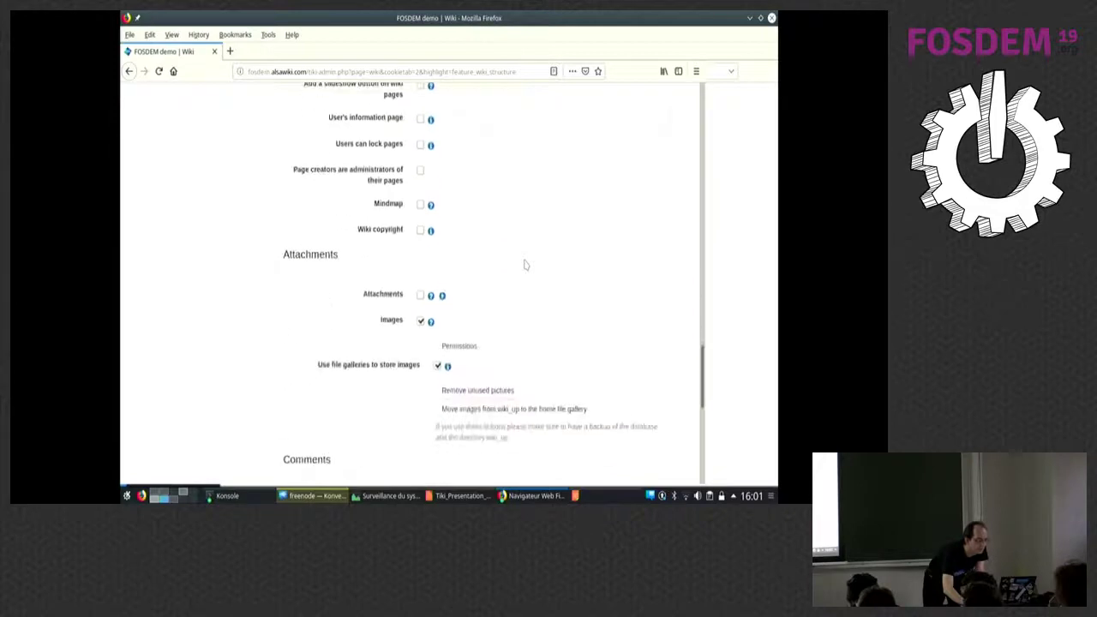
Enable Comments below wiki pages and Structures in the Wiki features.
{"action": "scroll", "coordinate": [523, 262], "scroll_direction": "down", "scroll_amount": 3}
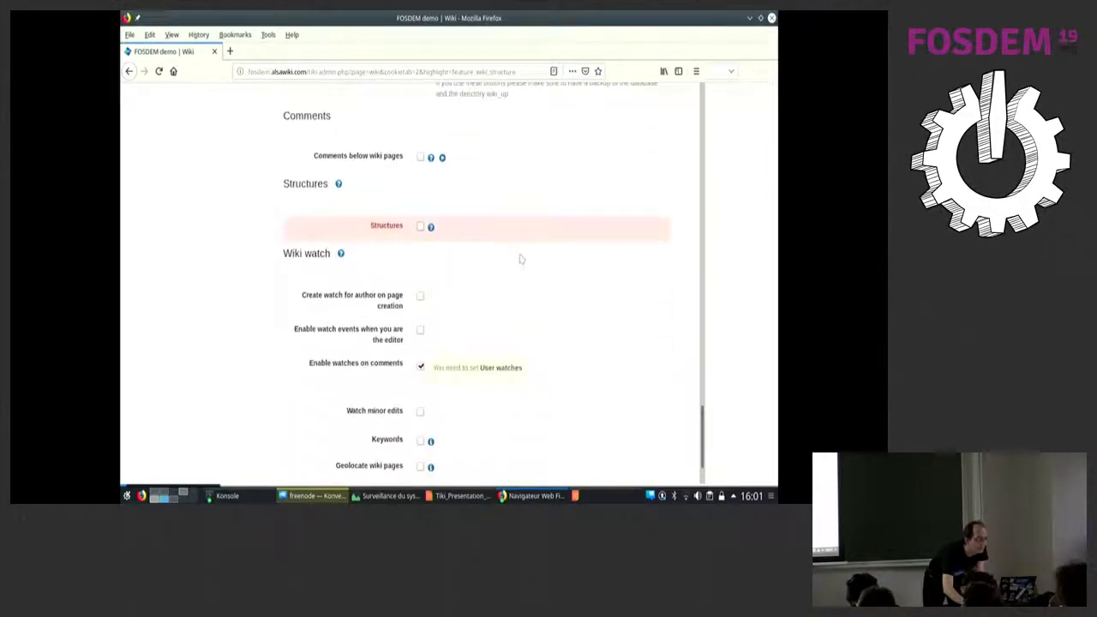
{"action": "left_click", "coordinate": [421, 157]}
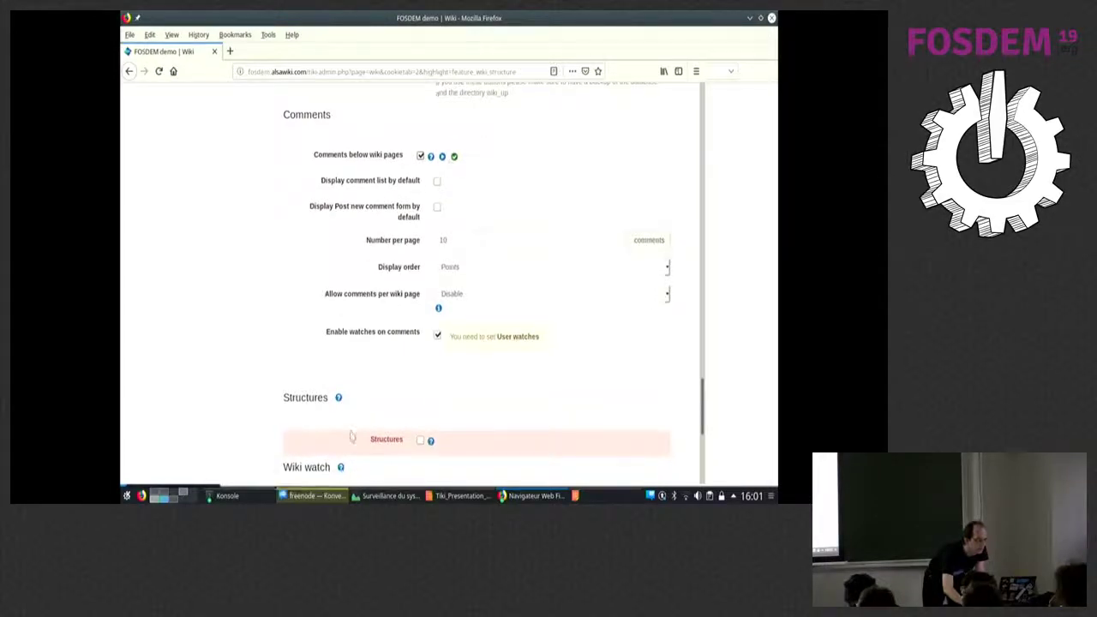
{"action": "scroll", "coordinate": [389, 354], "scroll_direction": "down", "scroll_amount": 3}
{"action": "left_click", "coordinate": [421, 286]}
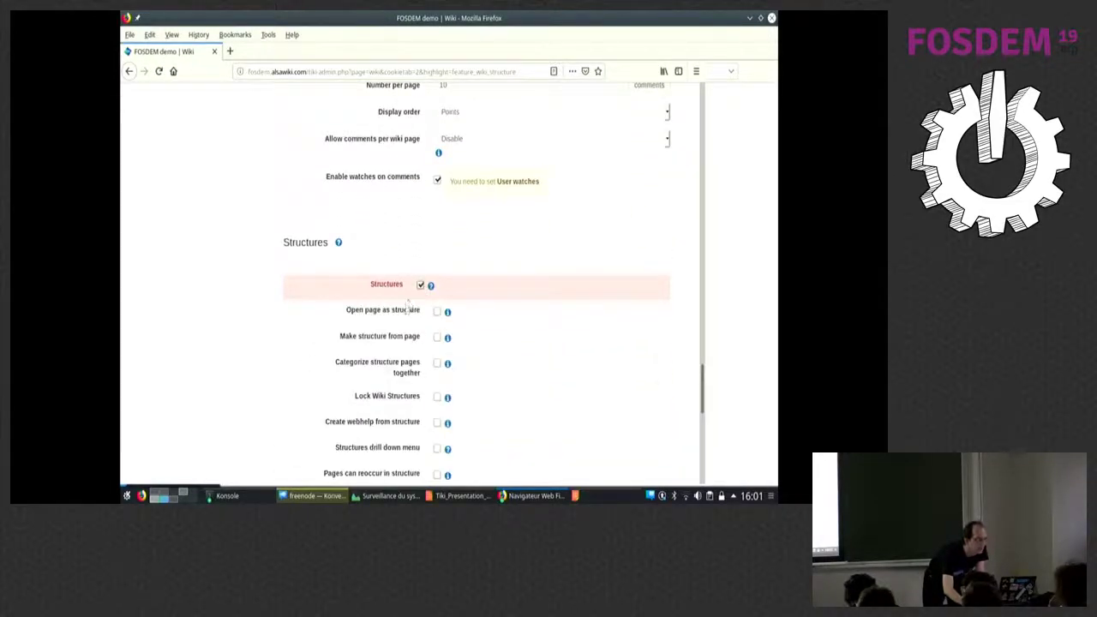
Enable Open page as structure, Make structure from page, Categorize structure pages together and Pages not in structure, and apply the Wiki changes.
{"action": "scroll", "coordinate": [433, 257], "scroll_direction": "down", "scroll_amount": 3}
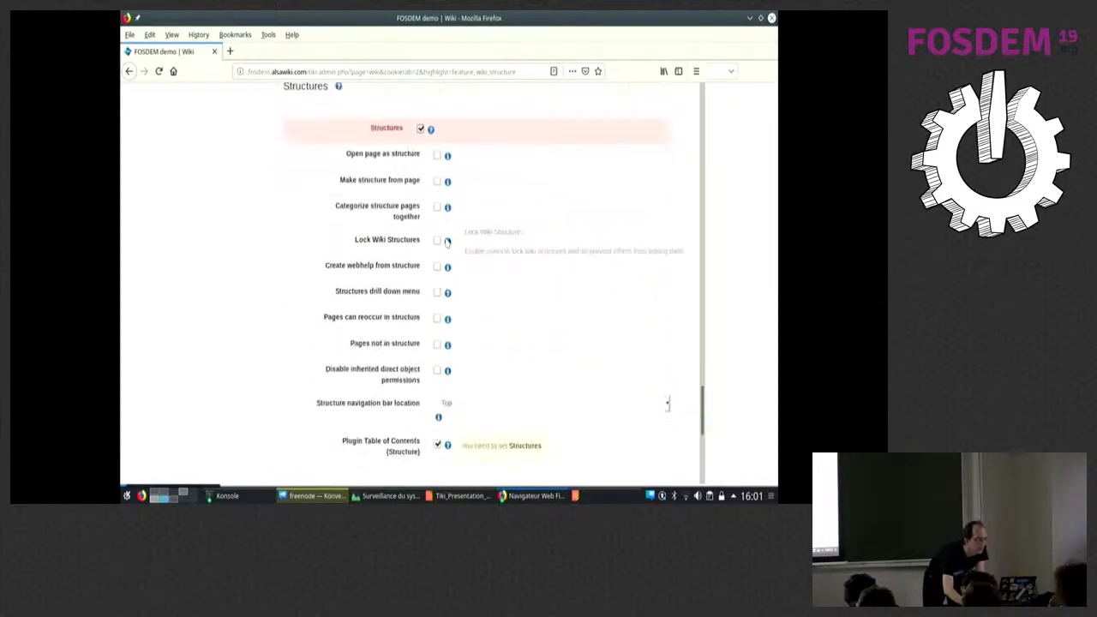
{"action": "left_click", "coordinate": [437, 181]}
{"action": "left_click", "coordinate": [437, 207]}
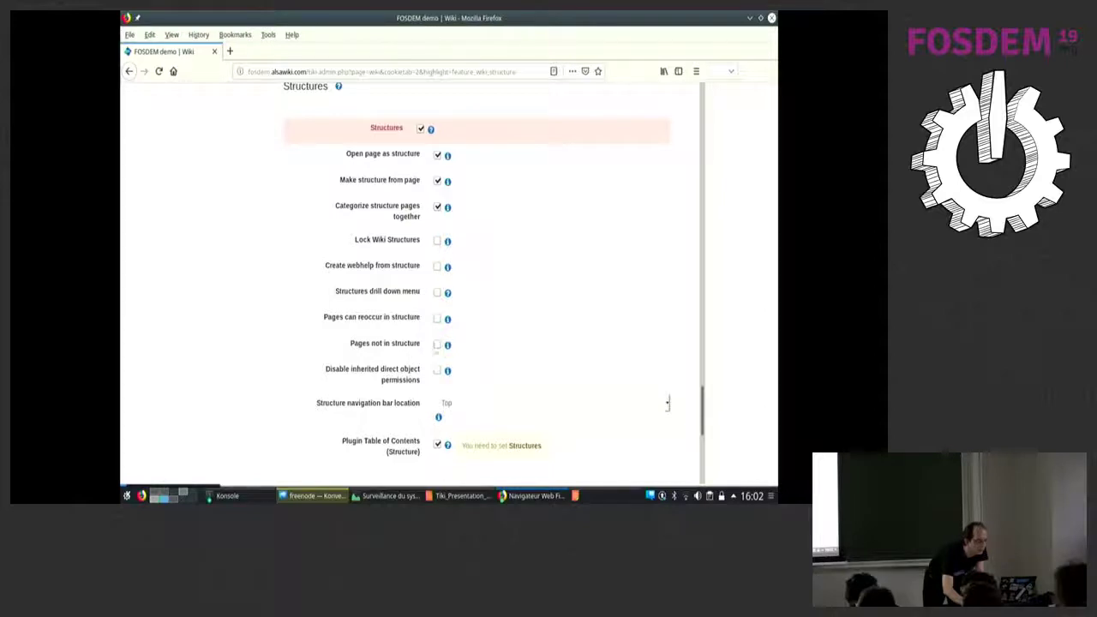
{"action": "left_click", "coordinate": [436, 346]}
{"action": "scroll", "coordinate": [428, 360], "scroll_direction": "down", "scroll_amount": 4}
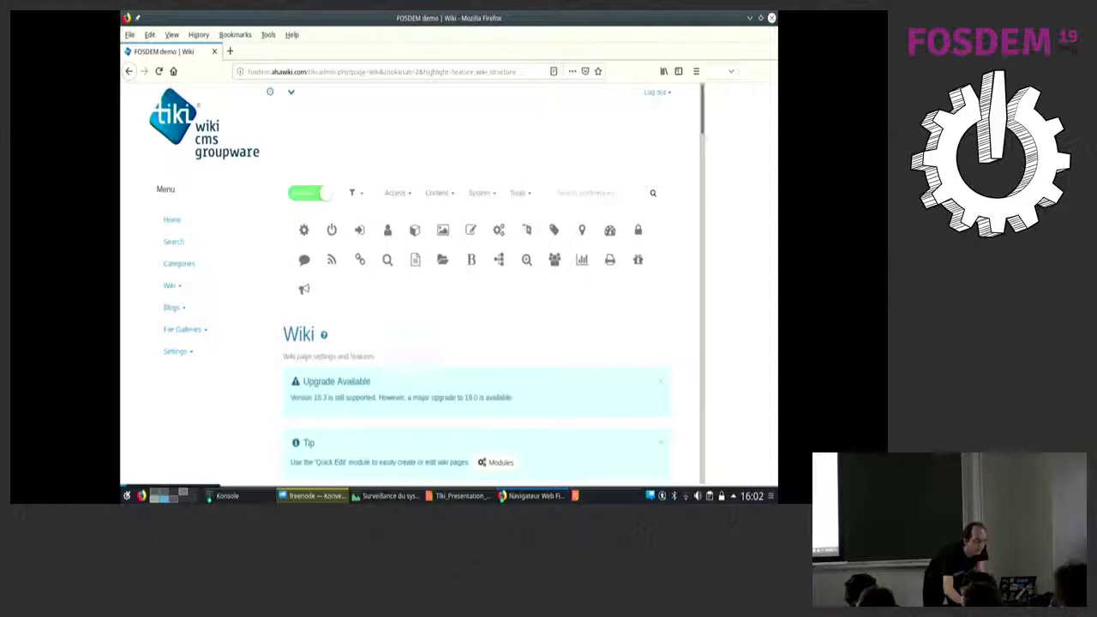
{"action": "scroll", "coordinate": [631, 273], "scroll_direction": "down", "scroll_amount": 3}
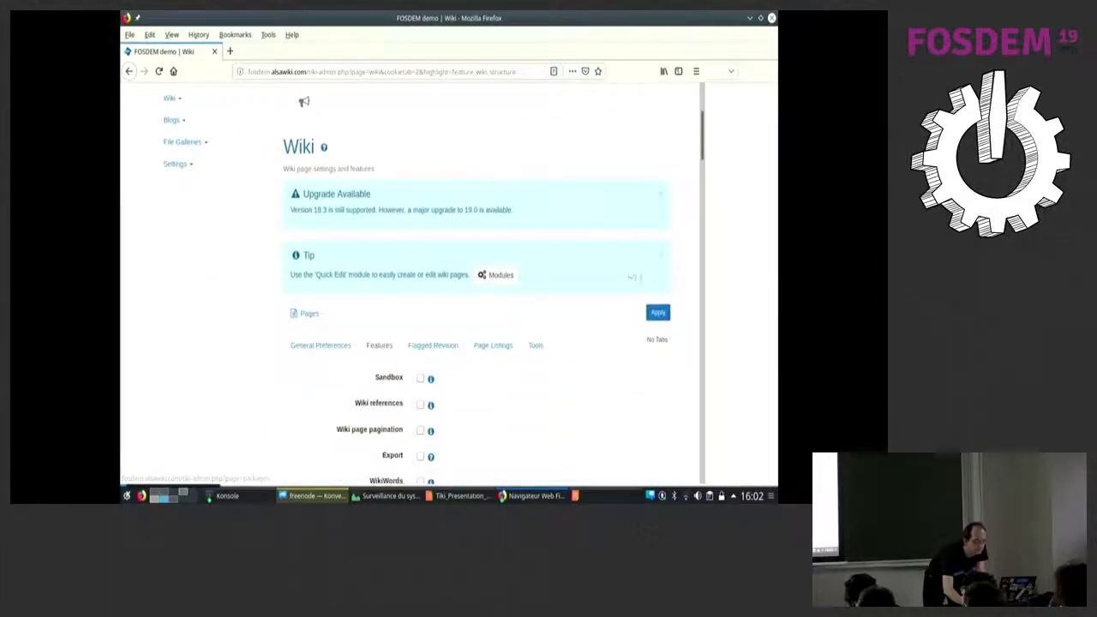
{"action": "left_click", "coordinate": [657, 314]}
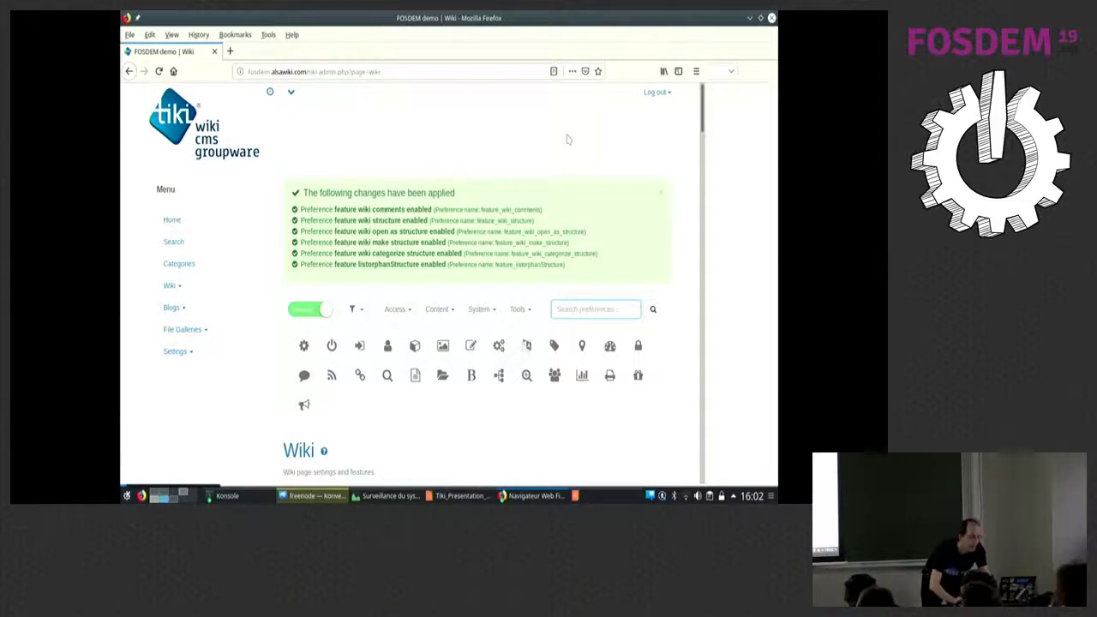
{"action": "key", "text": "alt+Tab"}
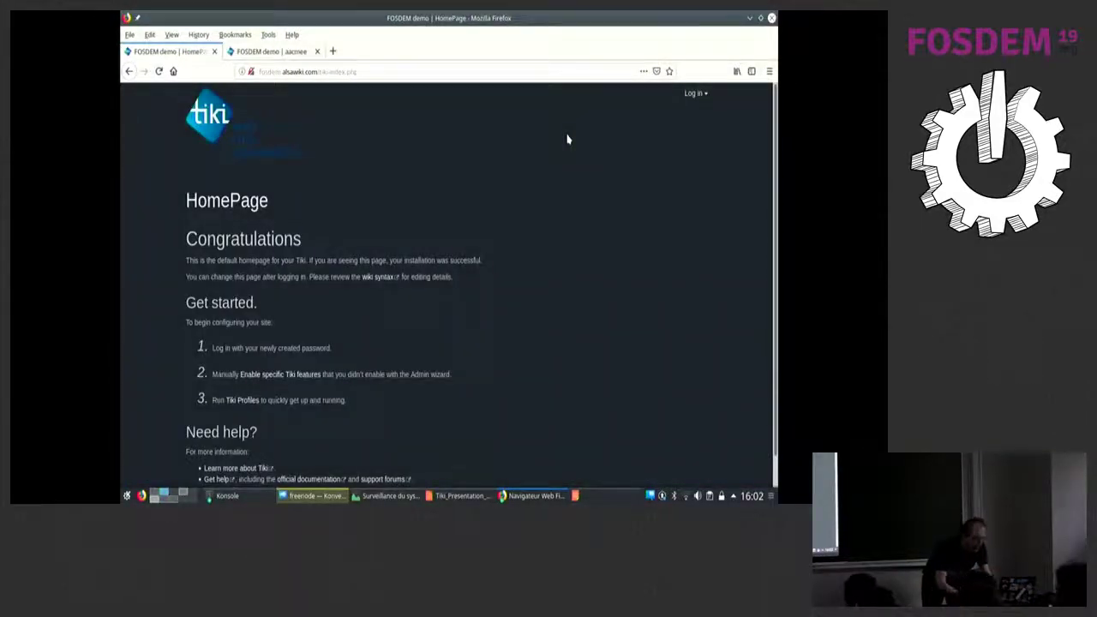
{"action": "key", "text": "alt+Tab"}
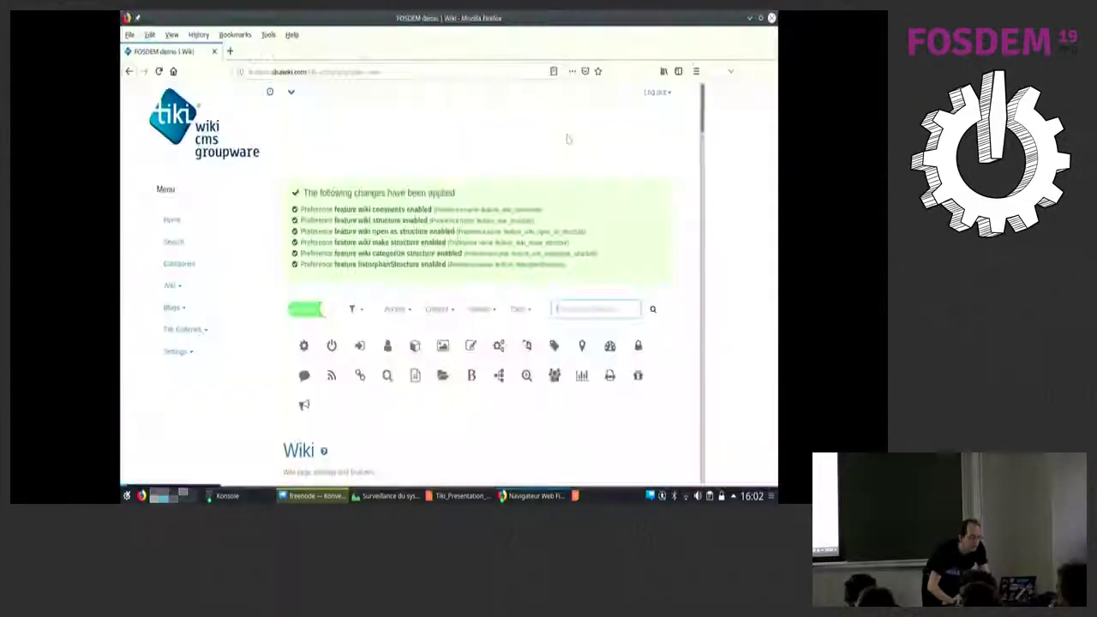
Check the global permissions section of the making-of notes and open the demo site's global permissions page.
{"action": "key", "text": "alt+Tab"}
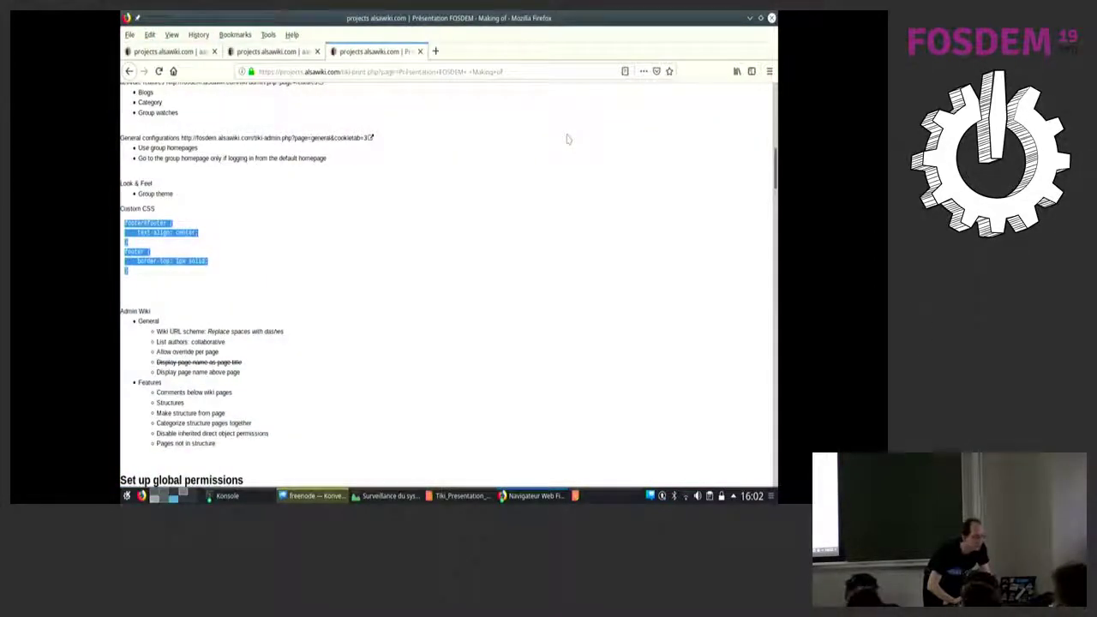
{"action": "scroll", "coordinate": [566, 138], "scroll_direction": "down", "scroll_amount": 8}
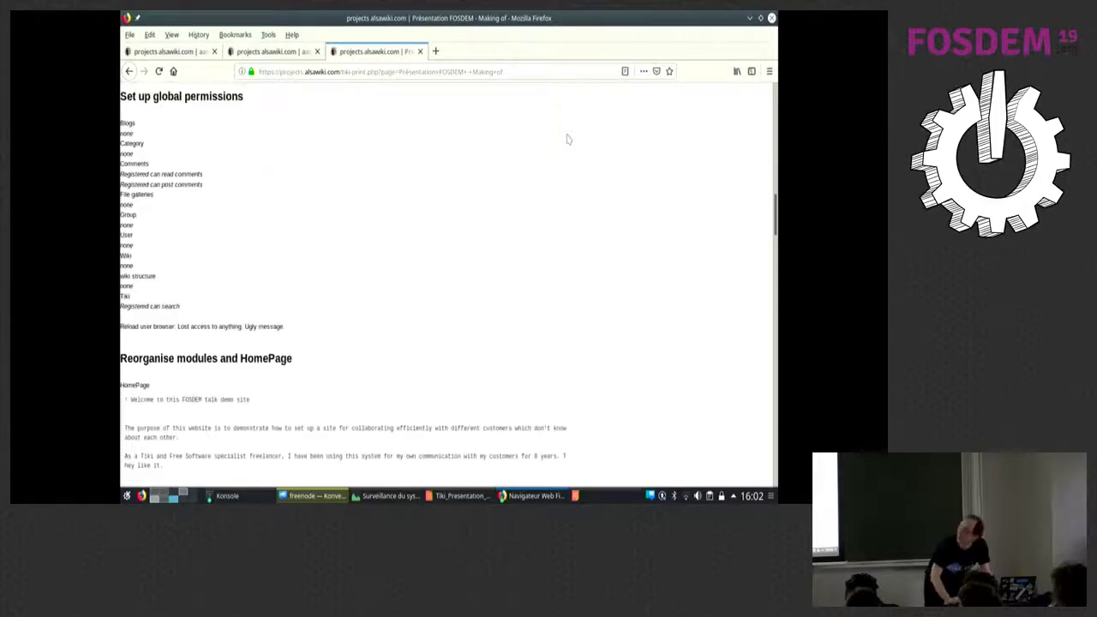
{"action": "key", "text": "alt+Tab"}
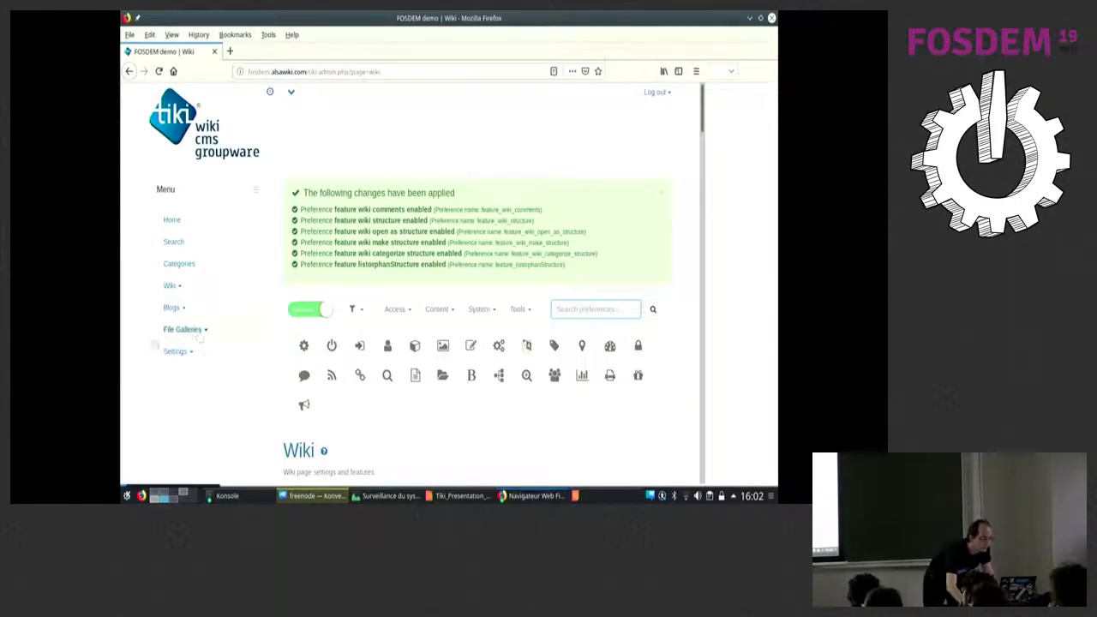
{"action": "left_click", "coordinate": [176, 353]}
{"action": "scroll", "coordinate": [185, 386], "scroll_direction": "down", "scroll_amount": 1}
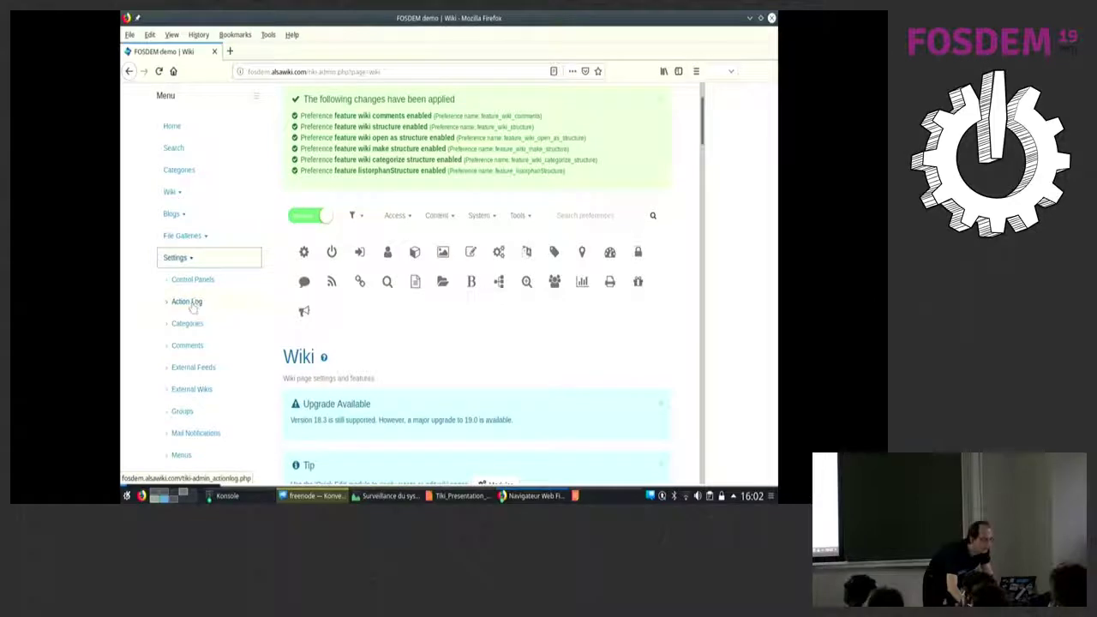
{"action": "scroll", "coordinate": [195, 304], "scroll_direction": "down", "scroll_amount": 1}
{"action": "scroll", "coordinate": [195, 326], "scroll_direction": "down", "scroll_amount": 1}
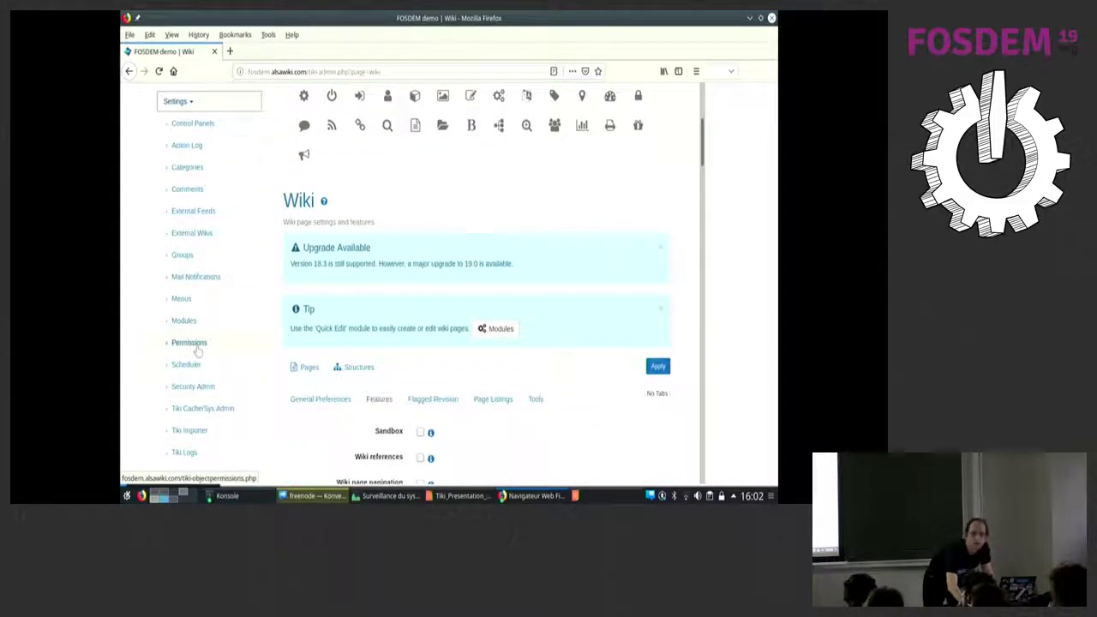
{"action": "left_click", "coordinate": [197, 348]}
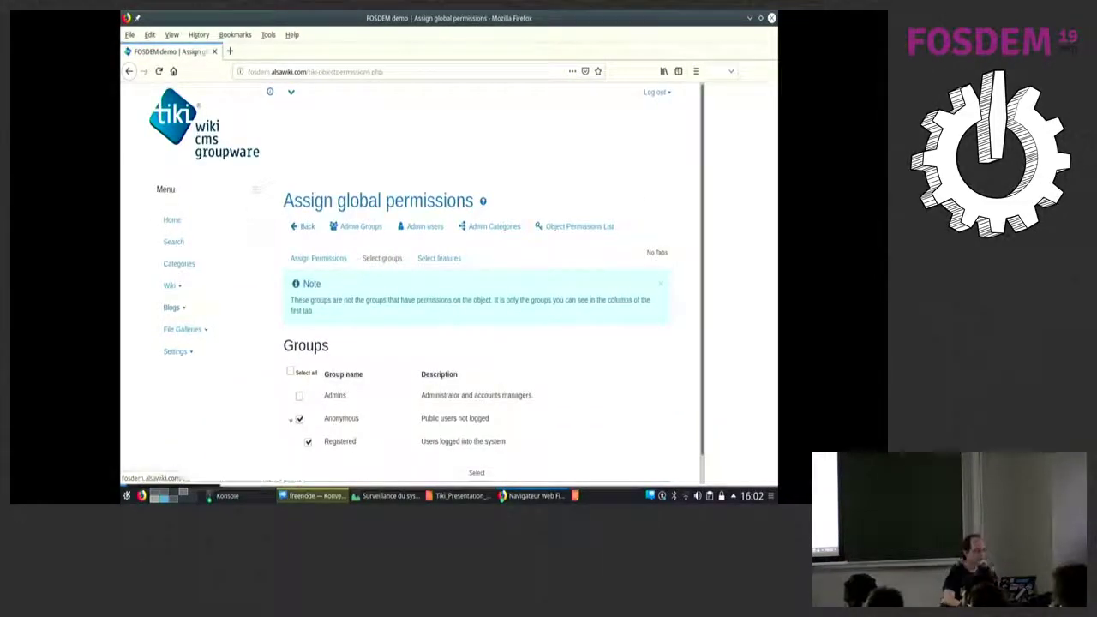
Check the blogs permissions and remove Can download files from Anonymous in the file galleries permissions.
{"action": "scroll", "coordinate": [441, 285], "scroll_direction": "down", "scroll_amount": 1}
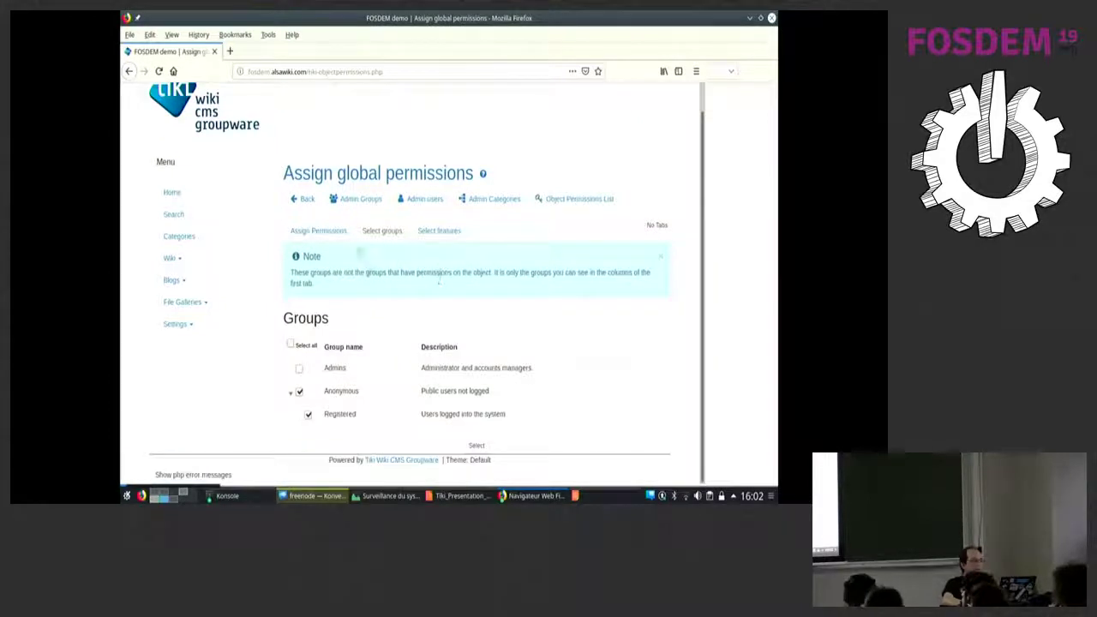
{"action": "left_click", "coordinate": [318, 231]}
{"action": "scroll", "coordinate": [356, 257], "scroll_direction": "down", "scroll_amount": 5}
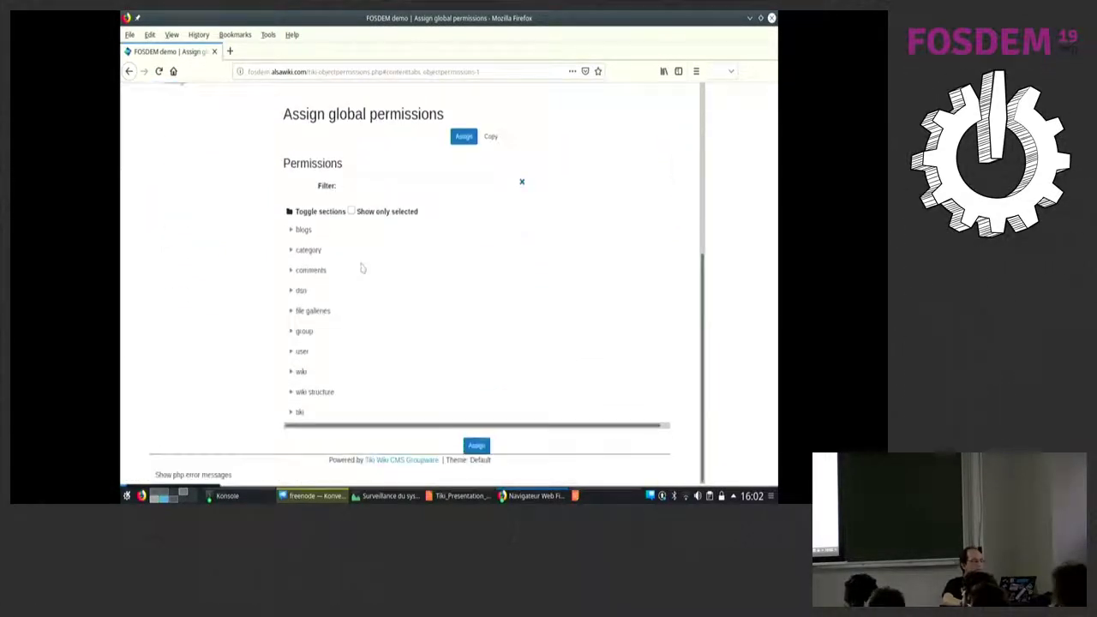
{"action": "left_click", "coordinate": [292, 230]}
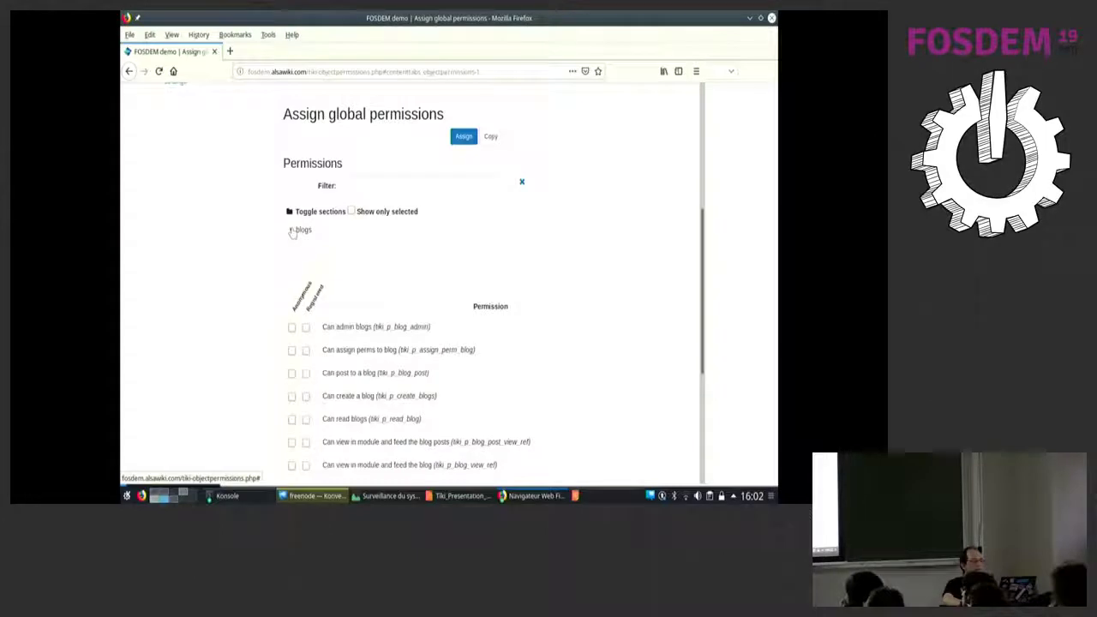
{"action": "left_click", "coordinate": [293, 231]}
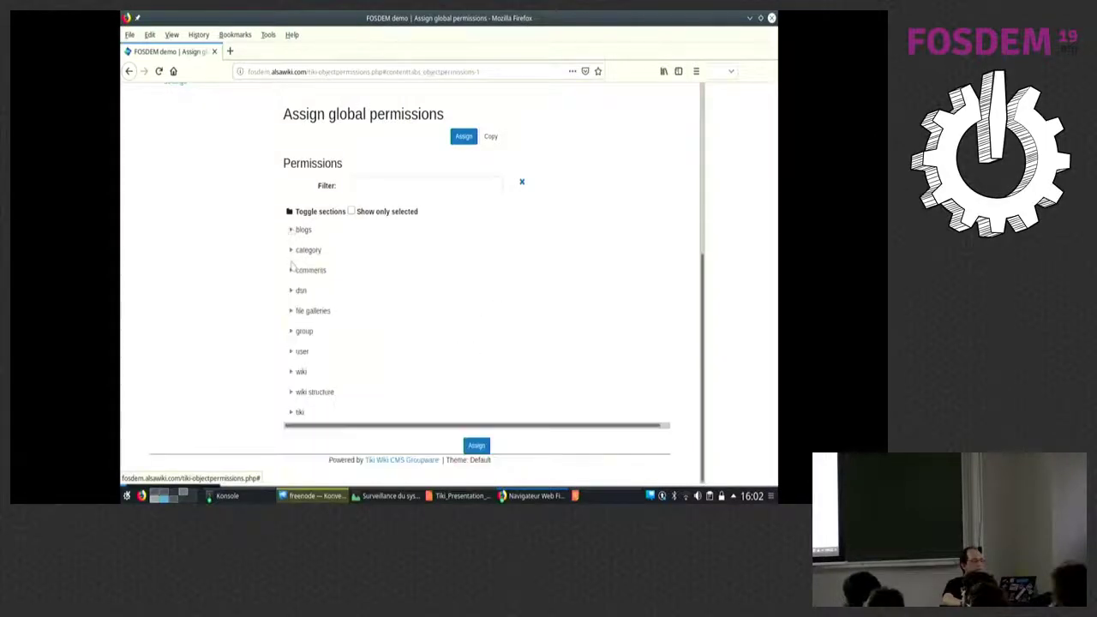
{"action": "left_click", "coordinate": [291, 313]}
{"action": "scroll", "coordinate": [292, 318], "scroll_direction": "down", "scroll_amount": 3}
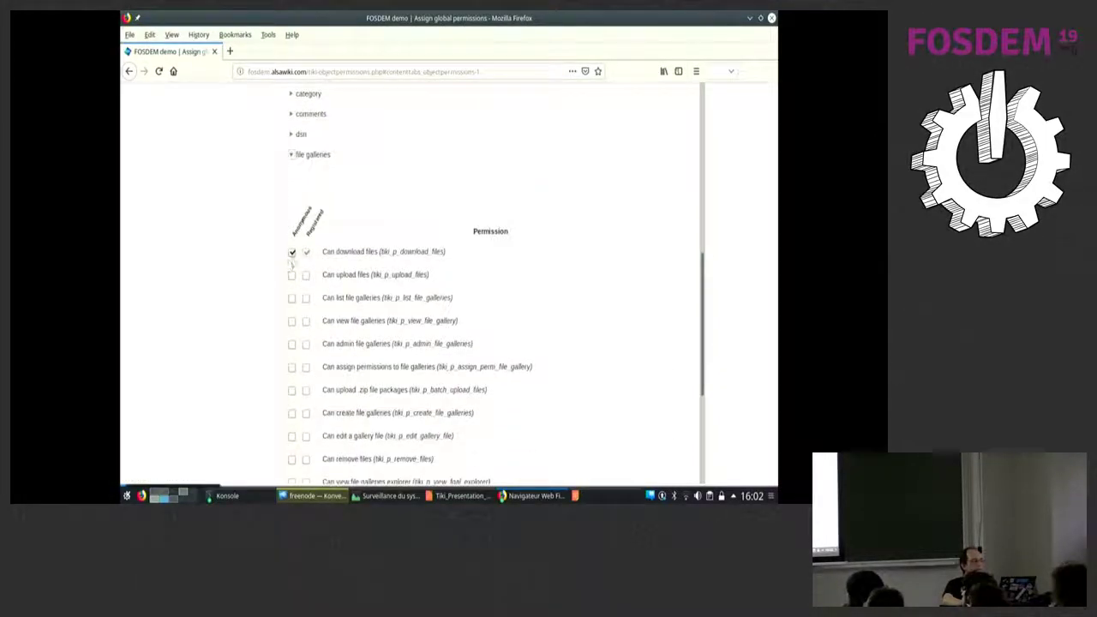
{"action": "scroll", "coordinate": [292, 244], "scroll_direction": "down", "scroll_amount": 4}
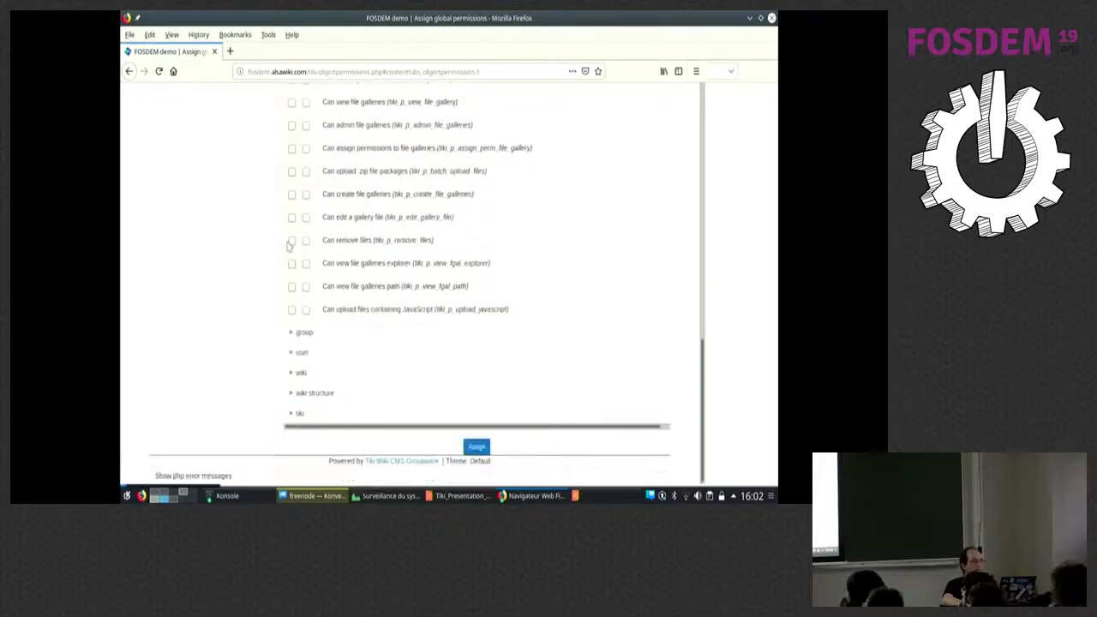
Remove Can view page/pages from Anonymous in the global wiki permissions.
{"action": "left_click", "coordinate": [291, 371]}
{"action": "scroll", "coordinate": [291, 364], "scroll_direction": "down", "scroll_amount": 3}
{"action": "left_click", "coordinate": [291, 314]}
{"action": "scroll", "coordinate": [294, 368], "scroll_direction": "down", "scroll_amount": 5}
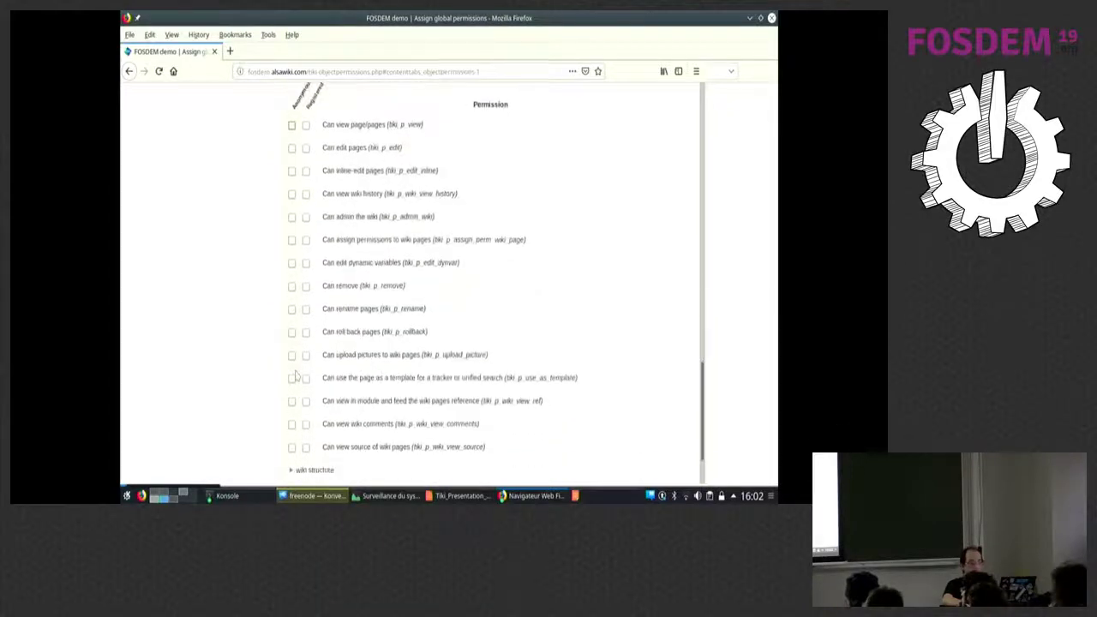
Check the wiki structure permissions, restrict Can search in the tiki permissions to Registered instead of Anonymous, and assign the global permissions.
{"action": "left_click", "coordinate": [291, 392]}
{"action": "scroll", "coordinate": [290, 394], "scroll_direction": "down", "scroll_amount": 3}
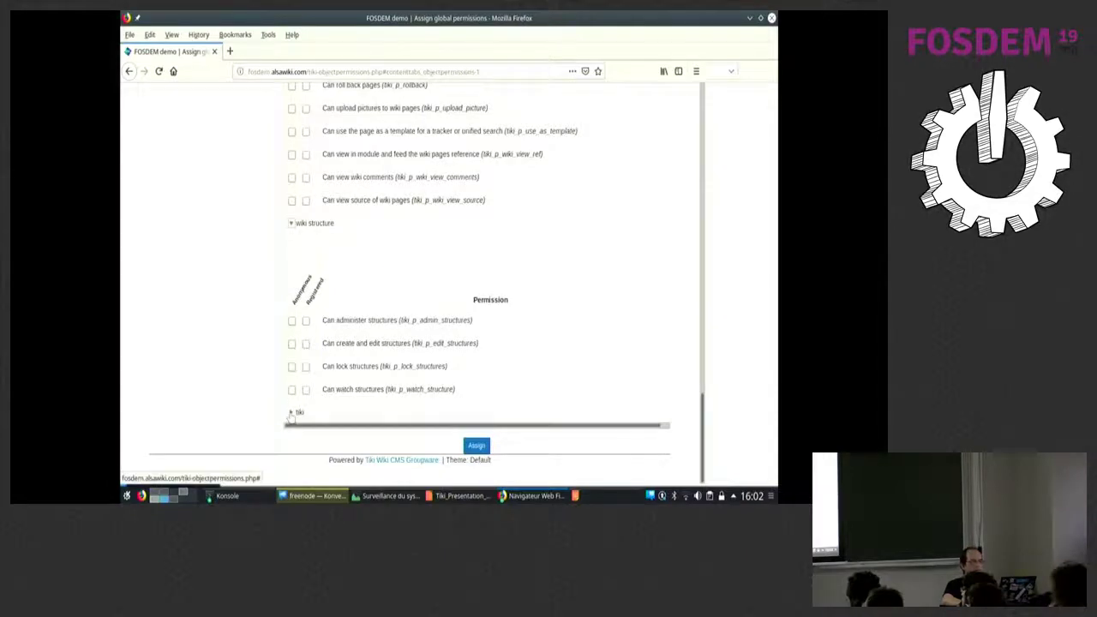
{"action": "left_click", "coordinate": [291, 412]}
{"action": "scroll", "coordinate": [296, 408], "scroll_direction": "down", "scroll_amount": 4}
{"action": "scroll", "coordinate": [306, 410], "scroll_direction": "down", "scroll_amount": 7}
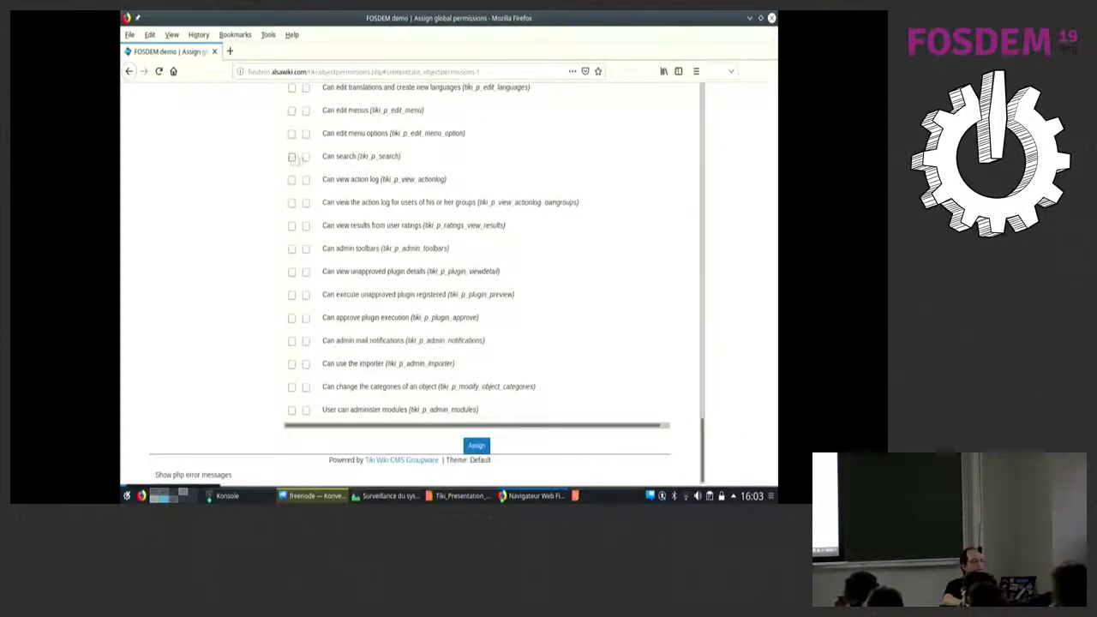
{"action": "left_click", "coordinate": [477, 447]}
{"action": "left_click", "coordinate": [320, 220]}
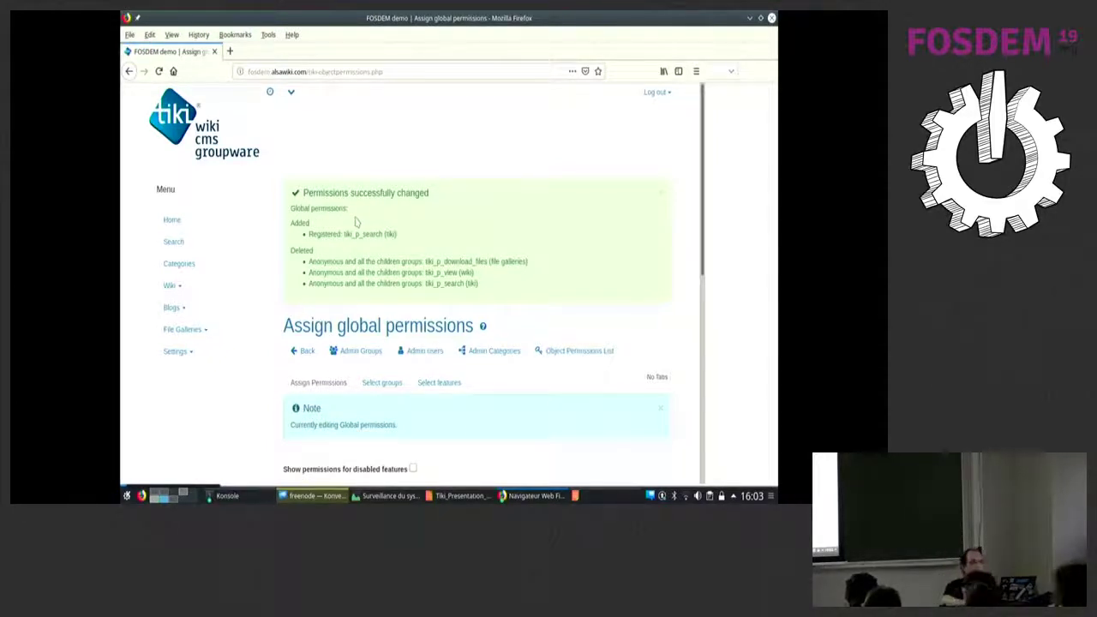
{"action": "left_click", "coordinate": [661, 196]}
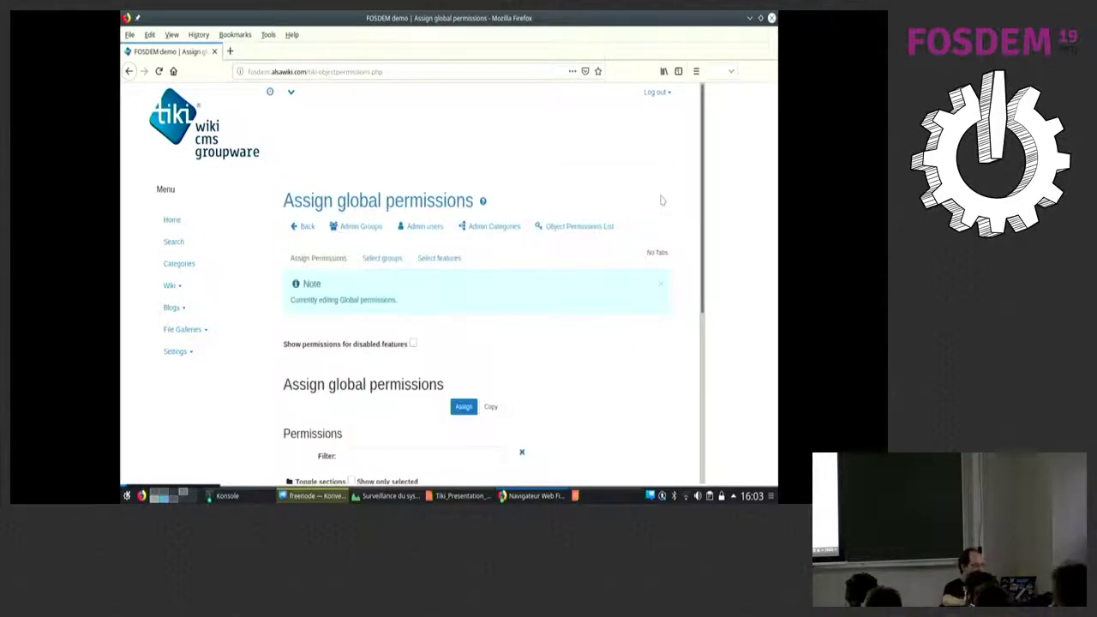
Reload the HomePage in the logged-out browser window to check anonymous access, and return to the admin window.
{"action": "key", "text": "alt+Tab"}
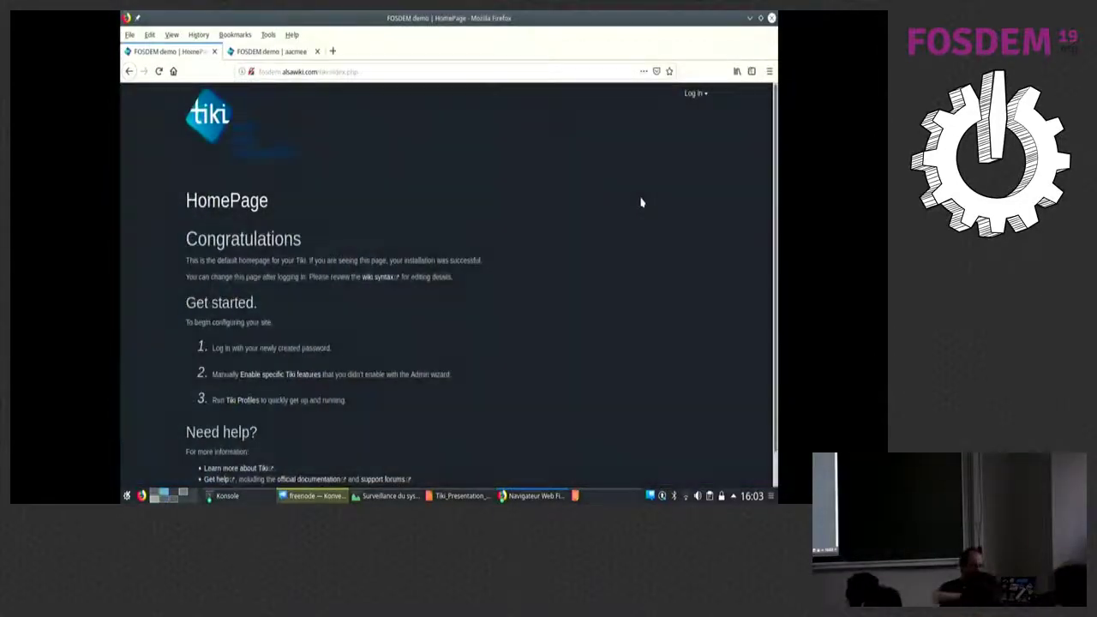
{"action": "key", "text": "F5"}
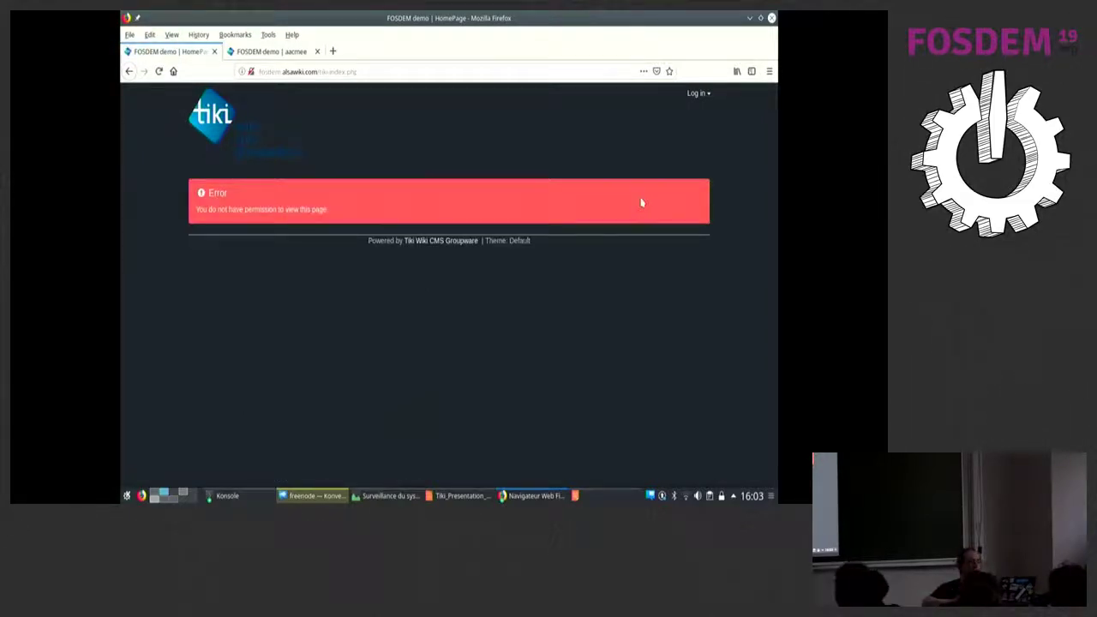
{"action": "key", "text": "alt+Tab"}
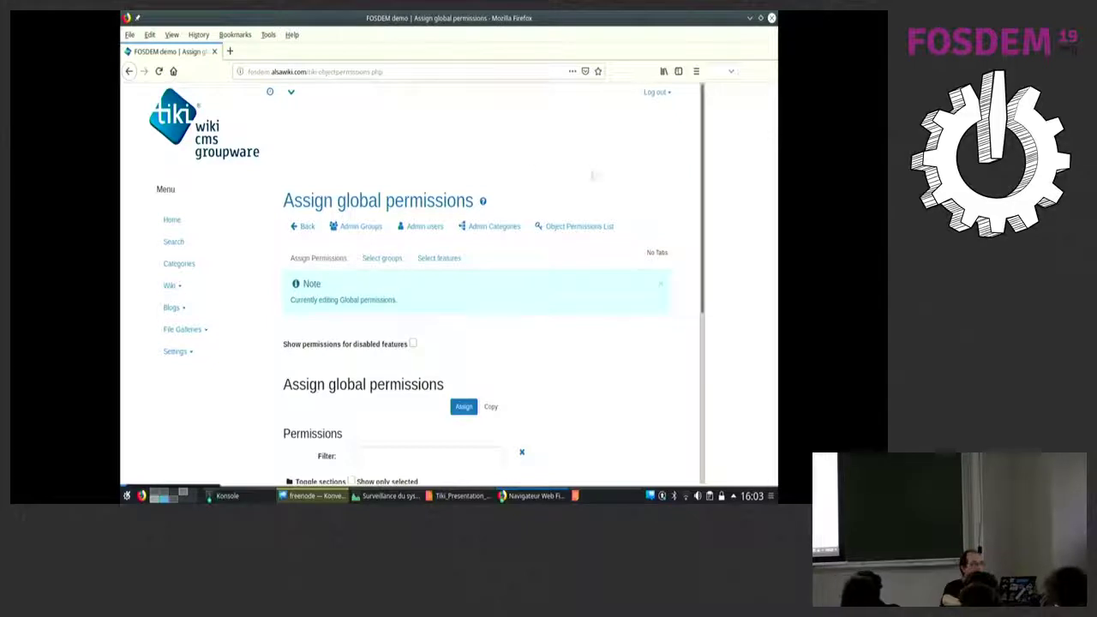
Open the HomePage for editing and delete all of its default text.
{"action": "left_click", "coordinate": [218, 125]}
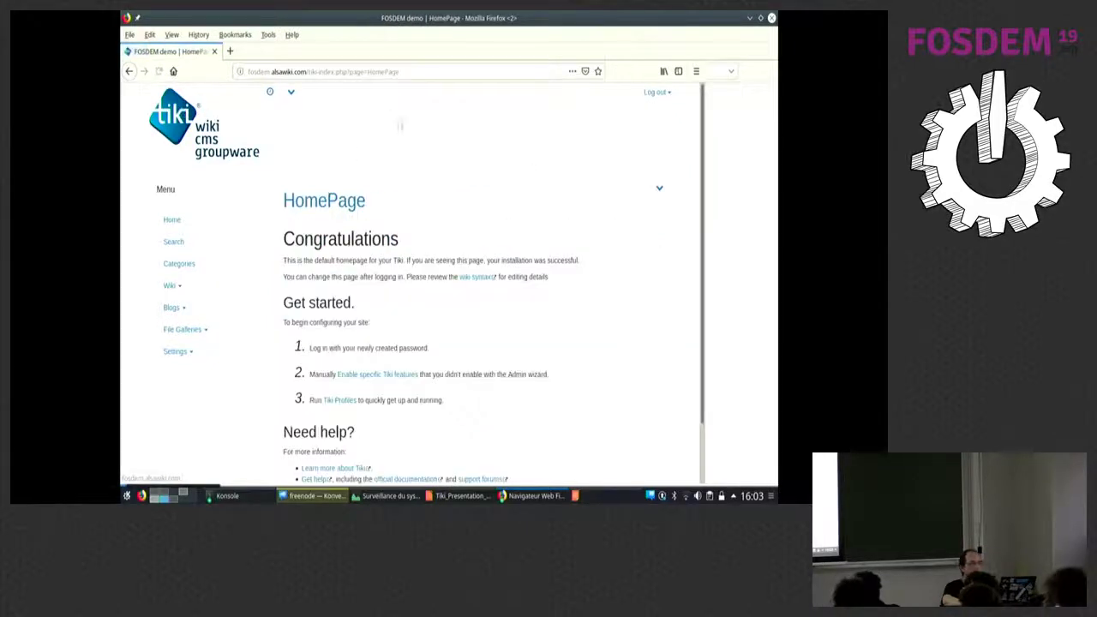
{"action": "left_click", "coordinate": [659, 189]}
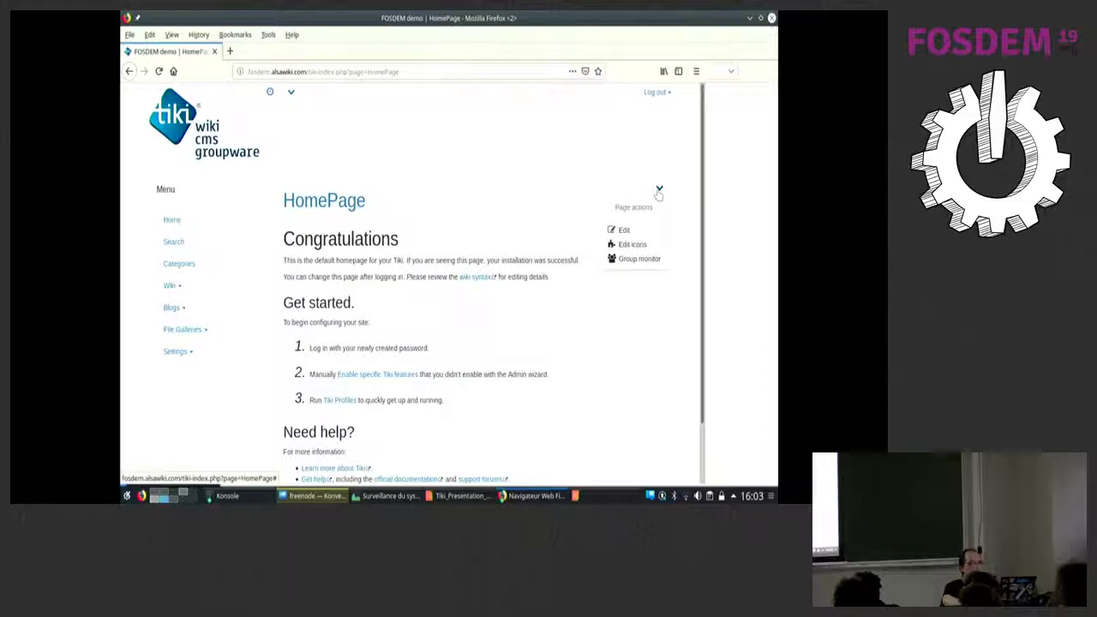
{"action": "left_click", "coordinate": [625, 230]}
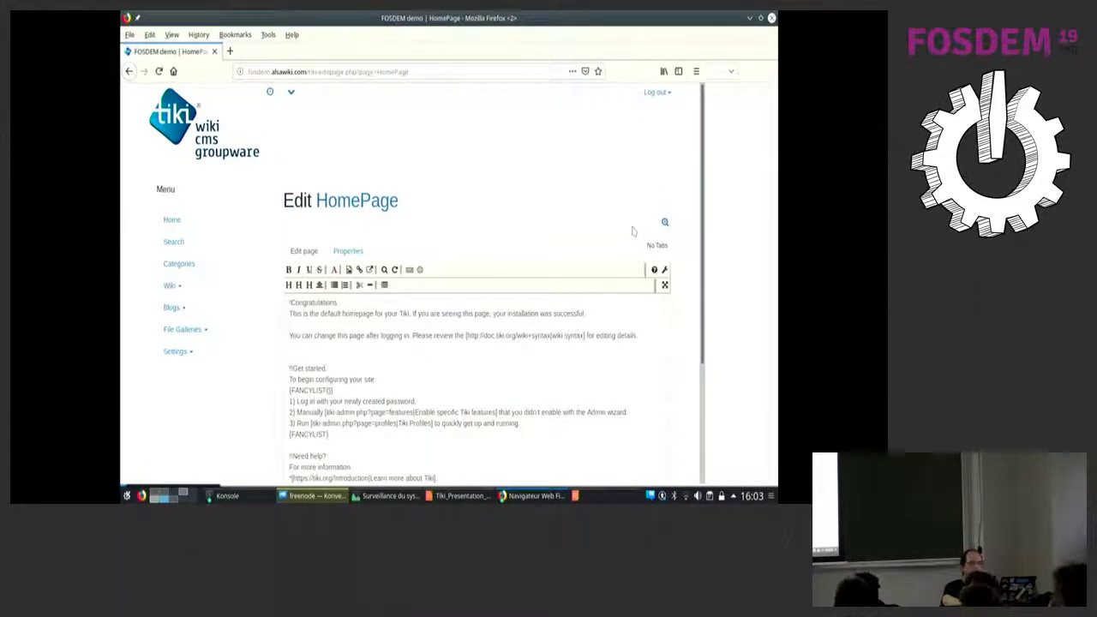
{"action": "scroll", "coordinate": [493, 303], "scroll_direction": "down", "scroll_amount": 2}
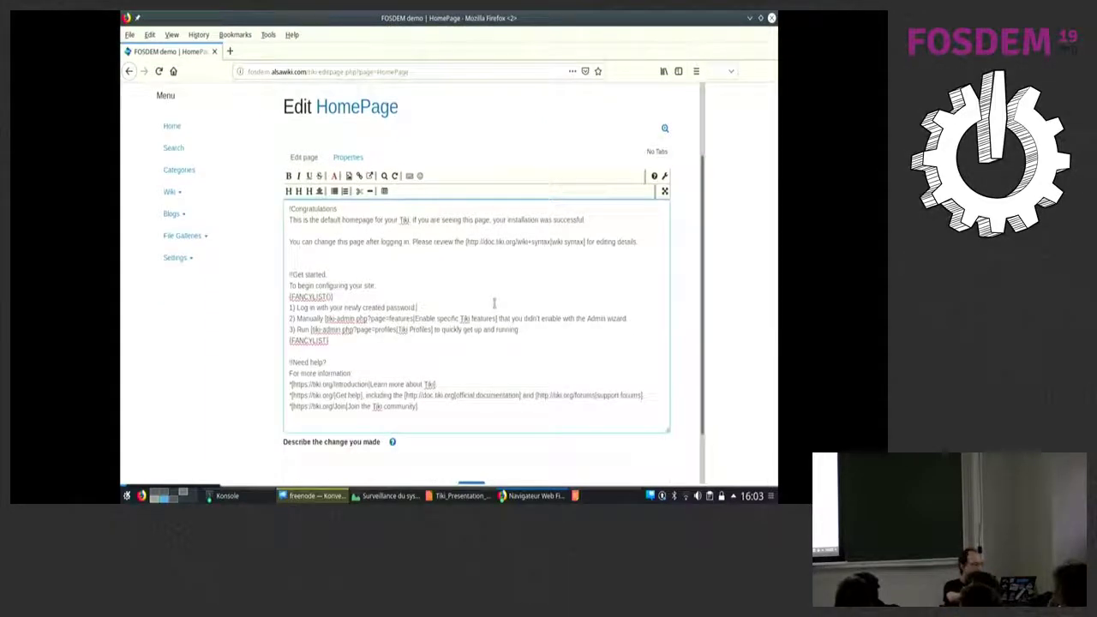
{"action": "key", "text": "ctrl+a"}
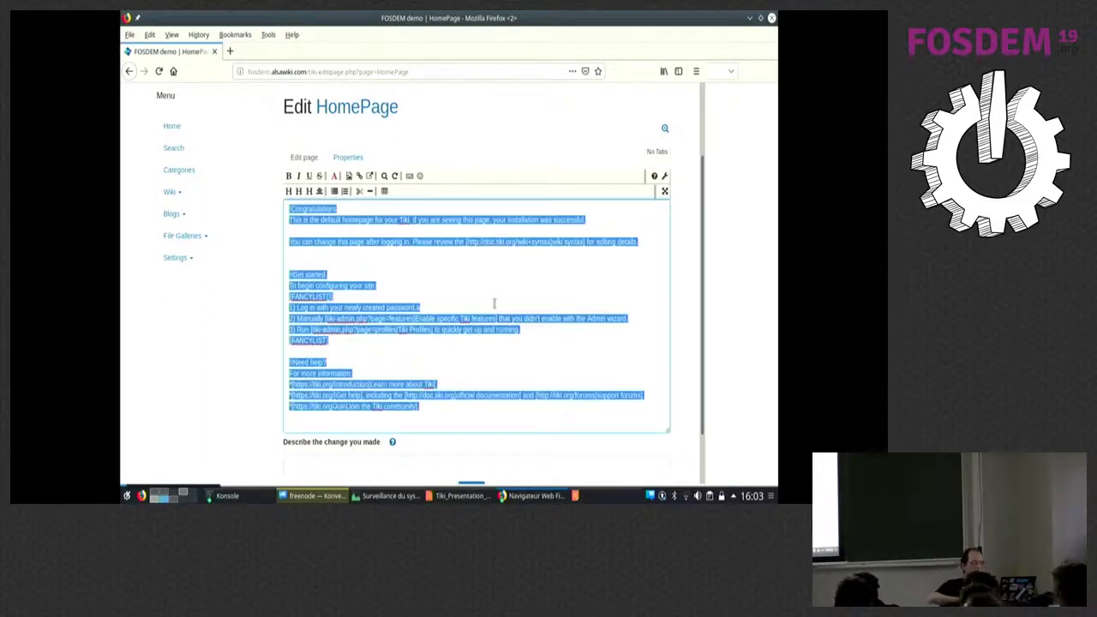
{"action": "key", "text": "Delete"}
Fill the HomePage with the "Welcome to this FOSDEM talk demo site" text copied from the making-of notes, and save the page.
{"action": "key", "text": "alt+Tab"}
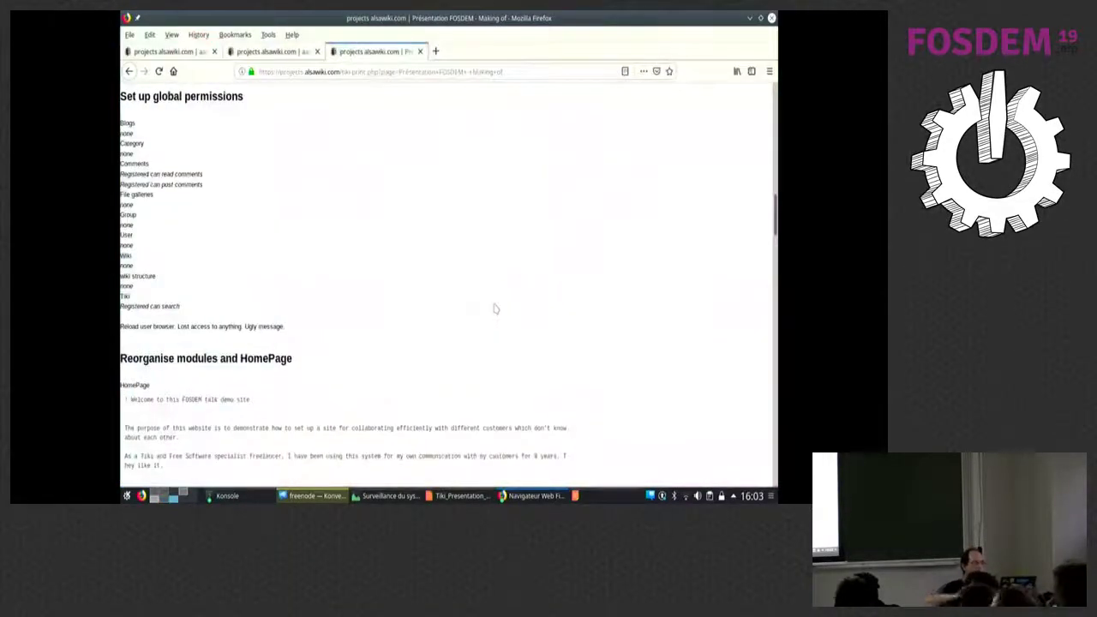
{"action": "scroll", "coordinate": [485, 327], "scroll_direction": "down", "scroll_amount": 3}
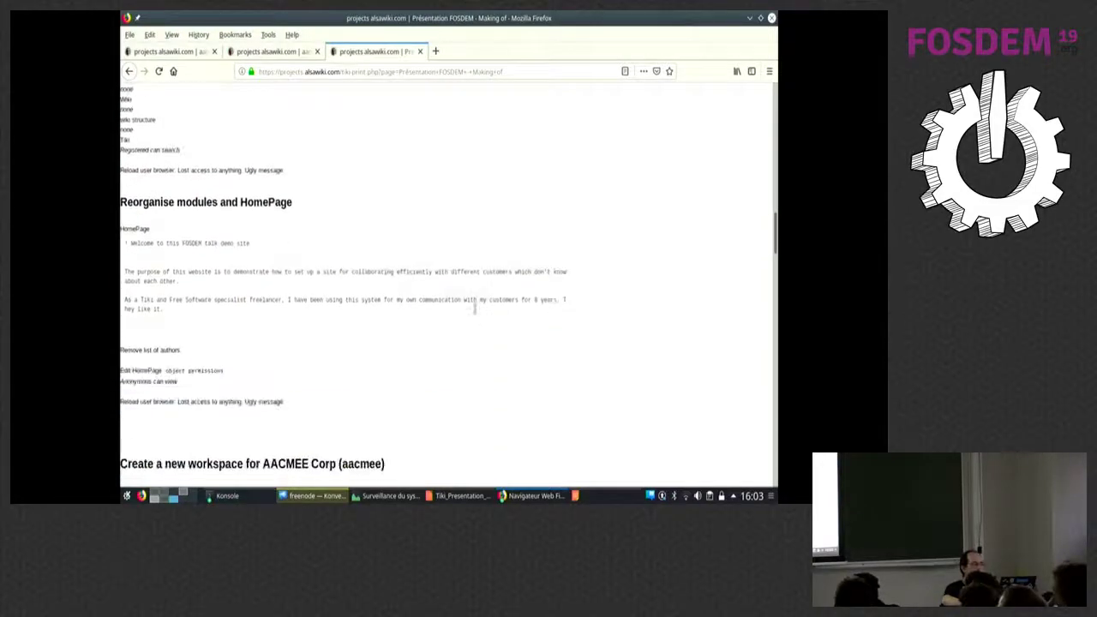
{"action": "left_click_drag", "start_coordinate": [177, 314], "coordinate": [125, 248]}
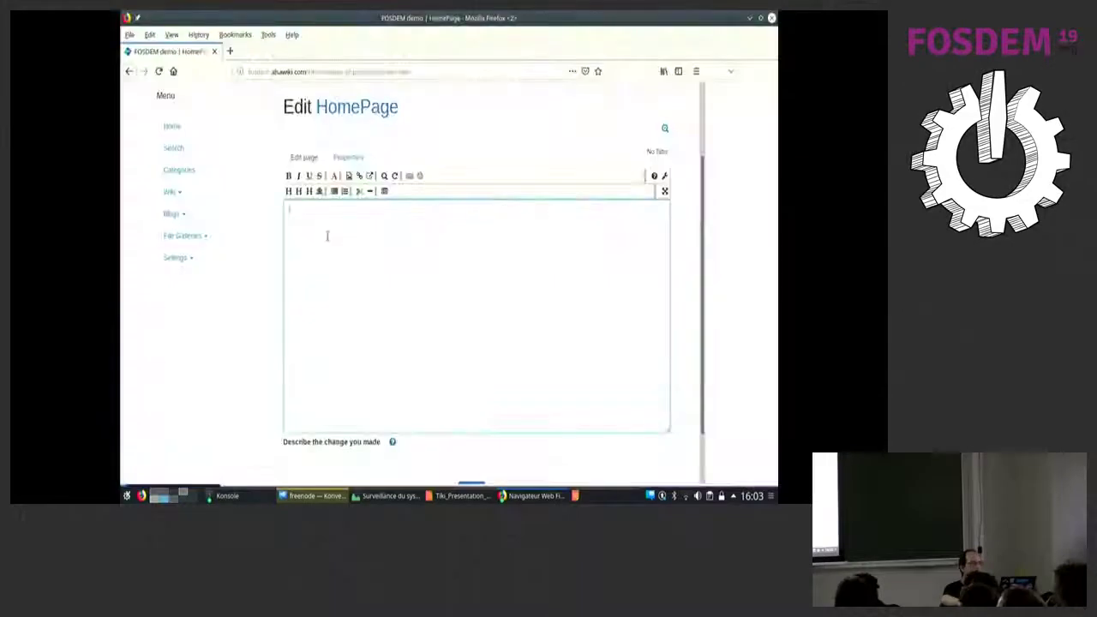
{"action": "type", "text": "! Welcome to this FOSDEM talk demo site   The purpose of this website is to demonstrate how to set up a site for collaborating efficiently with different customers which don't know about each other.  As a Tiki and Free Software specialist freelancer, I have been using this system for my own communication with my customers for 8 years. They like it"}
{"action": "left_click", "coordinate": [351, 158]}
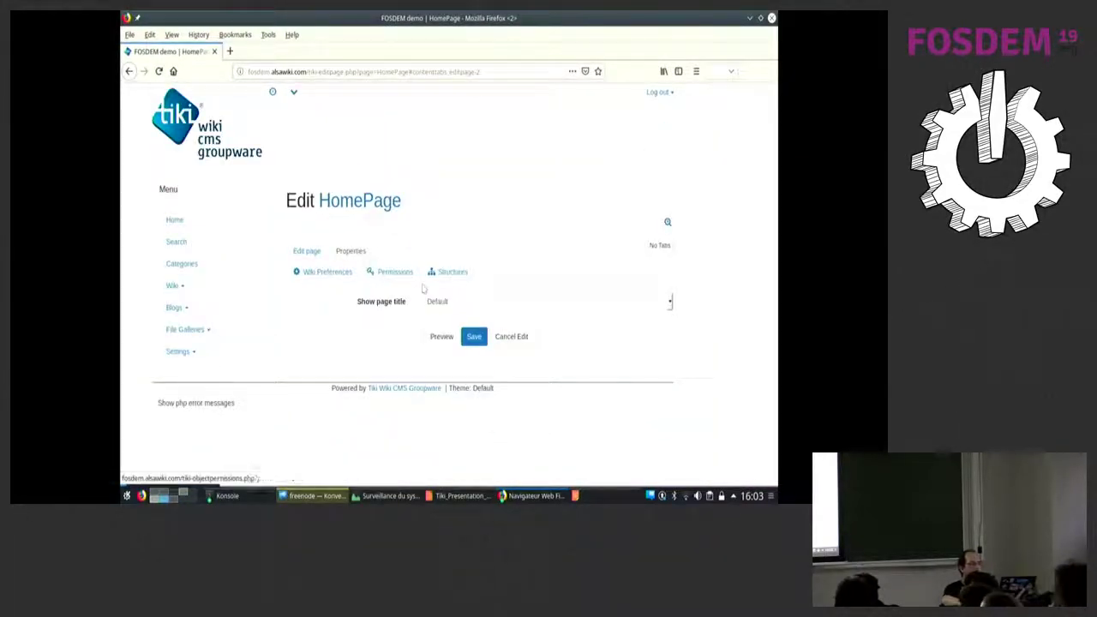
{"action": "left_click", "coordinate": [306, 251]}
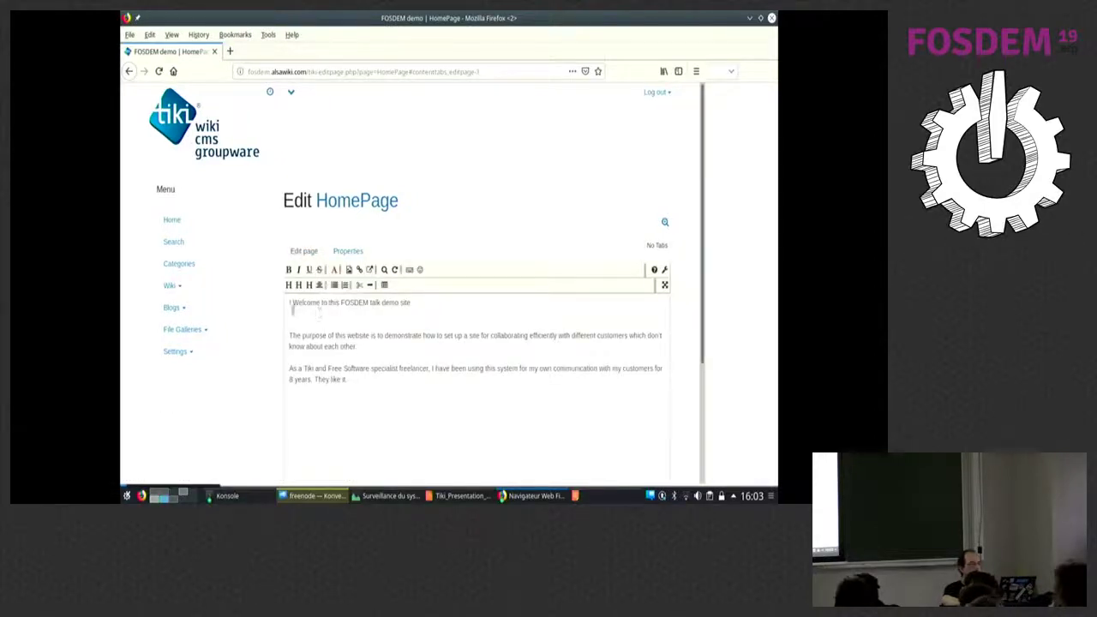
{"action": "scroll", "coordinate": [301, 358], "scroll_direction": "down", "scroll_amount": 3}
{"action": "left_click", "coordinate": [469, 430]}
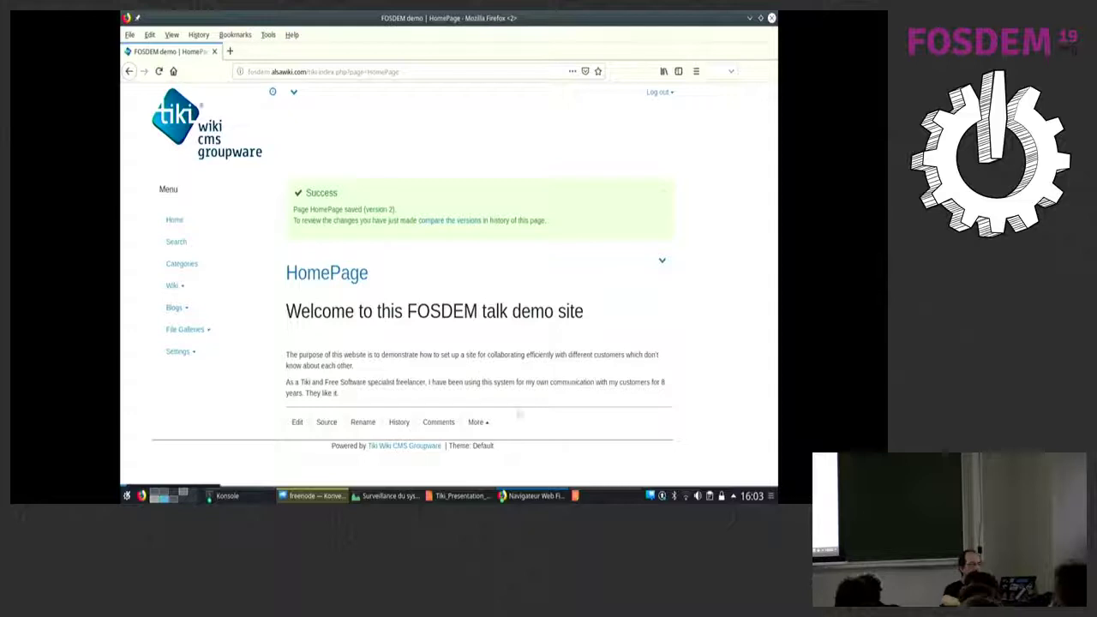
Open the object permissions of the HomePage wiki page.
{"action": "left_click", "coordinate": [478, 422]}
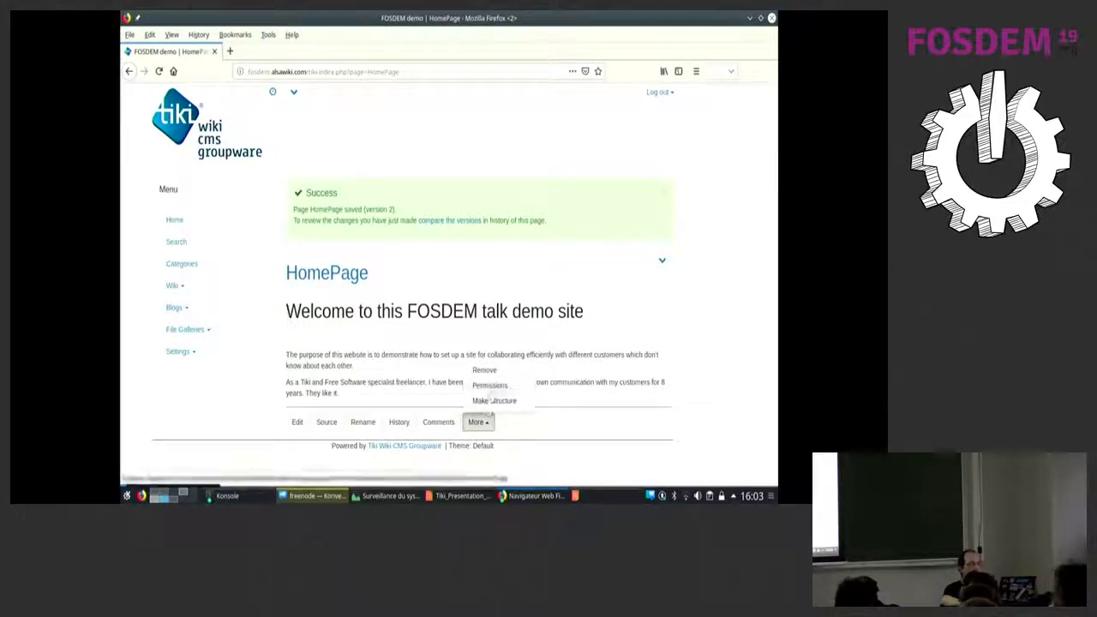
{"action": "left_click", "coordinate": [490, 386]}
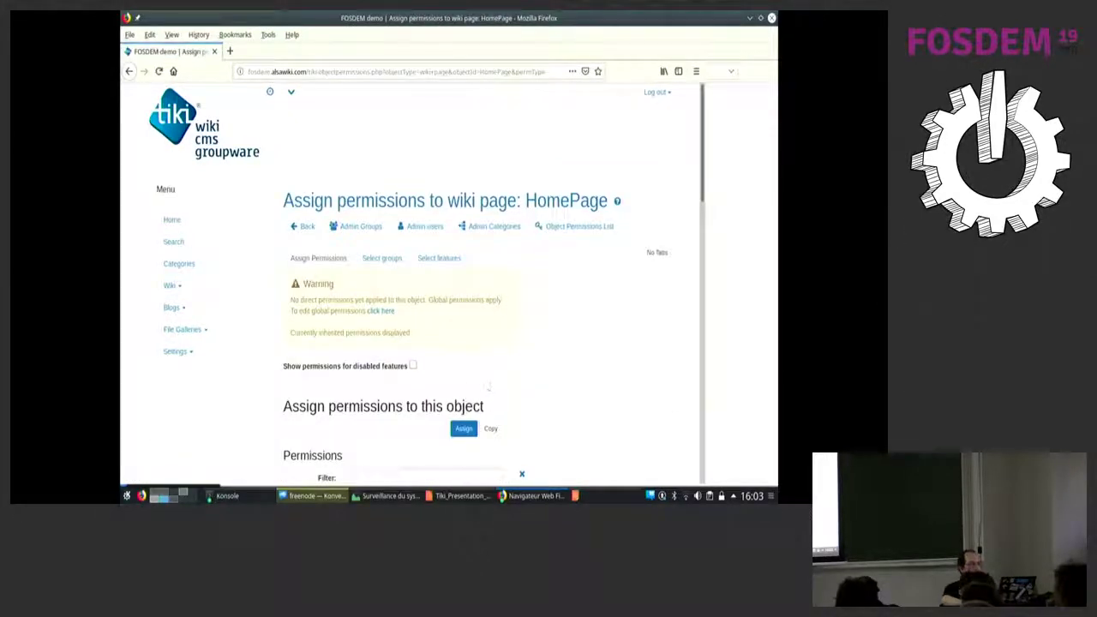
{"action": "scroll", "coordinate": [387, 260], "scroll_direction": "down", "scroll_amount": 5}
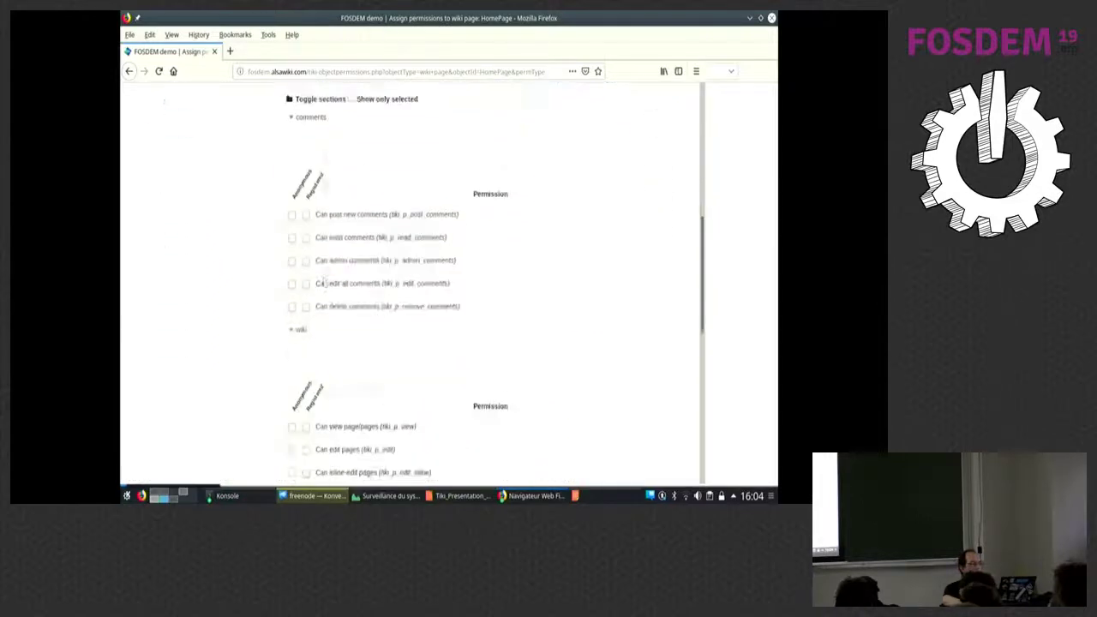
{"action": "scroll", "coordinate": [322, 275], "scroll_direction": "down", "scroll_amount": 8}
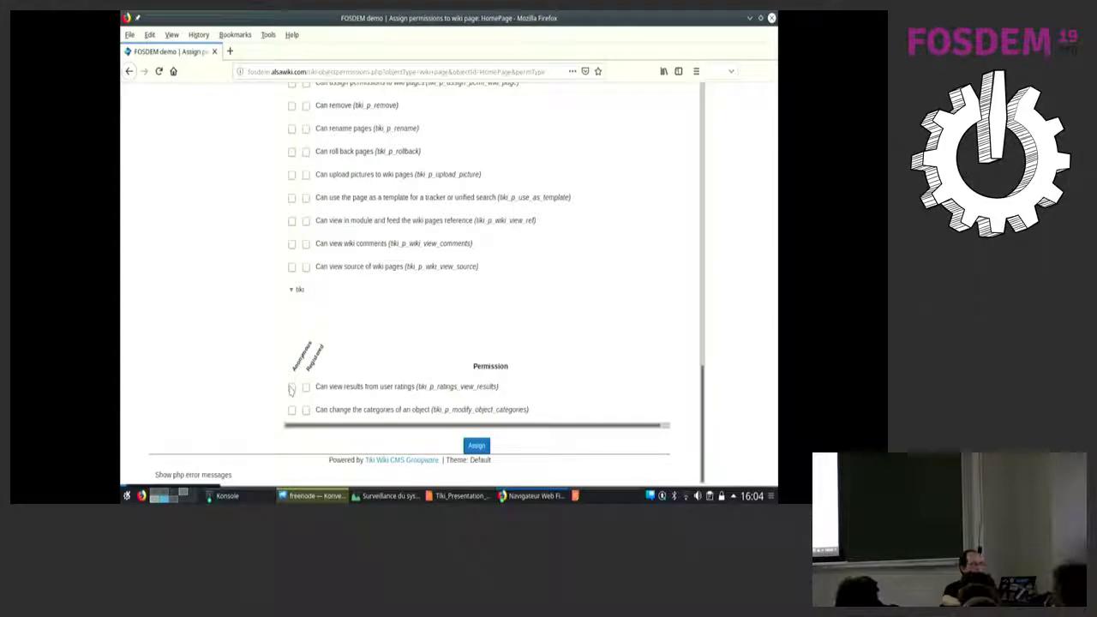
Try to change Anonymous's "Can view results from user ratings" permission on HomePage, assigning and confirming the change.
{"action": "left_click", "coordinate": [292, 387]}
{"action": "left_click", "coordinate": [477, 447]}
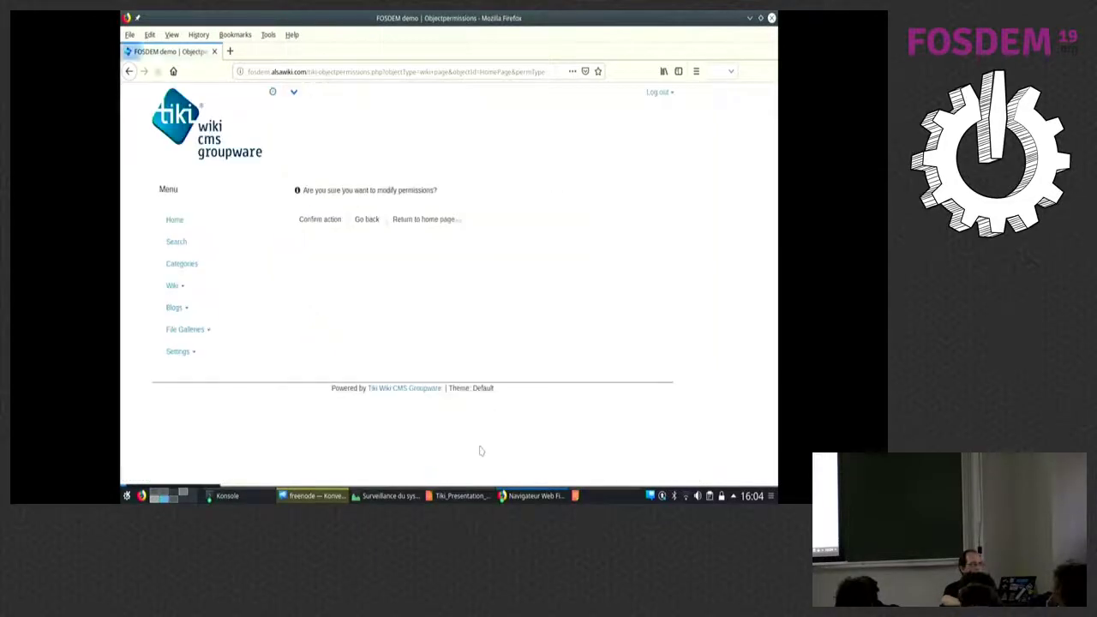
{"action": "left_click", "coordinate": [322, 213]}
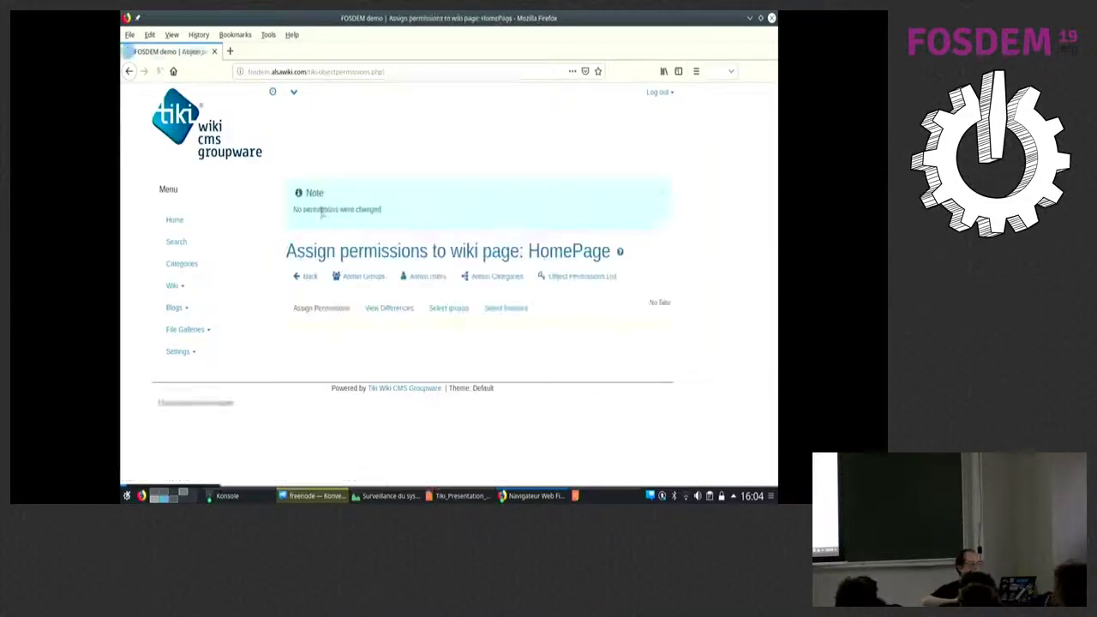
Reload the site in the logged-out browser window to test anonymous access, and return to the HomePage permissions.
{"action": "key", "text": "alt+Tab"}
{"action": "key", "text": "F5"}
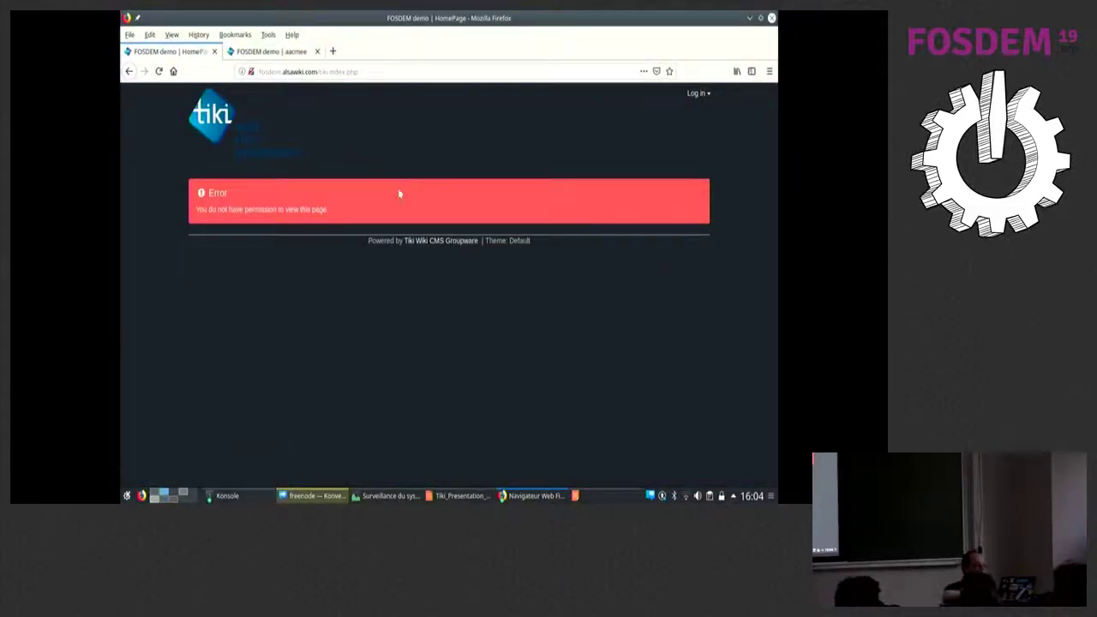
{"action": "key", "text": "F5"}
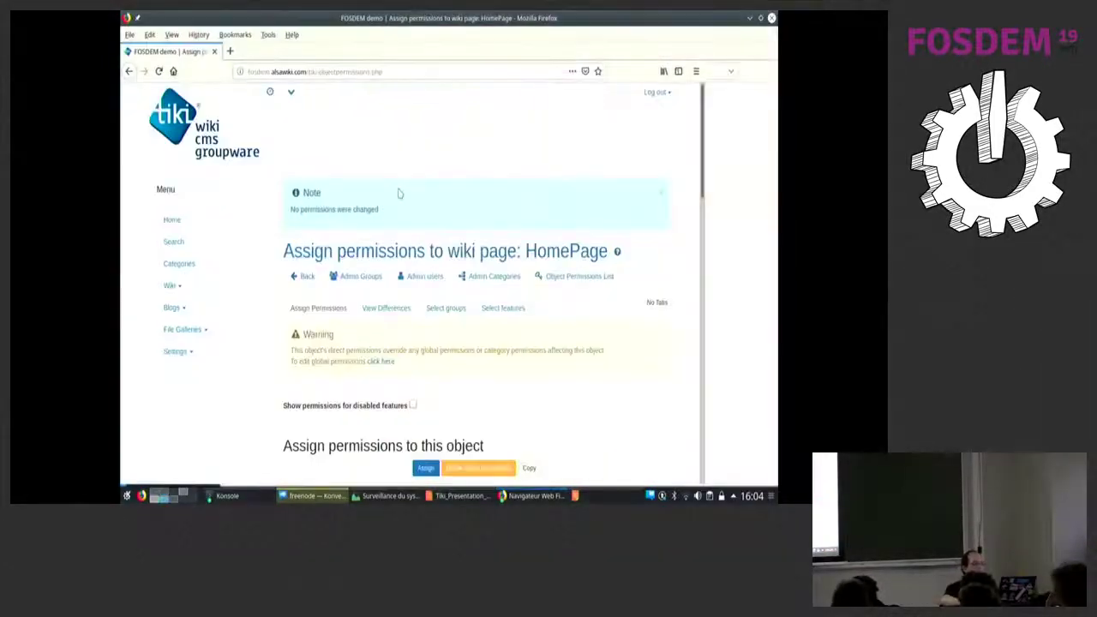
Grant Anonymous "Can view page/pages" on HomePage, remove its "Can view results from user ratings" permission, and assign and confirm the changes.
{"action": "scroll", "coordinate": [394, 190], "scroll_direction": "down", "scroll_amount": 6}
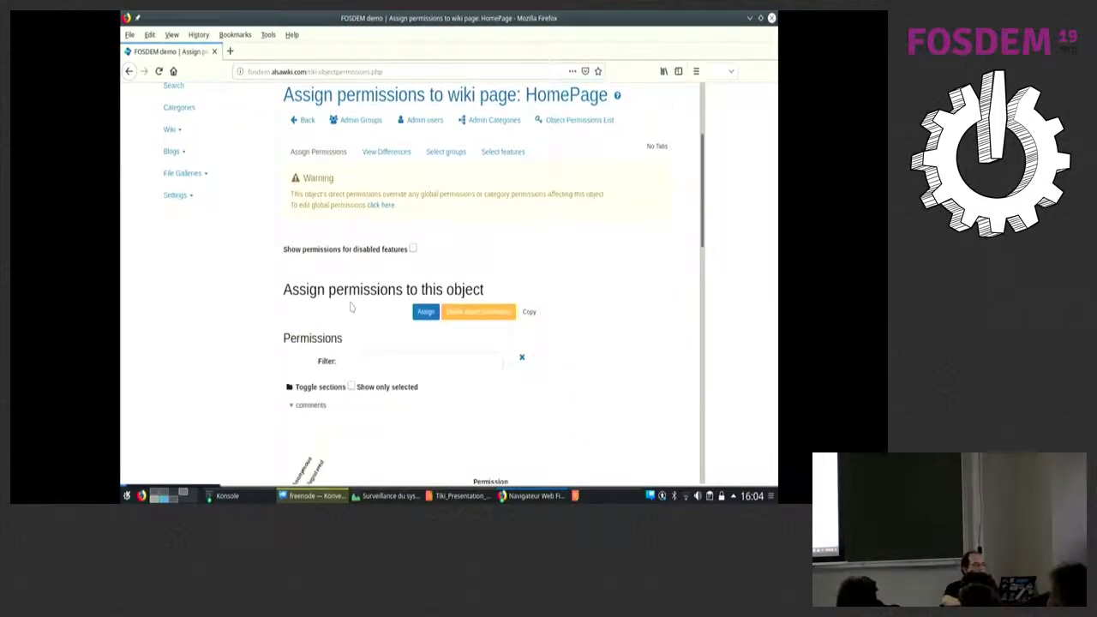
{"action": "scroll", "coordinate": [351, 307], "scroll_direction": "down", "scroll_amount": 8}
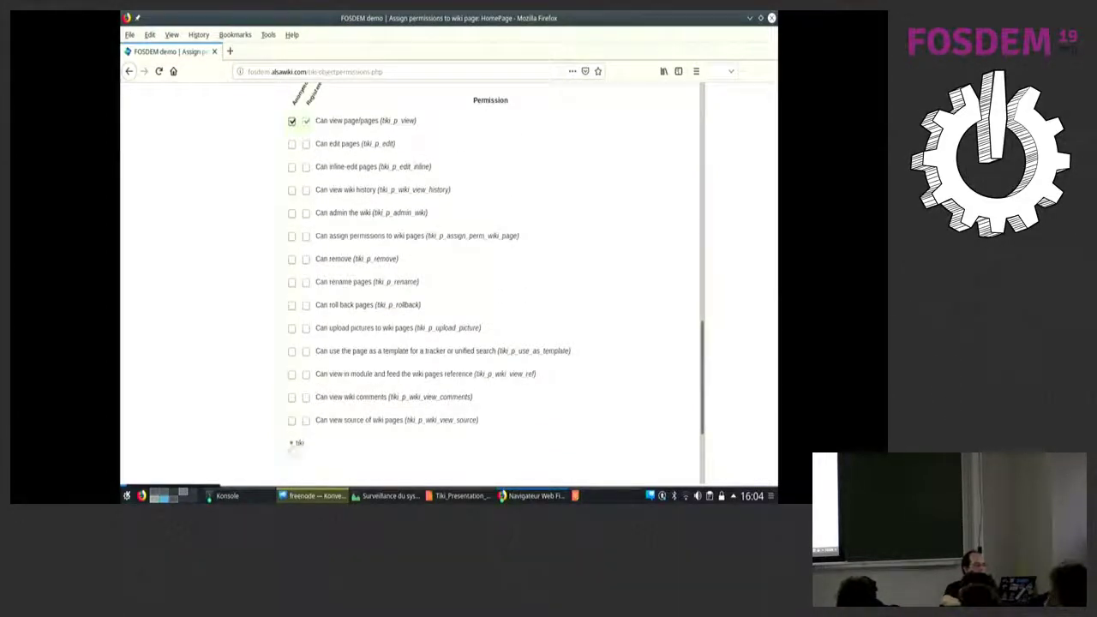
{"action": "scroll", "coordinate": [299, 403], "scroll_direction": "down", "scroll_amount": 3}
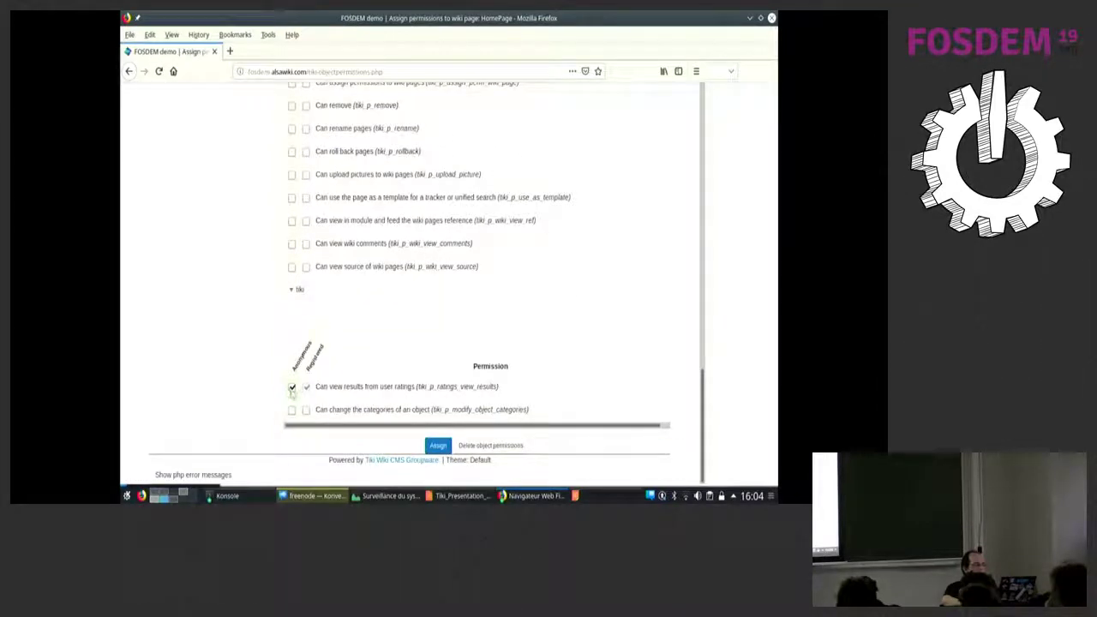
{"action": "left_click", "coordinate": [433, 443]}
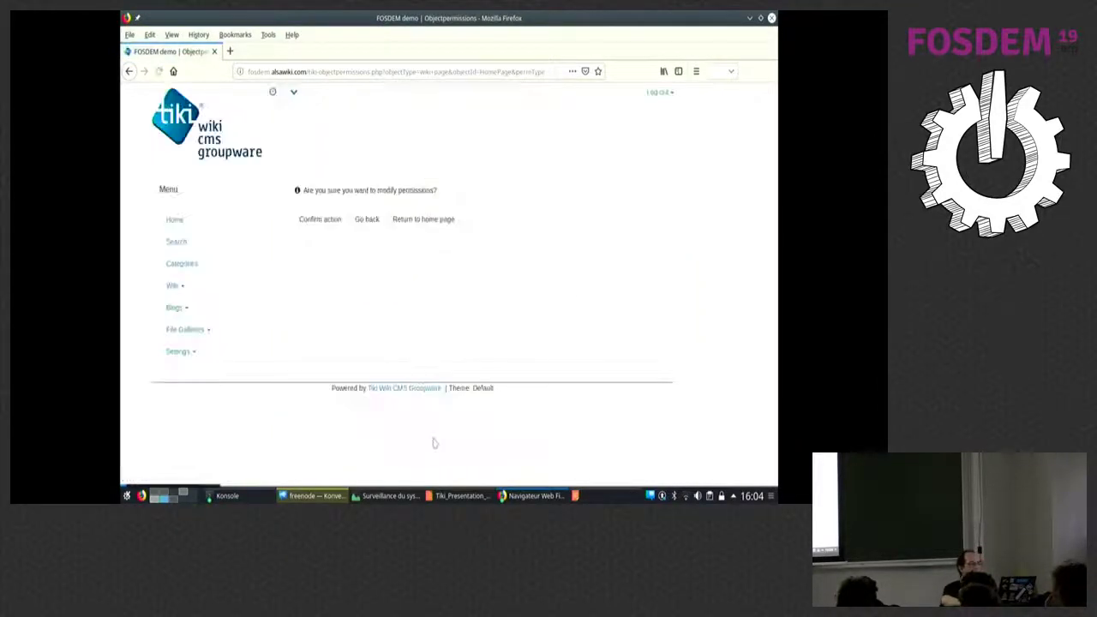
{"action": "left_click", "coordinate": [315, 219]}
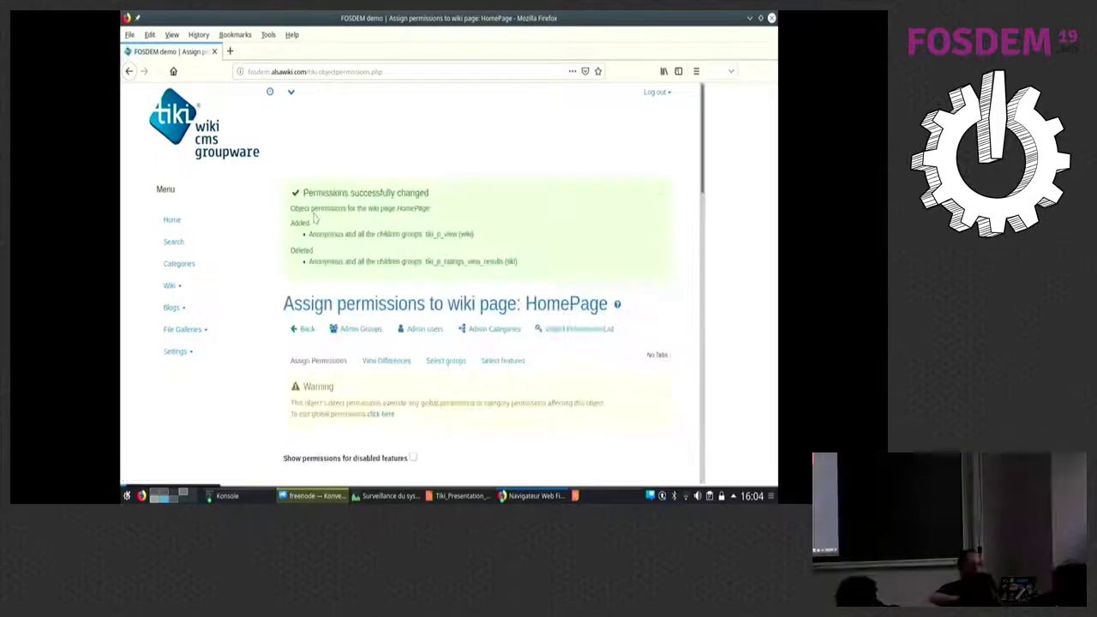
Reload the HomePage in the logged-out browser window to check that anonymous visitors can view it, and return to the admin window.
{"action": "key", "text": "alt+Tab"}
{"action": "key", "text": "F5"}
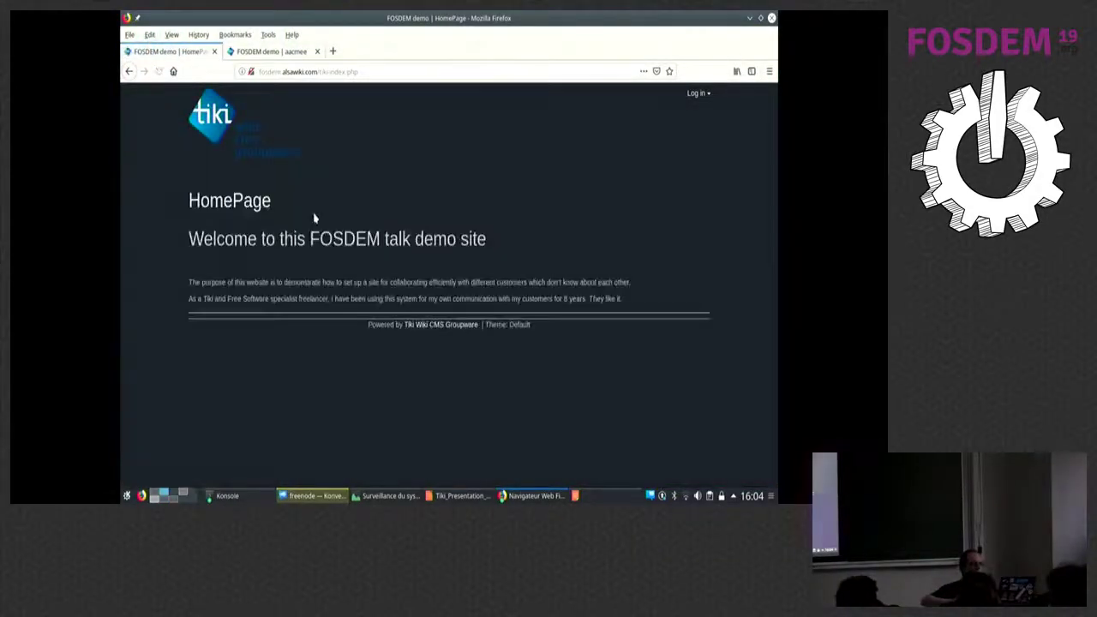
{"action": "key", "text": "alt+Tab"}
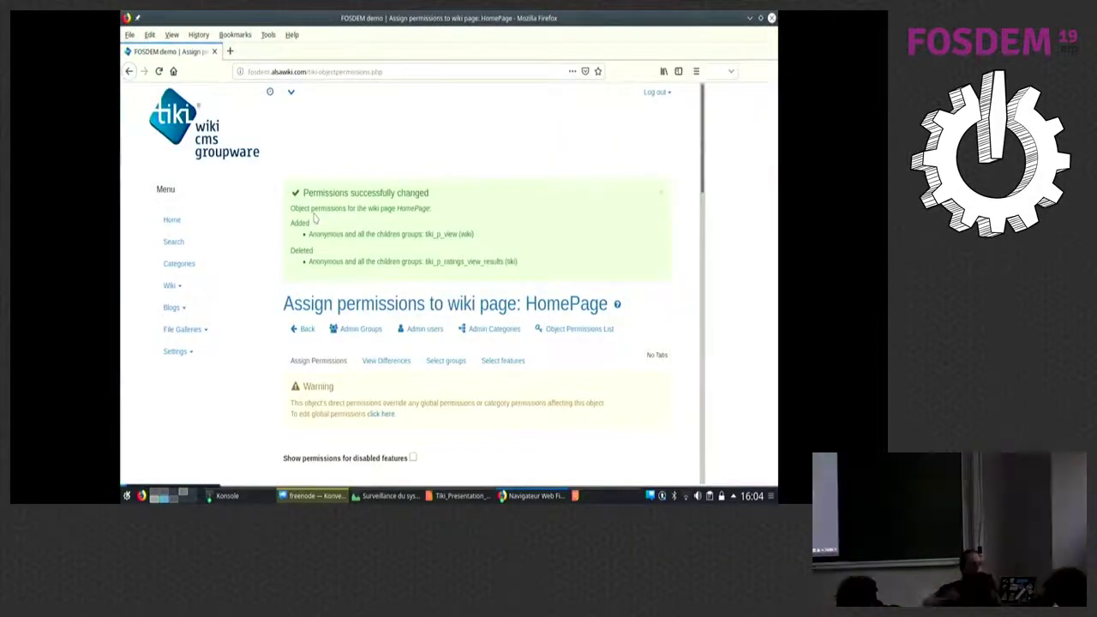
Check the making-of notes for the instructions following the HomePage permissions, and return to the admin window.
{"action": "key", "text": "alt+Tab"}
{"action": "key", "text": "alt+Tab"}
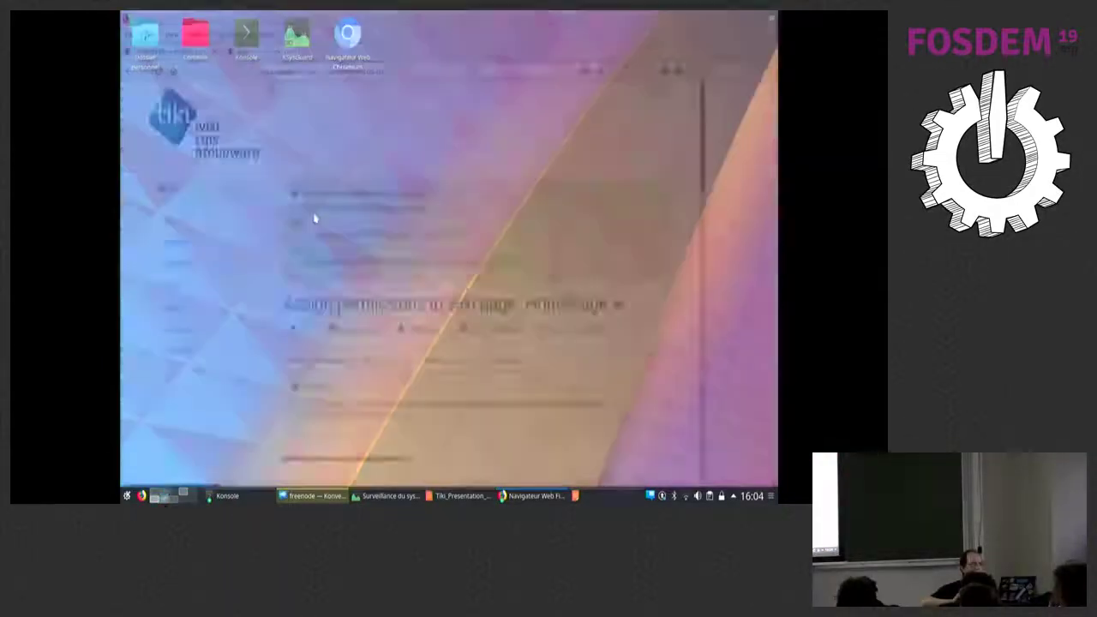
{"action": "scroll", "coordinate": [314, 218], "scroll_direction": "down", "scroll_amount": 3}
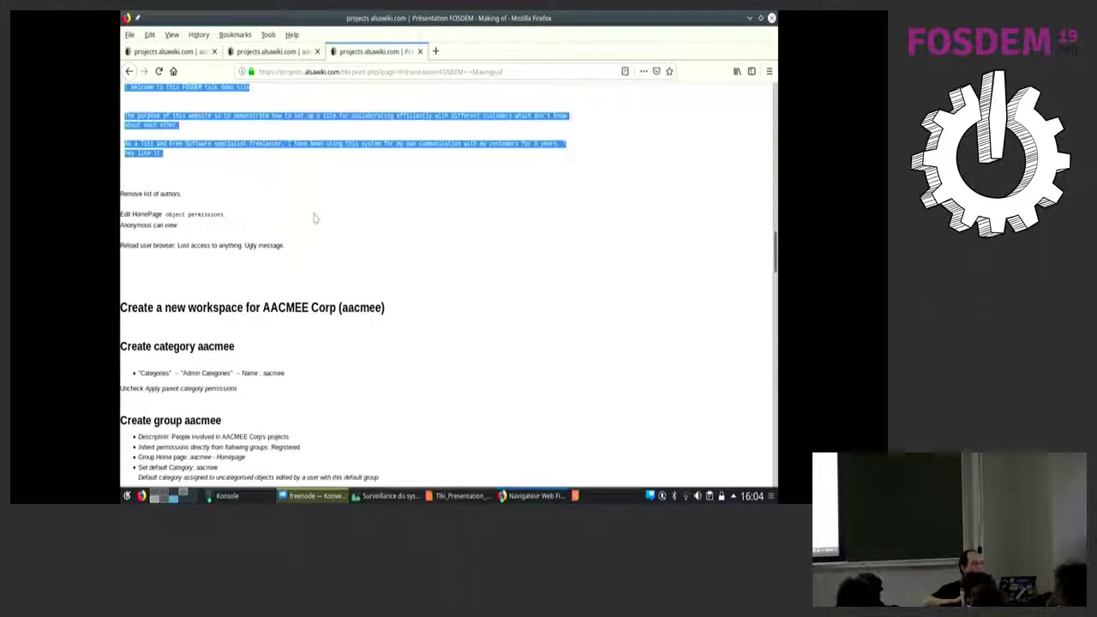
{"action": "scroll", "coordinate": [315, 219], "scroll_direction": "down", "scroll_amount": 1}
{"action": "key", "text": "alt+Tab"}
{"action": "key", "text": "alt+Tab"}
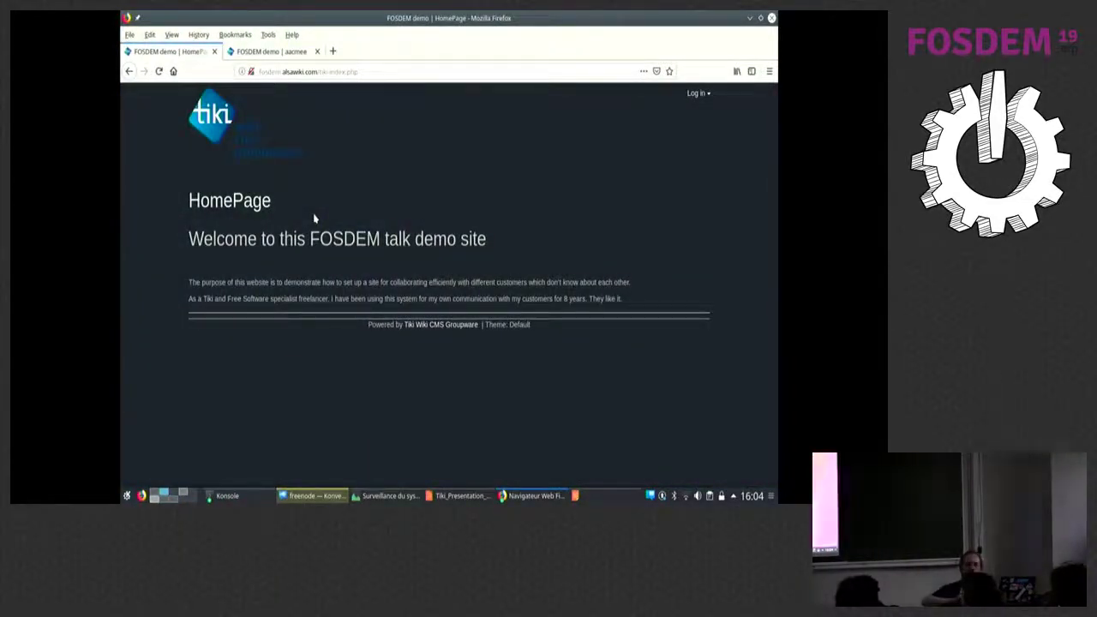
{"action": "key", "text": "alt+Tab"}
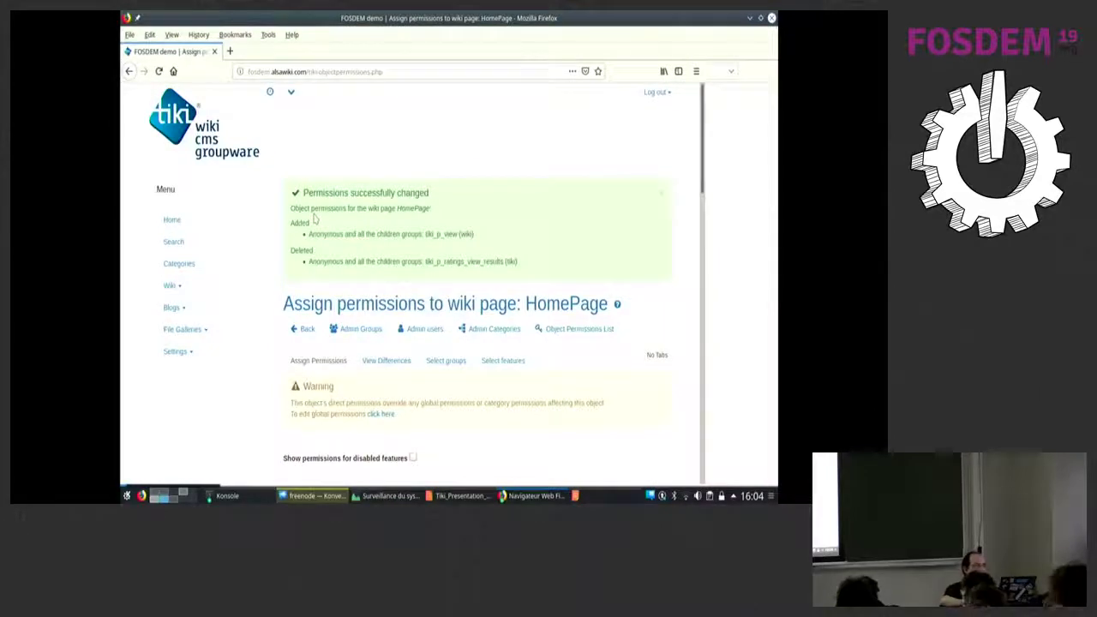
Open the login_box module for editing in the module administration, and set its position to left and its order to 1.
{"action": "left_click", "coordinate": [291, 91]}
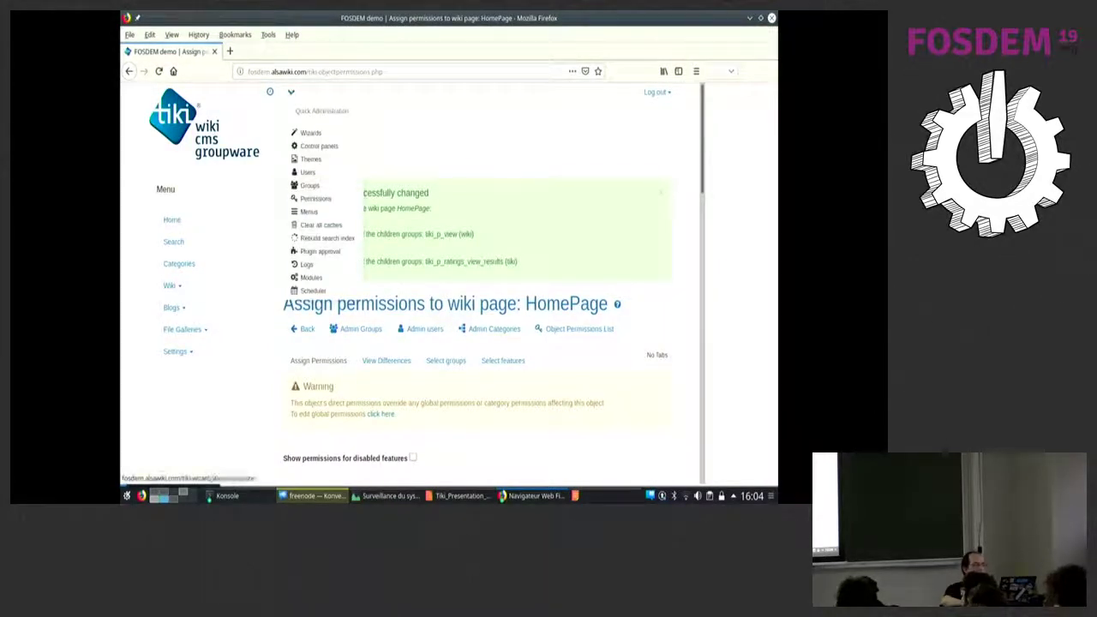
{"action": "left_click", "coordinate": [310, 278]}
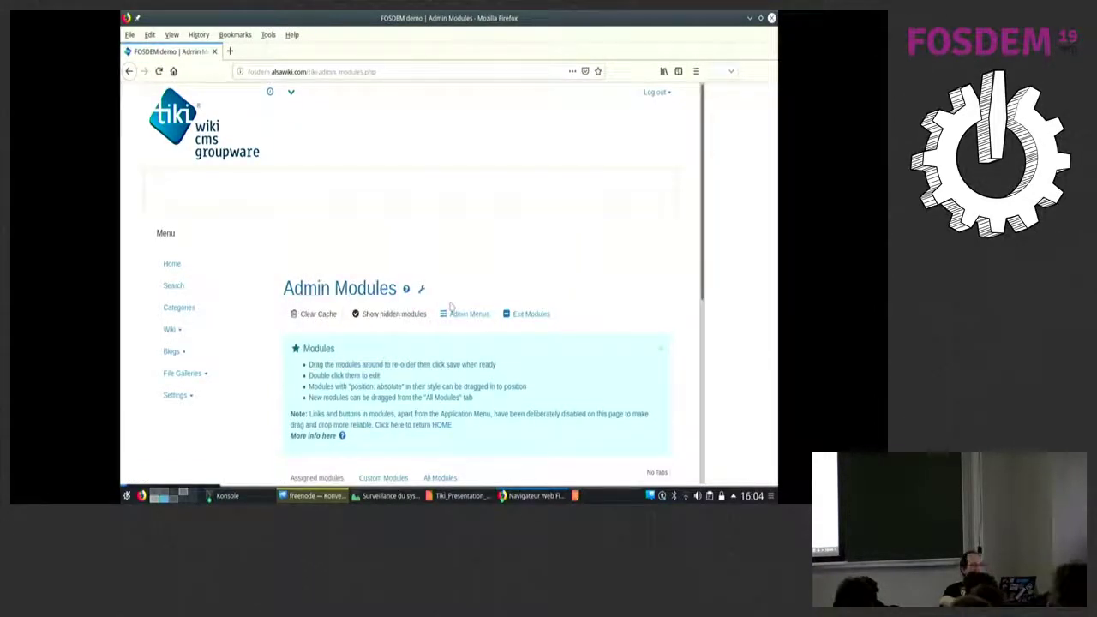
{"action": "scroll", "coordinate": [452, 307], "scroll_direction": "down", "scroll_amount": 6}
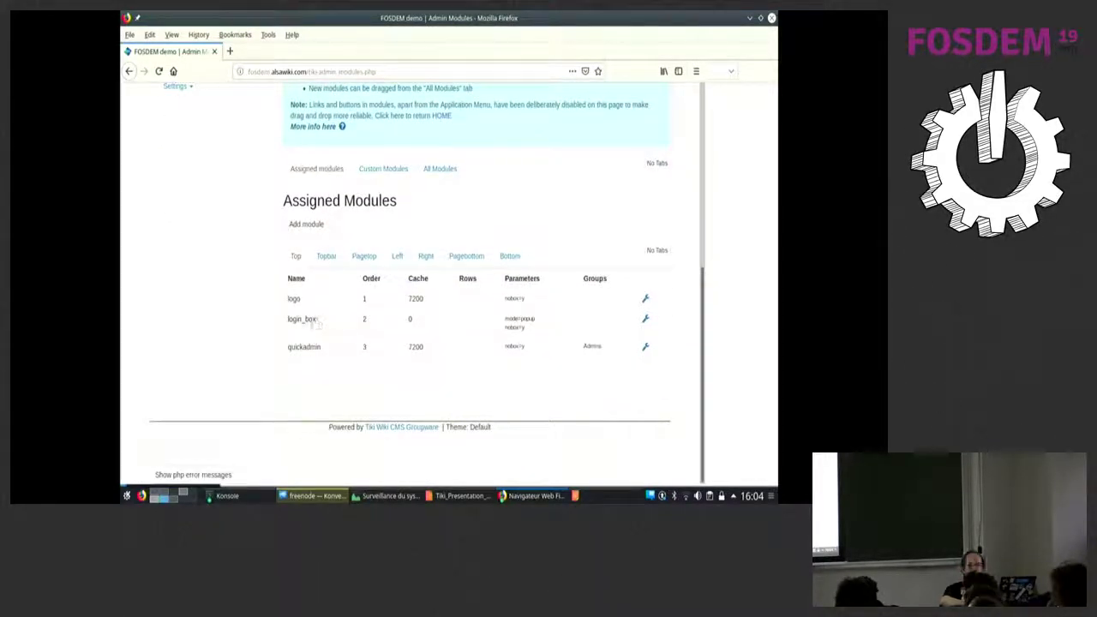
{"action": "left_click", "coordinate": [306, 320]}
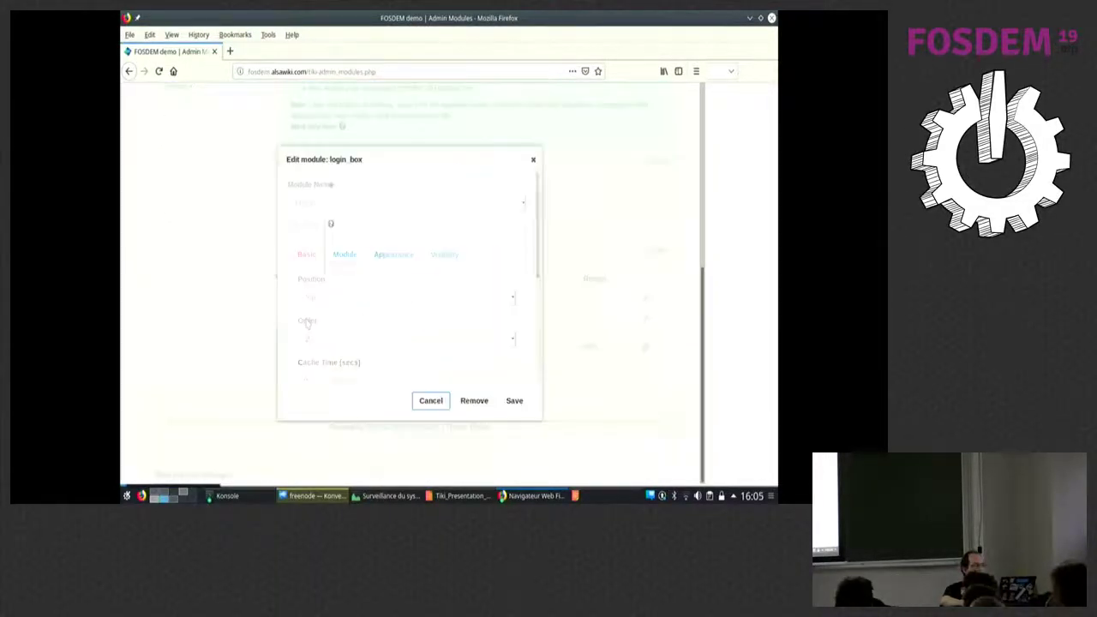
{"action": "left_click", "coordinate": [312, 297]}
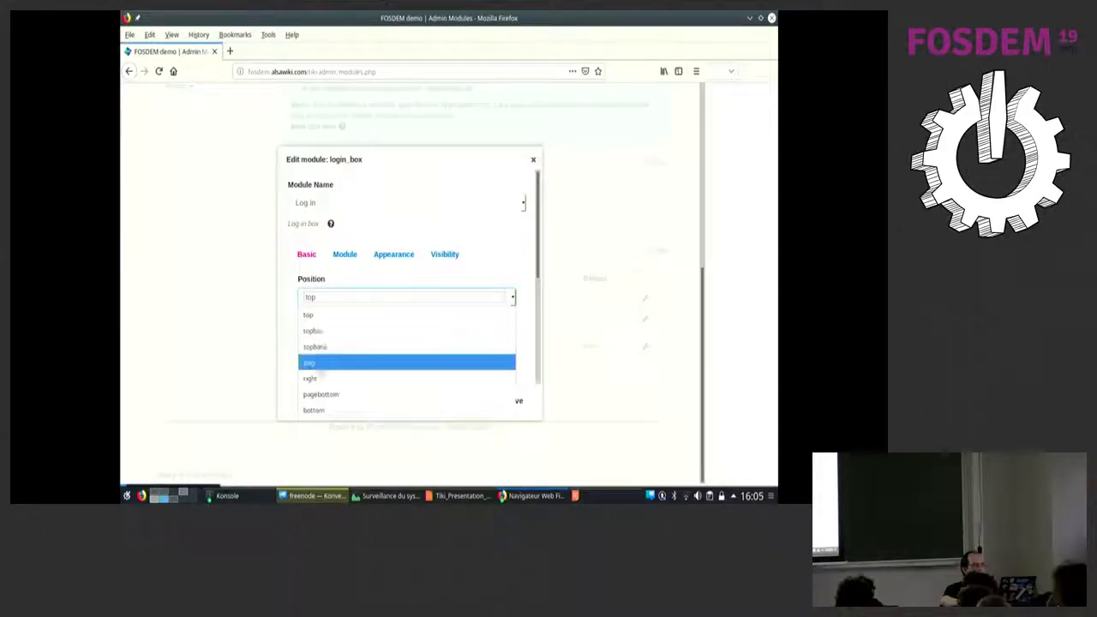
{"action": "left_click", "coordinate": [300, 340]}
{"action": "left_click", "coordinate": [300, 339]}
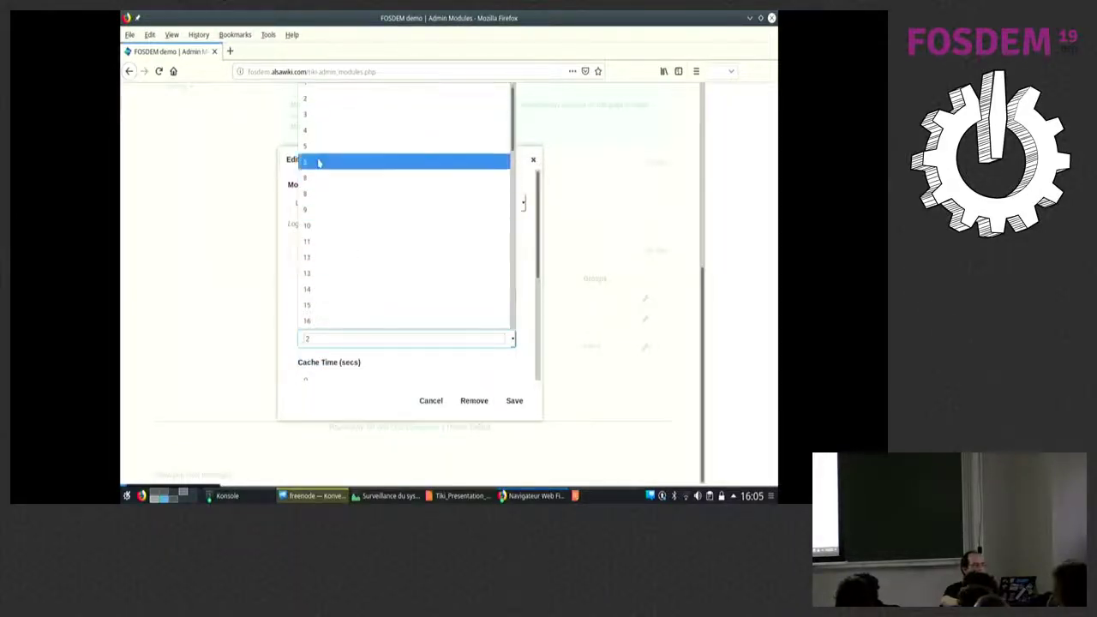
{"action": "left_click", "coordinate": [317, 91]}
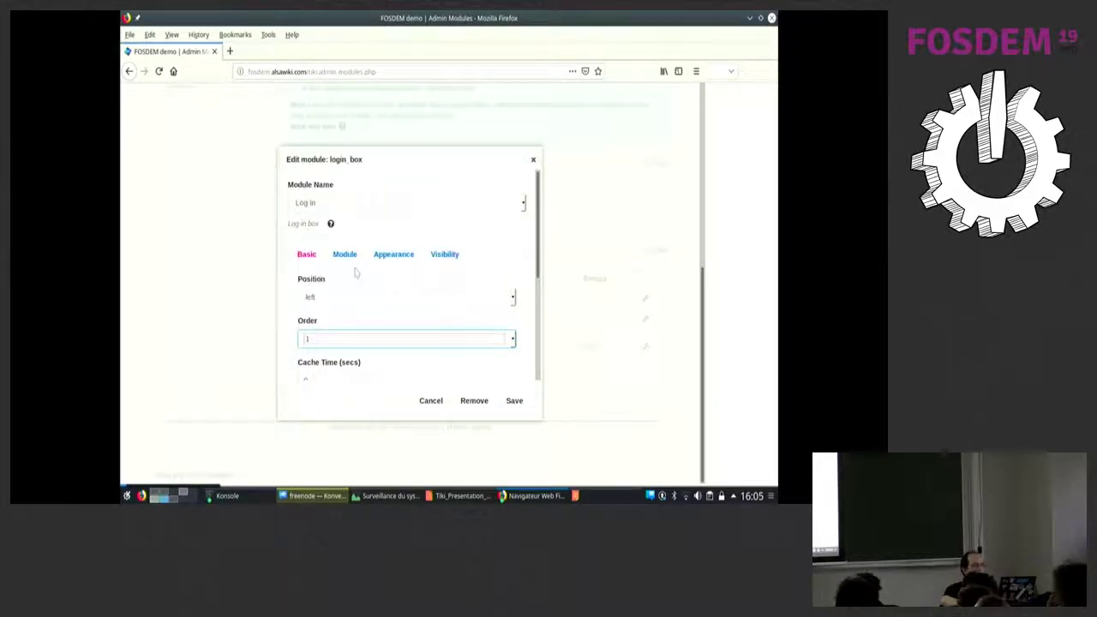
Leave the login_box module without any selected group, save it, and confirm the module assignment.
{"action": "scroll", "coordinate": [343, 271], "scroll_direction": "down", "scroll_amount": 3}
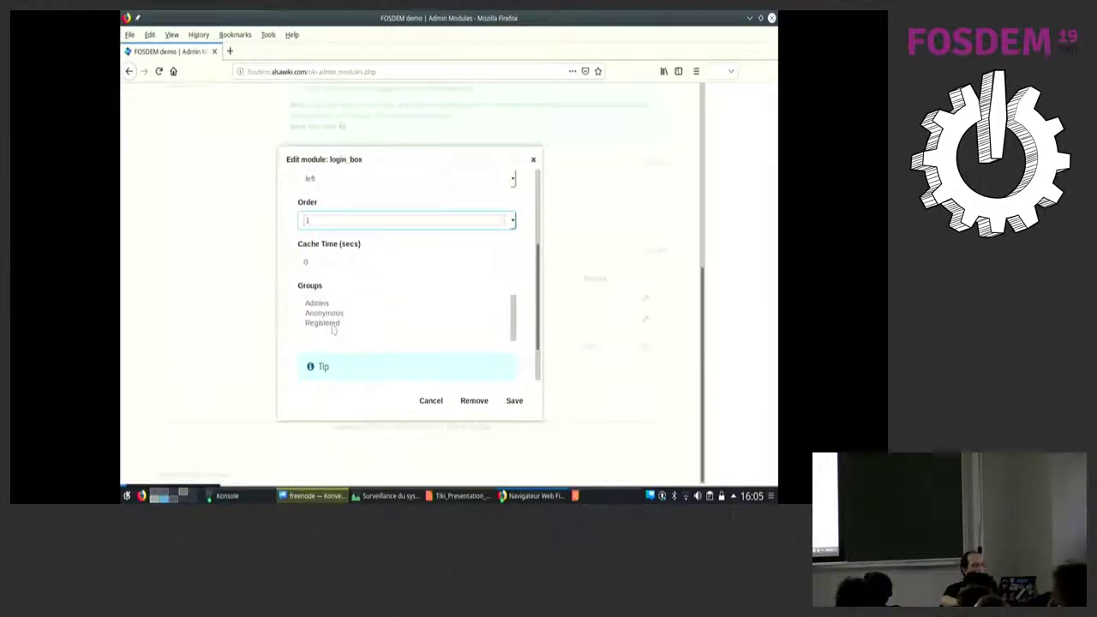
{"action": "left_click", "coordinate": [324, 314]}
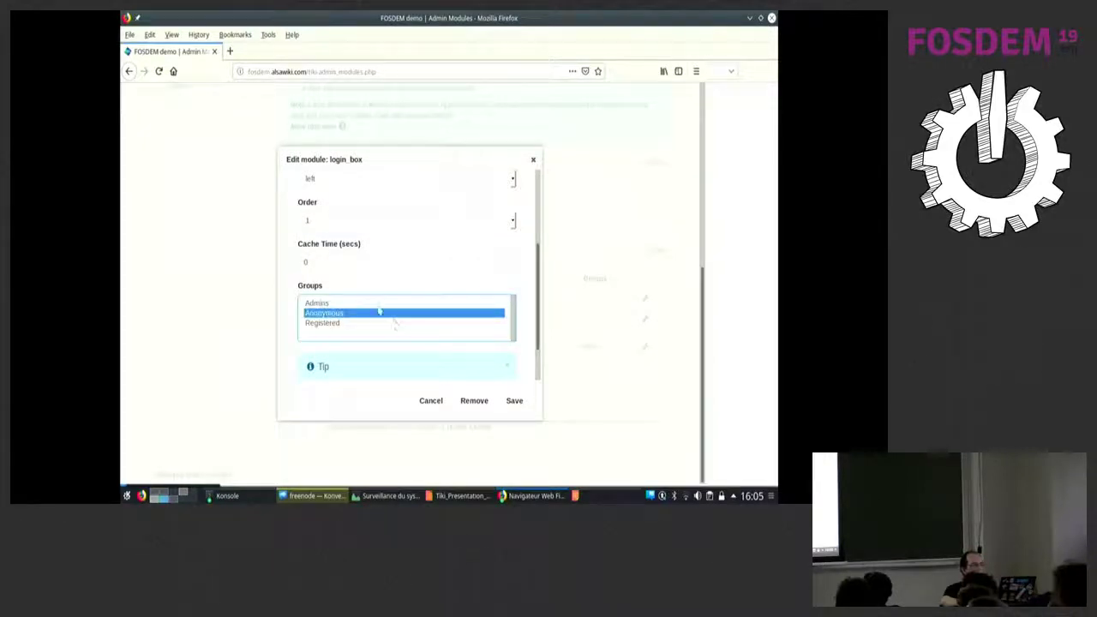
{"action": "left_click", "coordinate": [334, 315], "text": "ctrl"}
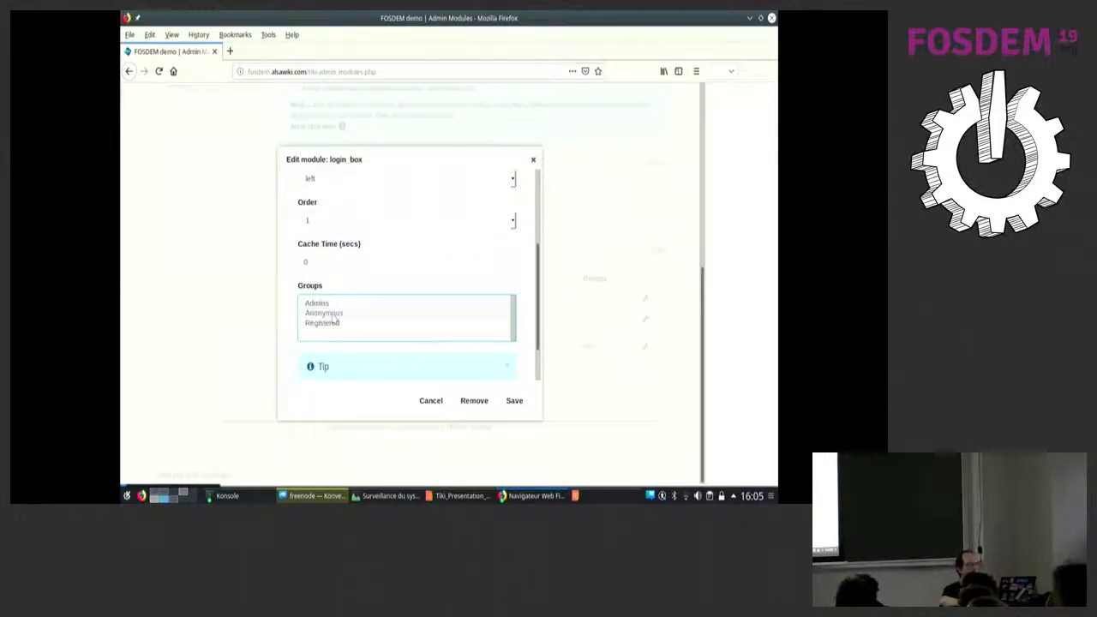
{"action": "left_click", "coordinate": [515, 401]}
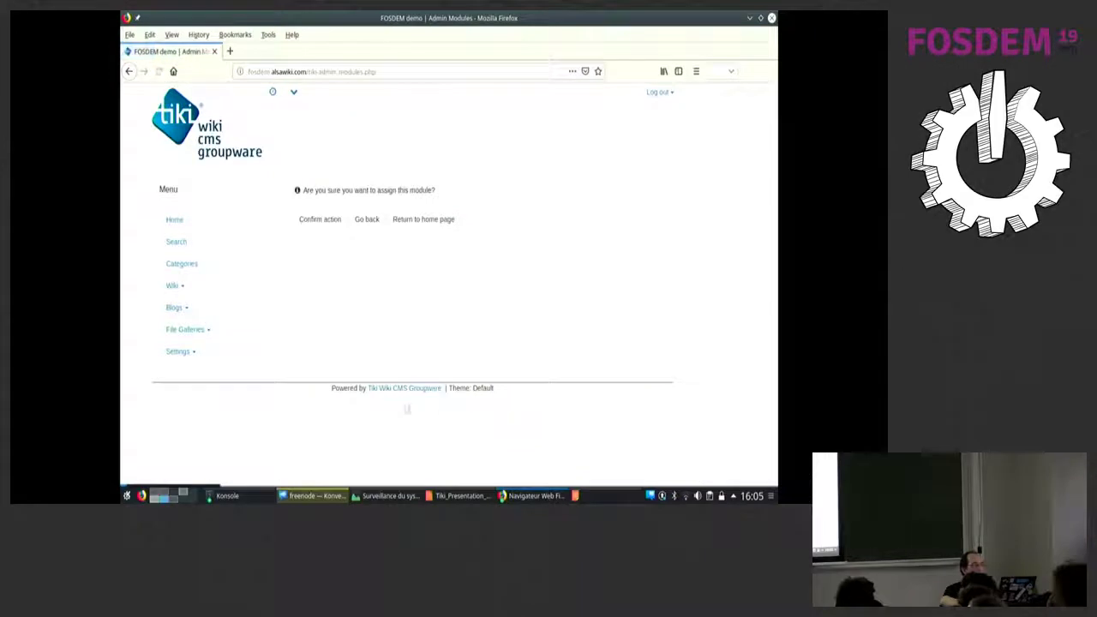
{"action": "left_click", "coordinate": [324, 219]}
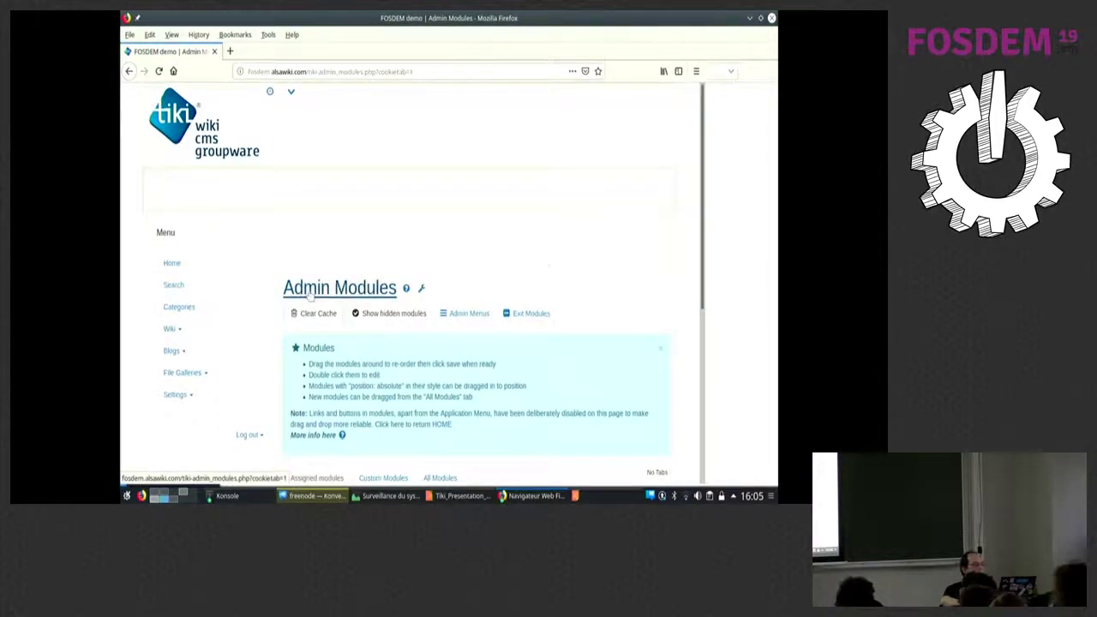
Restrict the left menu module to the Admins group, save it, and confirm the module assignment.
{"action": "scroll", "coordinate": [309, 295], "scroll_direction": "down", "scroll_amount": 3}
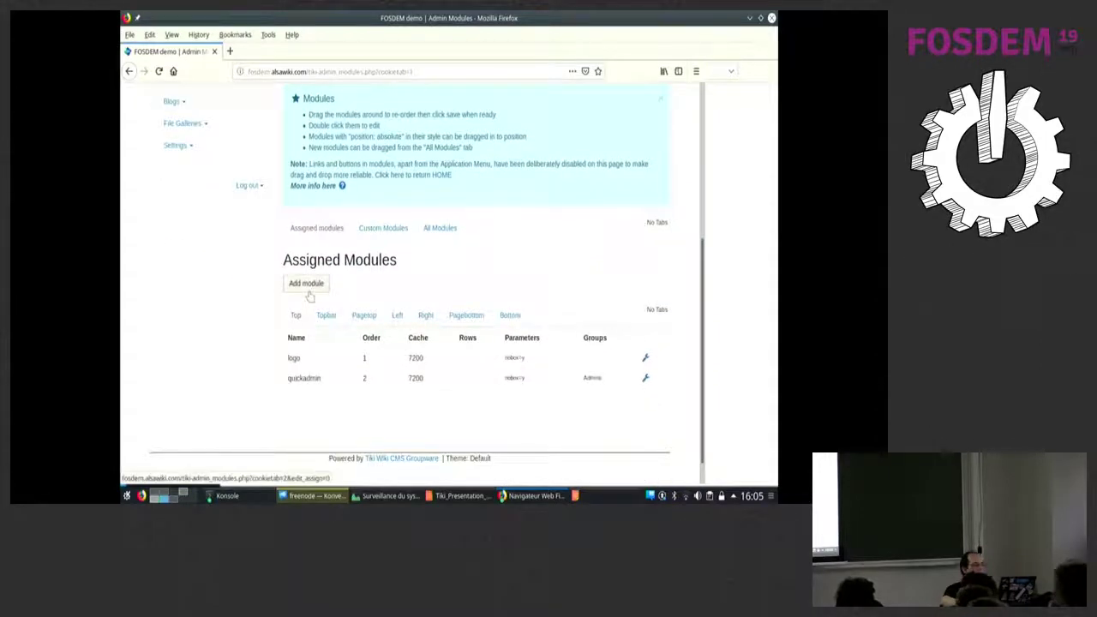
{"action": "left_click", "coordinate": [397, 314]}
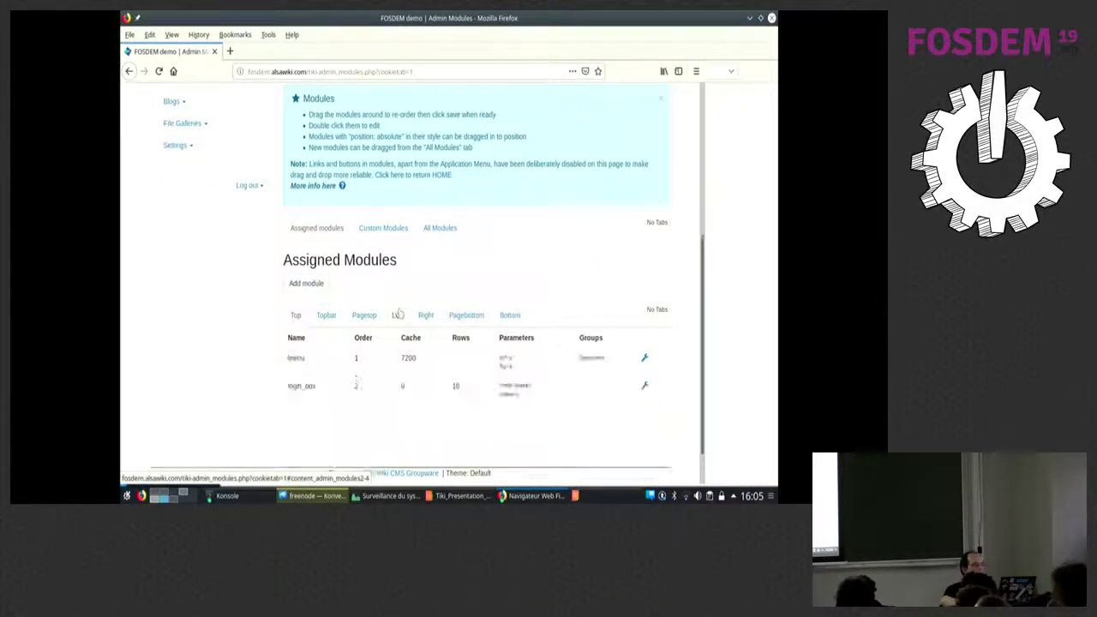
{"action": "double_click", "coordinate": [303, 361]}
{"action": "scroll", "coordinate": [347, 284], "scroll_direction": "down", "scroll_amount": 3}
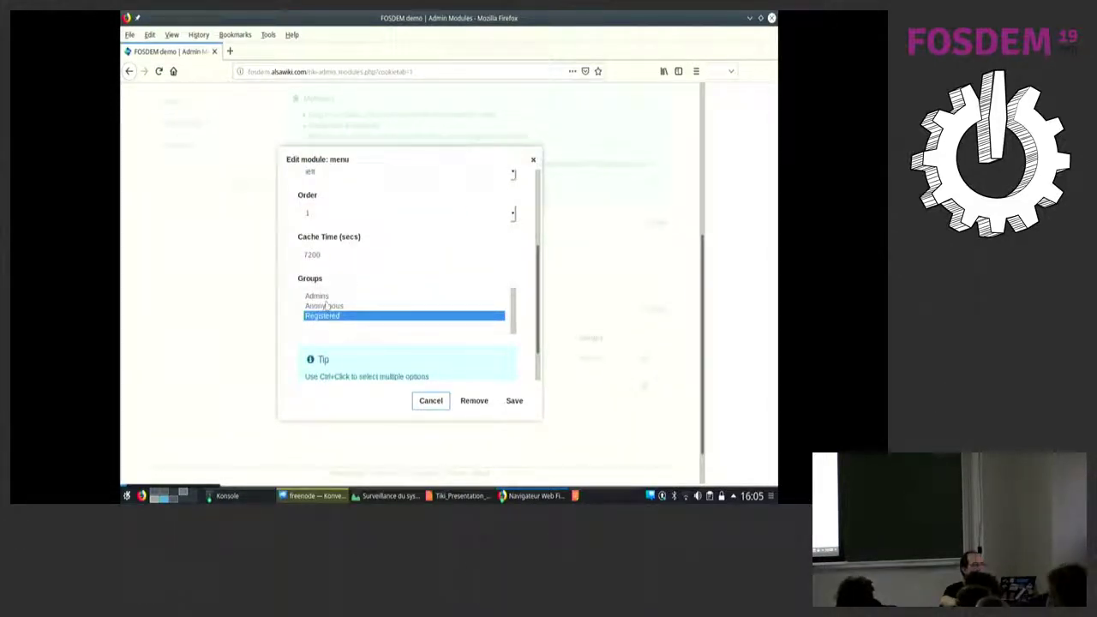
{"action": "scroll", "coordinate": [325, 305], "scroll_direction": "up", "scroll_amount": 3}
{"action": "scroll", "coordinate": [327, 308], "scroll_direction": "down", "scroll_amount": 4}
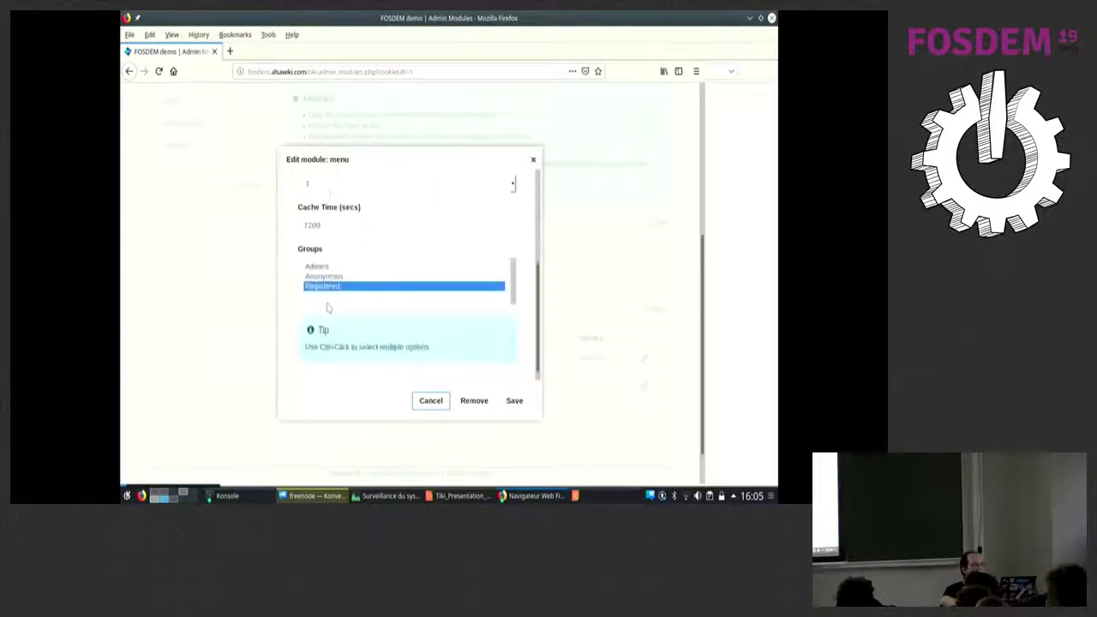
{"action": "left_click", "coordinate": [325, 267]}
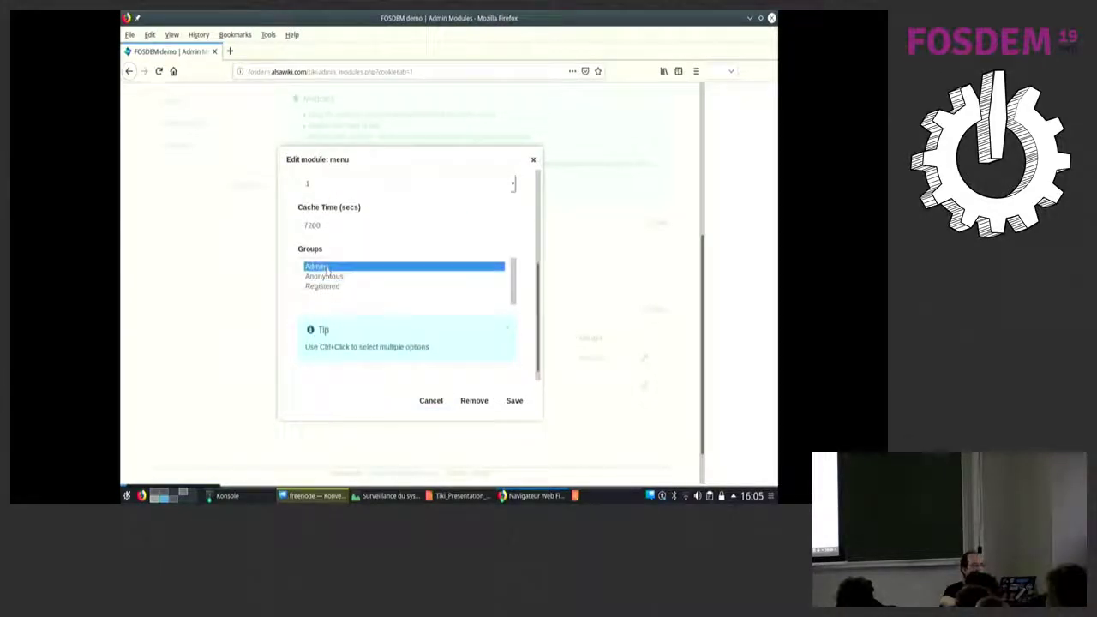
{"action": "left_click", "coordinate": [514, 401]}
{"action": "left_click", "coordinate": [319, 220]}
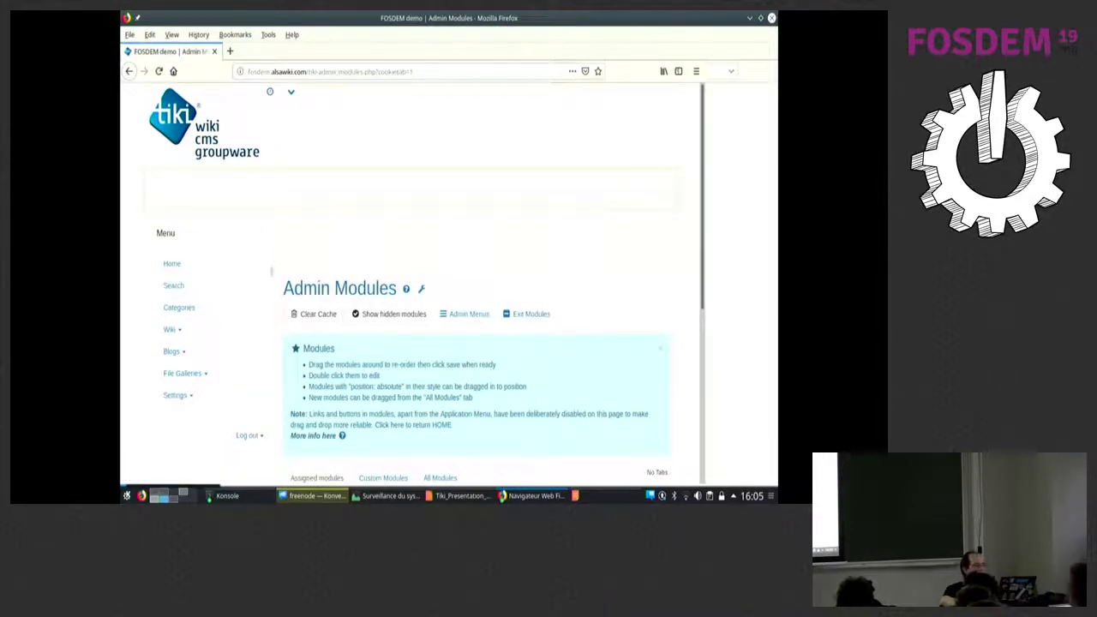
Try to move the login_box module above the menu module in the left column.
{"action": "scroll", "coordinate": [283, 290], "scroll_direction": "down", "scroll_amount": 5}
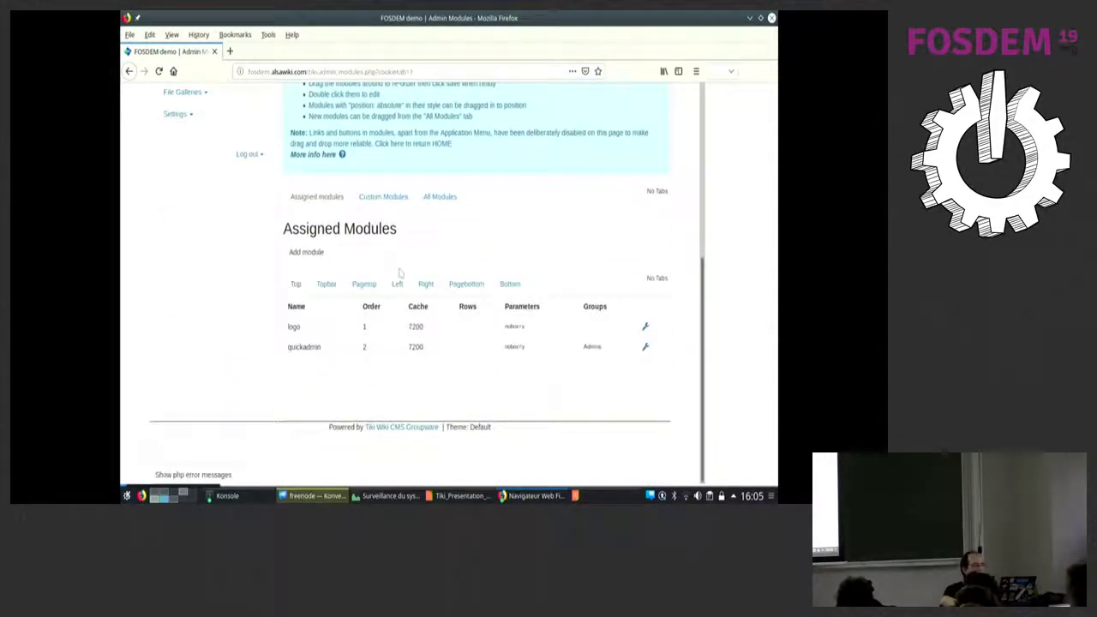
{"action": "left_click", "coordinate": [396, 285]}
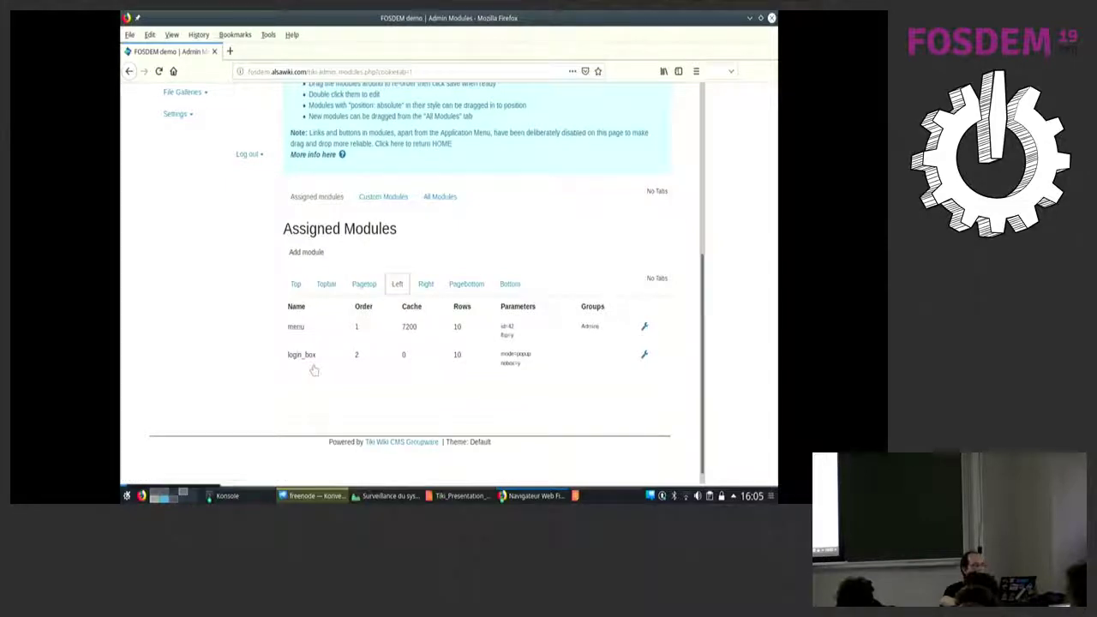
{"action": "left_click_drag", "start_coordinate": [314, 369], "coordinate": [311, 345]}
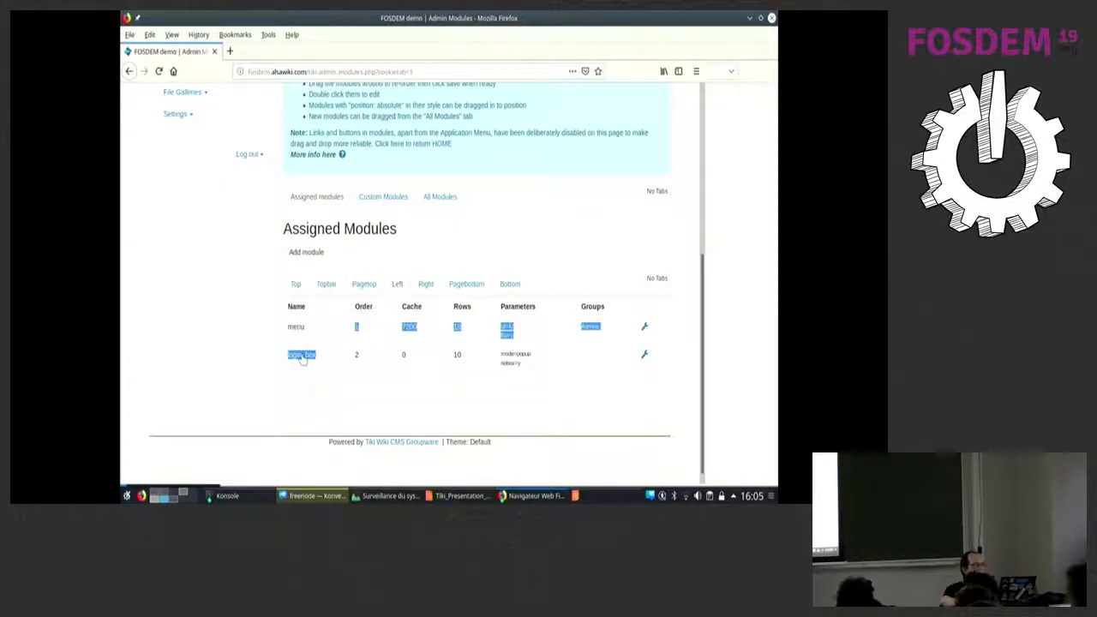
{"action": "scroll", "coordinate": [249, 317], "scroll_direction": "up", "scroll_amount": 3}
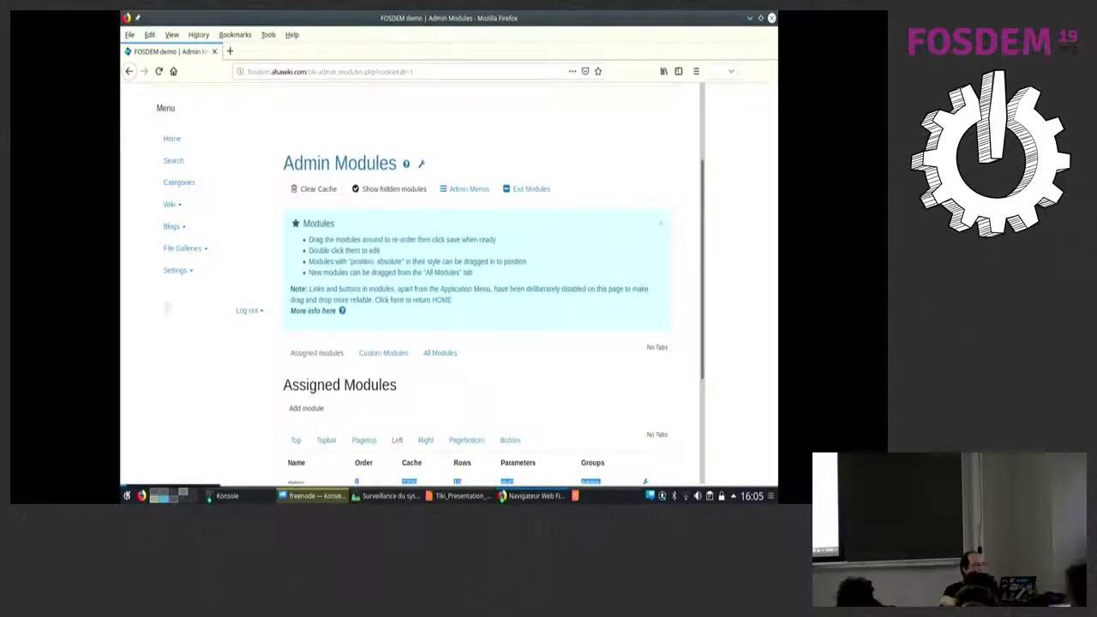
{"action": "scroll", "coordinate": [167, 309], "scroll_direction": "up", "scroll_amount": 2}
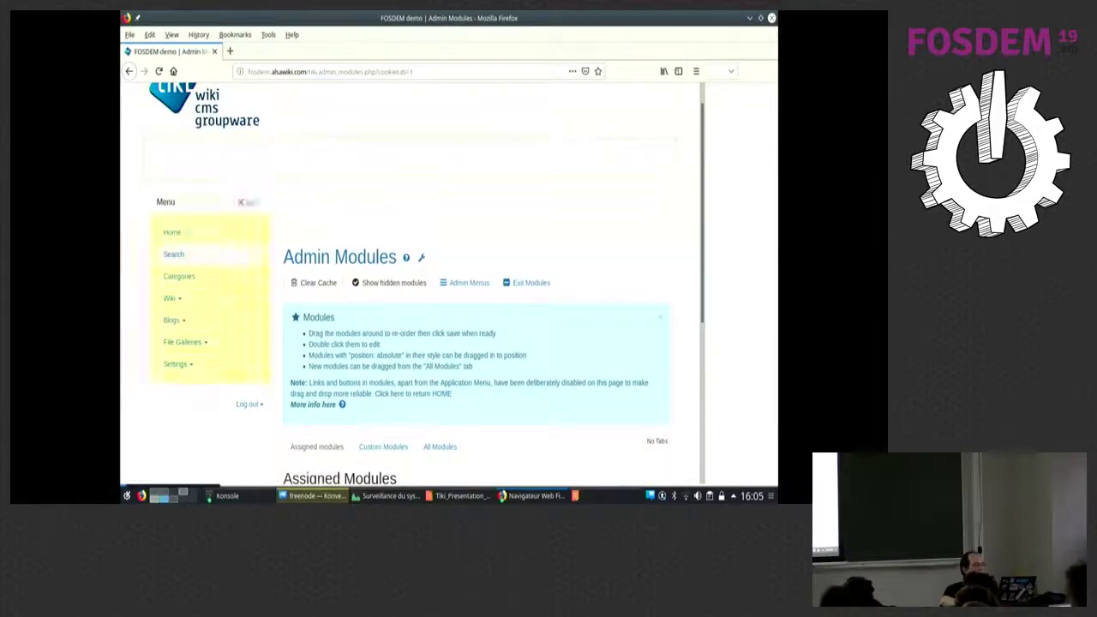
{"action": "mouse_move", "coordinate": [190, 204]}
{"action": "left_mouse_down"}
{"action": "mouse_move", "coordinate": [188, 281]}
{"action": "mouse_move", "coordinate": [192, 210]}
{"action": "left_mouse_up"}
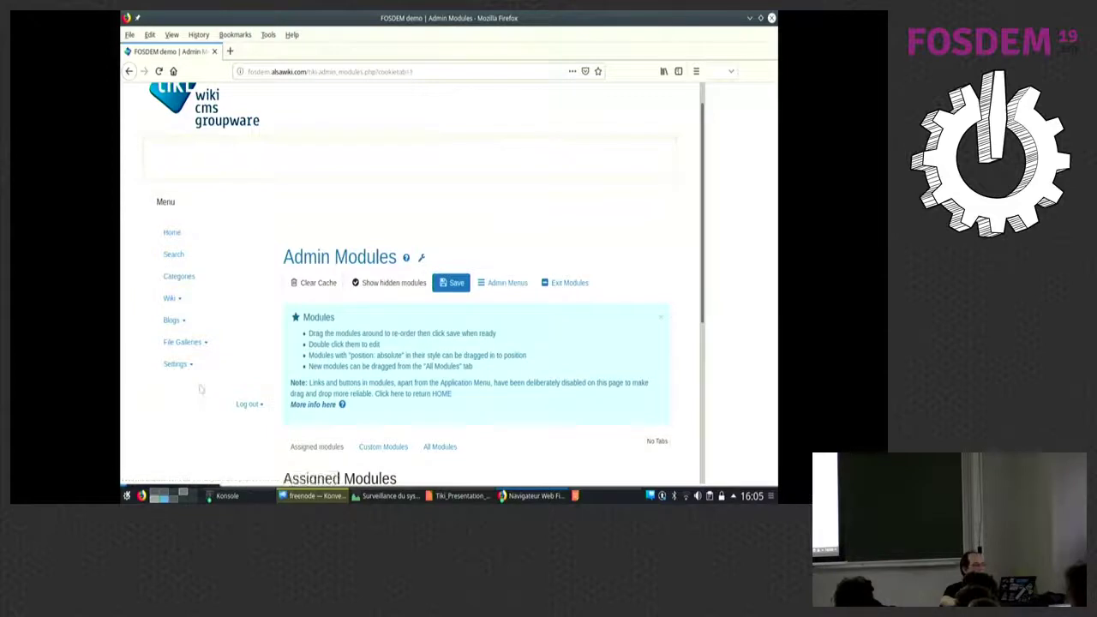
{"action": "left_click_drag", "start_coordinate": [199, 389], "coordinate": [201, 403]}
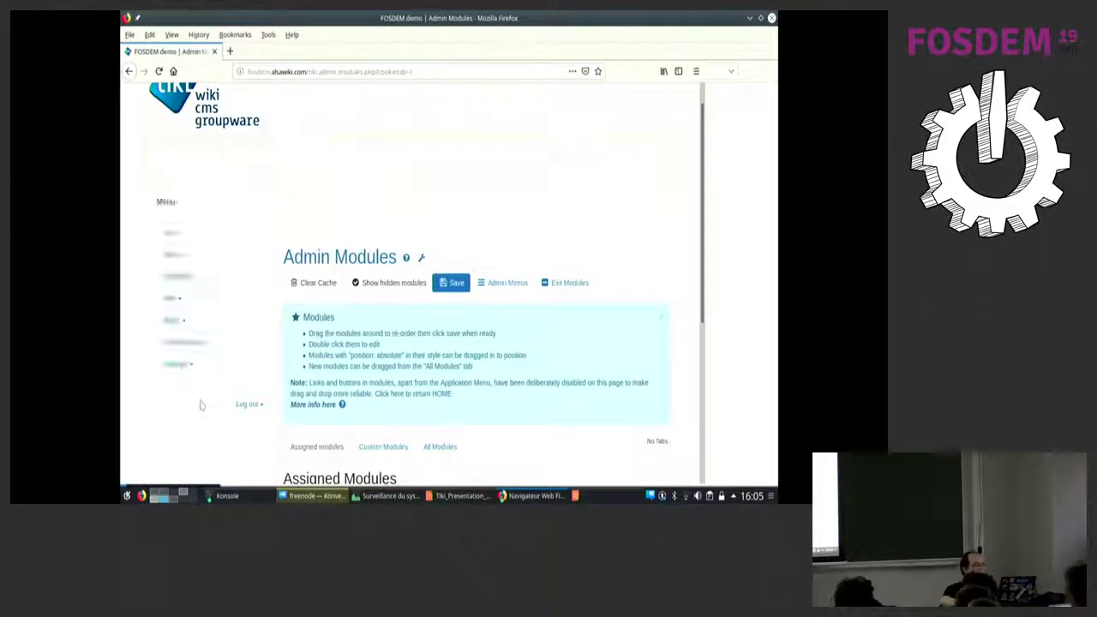
Set the login_box module's Mode parameter to module, save it, and confirm the module assignment.
{"action": "scroll", "coordinate": [200, 404], "scroll_direction": "down", "scroll_amount": 5}
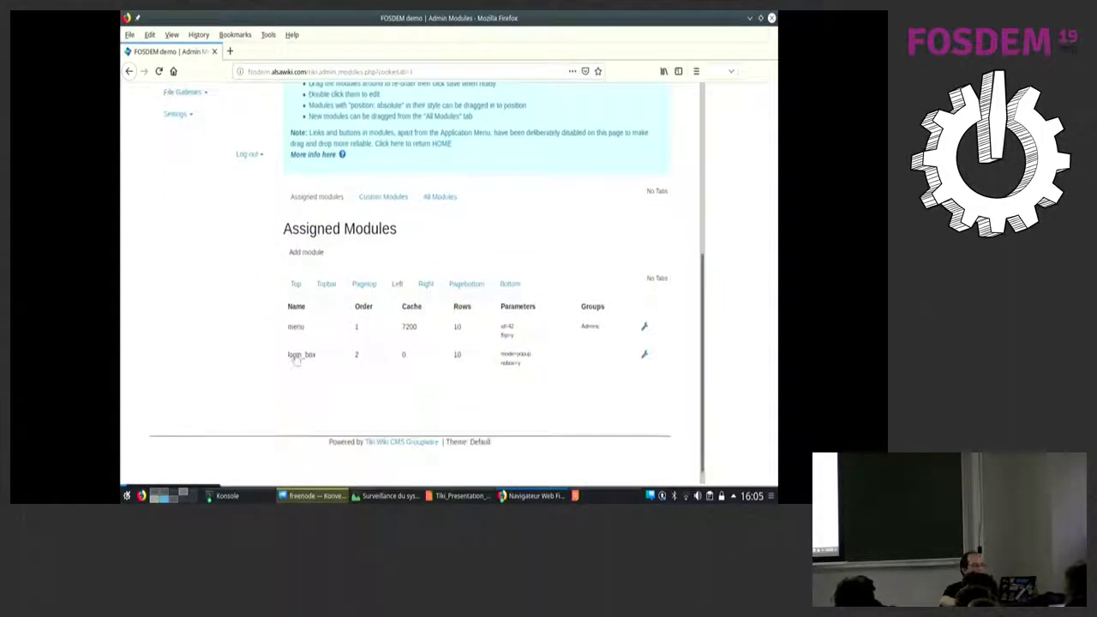
{"action": "double_click", "coordinate": [298, 358]}
{"action": "left_click", "coordinate": [345, 254]}
{"action": "scroll", "coordinate": [334, 292], "scroll_direction": "down", "scroll_amount": 1}
{"action": "double_click", "coordinate": [313, 289]}
{"action": "key", "text": "BackSpace"}
{"action": "double_click", "coordinate": [352, 302]}
{"action": "middle_click", "coordinate": [352, 290]}
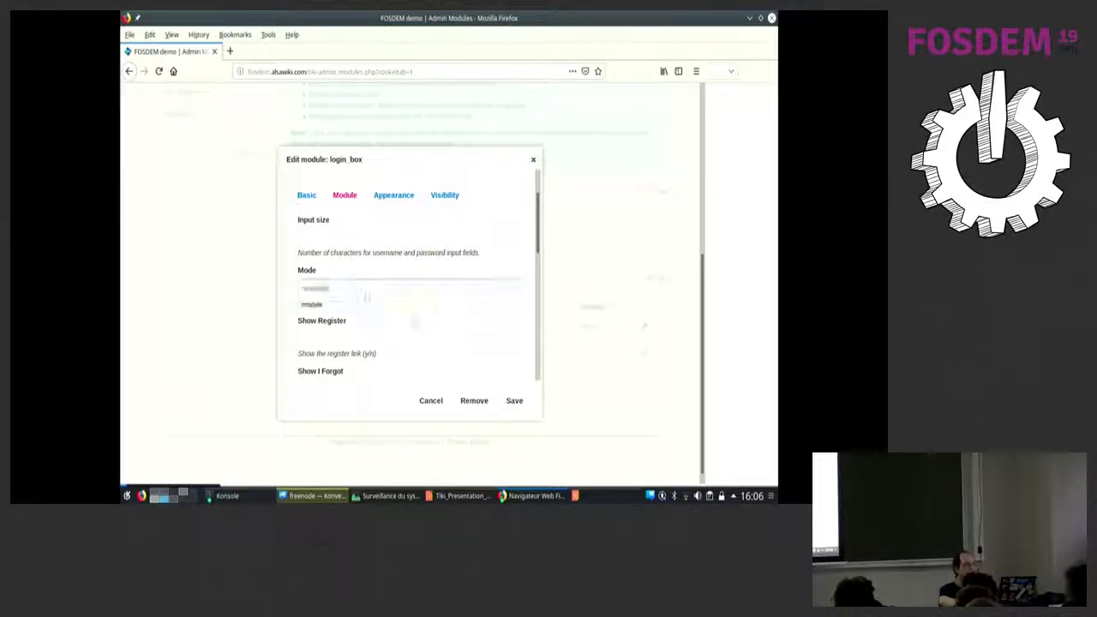
{"action": "left_click", "coordinate": [514, 400]}
{"action": "left_click", "coordinate": [320, 219]}
Move the login box above the menu in the left column and save the new module order.
{"action": "scroll", "coordinate": [339, 333], "scroll_direction": "down", "scroll_amount": 3}
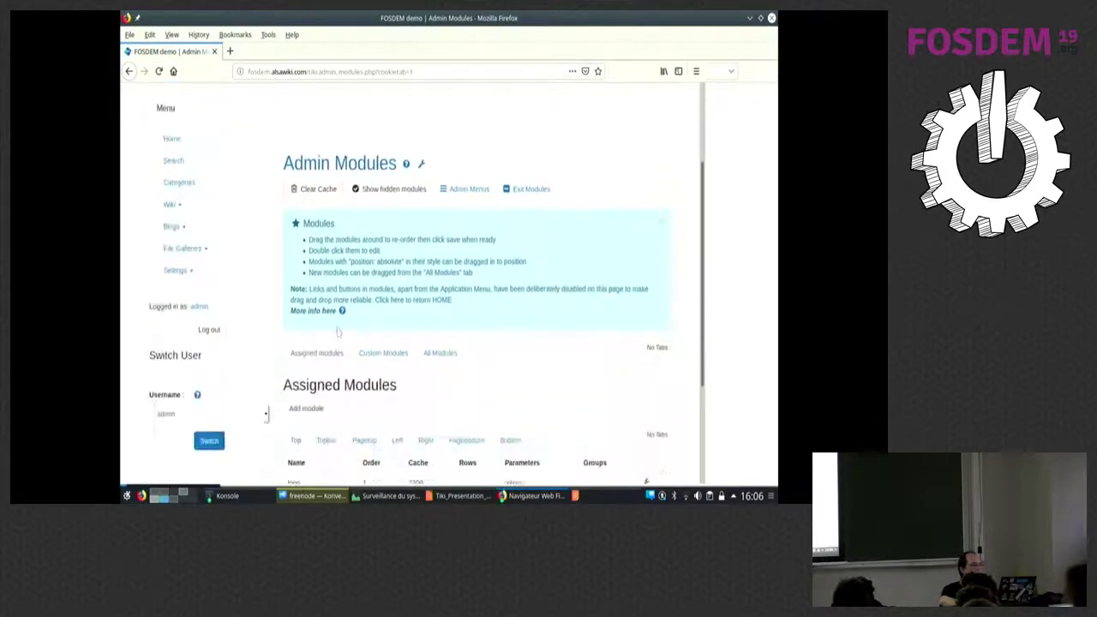
{"action": "scroll", "coordinate": [339, 333], "scroll_direction": "down", "scroll_amount": 3}
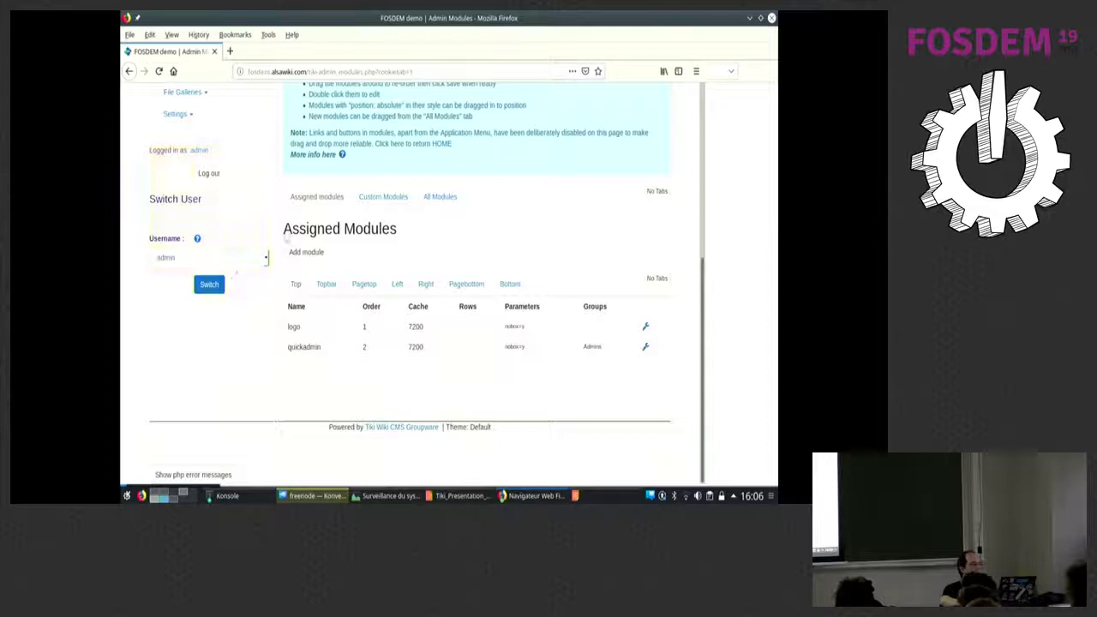
{"action": "scroll", "coordinate": [249, 287], "scroll_direction": "up", "scroll_amount": 2}
{"action": "left_click_drag", "start_coordinate": [253, 294], "coordinate": [252, 112]}
{"action": "scroll", "coordinate": [382, 336], "scroll_direction": "up", "scroll_amount": 2}
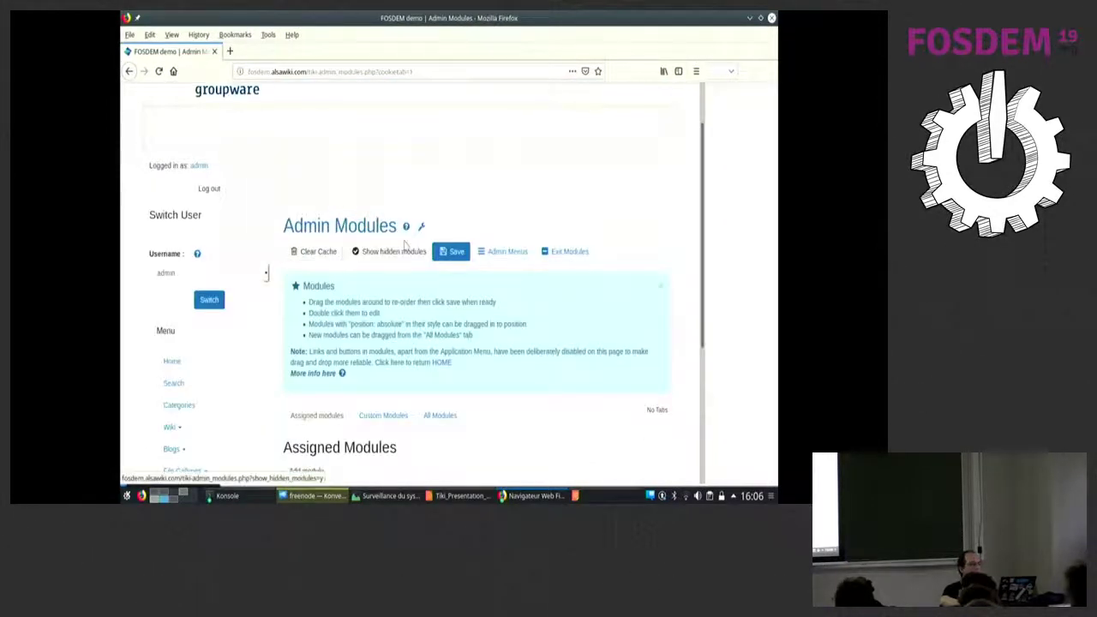
{"action": "left_click", "coordinate": [452, 253]}
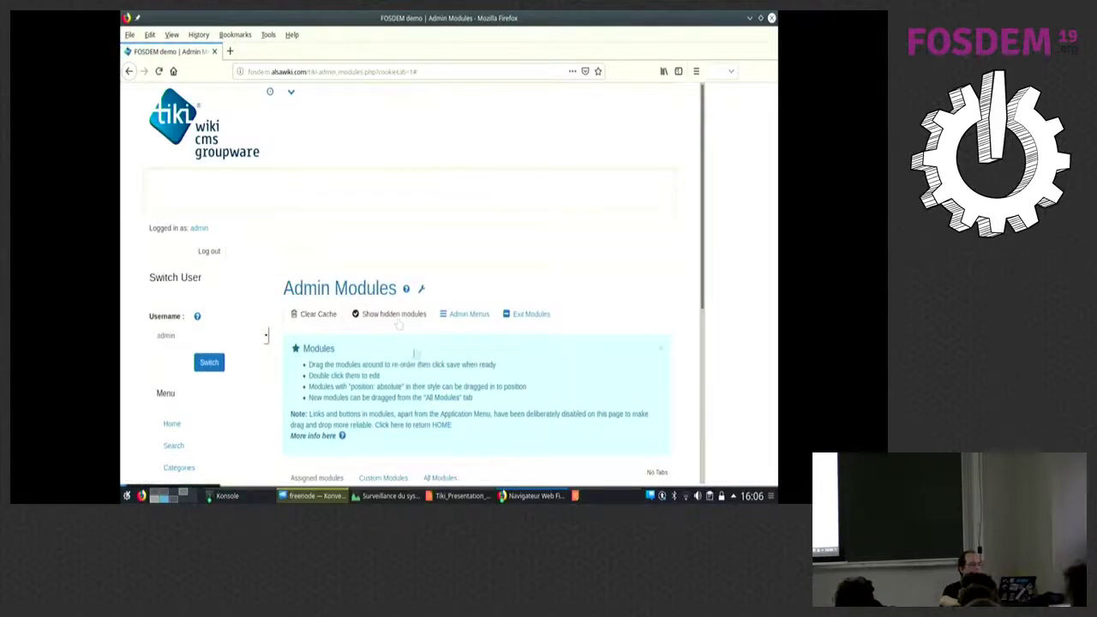
Start assigning a new module, choose Since Last Visit, and load its module options.
{"action": "scroll", "coordinate": [416, 352], "scroll_direction": "down", "scroll_amount": 5}
{"action": "scroll", "coordinate": [388, 336], "scroll_direction": "down", "scroll_amount": 1}
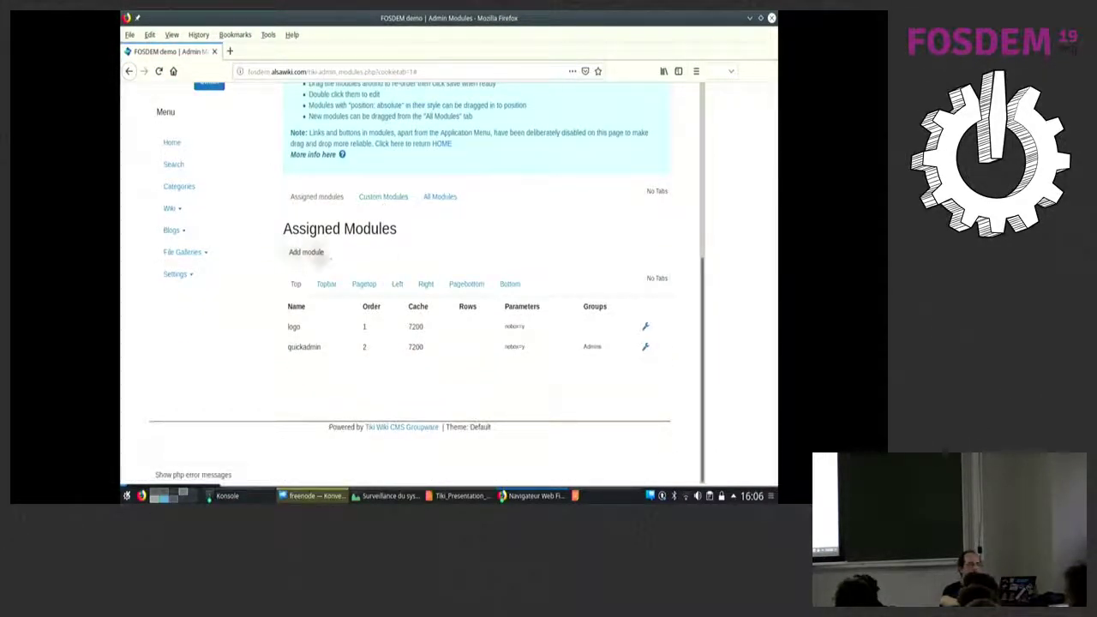
{"action": "left_click", "coordinate": [325, 254]}
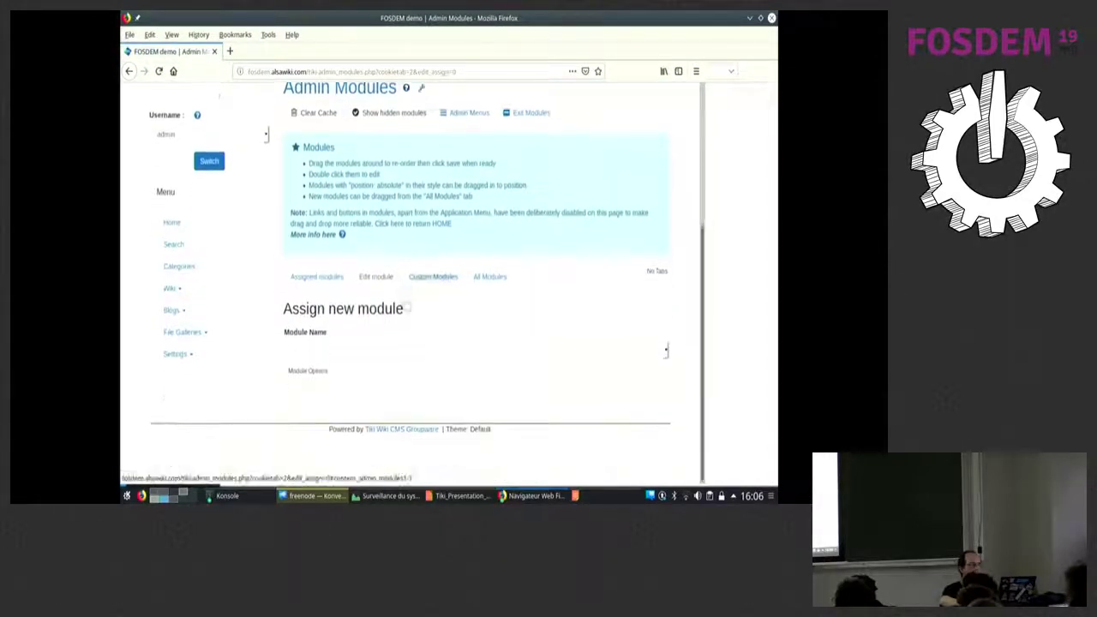
{"action": "left_click", "coordinate": [367, 351]}
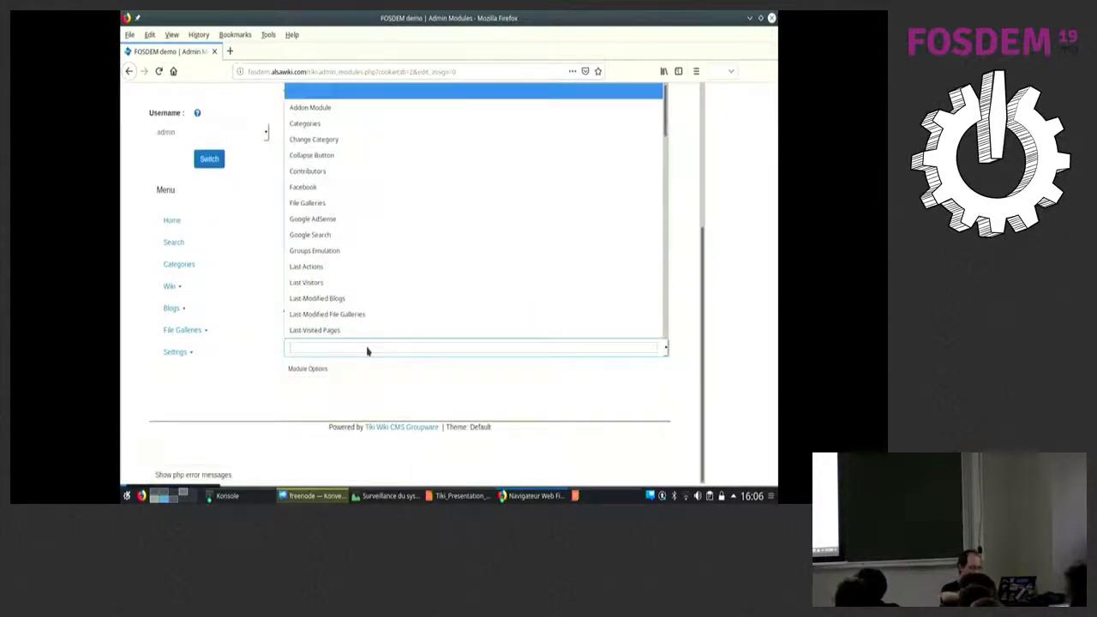
{"action": "type", "text": "sit"}
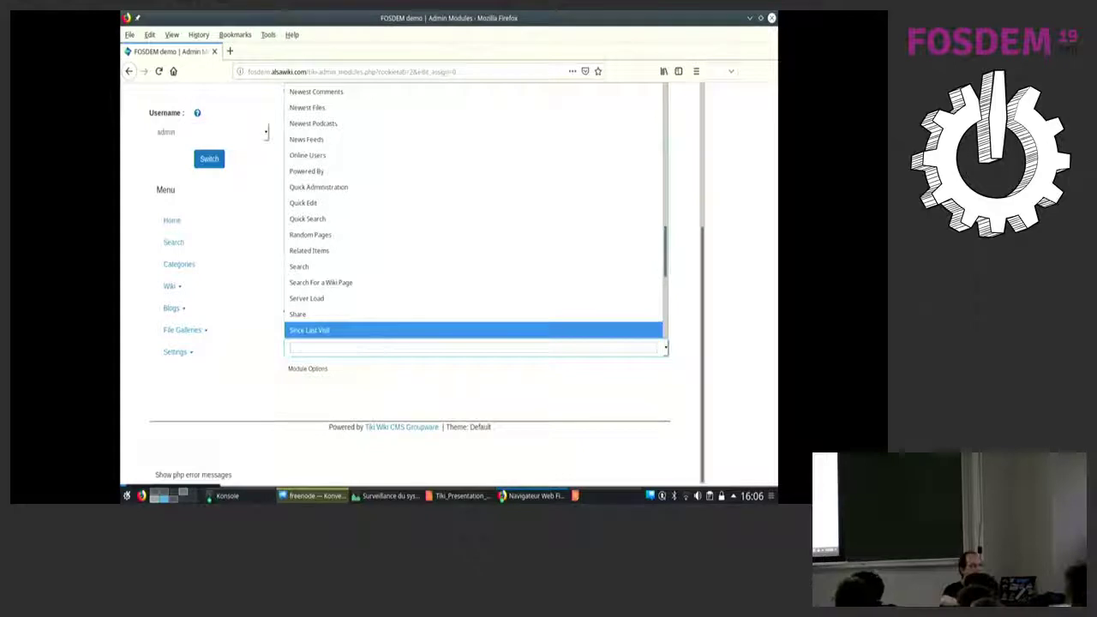
{"action": "left_click", "coordinate": [358, 332]}
{"action": "left_click", "coordinate": [322, 367]}
Position the Since Last Visit module on the right for the Registered group, assign it, and confirm the assignment.
{"action": "scroll", "coordinate": [324, 337], "scroll_direction": "down", "scroll_amount": 3}
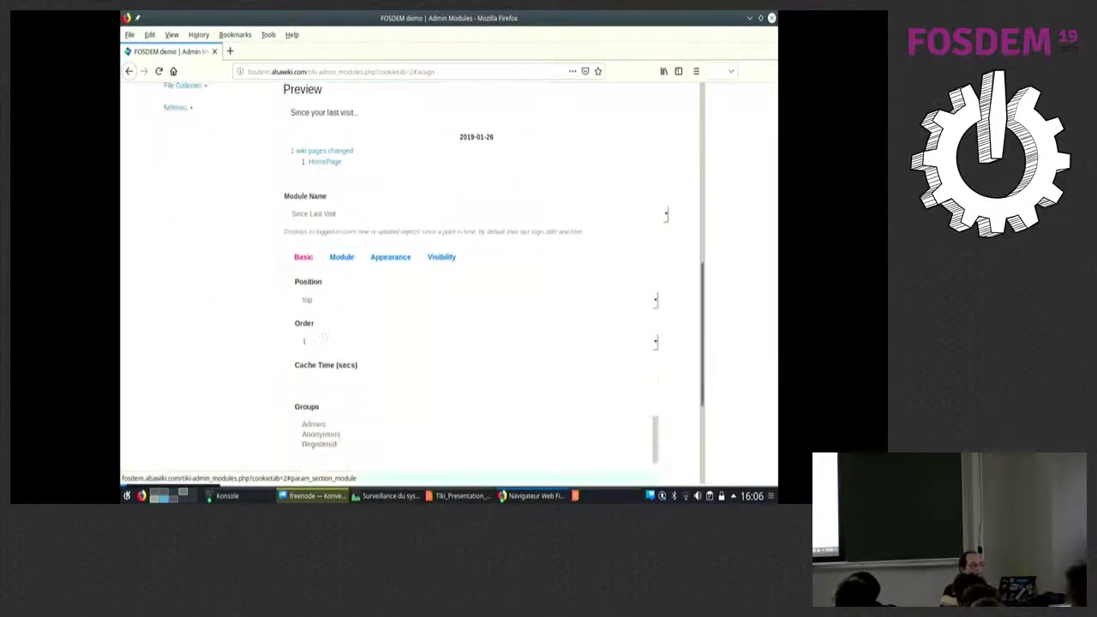
{"action": "left_click", "coordinate": [312, 301]}
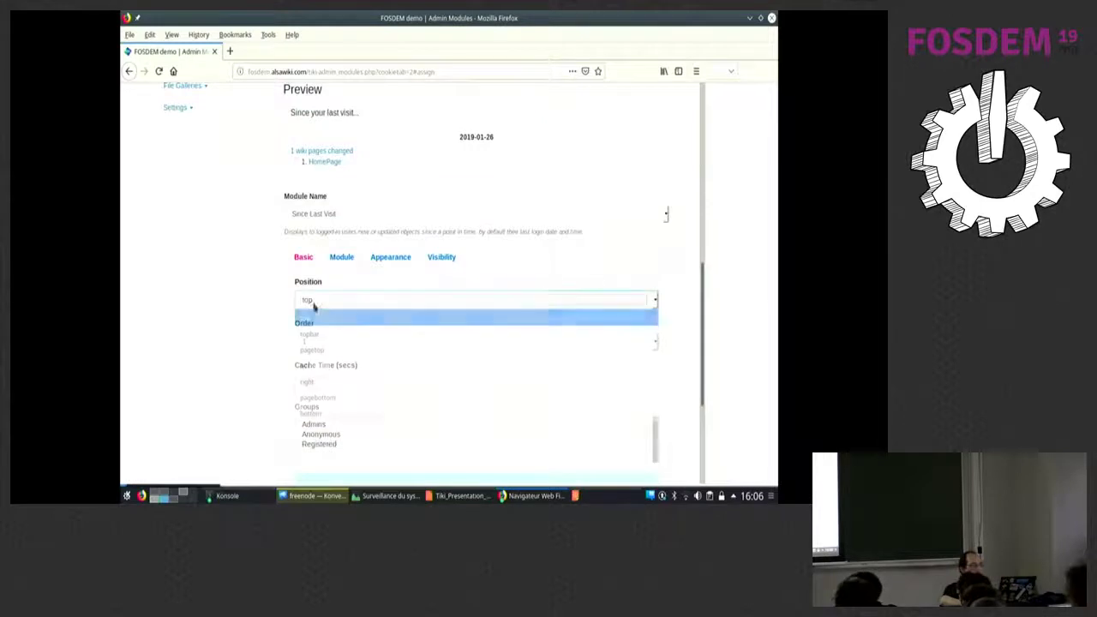
{"action": "left_click", "coordinate": [339, 382]}
{"action": "scroll", "coordinate": [340, 294], "scroll_direction": "down", "scroll_amount": 4}
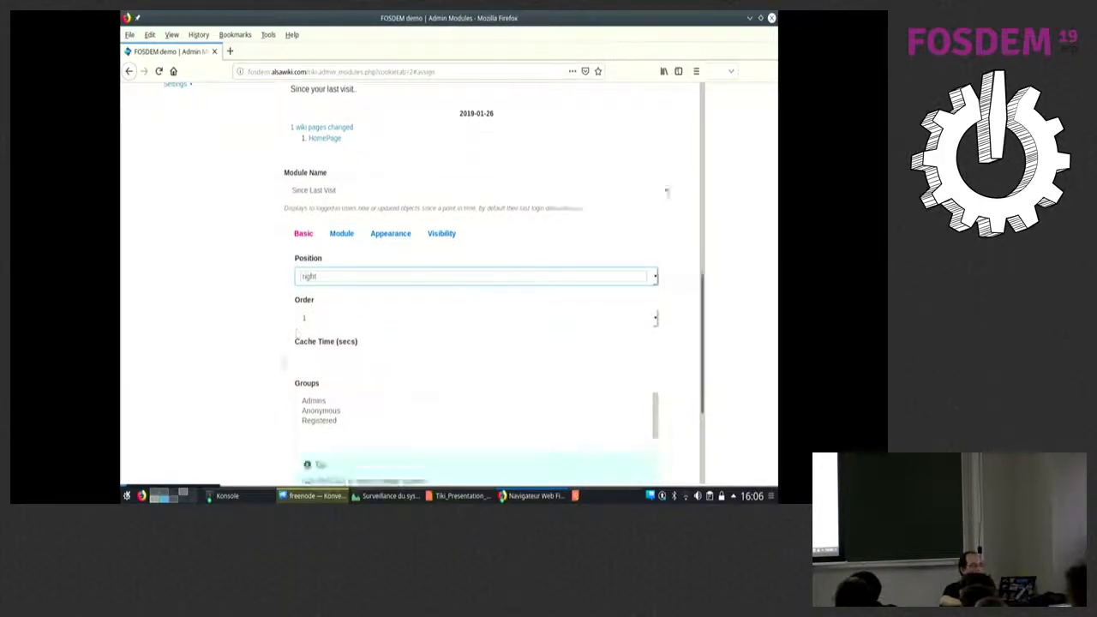
{"action": "left_click", "coordinate": [341, 282]}
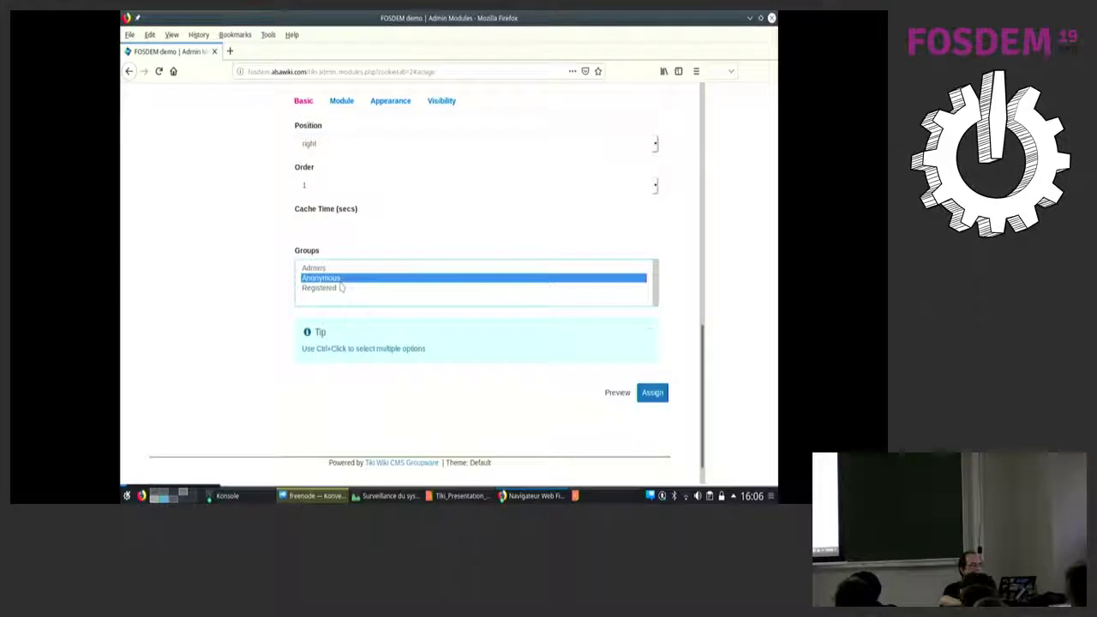
{"action": "left_click", "coordinate": [341, 290]}
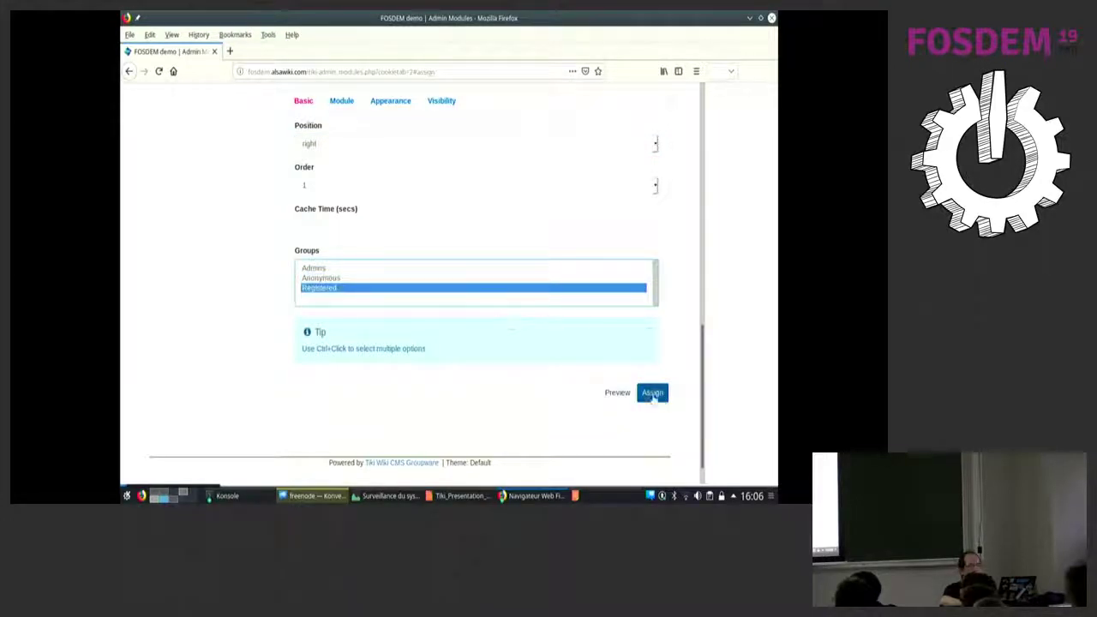
{"action": "left_click", "coordinate": [653, 394]}
{"action": "left_click", "coordinate": [317, 219]}
Start assigning another module, choose Search, and load its module options.
{"action": "scroll", "coordinate": [372, 341], "scroll_direction": "down", "scroll_amount": 4}
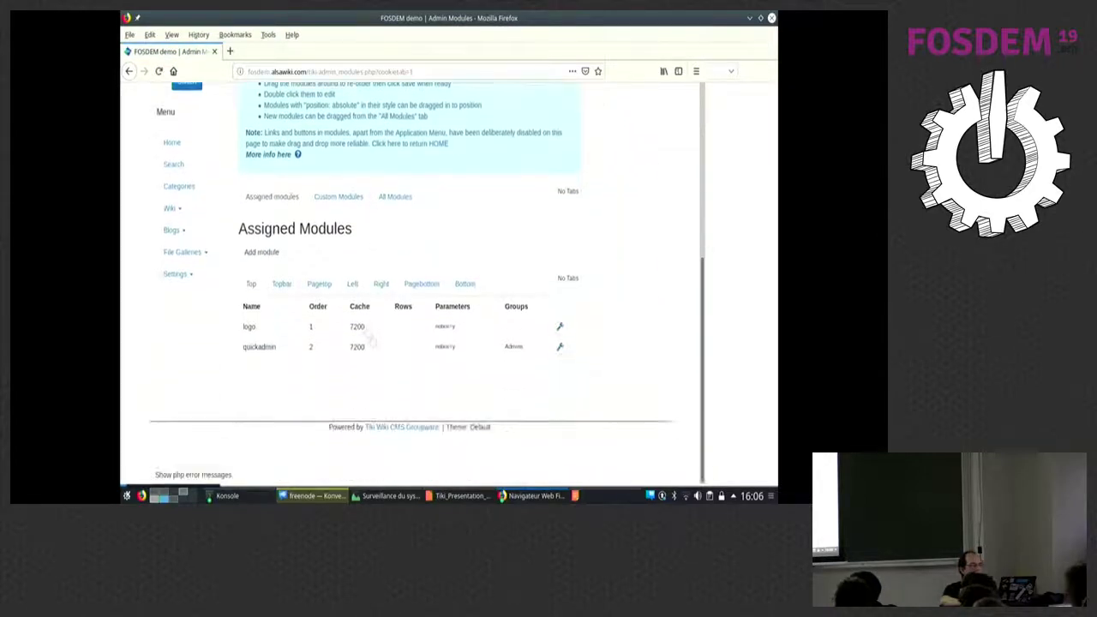
{"action": "left_click", "coordinate": [261, 252]}
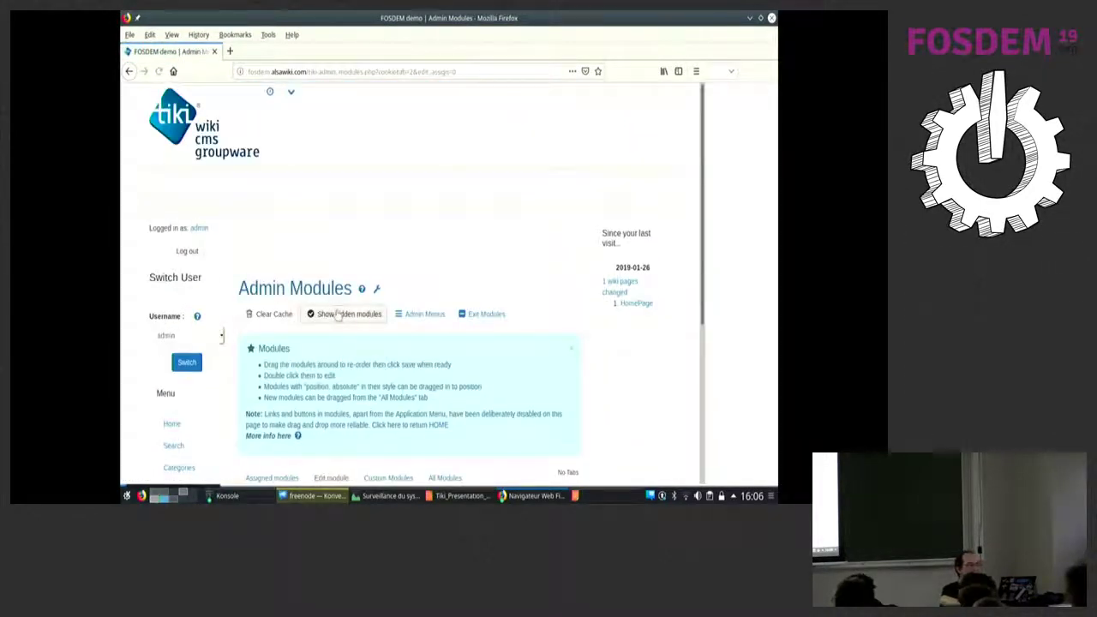
{"action": "scroll", "coordinate": [221, 336], "scroll_direction": "down", "scroll_amount": 5}
{"action": "left_click", "coordinate": [350, 315]}
{"action": "type", "text": "search"}
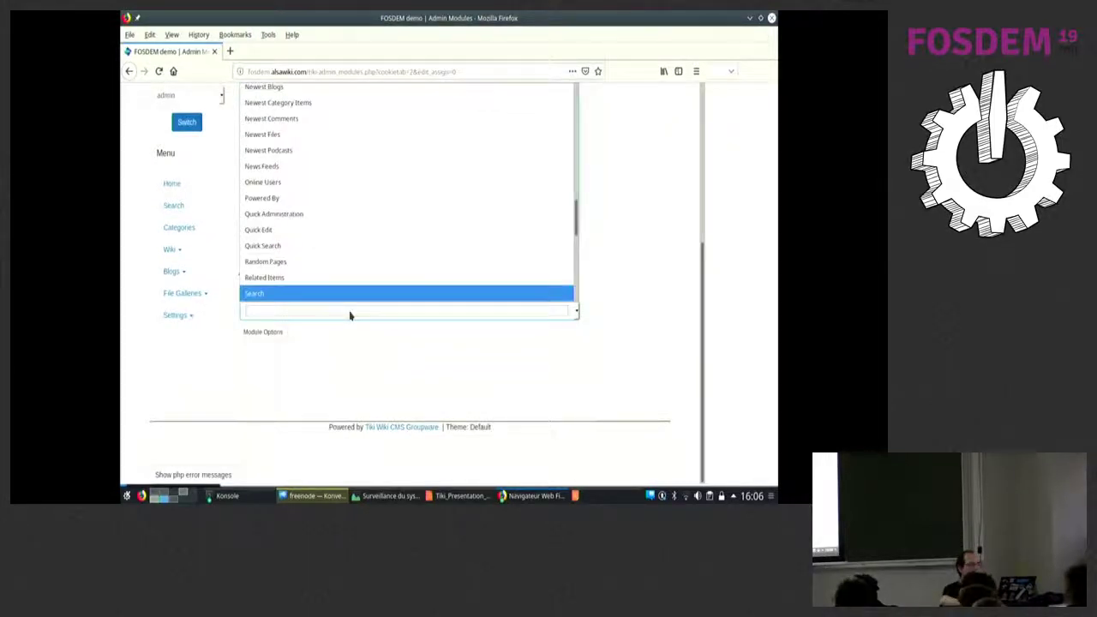
{"action": "left_click", "coordinate": [355, 294]}
{"action": "left_click", "coordinate": [268, 336]}
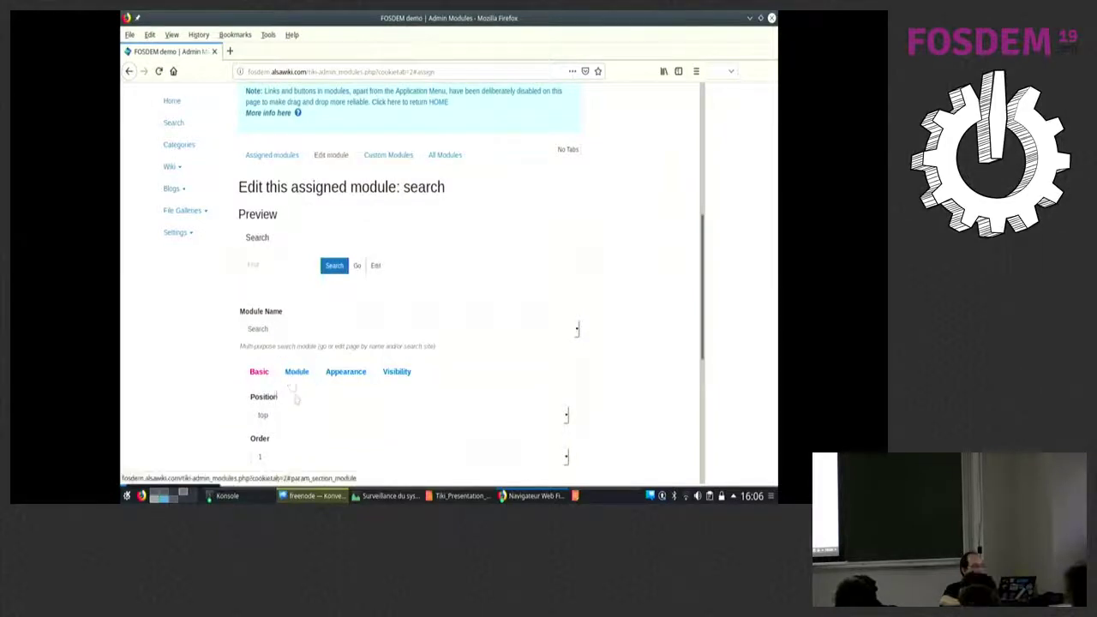
Set the Search module's position to right and its order to 3.
{"action": "scroll", "coordinate": [294, 396], "scroll_direction": "down", "scroll_amount": 2}
{"action": "left_click", "coordinate": [309, 324]}
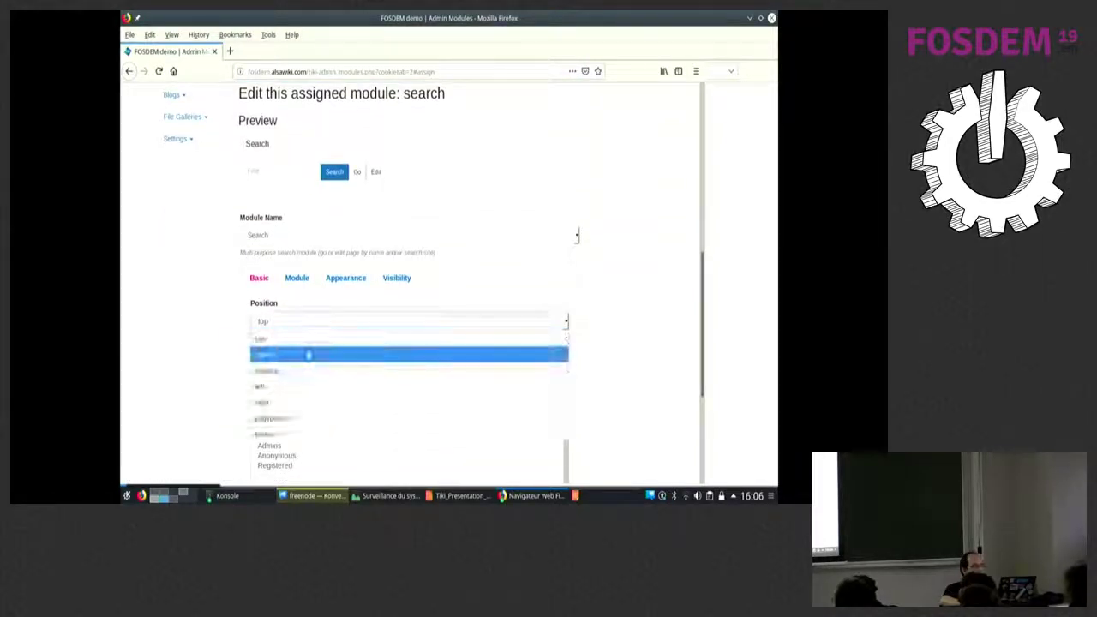
{"action": "left_click", "coordinate": [288, 400]}
{"action": "left_click", "coordinate": [291, 366]}
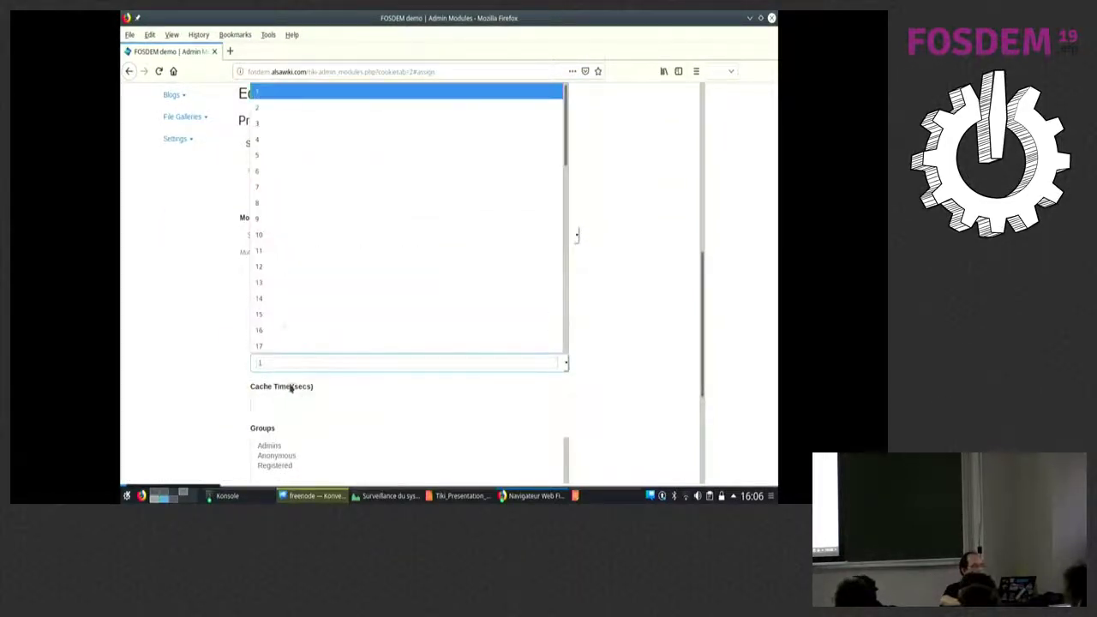
{"action": "left_click", "coordinate": [300, 128]}
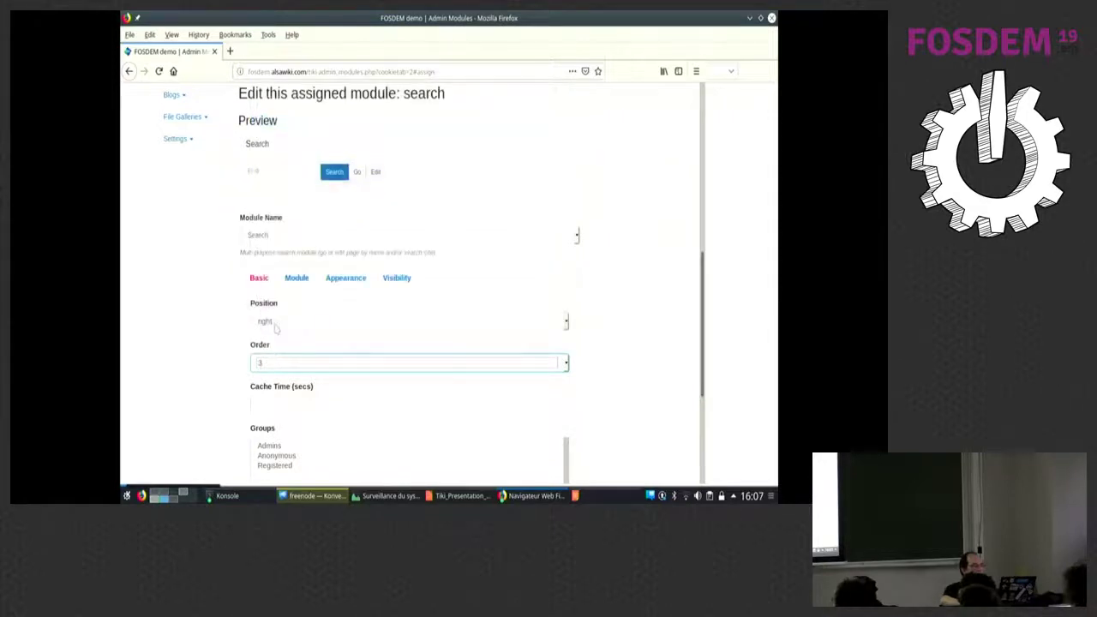
Assign the Search module to the Registered group and confirm the assignment.
{"action": "scroll", "coordinate": [283, 343], "scroll_direction": "down", "scroll_amount": 4}
{"action": "left_click", "coordinate": [283, 279]}
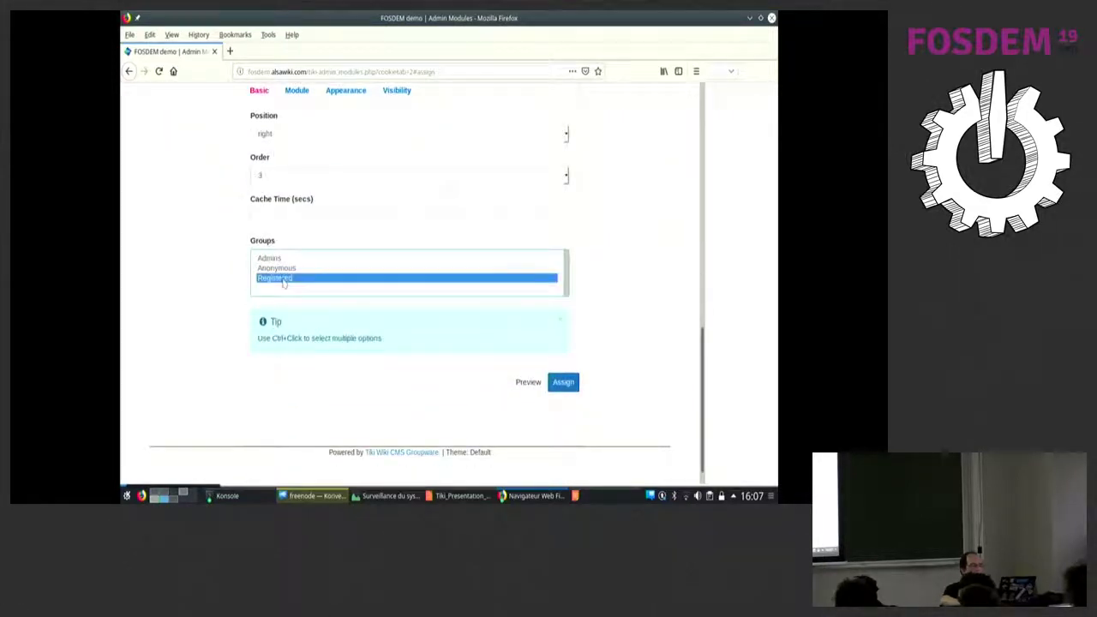
{"action": "left_click", "coordinate": [563, 382]}
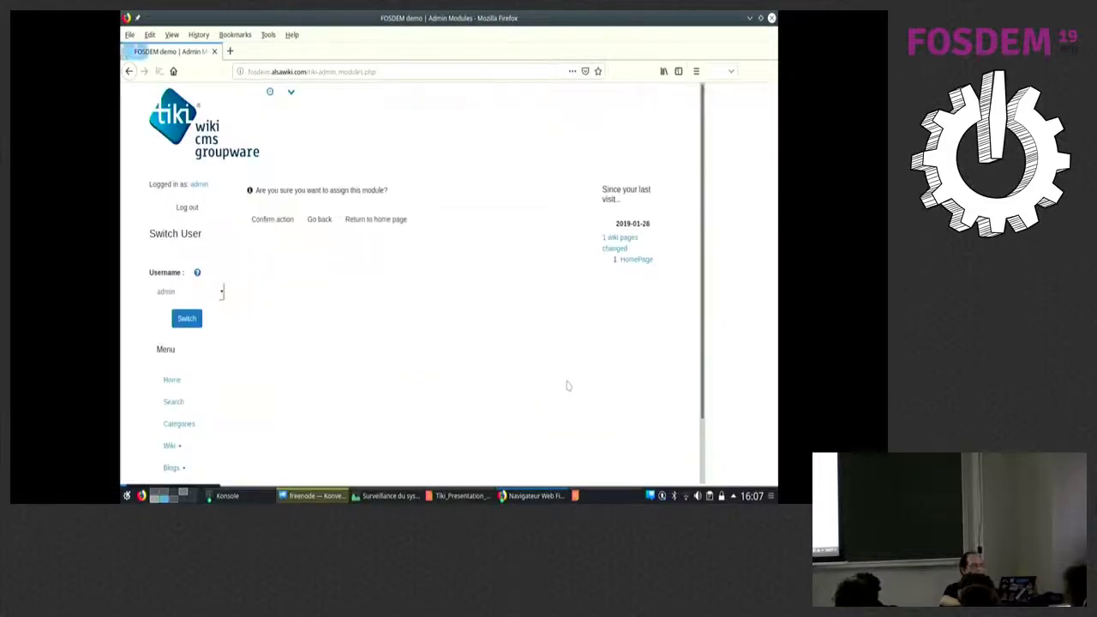
{"action": "left_click", "coordinate": [285, 221]}
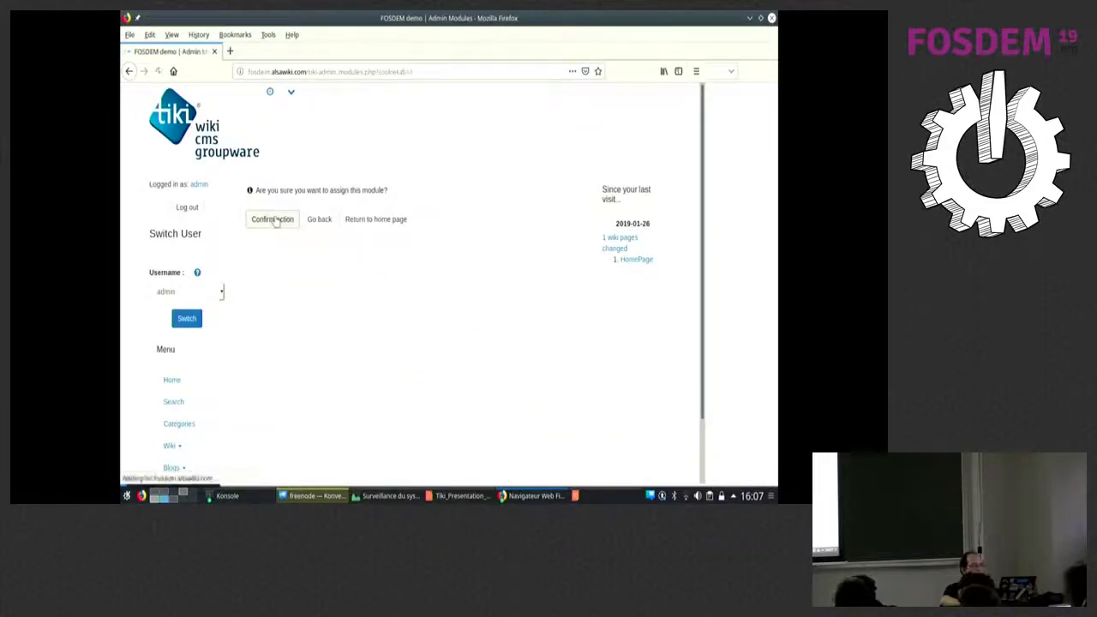
Compare the HomePage in the logged-out browser window with the admin window's view.
{"action": "left_click", "coordinate": [478, 315]}
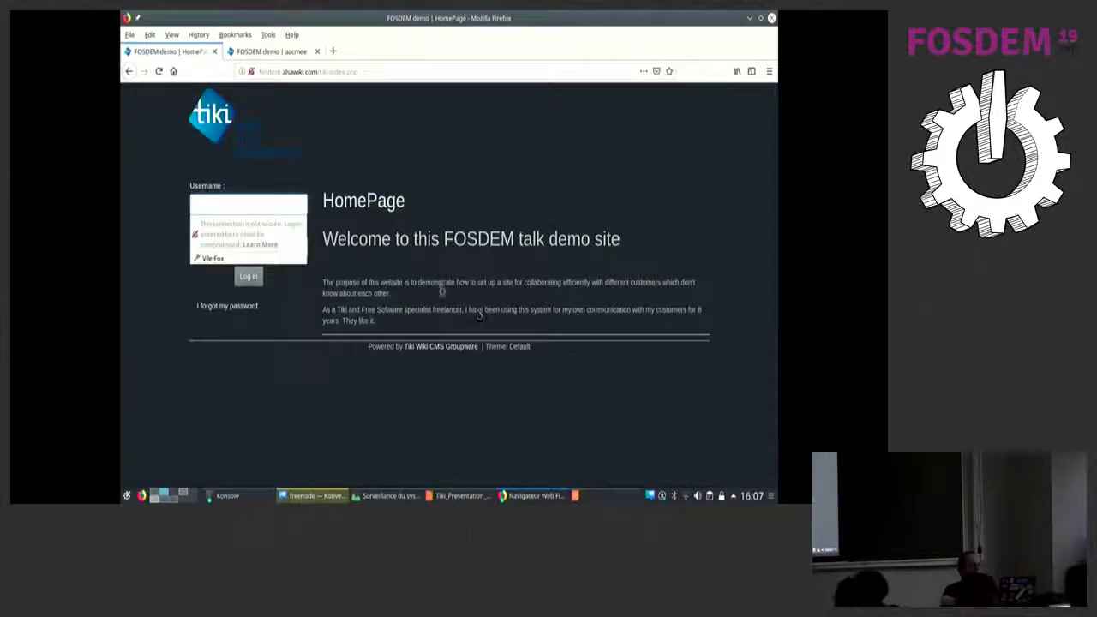
{"action": "left_click", "coordinate": [386, 260]}
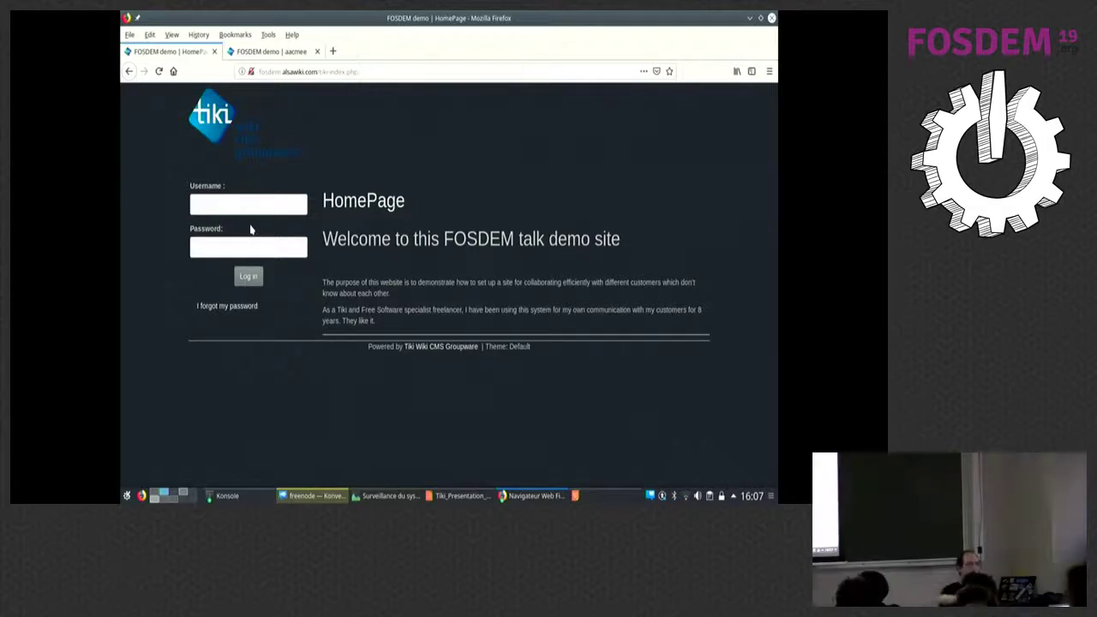
{"action": "key", "text": "alt+Tab"}
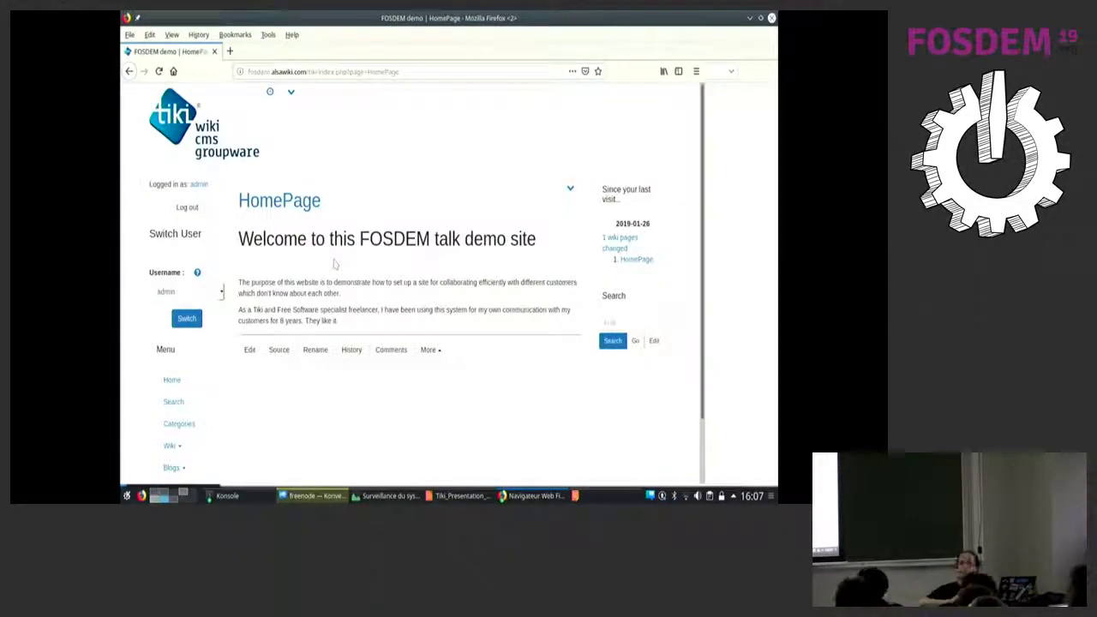
{"action": "key", "text": "alt+Tab"}
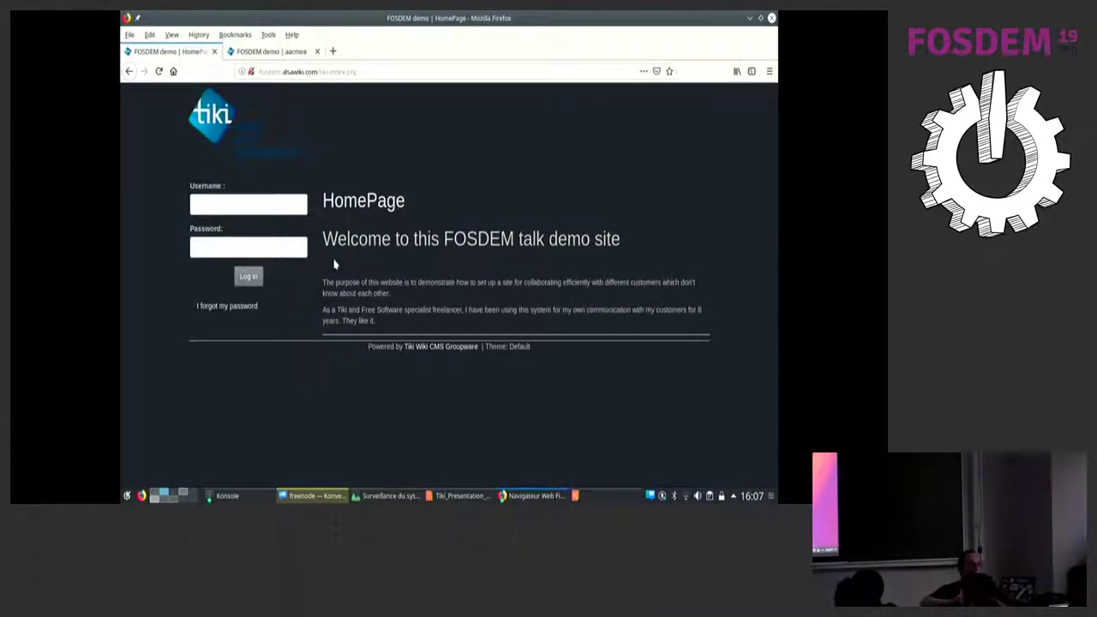
Review the making-of notes on the AACMEE Corp workspace, covering its category, group and category permissions.
{"action": "key", "text": "alt+Tab"}
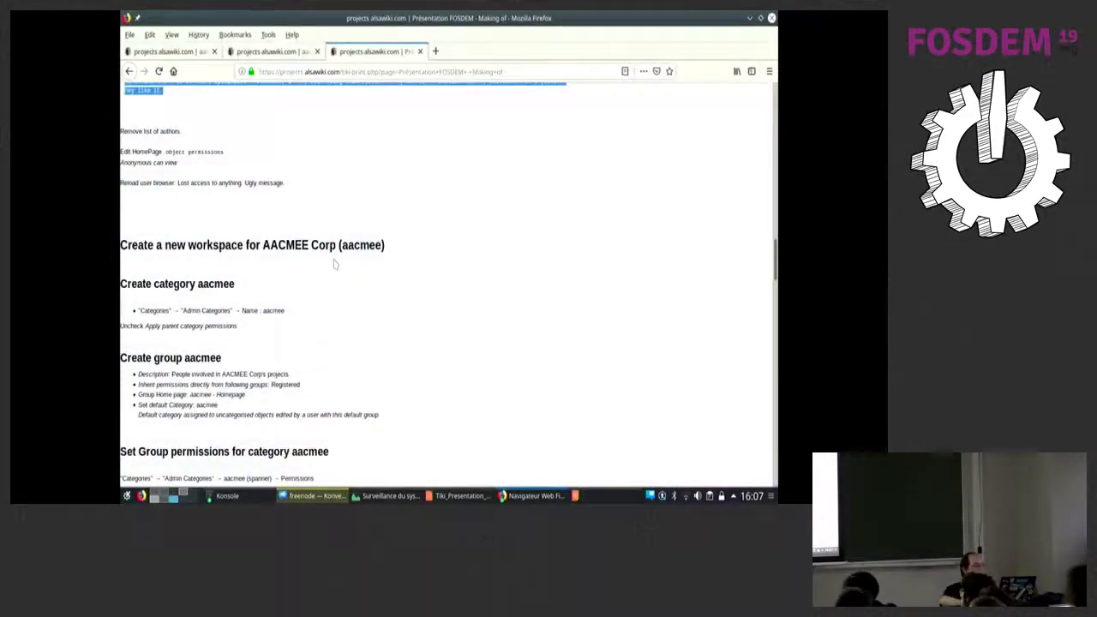
{"action": "scroll", "coordinate": [335, 265], "scroll_direction": "down", "scroll_amount": 5}
{"action": "scroll", "coordinate": [335, 265], "scroll_direction": "down", "scroll_amount": 10}
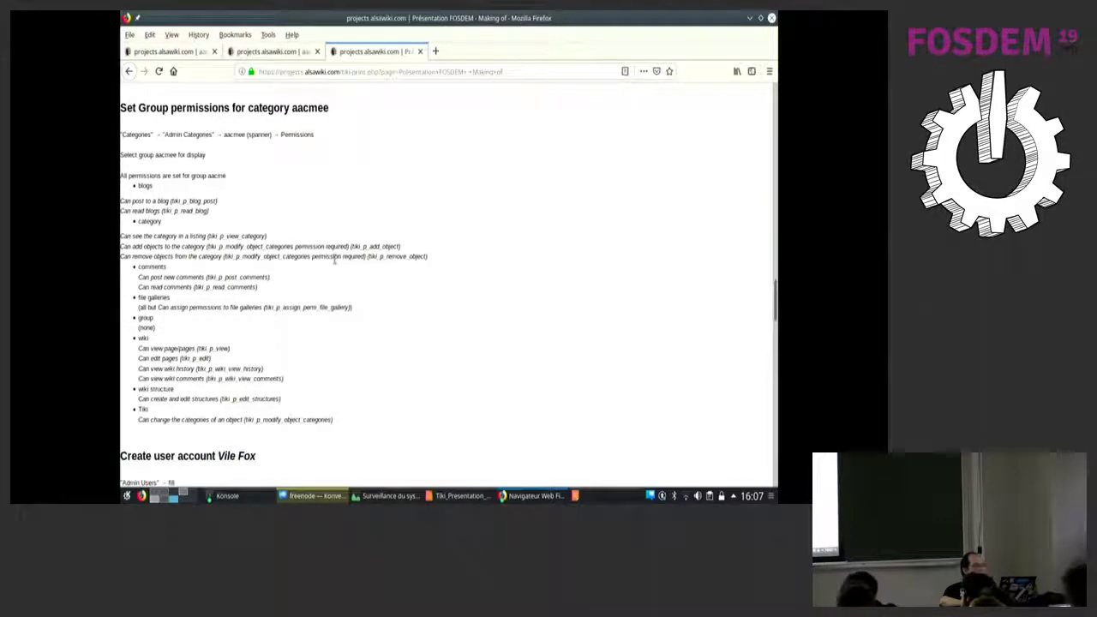
{"action": "scroll", "coordinate": [335, 260], "scroll_direction": "up", "scroll_amount": 5}
{"action": "scroll", "coordinate": [335, 261], "scroll_direction": "up", "scroll_amount": 3}
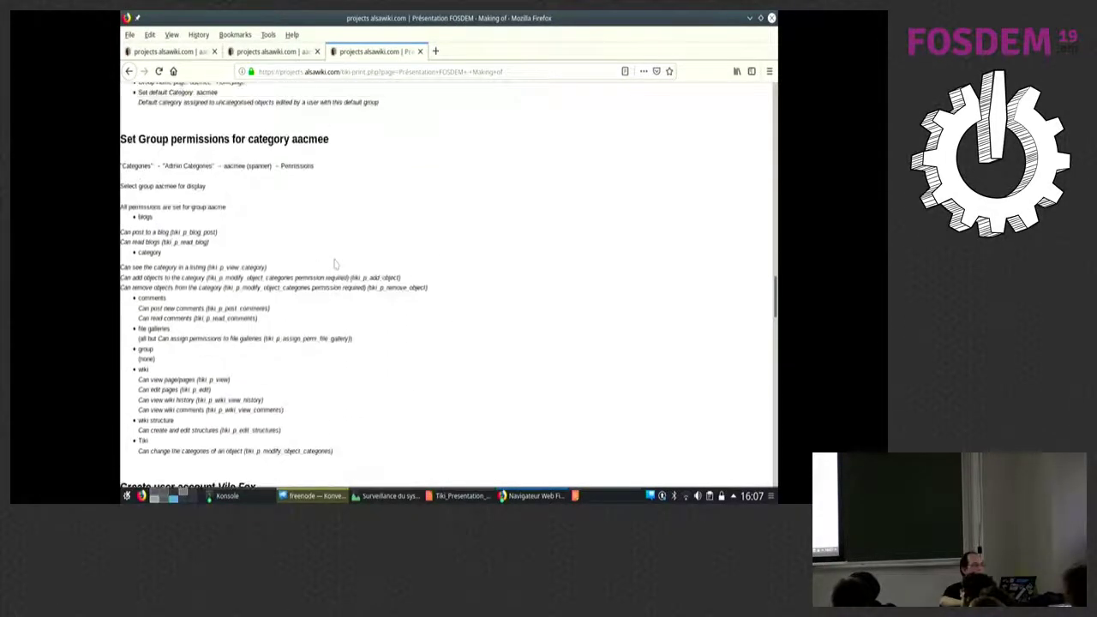
{"action": "scroll", "coordinate": [336, 265], "scroll_direction": "up", "scroll_amount": 5}
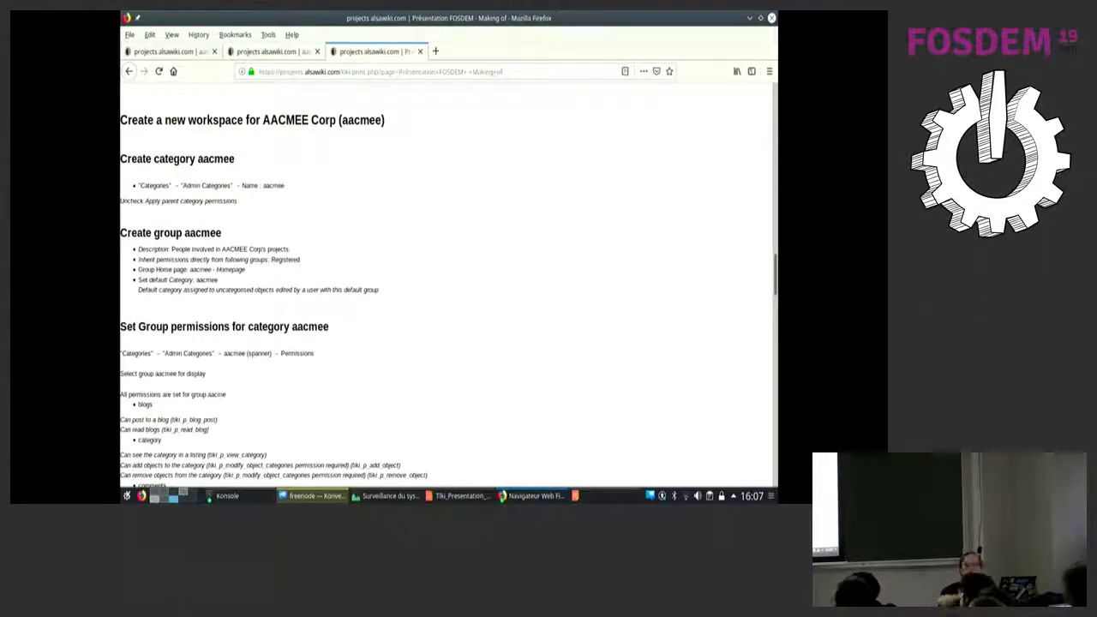
Return to the admin demo site and add a category named aacmee with Top as its parent.
{"action": "key", "text": "ctrl+F12"}
{"action": "scroll", "coordinate": [431, 221], "scroll_direction": "down", "scroll_amount": 2}
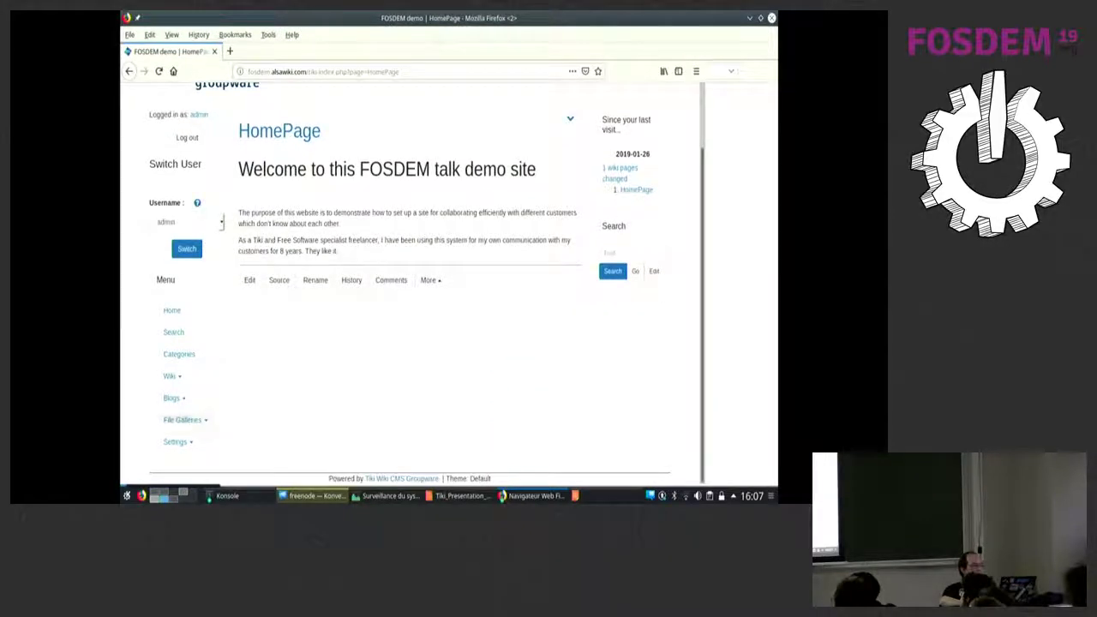
{"action": "left_click", "coordinate": [179, 354]}
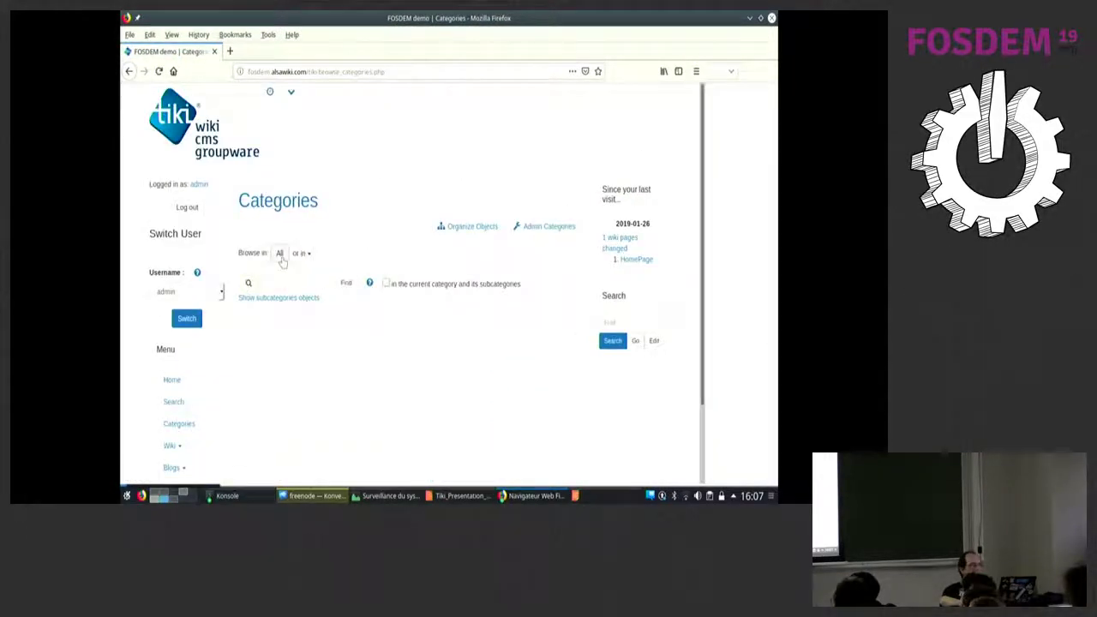
{"action": "left_click", "coordinate": [553, 227]}
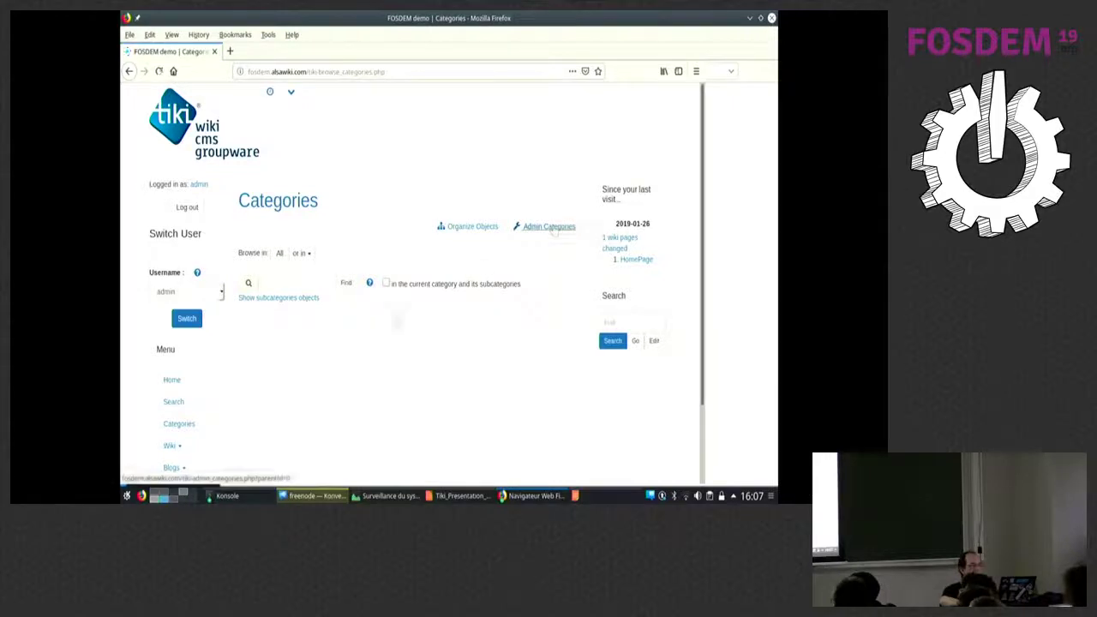
{"action": "left_click", "coordinate": [378, 373]}
{"action": "left_click", "coordinate": [378, 373]}
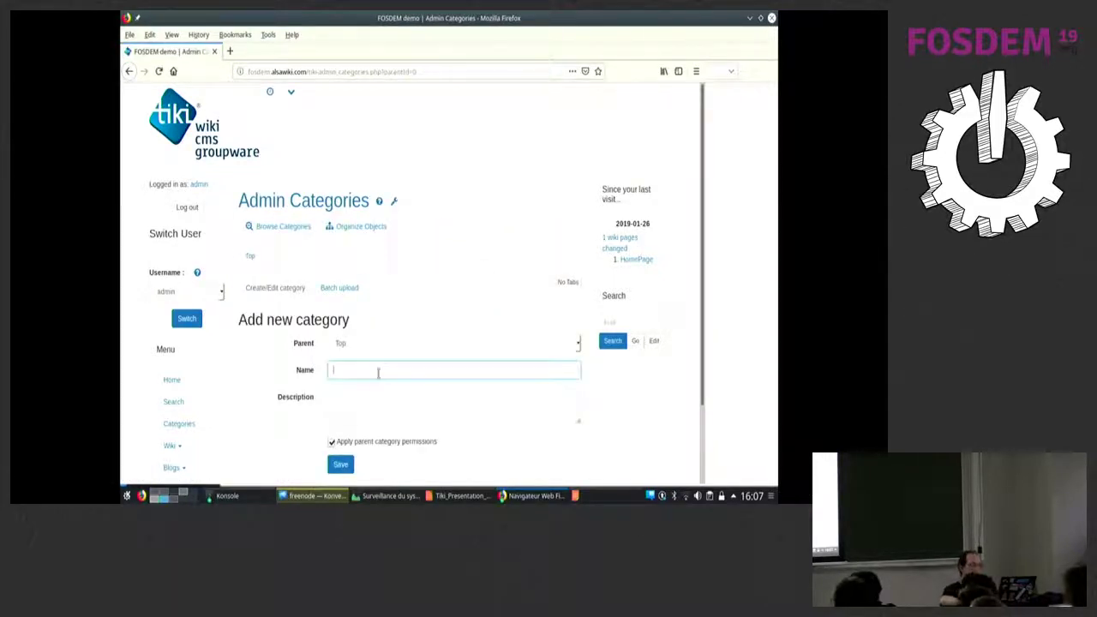
{"action": "left_click", "coordinate": [379, 374]}
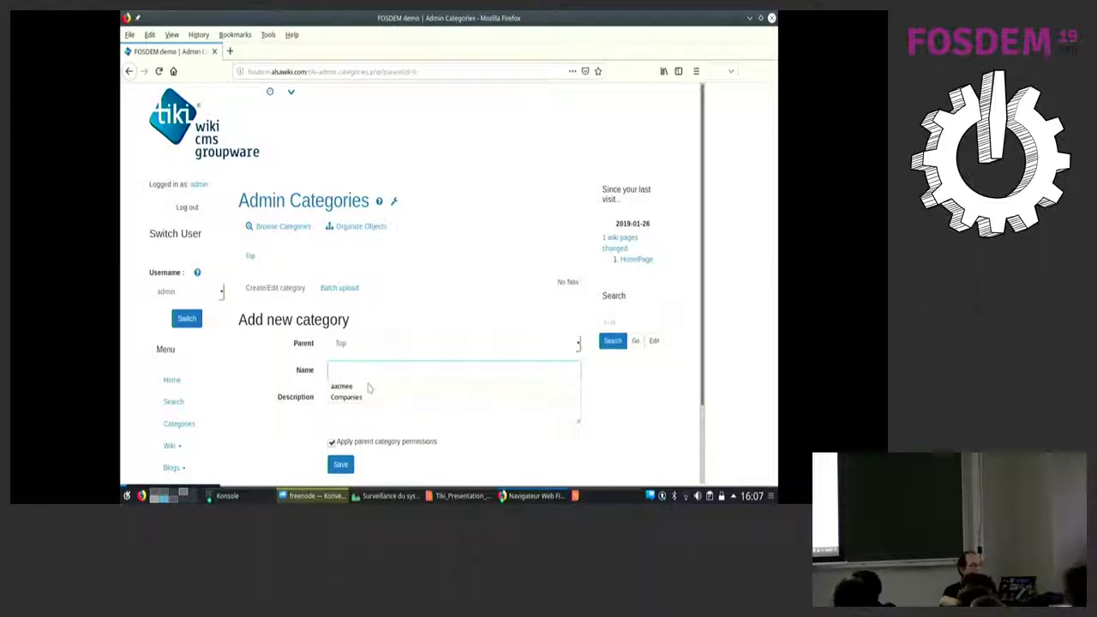
{"action": "type", "text": "aacmew"}
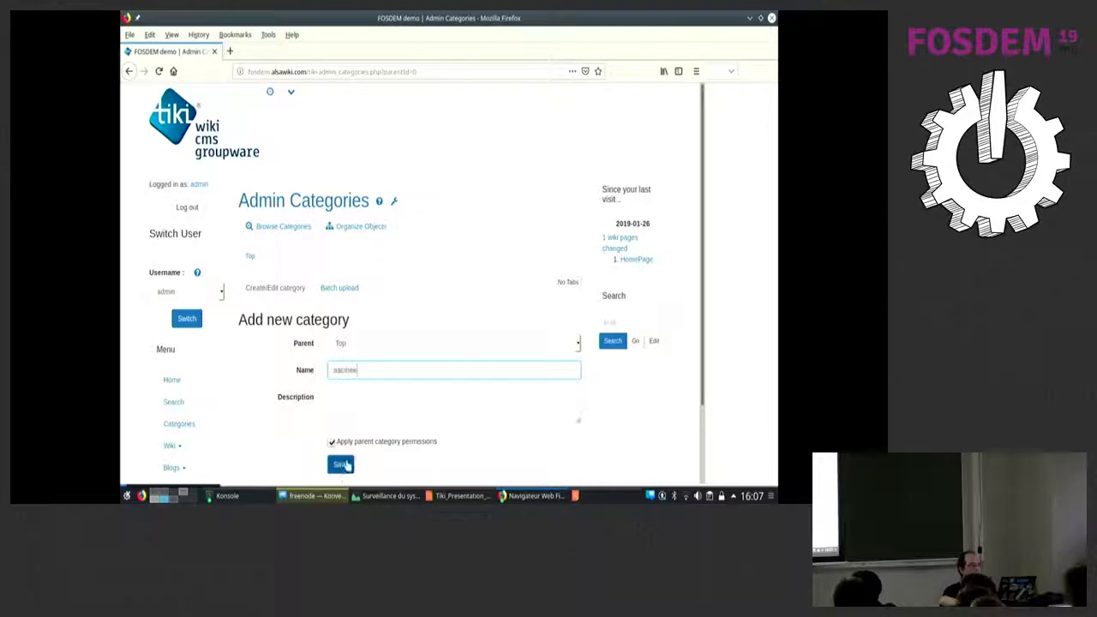
{"action": "left_click", "coordinate": [342, 465]}
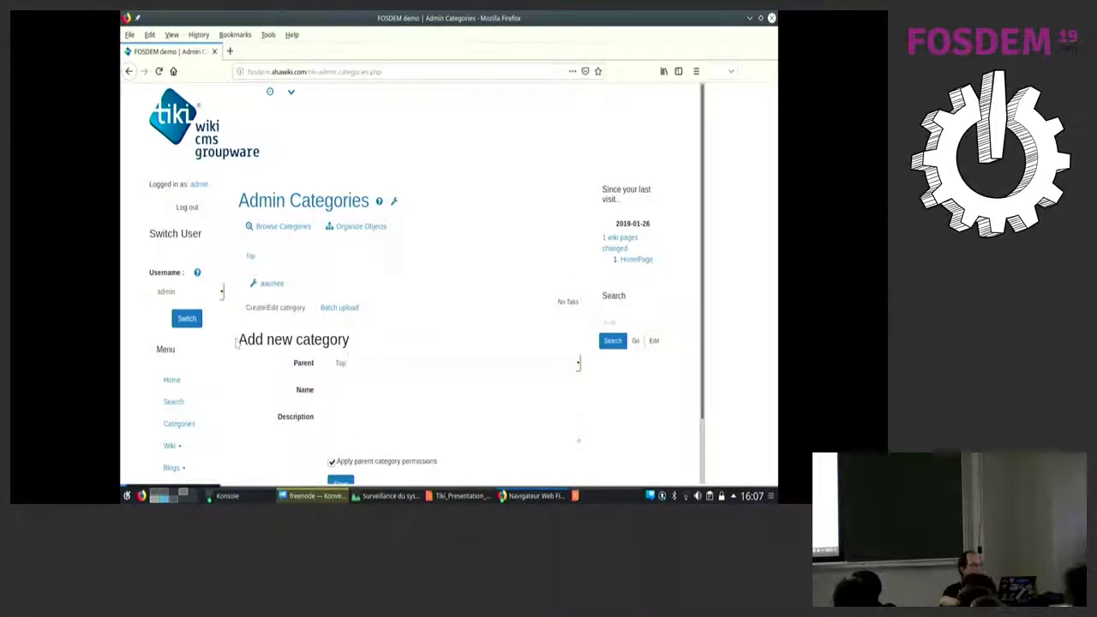
Start creating a user group named aacmee that inherits permissions from Registered.
{"action": "scroll", "coordinate": [233, 353], "scroll_direction": "down", "scroll_amount": 2}
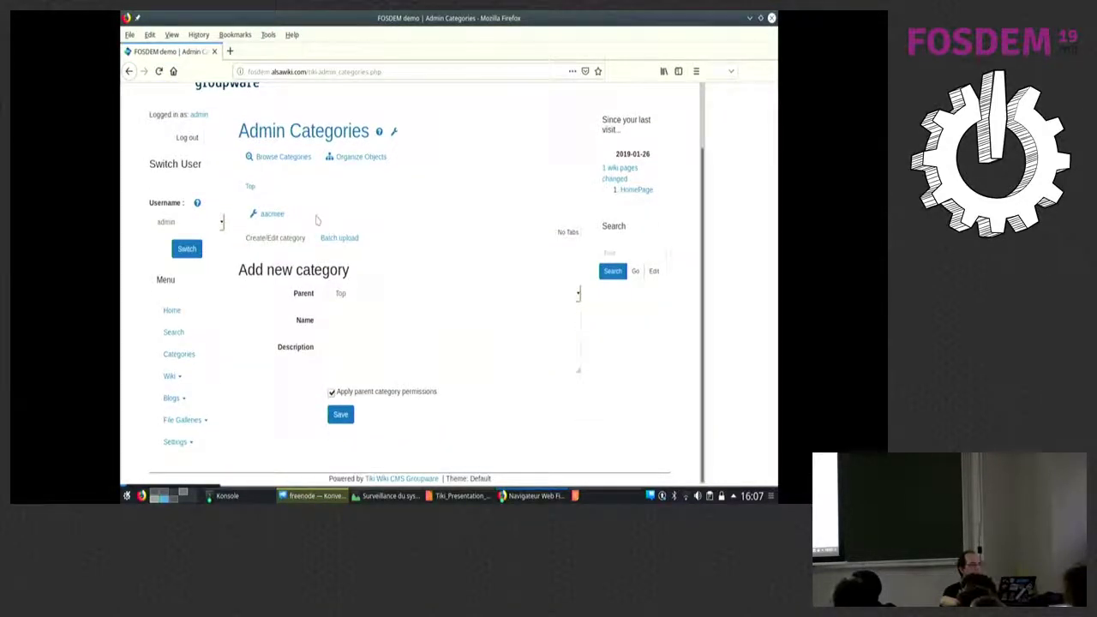
{"action": "scroll", "coordinate": [316, 221], "scroll_direction": "up", "scroll_amount": 2}
{"action": "left_click", "coordinate": [291, 90]}
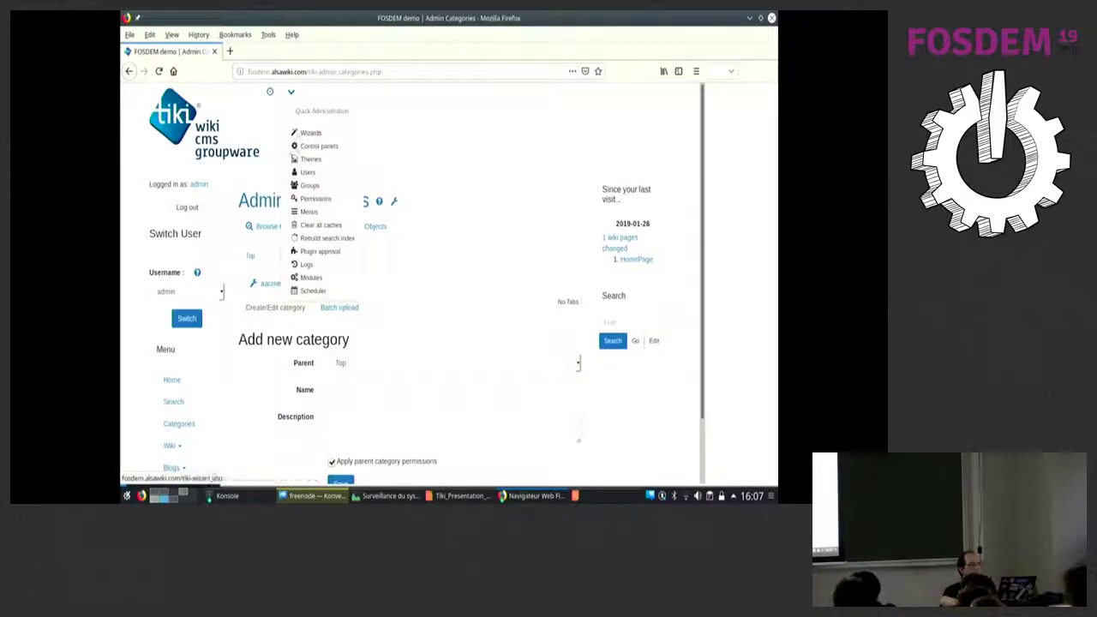
{"action": "left_click", "coordinate": [306, 186]}
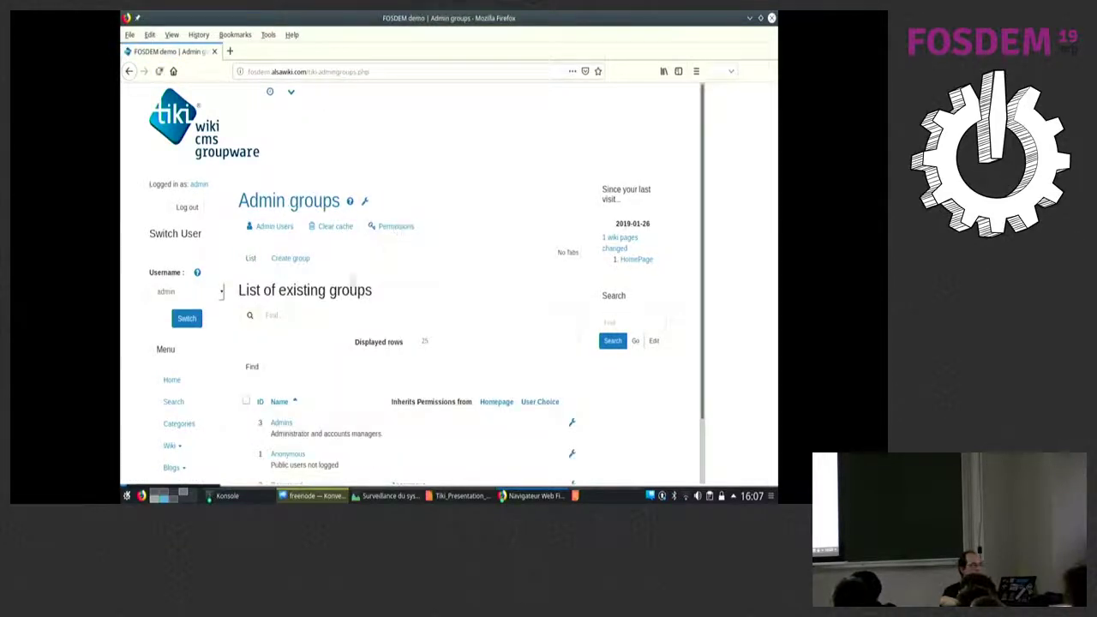
{"action": "scroll", "coordinate": [347, 281], "scroll_direction": "down", "scroll_amount": 1}
{"action": "left_click", "coordinate": [291, 188]}
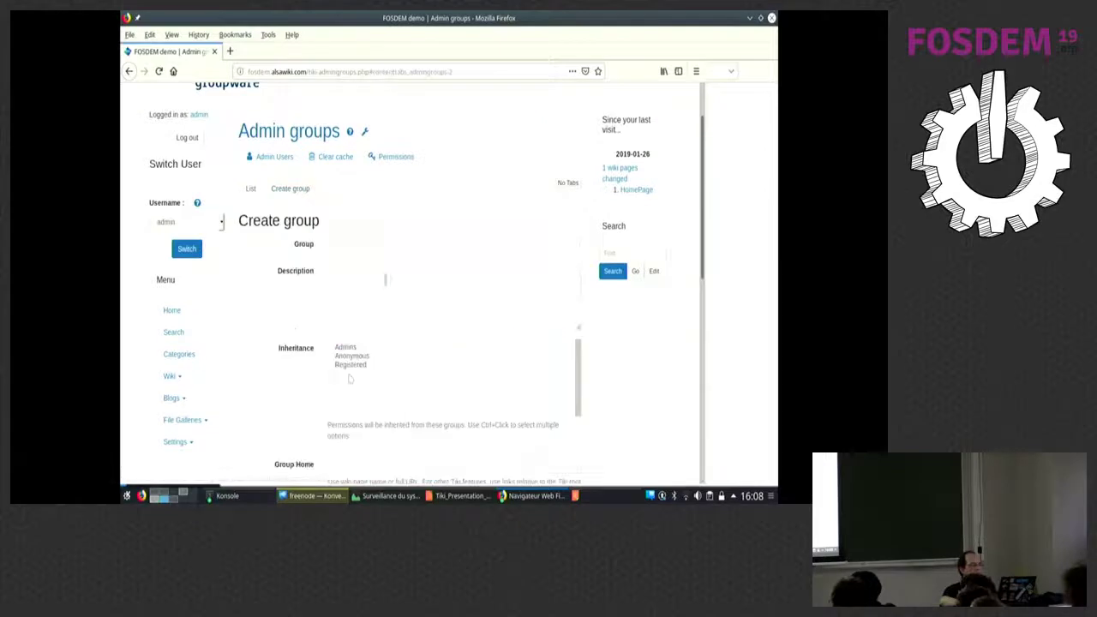
{"action": "left_click", "coordinate": [358, 244]}
{"action": "left_click", "coordinate": [360, 254]}
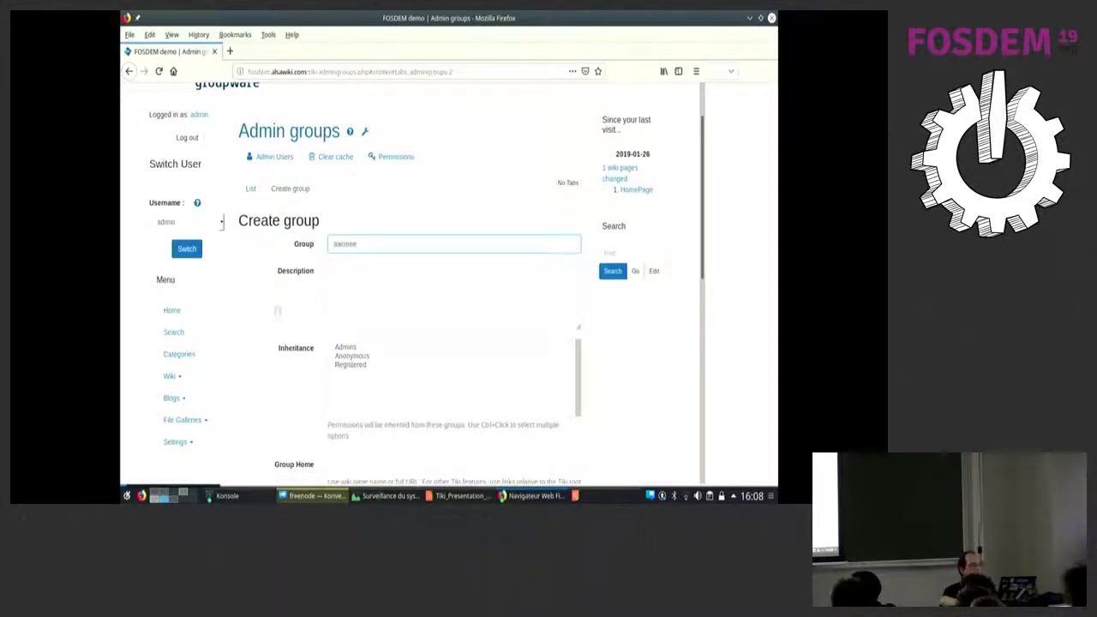
{"action": "left_click", "coordinate": [352, 364]}
Copy the group home page name from the making-of notes and set Group Home to "aacmee - Homepage".
{"action": "scroll", "coordinate": [356, 368], "scroll_direction": "down", "scroll_amount": 3}
{"action": "left_click", "coordinate": [352, 277]}
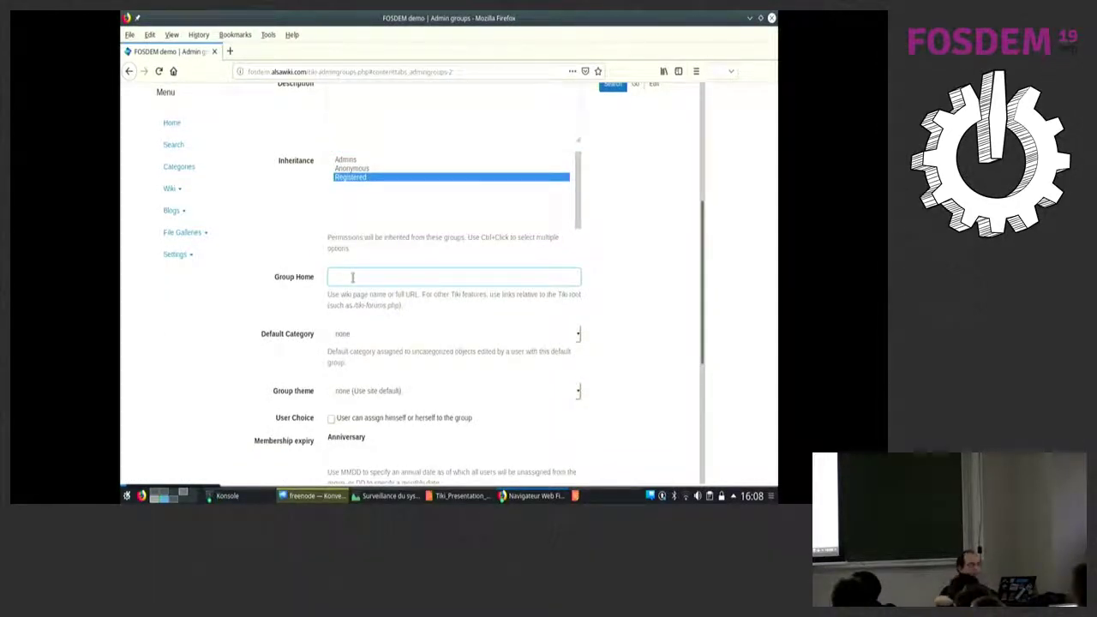
{"action": "key", "text": "alt+Tab"}
{"action": "scroll", "coordinate": [356, 291], "scroll_direction": "down", "scroll_amount": 3}
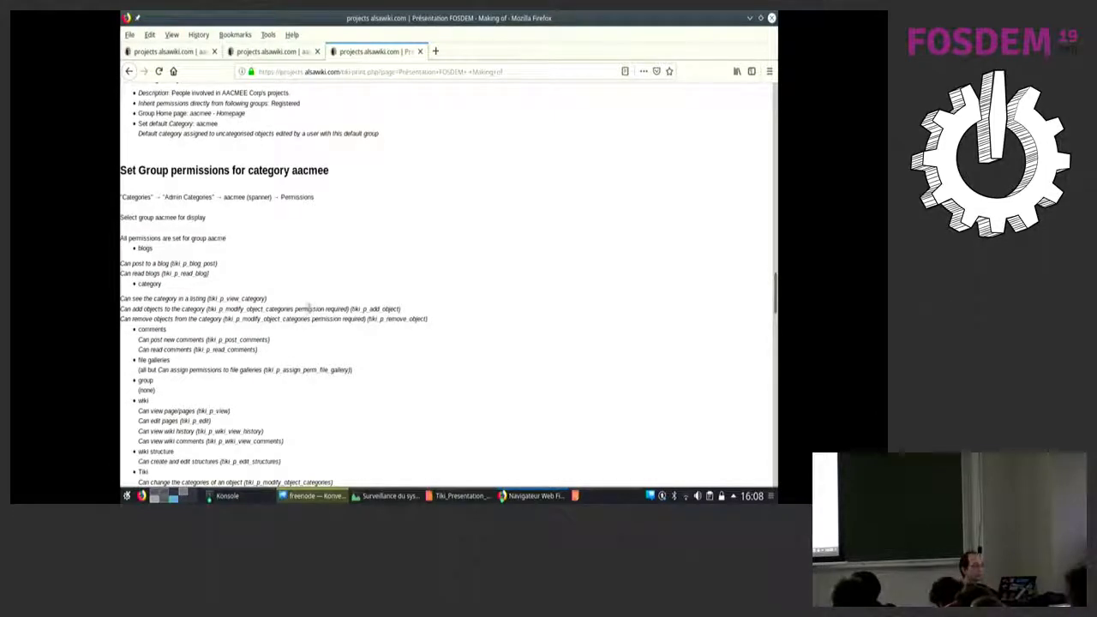
{"action": "scroll", "coordinate": [309, 311], "scroll_direction": "up", "scroll_amount": 3}
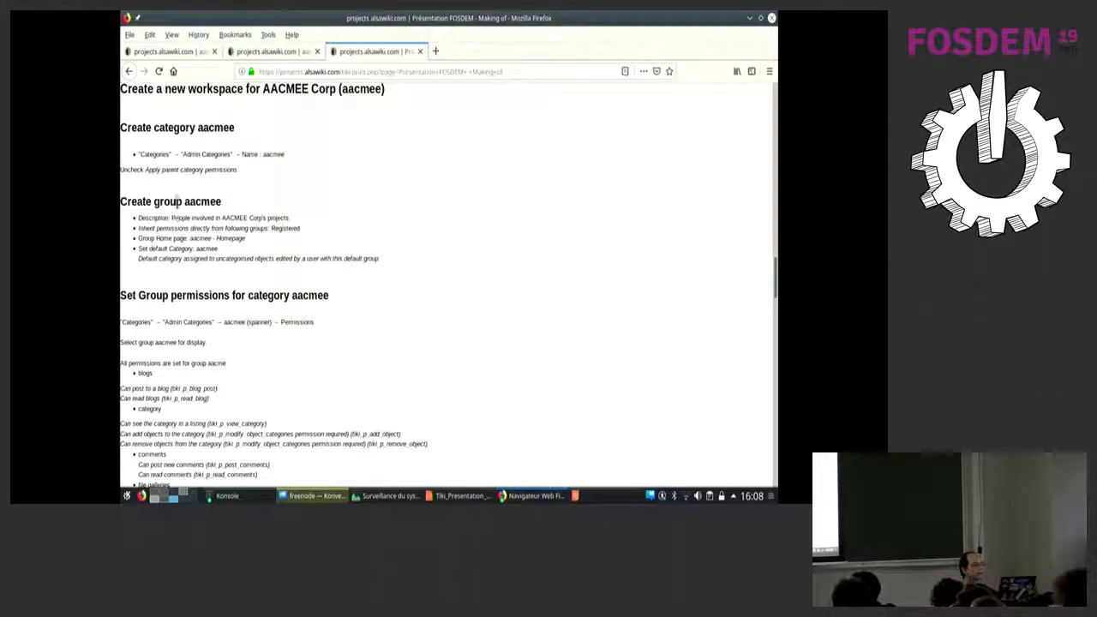
{"action": "left_click_drag", "start_coordinate": [189, 238], "coordinate": [245, 239]}
{"action": "key", "text": "ctrl+c"}
{"action": "key", "text": "alt+Tab"}
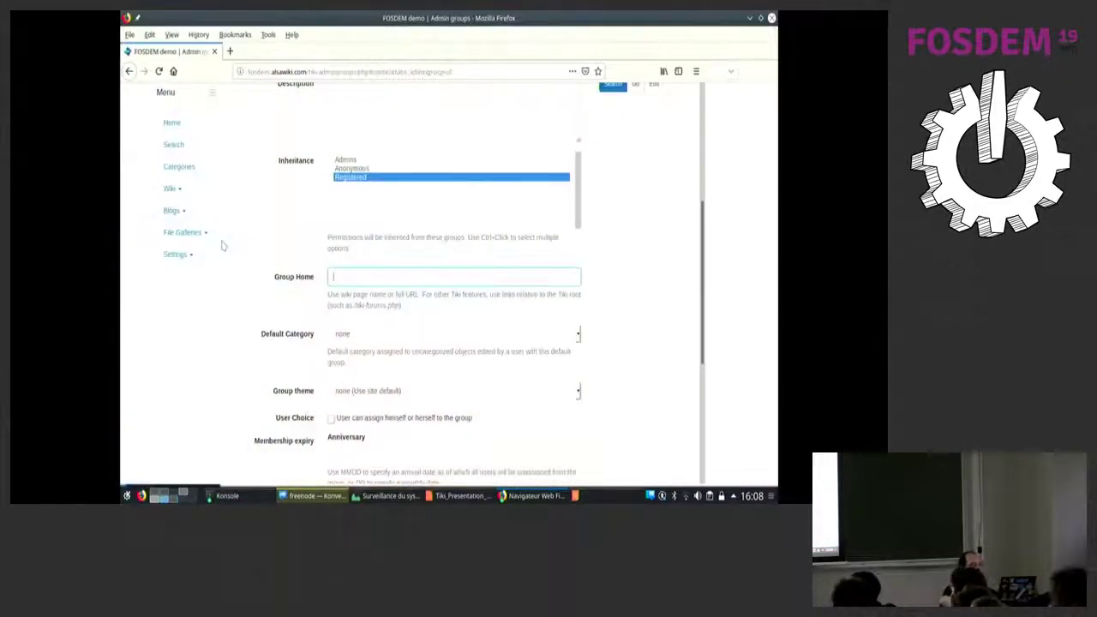
{"action": "key", "text": "ctrl+v"}
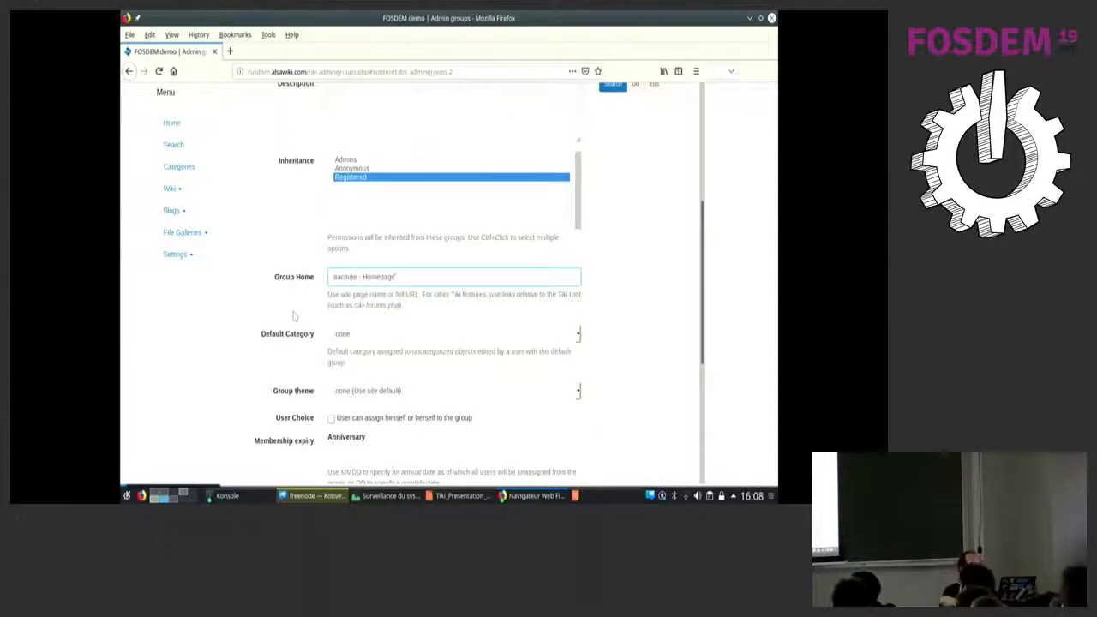
Set the new group's default category to aacmee.
{"action": "scroll", "coordinate": [370, 224], "scroll_direction": "down", "scroll_amount": 3}
{"action": "left_click", "coordinate": [371, 220]}
{"action": "left_click", "coordinate": [372, 245]}
{"action": "scroll", "coordinate": [296, 309], "scroll_direction": "down", "scroll_amount": 3}
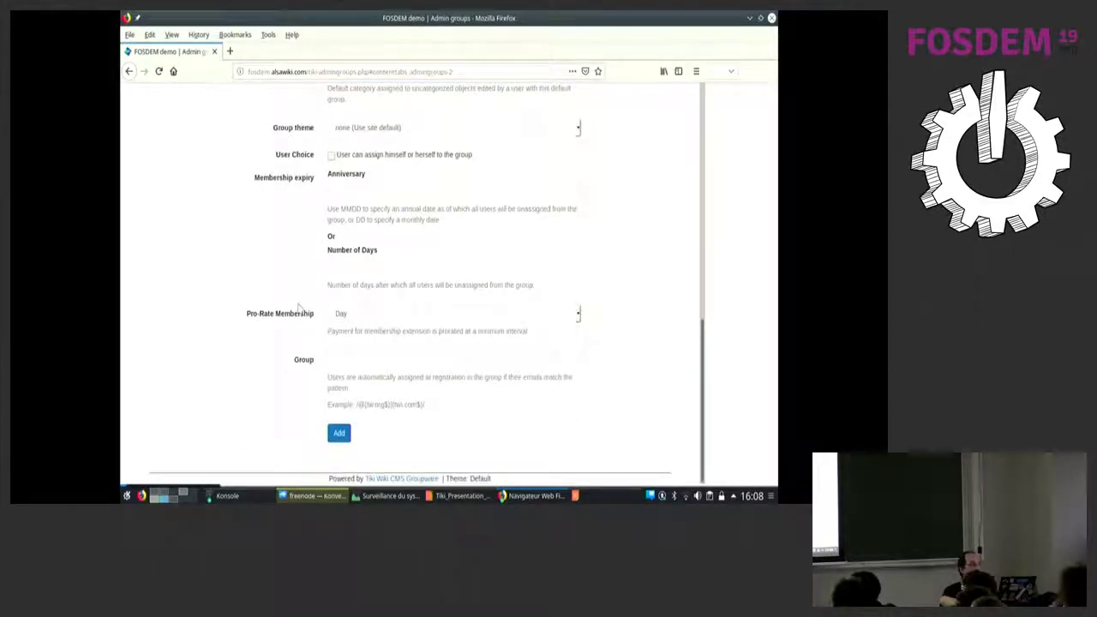
Check the group form, leave the description empty, then add the aacmee group and confirm its creation.
{"action": "scroll", "coordinate": [299, 307], "scroll_direction": "up", "scroll_amount": 8}
{"action": "scroll", "coordinate": [299, 309], "scroll_direction": "down", "scroll_amount": 4}
{"action": "scroll", "coordinate": [299, 309], "scroll_direction": "up", "scroll_amount": 5}
{"action": "left_click", "coordinate": [360, 287]}
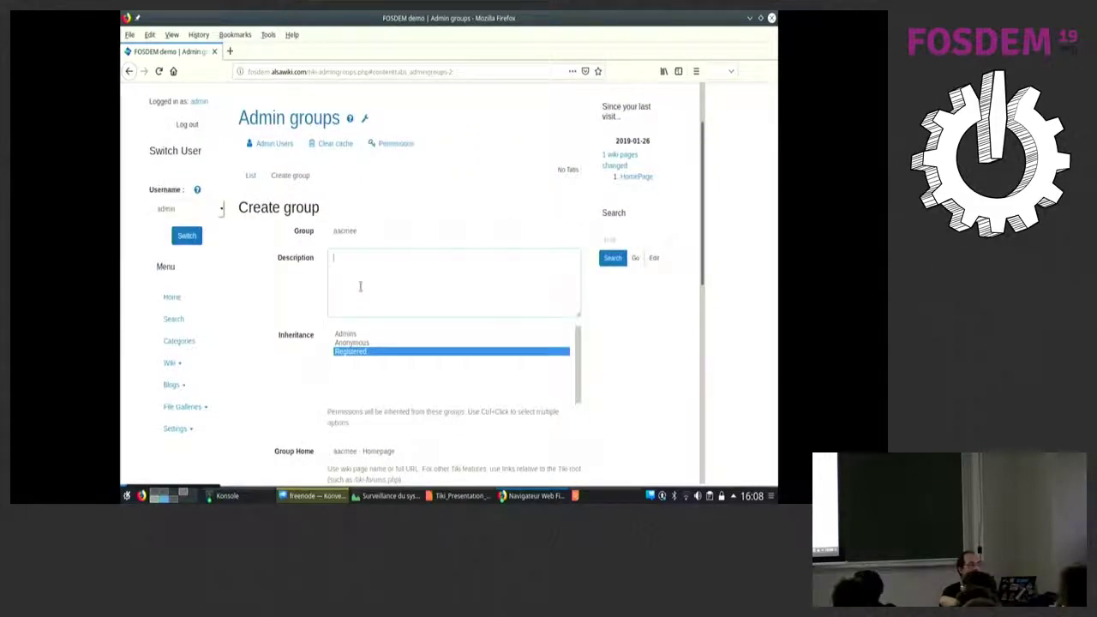
{"action": "scroll", "coordinate": [360, 287], "scroll_direction": "down", "scroll_amount": 10}
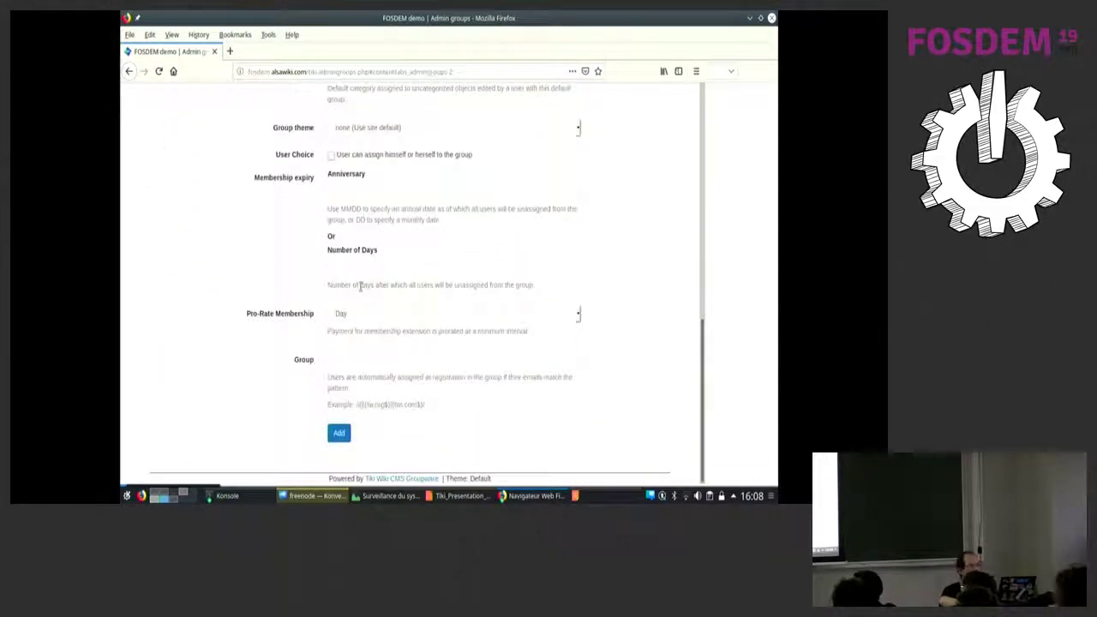
{"action": "left_click", "coordinate": [339, 433]}
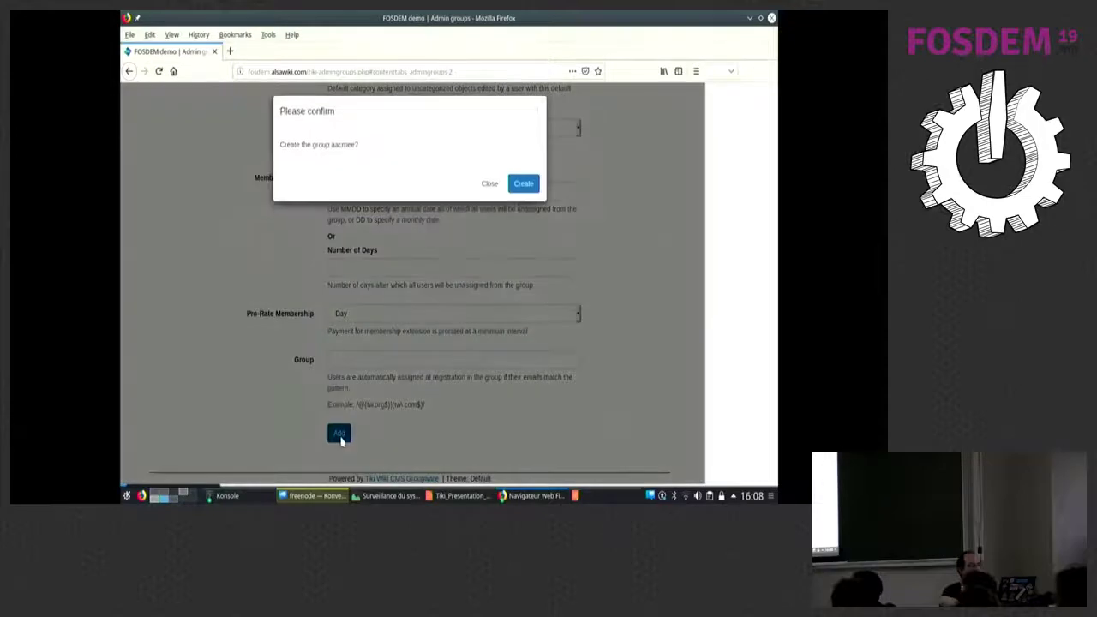
{"action": "left_click", "coordinate": [525, 188]}
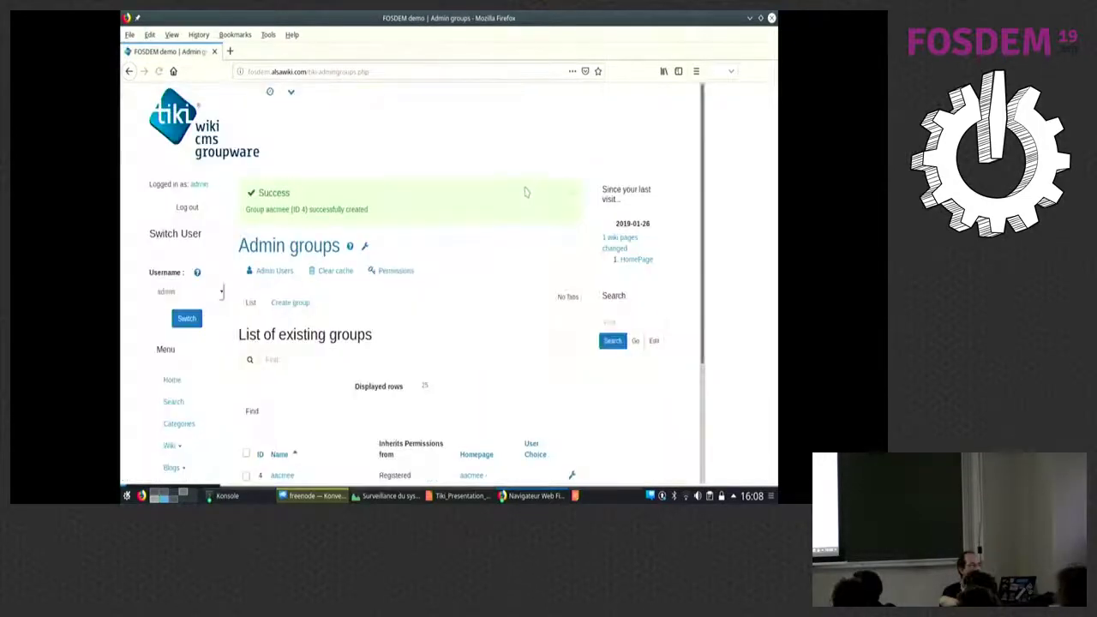
Open the permission assignment page of the aacmee category from category administration and bring up its list of permission sections.
{"action": "scroll", "coordinate": [369, 319], "scroll_direction": "down", "scroll_amount": 3}
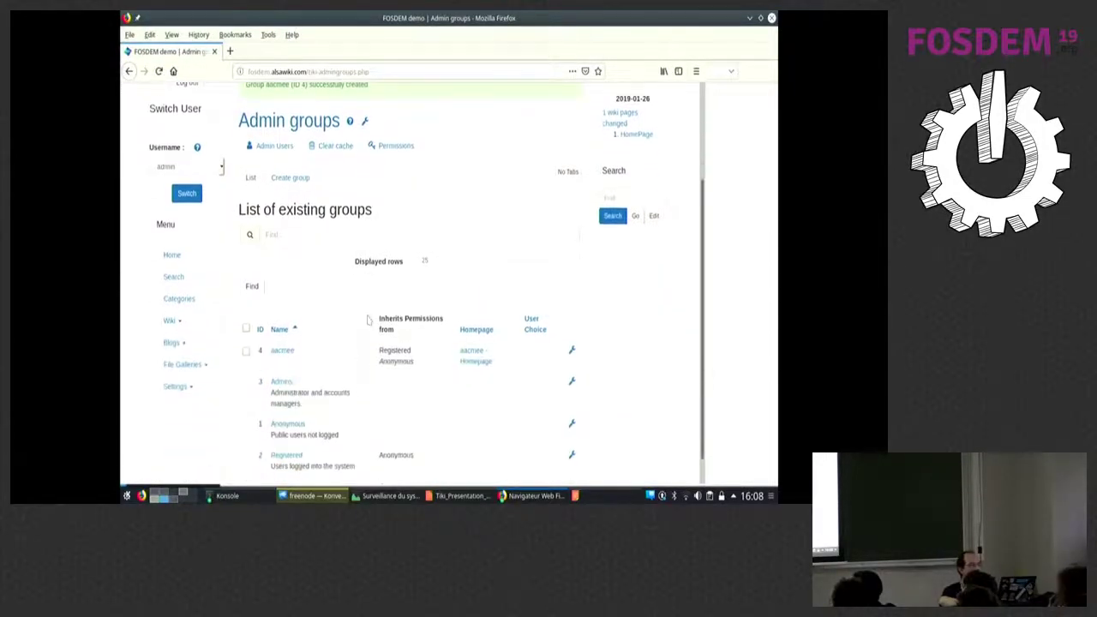
{"action": "left_click", "coordinate": [178, 299]}
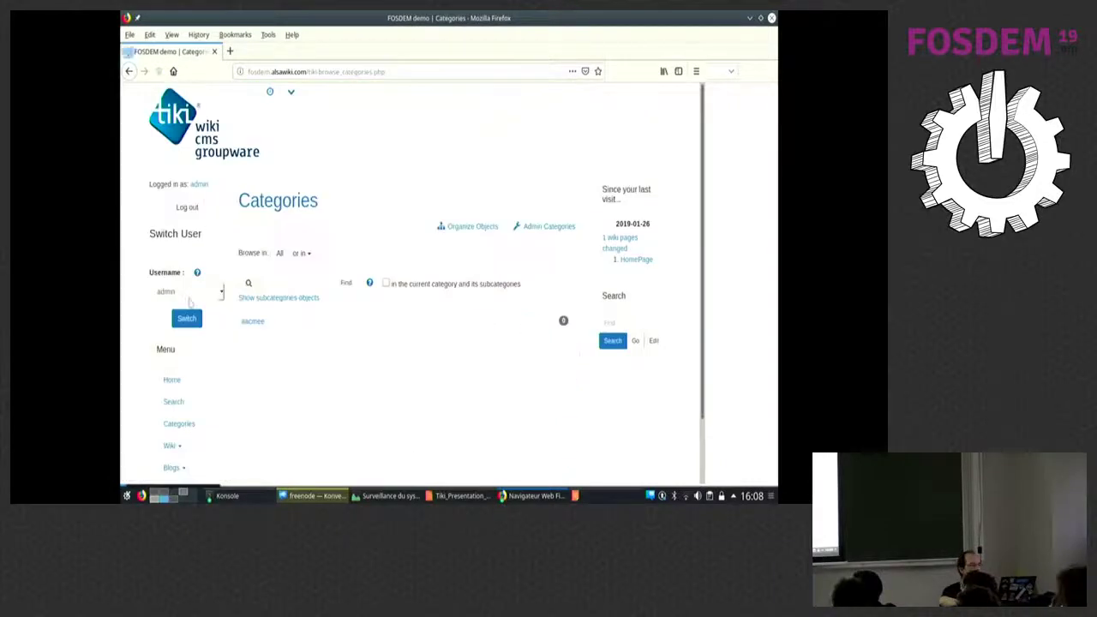
{"action": "left_click", "coordinate": [548, 227]}
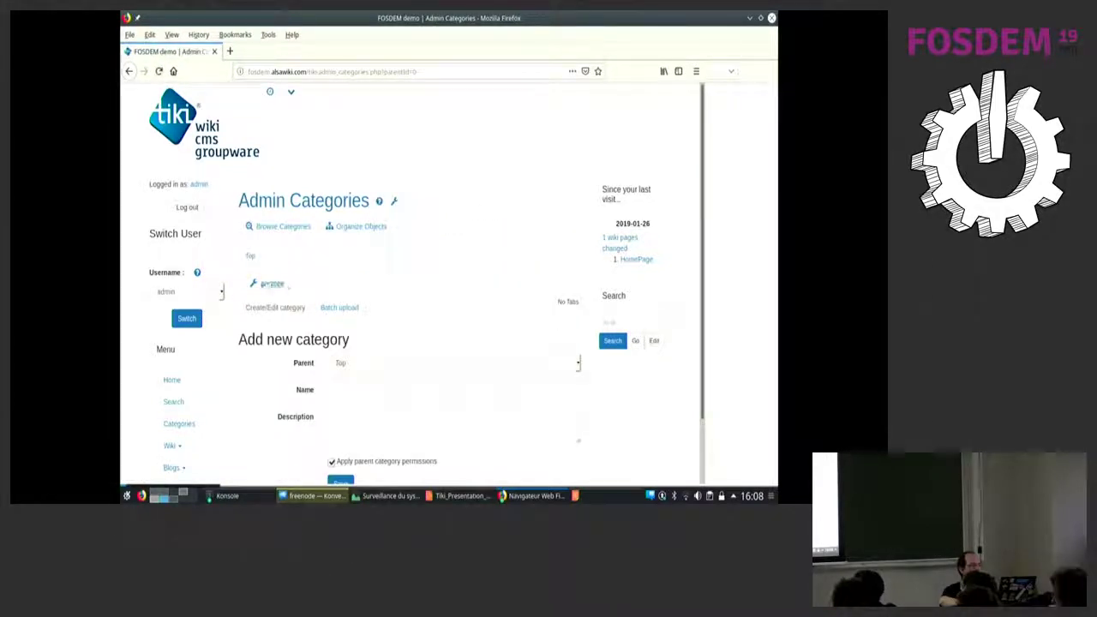
{"action": "mouse_move", "coordinate": [257, 288]}
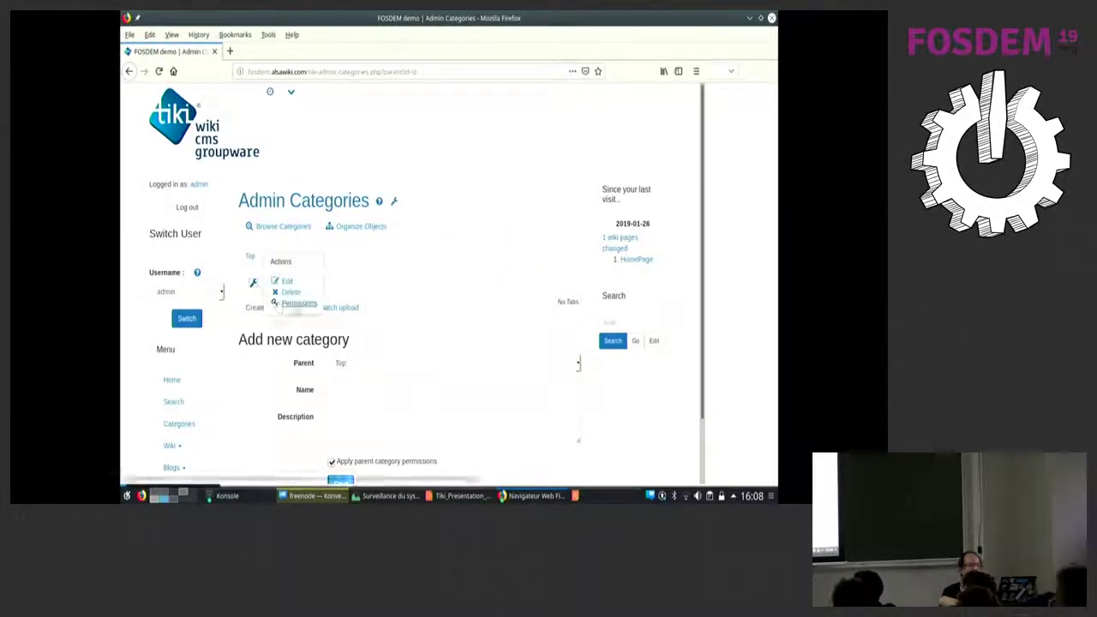
{"action": "left_click", "coordinate": [291, 302]}
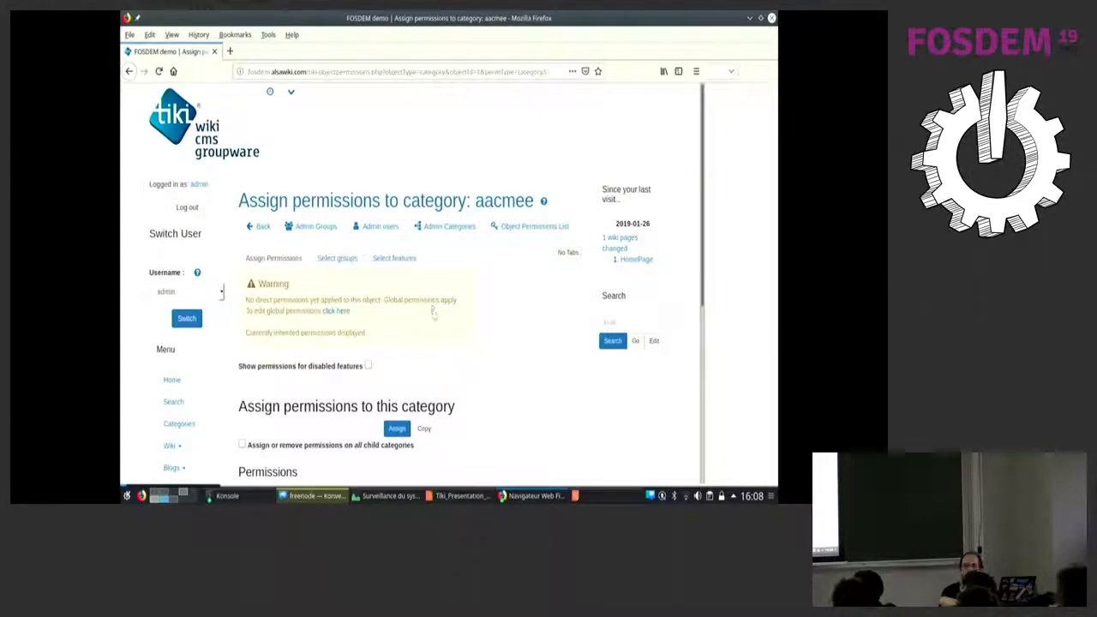
{"action": "scroll", "coordinate": [426, 309], "scroll_direction": "down", "scroll_amount": 2}
{"action": "scroll", "coordinate": [423, 306], "scroll_direction": "down", "scroll_amount": 3}
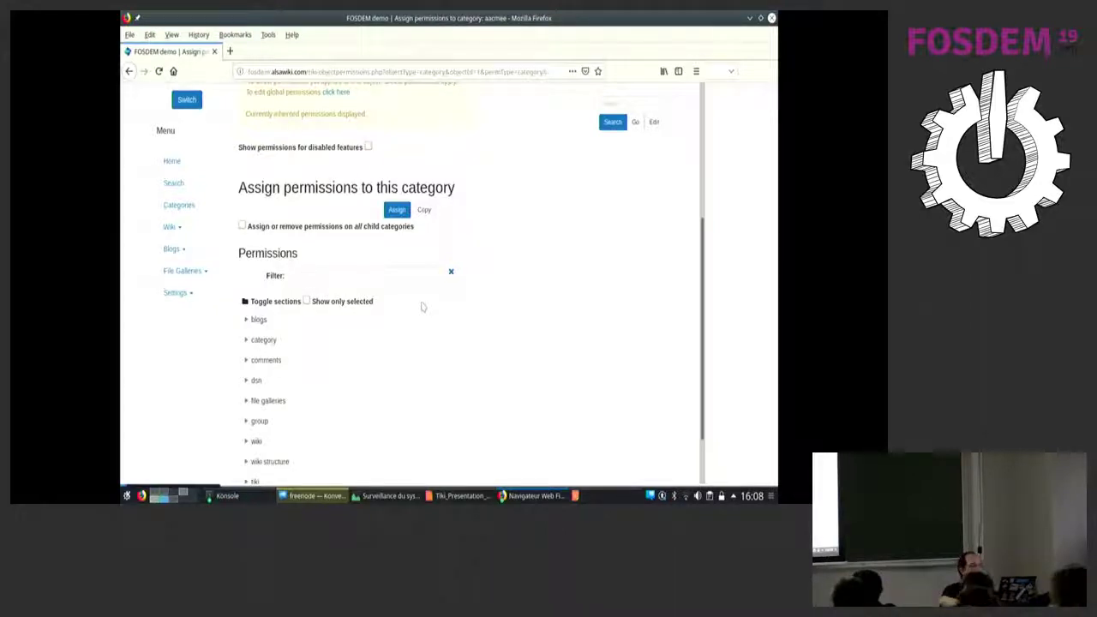
{"action": "scroll", "coordinate": [394, 290], "scroll_direction": "down", "scroll_amount": 2}
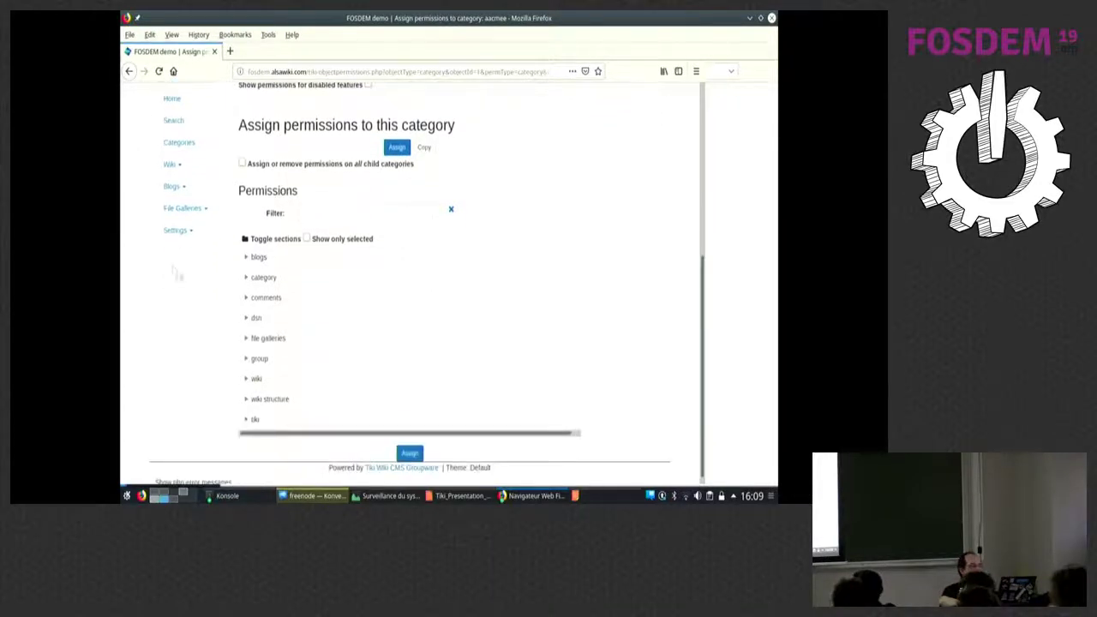
{"action": "left_click", "coordinate": [246, 258]}
{"action": "scroll", "coordinate": [246, 259], "scroll_direction": "down", "scroll_amount": 3}
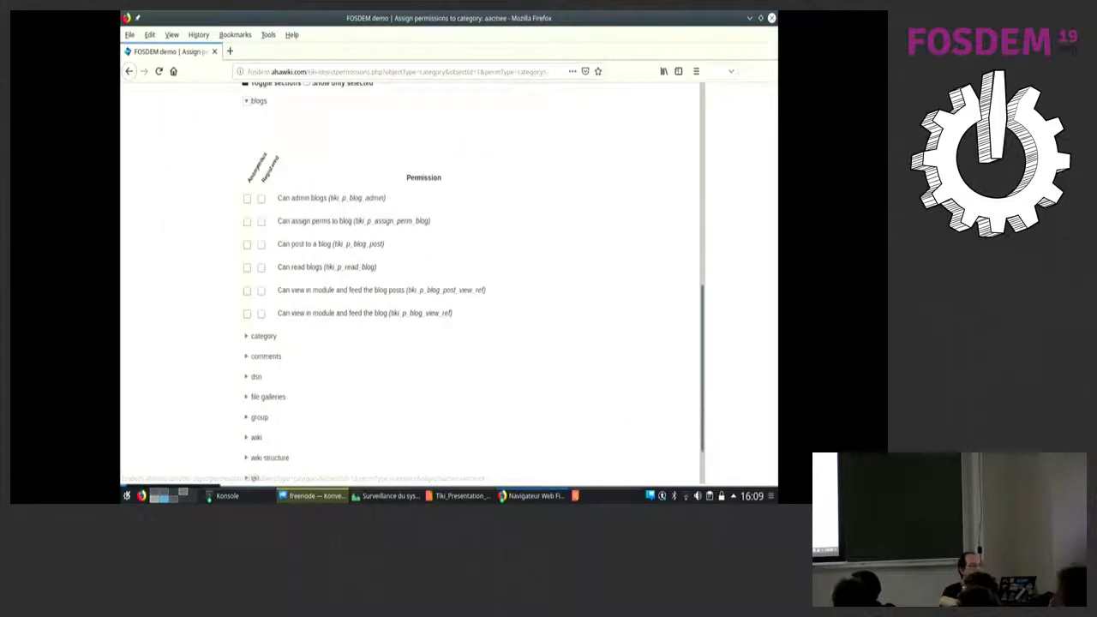
{"action": "left_click", "coordinate": [262, 246]}
{"action": "scroll", "coordinate": [272, 247], "scroll_direction": "up", "scroll_amount": 4}
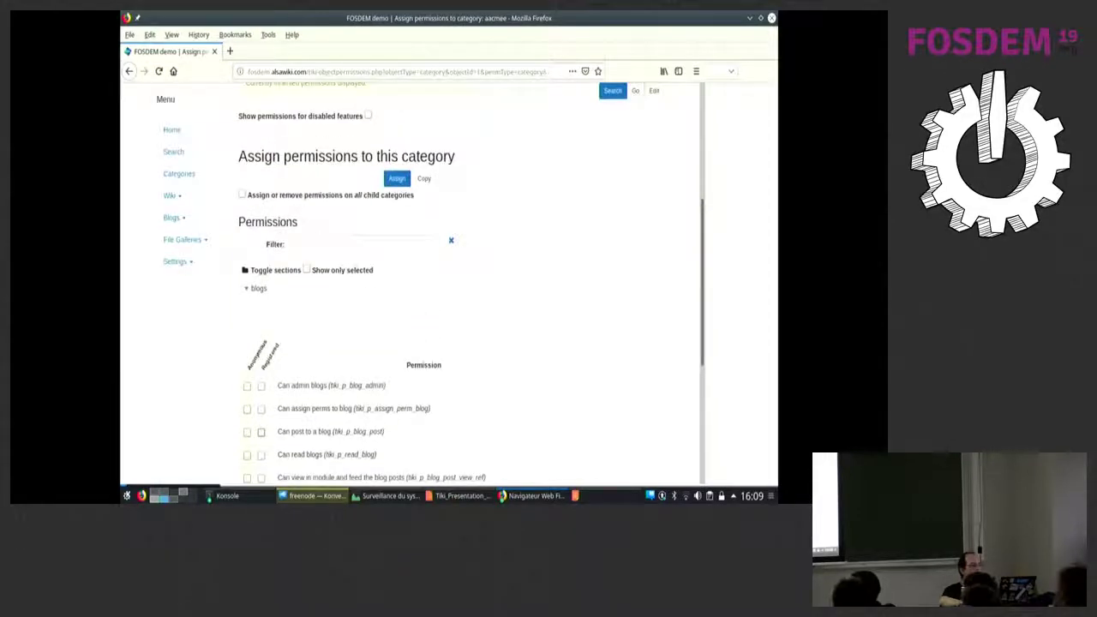
Include the aacmee group alongside Anonymous and Registered in the groups displayed for this category's permissions.
{"action": "scroll", "coordinate": [337, 214], "scroll_direction": "up", "scroll_amount": 5}
{"action": "left_click", "coordinate": [337, 170]}
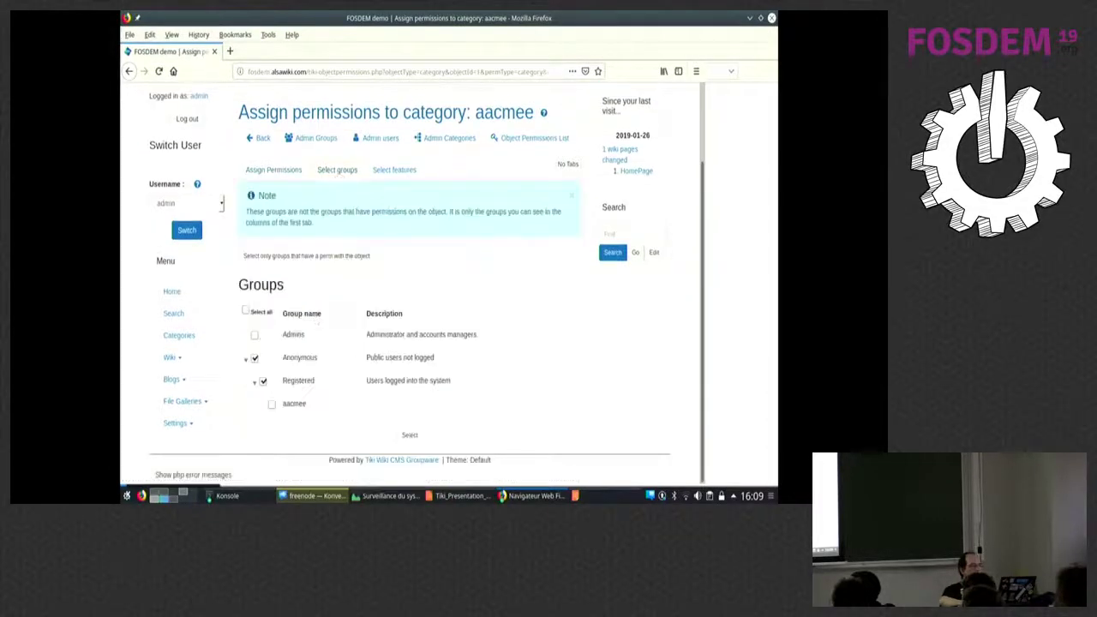
{"action": "left_click", "coordinate": [411, 435]}
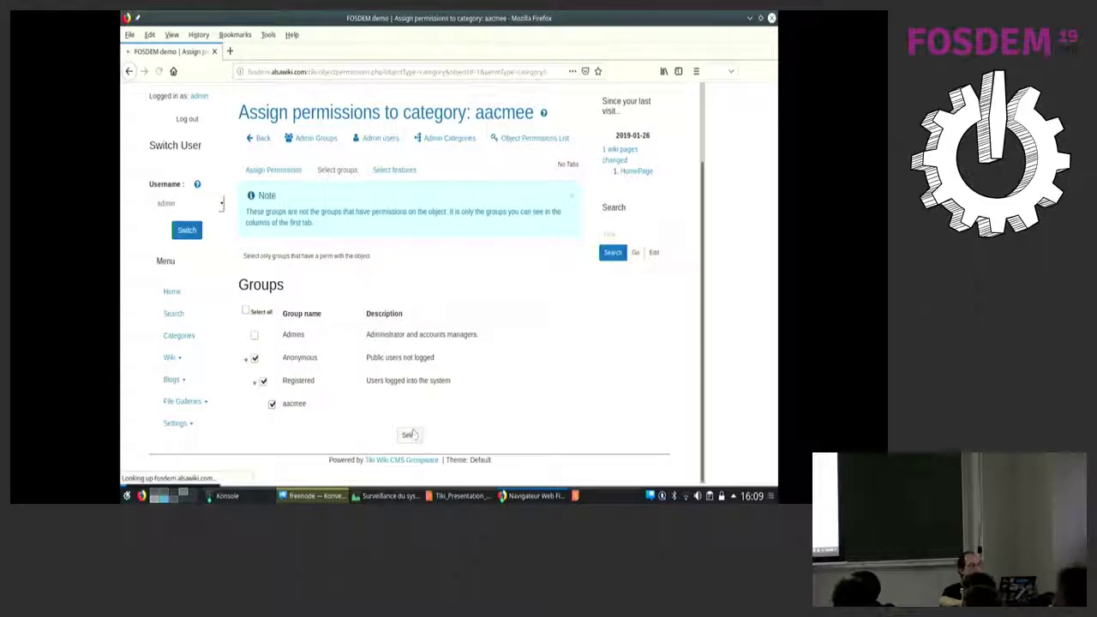
Grant the aacmee group the blogs permissions to post to a blog and read blogs.
{"action": "scroll", "coordinate": [435, 334], "scroll_direction": "down", "scroll_amount": 3}
{"action": "scroll", "coordinate": [435, 335], "scroll_direction": "down", "scroll_amount": 2}
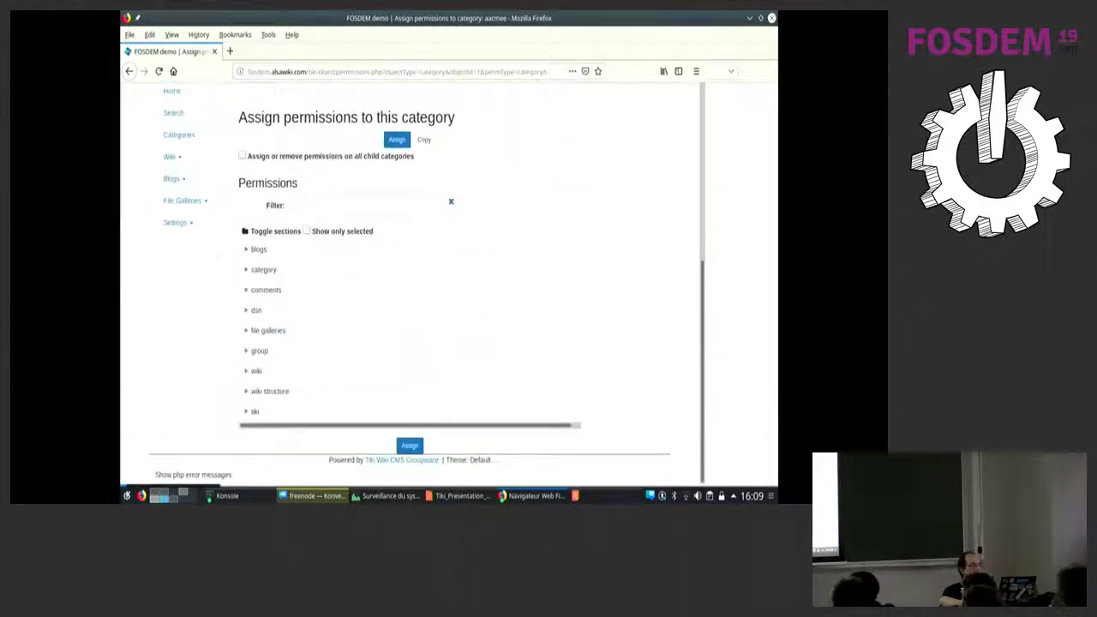
{"action": "left_click", "coordinate": [249, 250]}
{"action": "scroll", "coordinate": [248, 259], "scroll_direction": "down", "scroll_amount": 3}
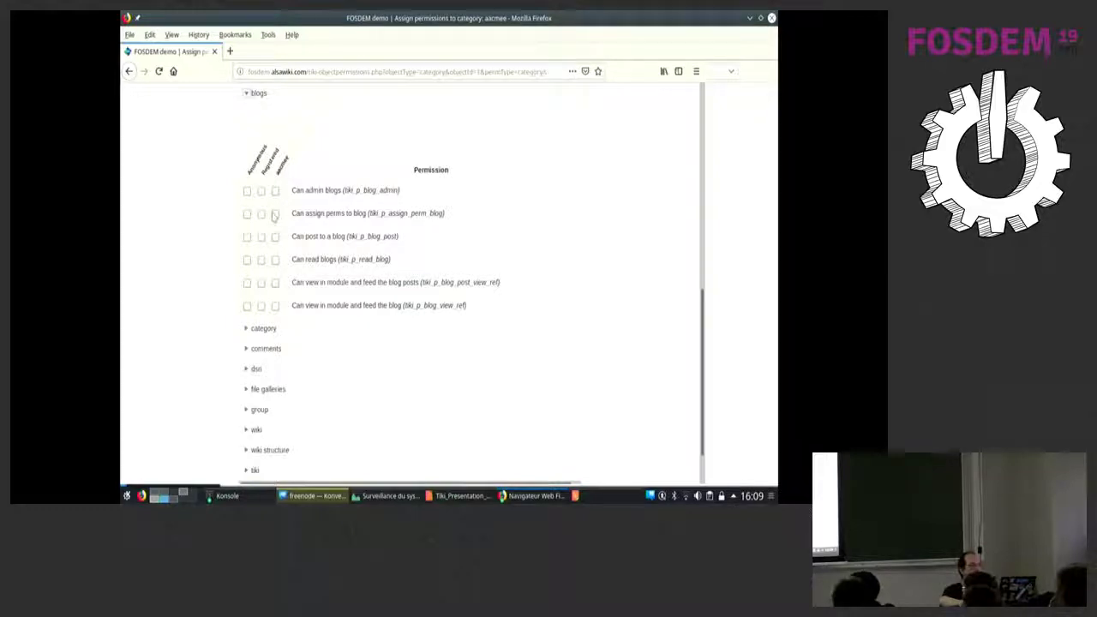
{"action": "left_click", "coordinate": [276, 263]}
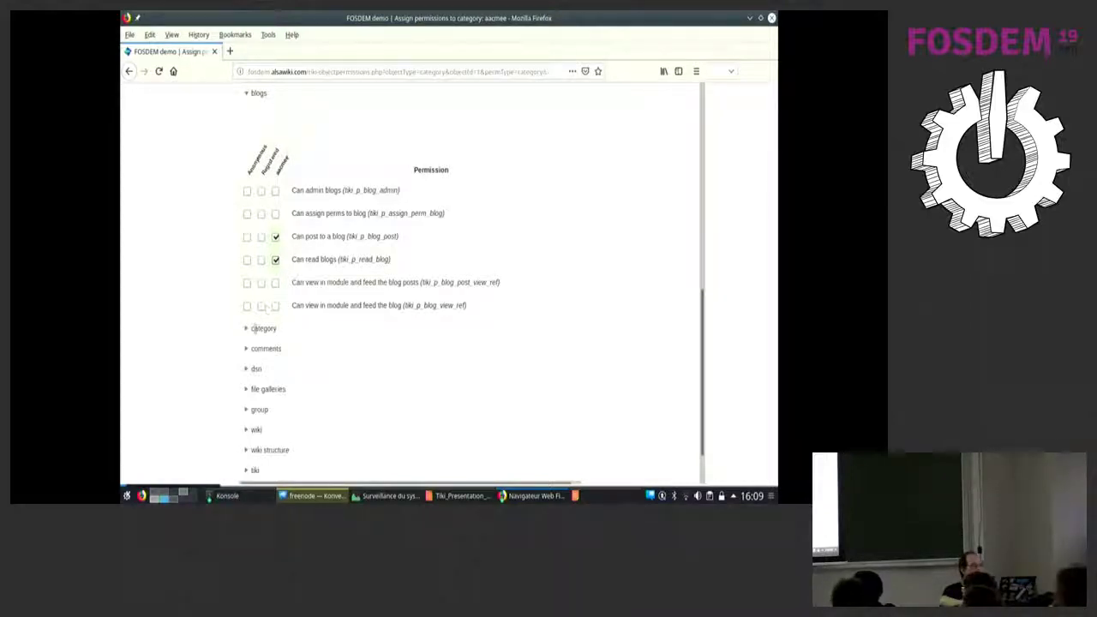
Grant the aacmee group permission to see the category in a listing and to add and remove objects in it.
{"action": "left_click", "coordinate": [258, 329]}
{"action": "scroll", "coordinate": [311, 382], "scroll_direction": "down", "scroll_amount": 3}
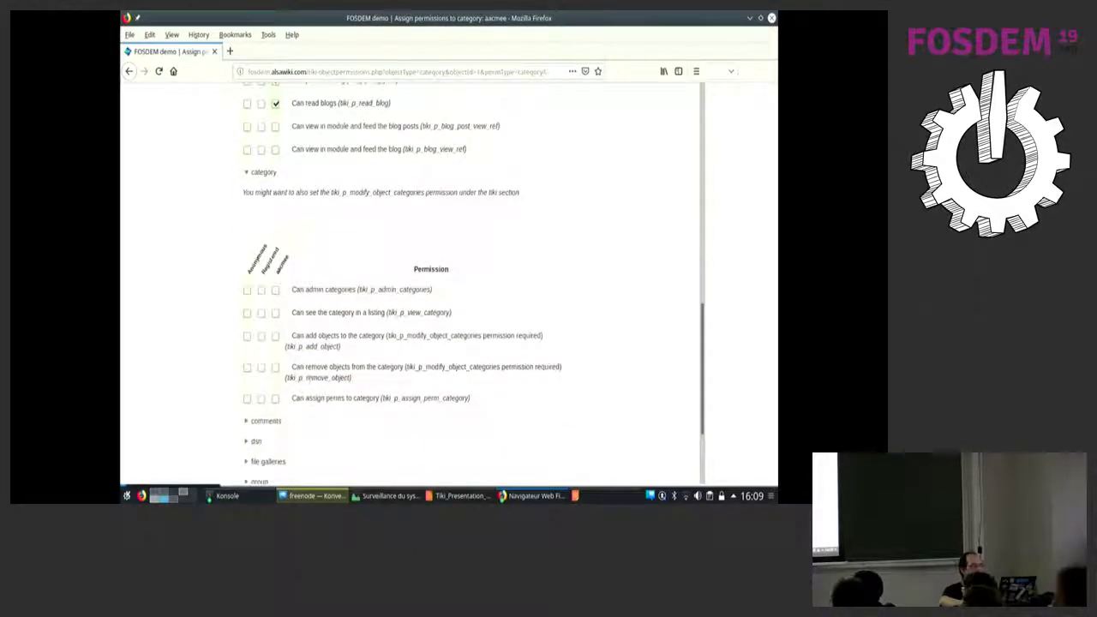
{"action": "left_click", "coordinate": [275, 313]}
{"action": "left_click", "coordinate": [275, 366]}
{"action": "scroll", "coordinate": [274, 367], "scroll_direction": "down", "scroll_amount": 3}
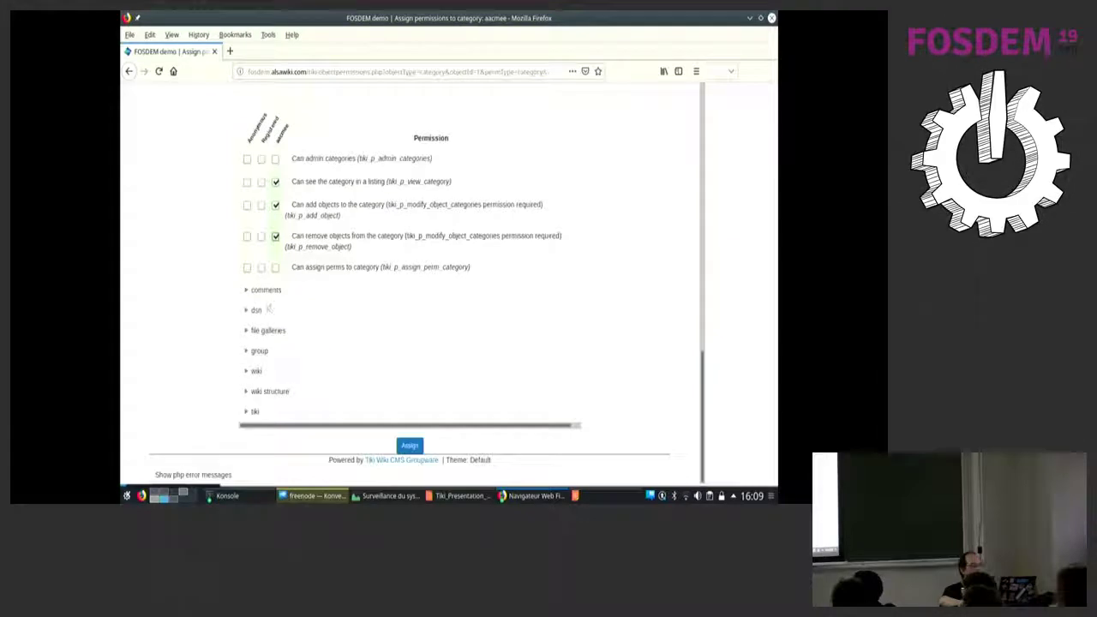
Grant the aacmee group the comments permissions to read comments and admin comments.
{"action": "left_click", "coordinate": [264, 290]}
{"action": "scroll", "coordinate": [274, 257], "scroll_direction": "down", "scroll_amount": 3}
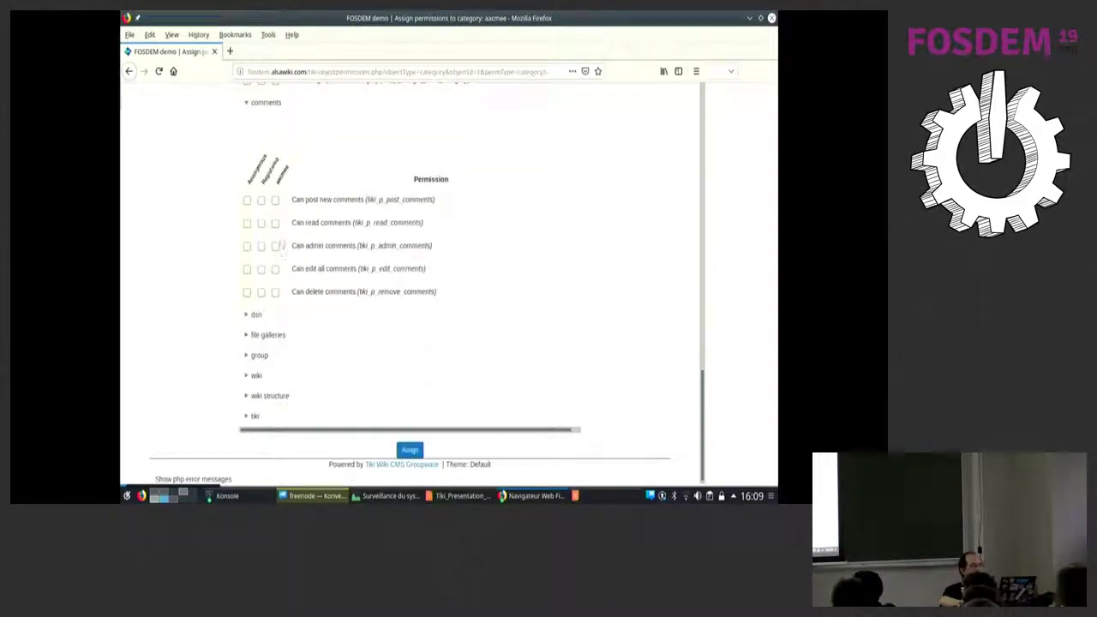
{"action": "left_click", "coordinate": [275, 223]}
{"action": "left_click", "coordinate": [275, 246]}
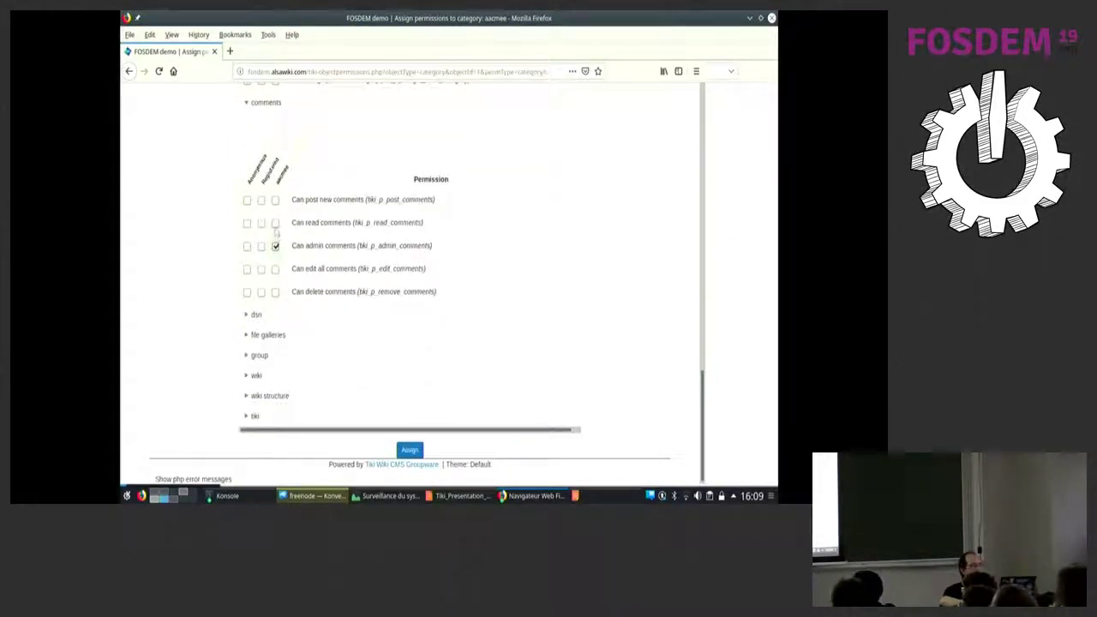
{"action": "scroll", "coordinate": [275, 221], "scroll_direction": "down", "scroll_amount": 1}
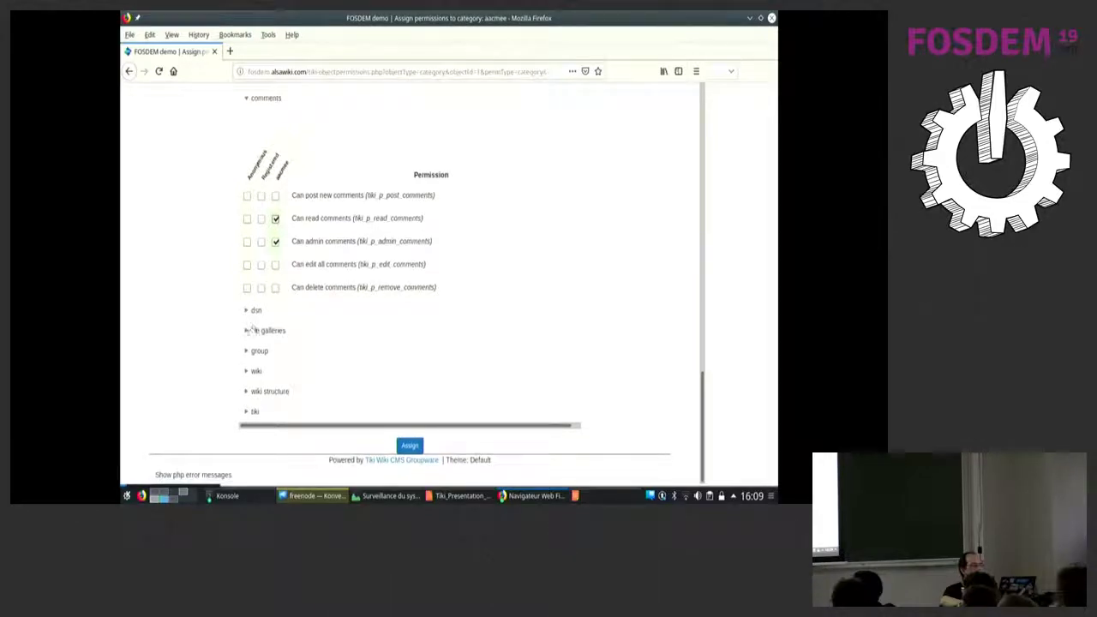
Grant the aacmee group all file galleries permissions except assigning permissions to file galleries.
{"action": "left_click", "coordinate": [248, 335]}
{"action": "scroll", "coordinate": [248, 335], "scroll_direction": "down", "scroll_amount": 3}
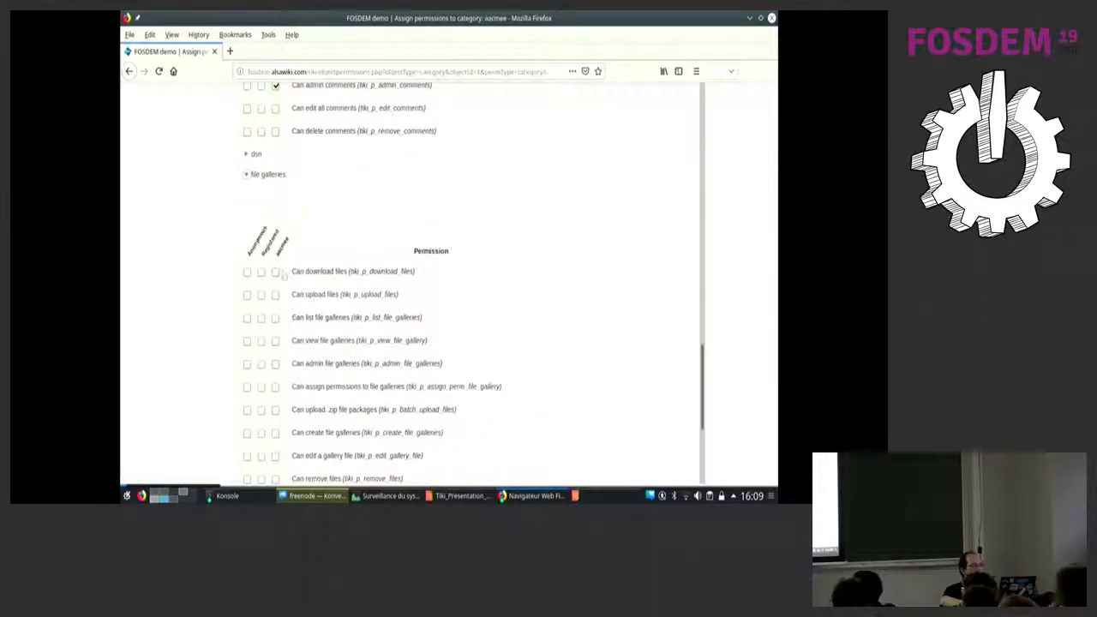
{"action": "left_click", "coordinate": [275, 273]}
{"action": "left_click", "coordinate": [275, 295]}
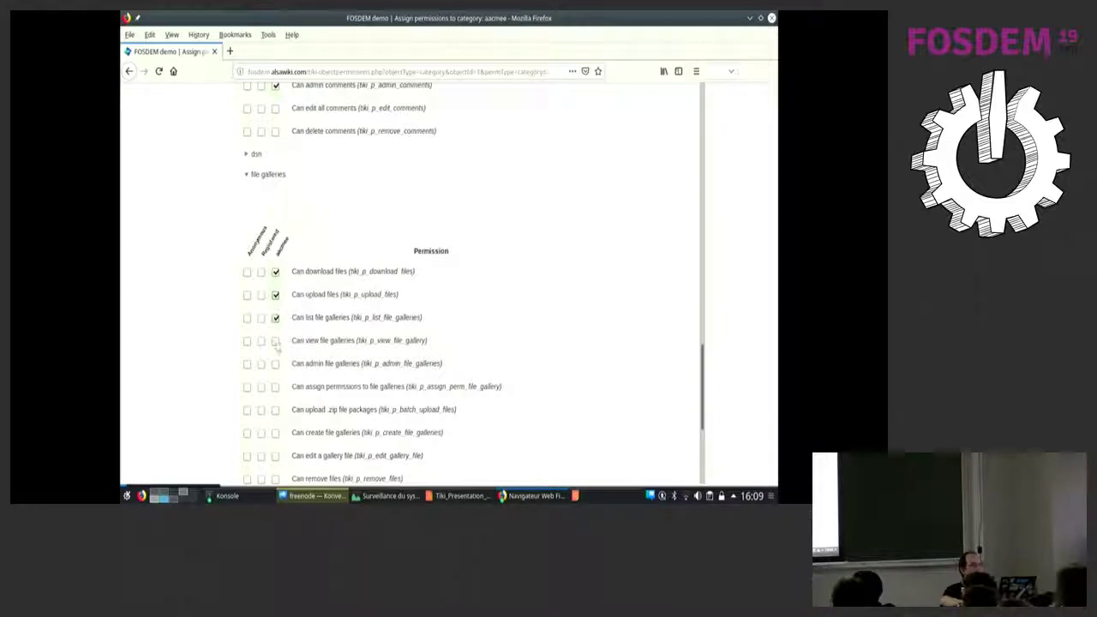
{"action": "left_click", "coordinate": [275, 364]}
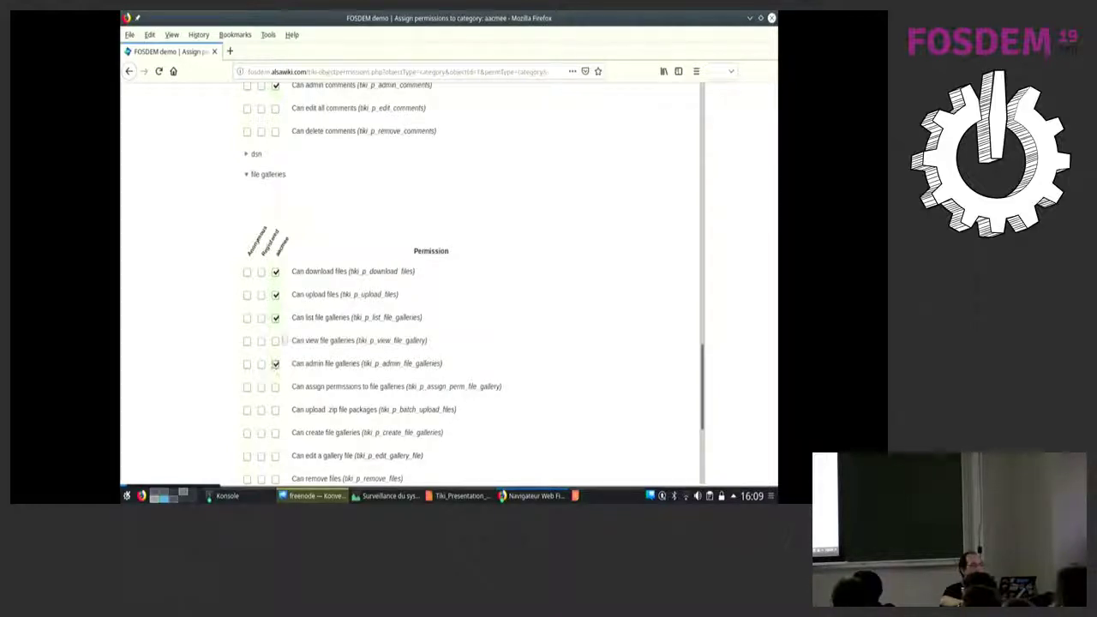
{"action": "left_click", "coordinate": [275, 342]}
{"action": "left_click", "coordinate": [276, 387]}
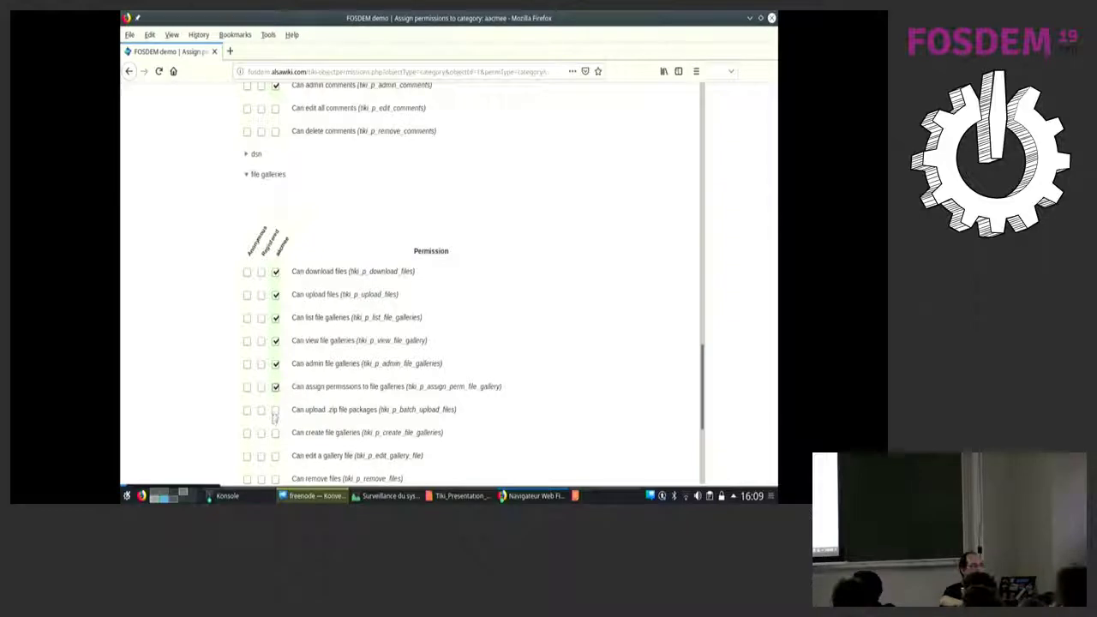
{"action": "left_click", "coordinate": [276, 410]}
{"action": "scroll", "coordinate": [275, 412], "scroll_direction": "down", "scroll_amount": 3}
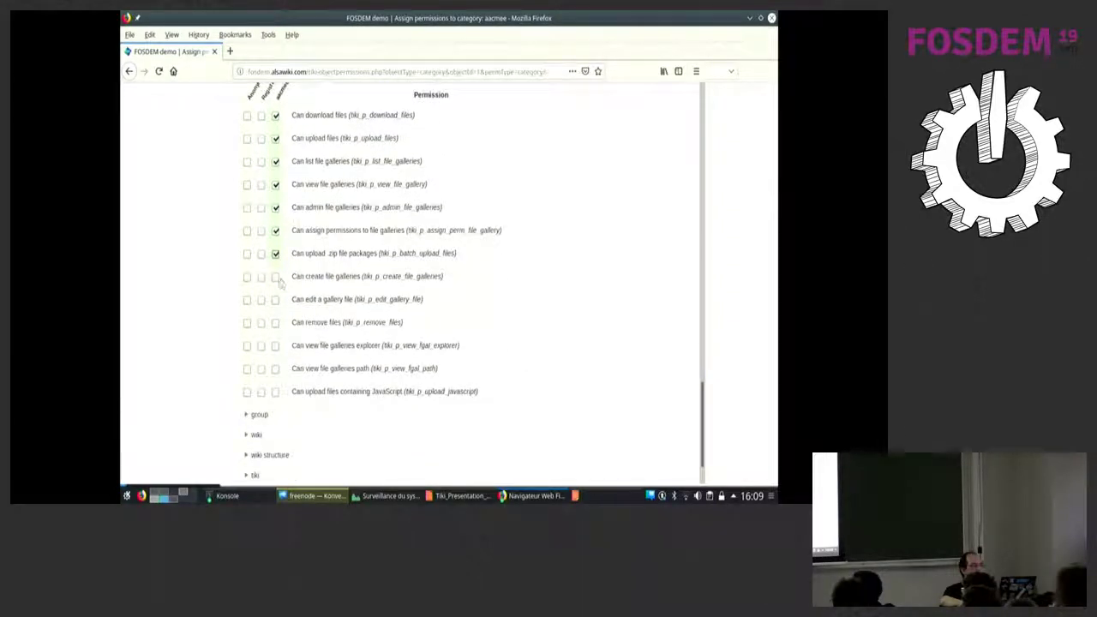
{"action": "left_click", "coordinate": [275, 346]}
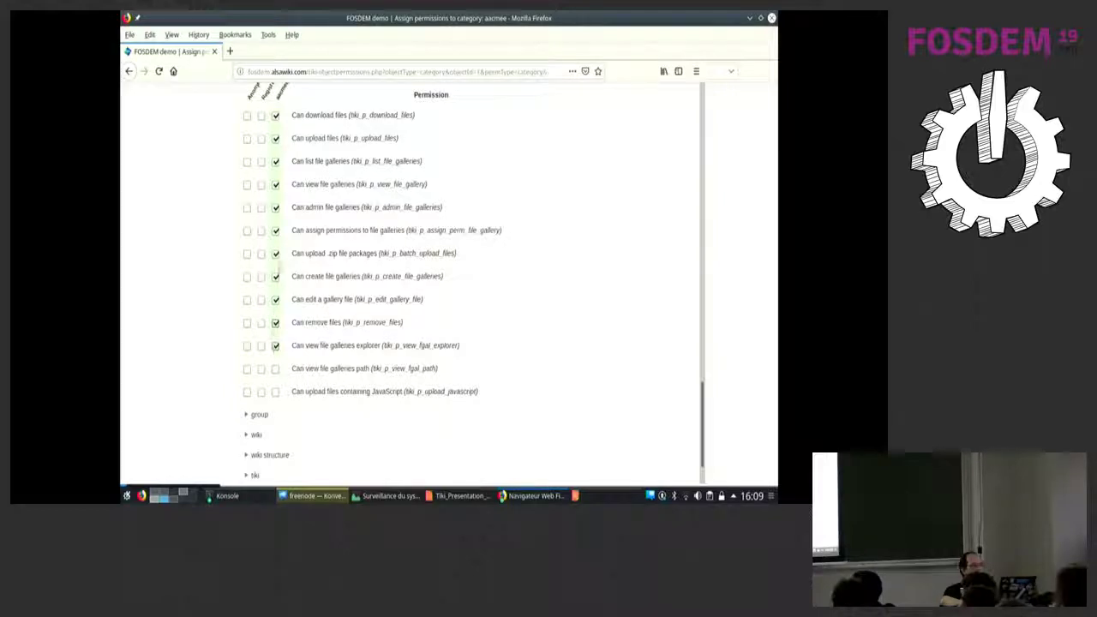
{"action": "left_click", "coordinate": [276, 232]}
{"action": "left_click", "coordinate": [275, 392]}
Grant the aacmee group the wiki permissions to view, edit, rename and roll back pages and to view their source.
{"action": "scroll", "coordinate": [271, 377], "scroll_direction": "down", "scroll_amount": 2}
{"action": "left_click", "coordinate": [257, 371]}
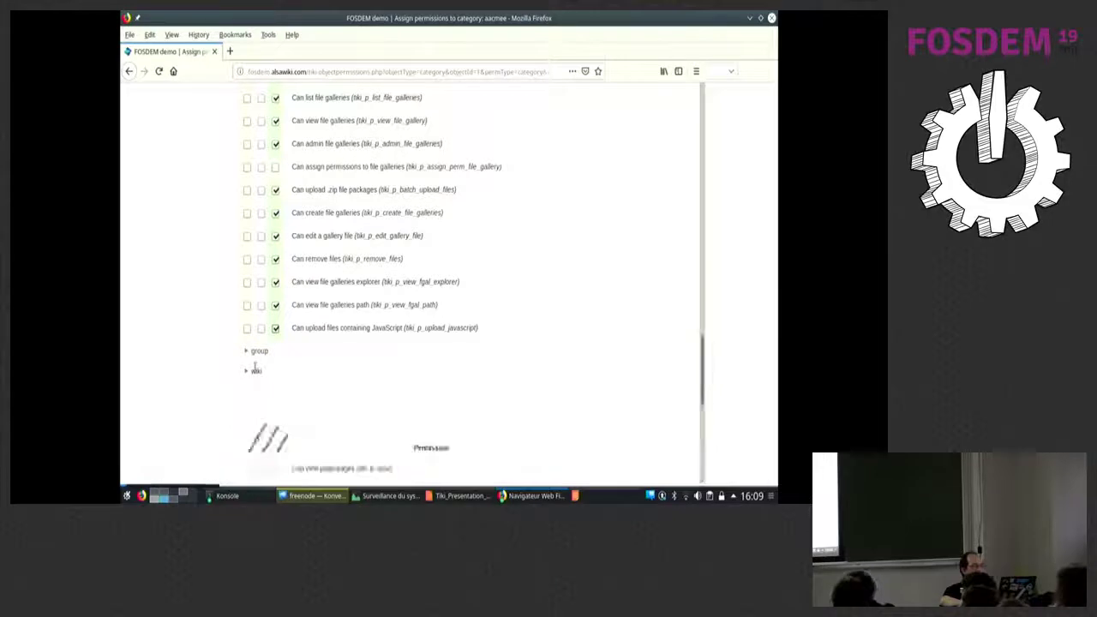
{"action": "scroll", "coordinate": [270, 369], "scroll_direction": "down", "scroll_amount": 5}
{"action": "left_click", "coordinate": [275, 312]}
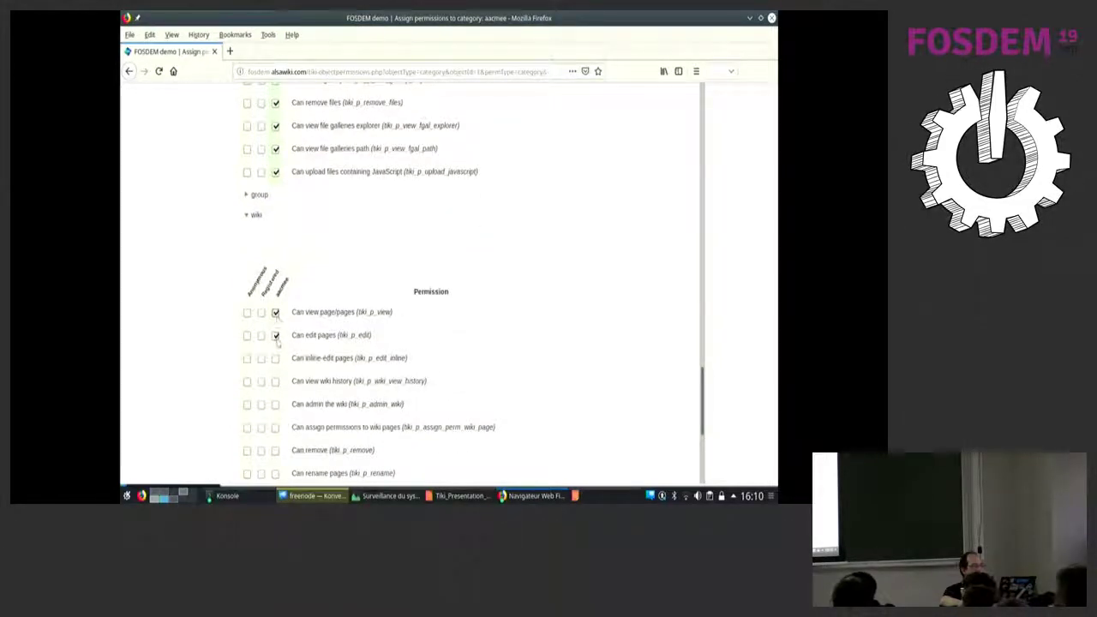
{"action": "scroll", "coordinate": [279, 326], "scroll_direction": "down", "scroll_amount": 4}
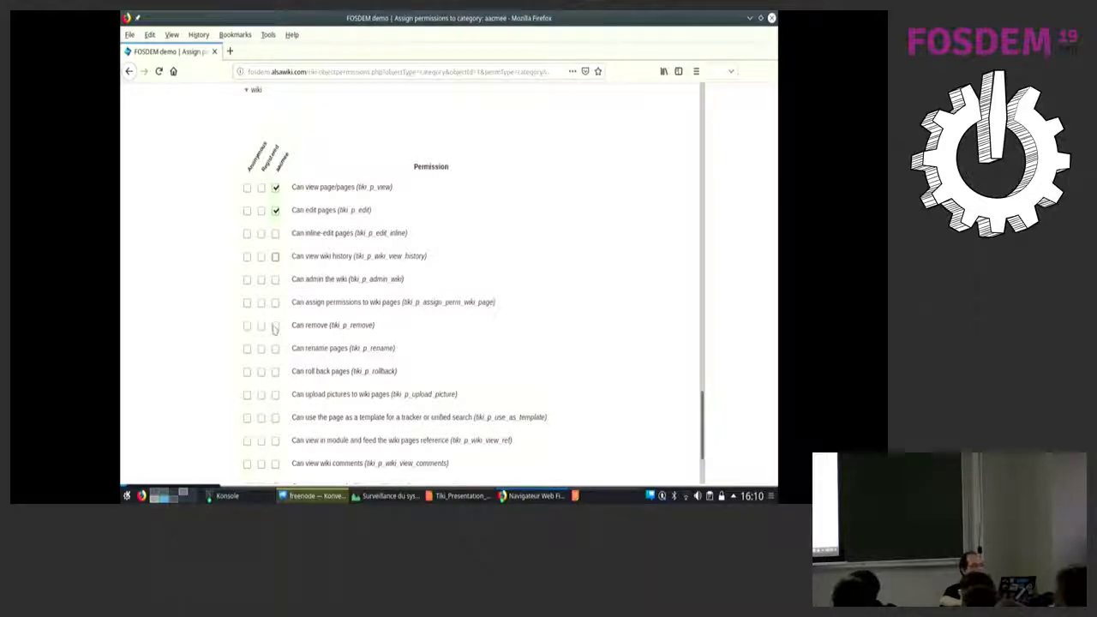
{"action": "left_click", "coordinate": [276, 349]}
{"action": "scroll", "coordinate": [275, 348], "scroll_direction": "down", "scroll_amount": 3}
{"action": "left_click", "coordinate": [275, 254]}
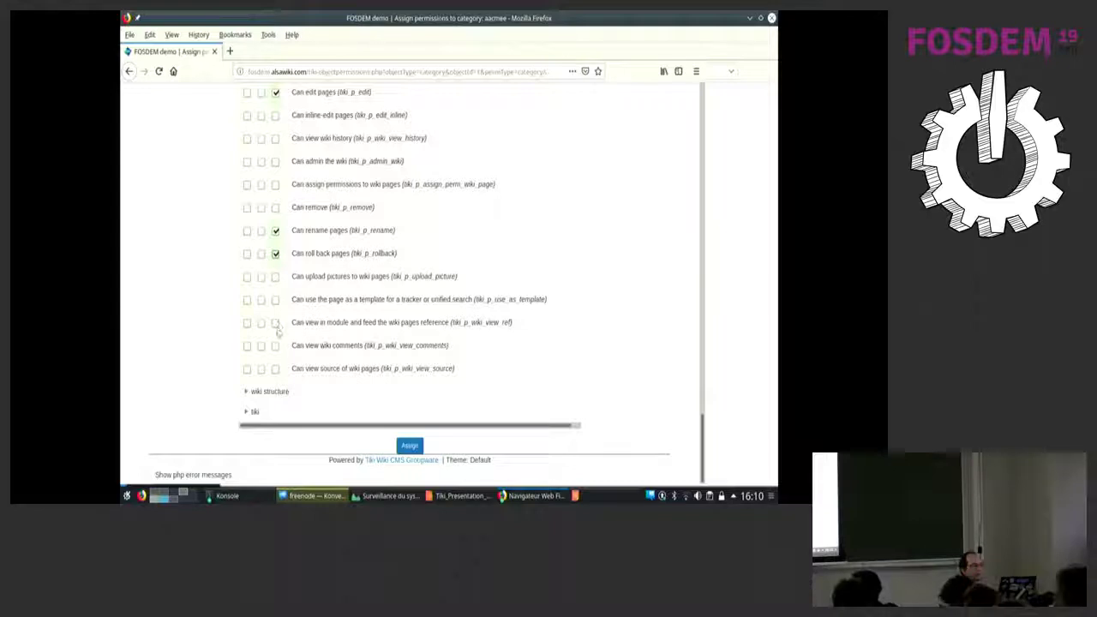
{"action": "left_click", "coordinate": [275, 369]}
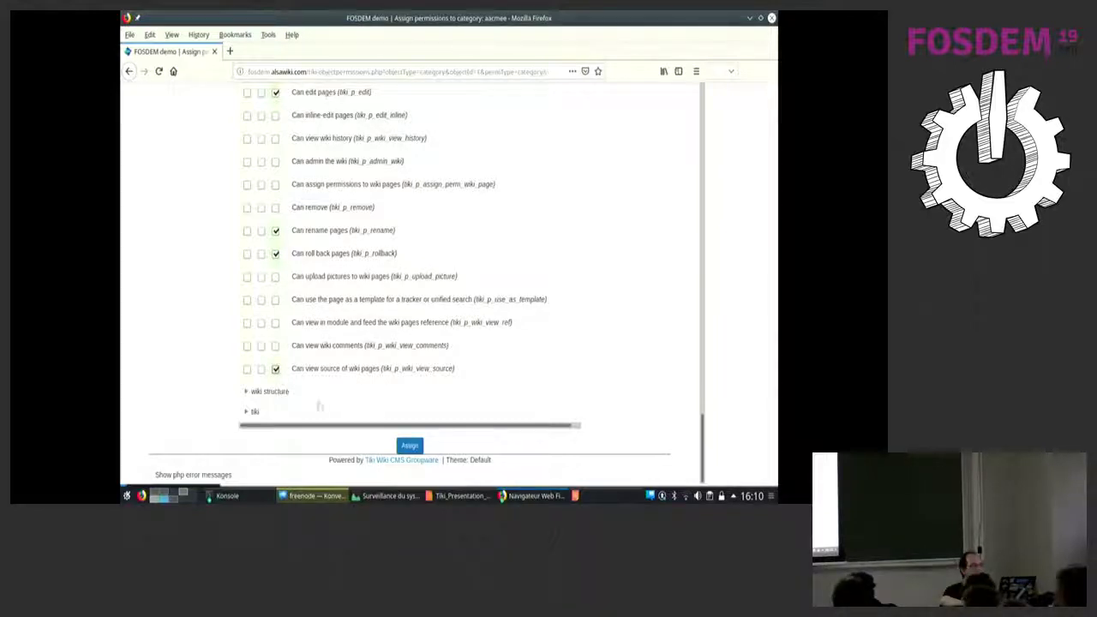
Grant the aacmee group the wiki structure permission to create and edit structures.
{"action": "left_click", "coordinate": [306, 394]}
{"action": "scroll", "coordinate": [306, 396], "scroll_direction": "down", "scroll_amount": 3}
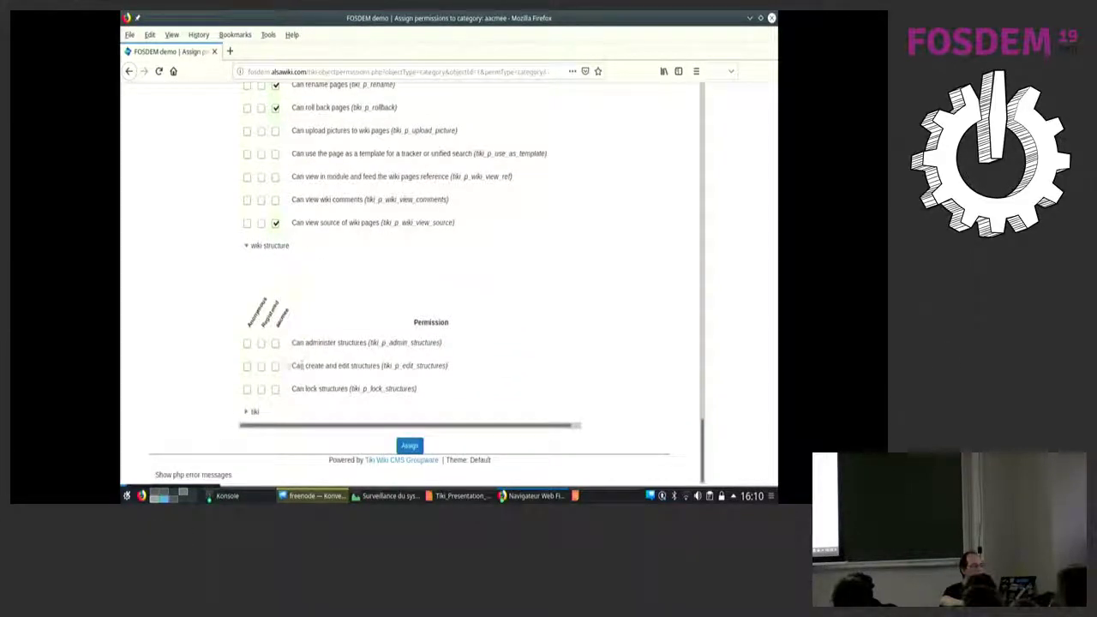
{"action": "left_click", "coordinate": [275, 367]}
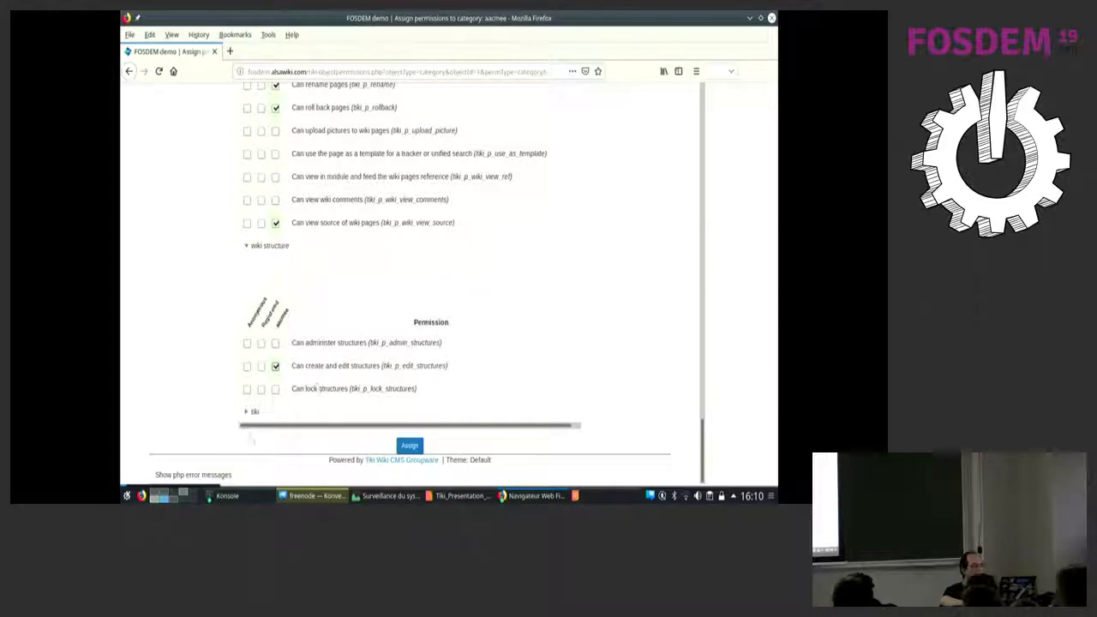
Let the aacmee group change the categories of an object, then assign the selected permissions to the category.
{"action": "left_click", "coordinate": [255, 412]}
{"action": "scroll", "coordinate": [302, 391], "scroll_direction": "down", "scroll_amount": 3}
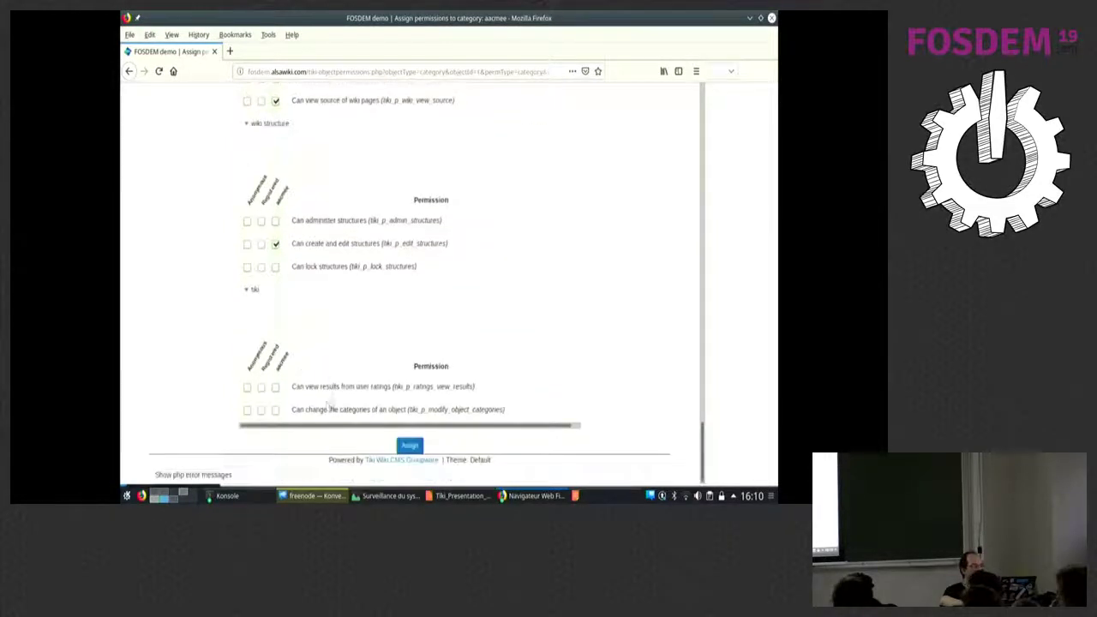
{"action": "left_click", "coordinate": [275, 410]}
{"action": "left_click", "coordinate": [410, 445]}
Switch to the other browser window with the logged-out demo HomePage and dismiss the login suggestion on the username field.
{"action": "left_click", "coordinate": [271, 220]}
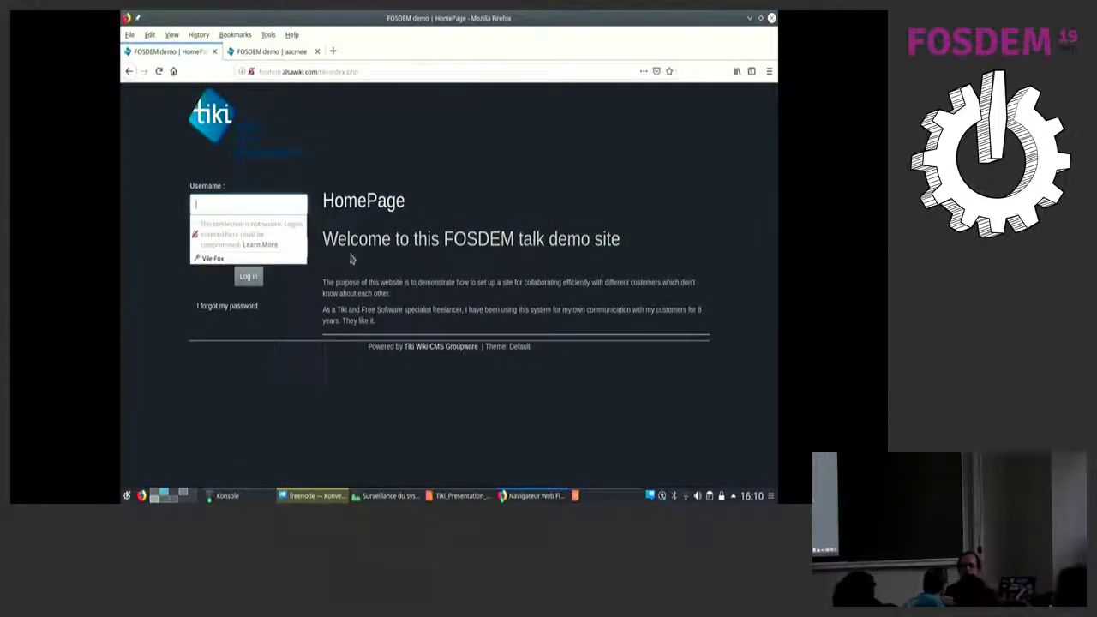
{"action": "left_click", "coordinate": [359, 264]}
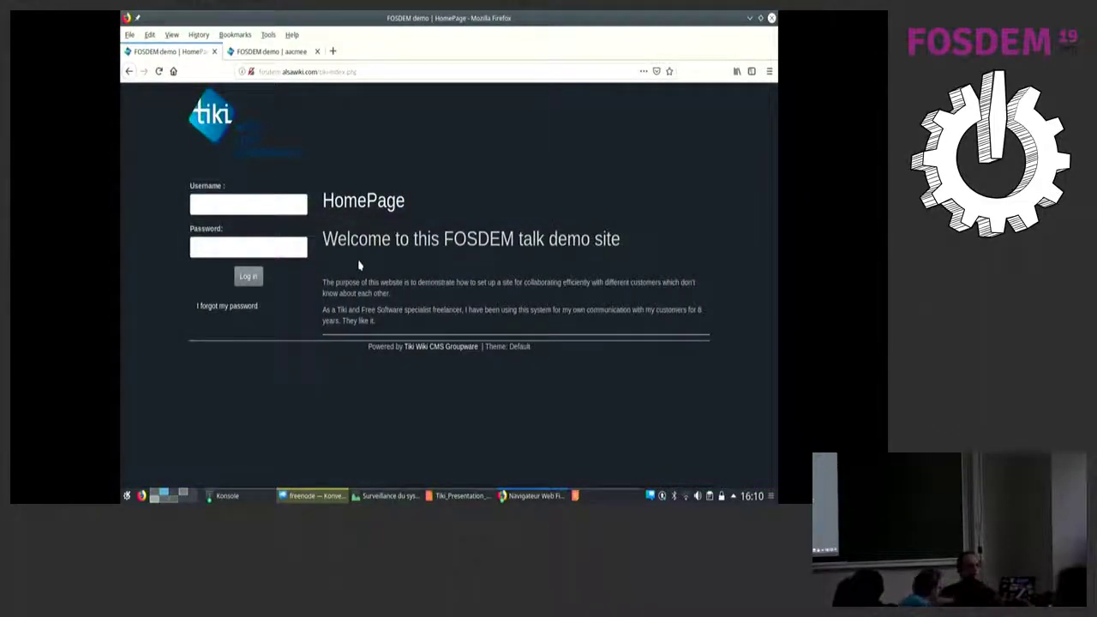
Return to the browser window logged in as admin and open the list of file galleries.
{"action": "key", "text": "alt+Tab"}
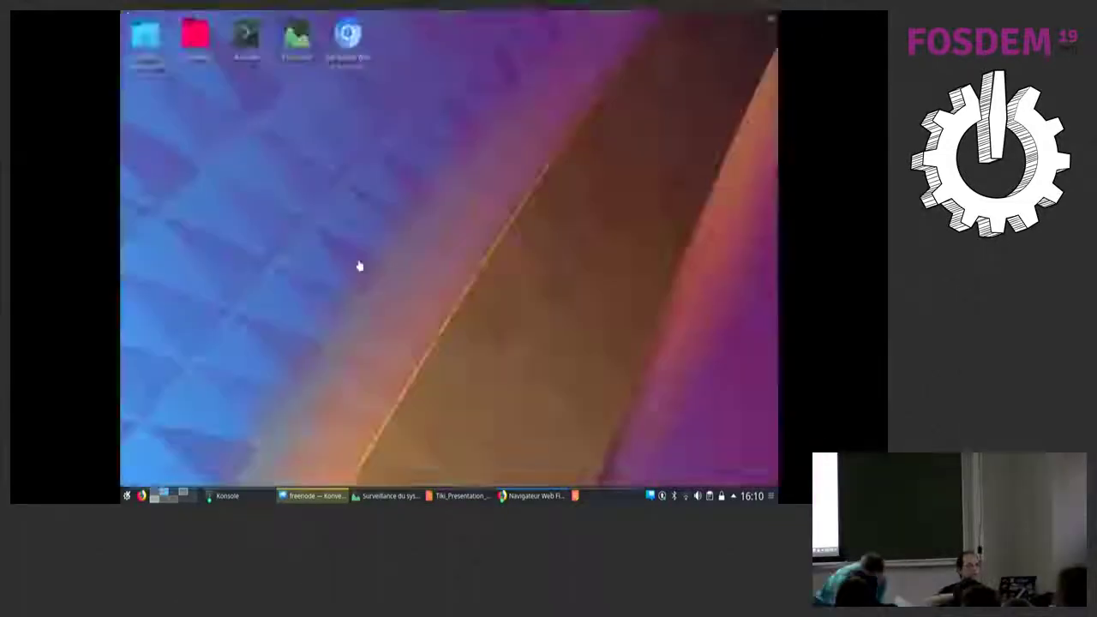
{"action": "scroll", "coordinate": [187, 398], "scroll_direction": "down", "scroll_amount": 3}
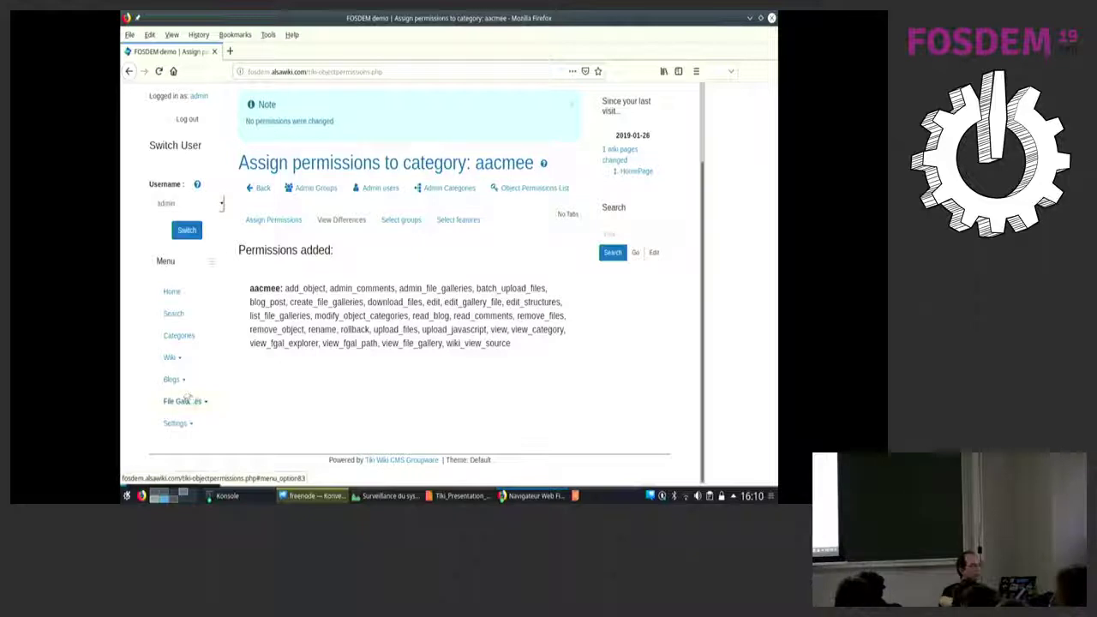
{"action": "left_click", "coordinate": [184, 400]}
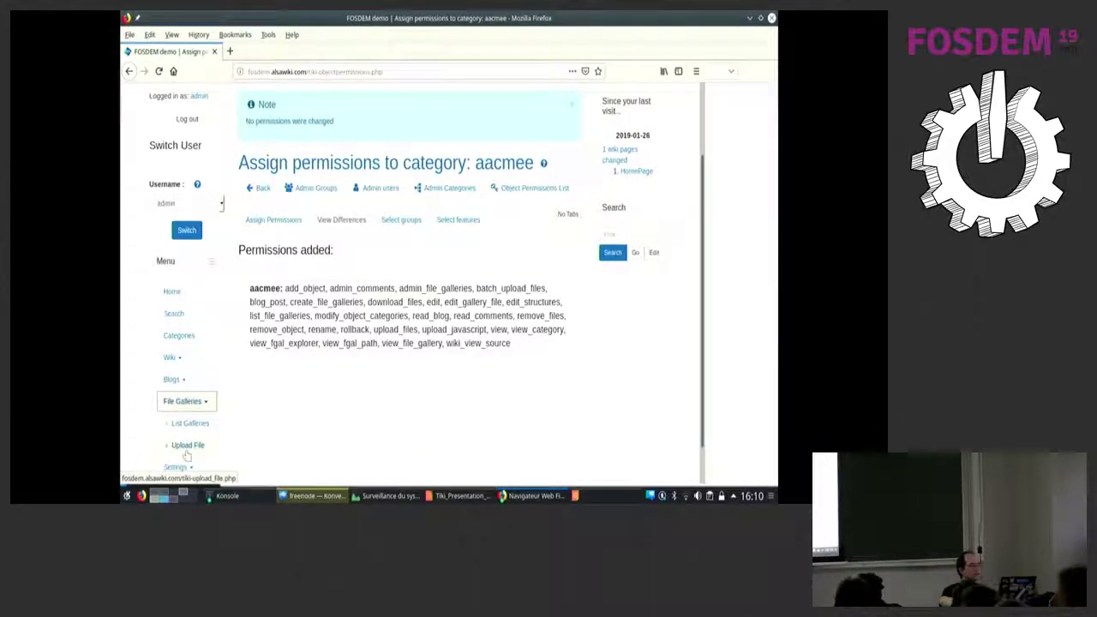
{"action": "left_click", "coordinate": [184, 423]}
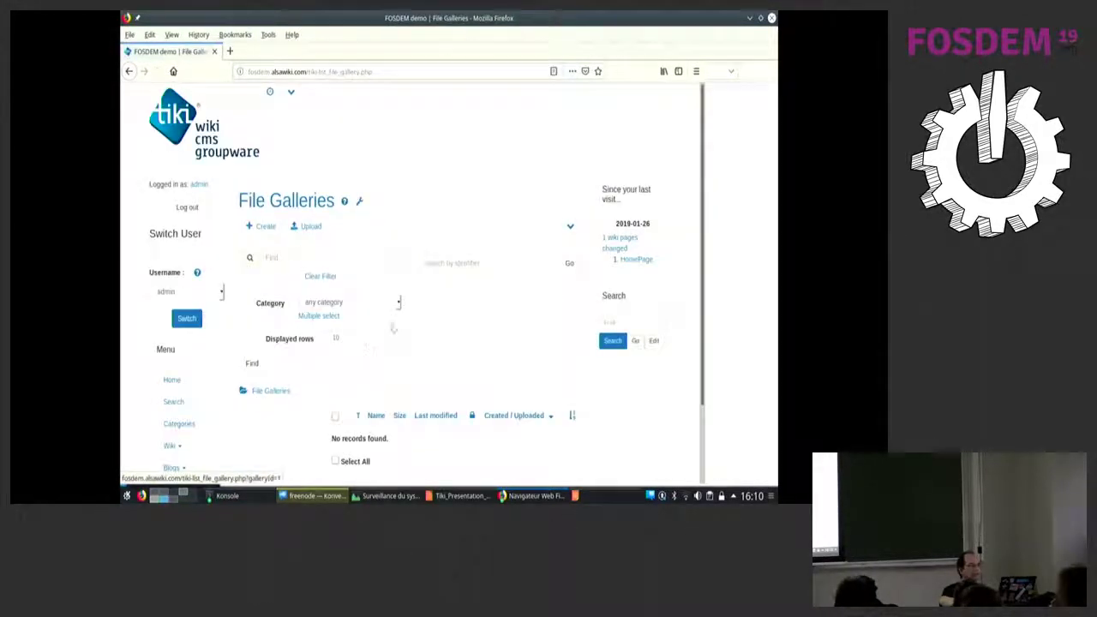
Create and save a file gallery named Companies, keeping the other properties at their defaults.
{"action": "scroll", "coordinate": [380, 313], "scroll_direction": "down", "scroll_amount": 2}
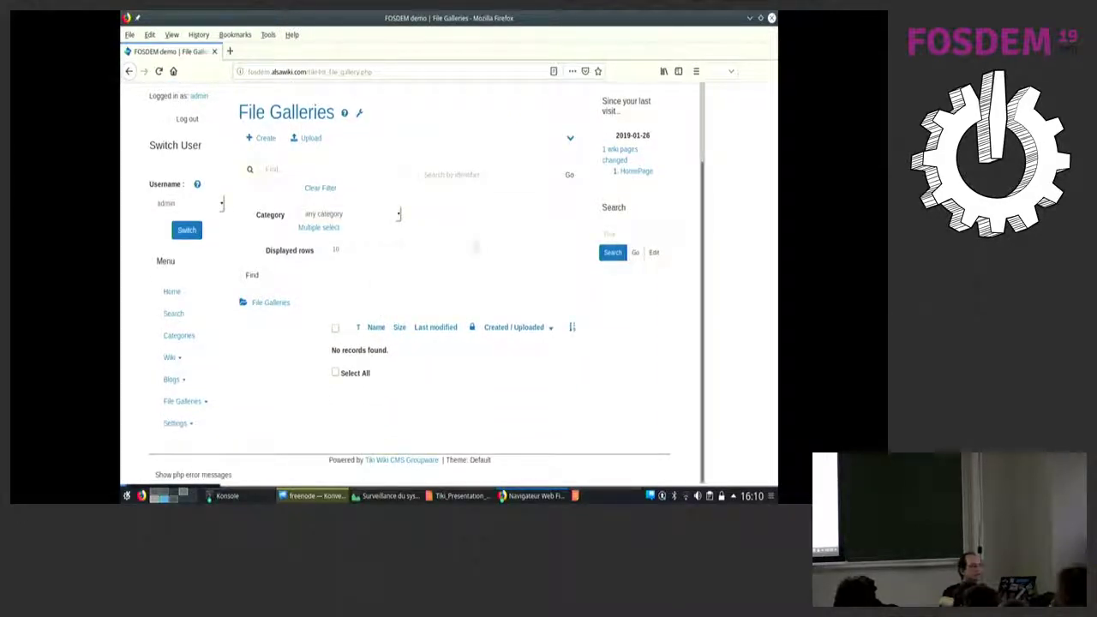
{"action": "left_click", "coordinate": [262, 138]}
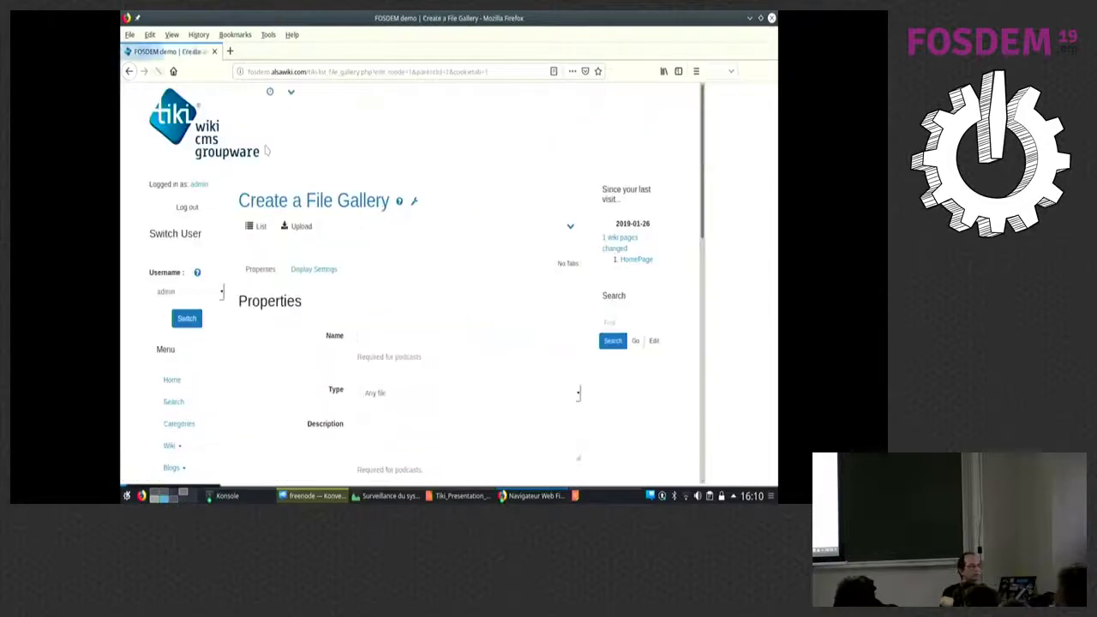
{"action": "left_click", "coordinate": [368, 335]}
{"action": "left_click", "coordinate": [375, 365]}
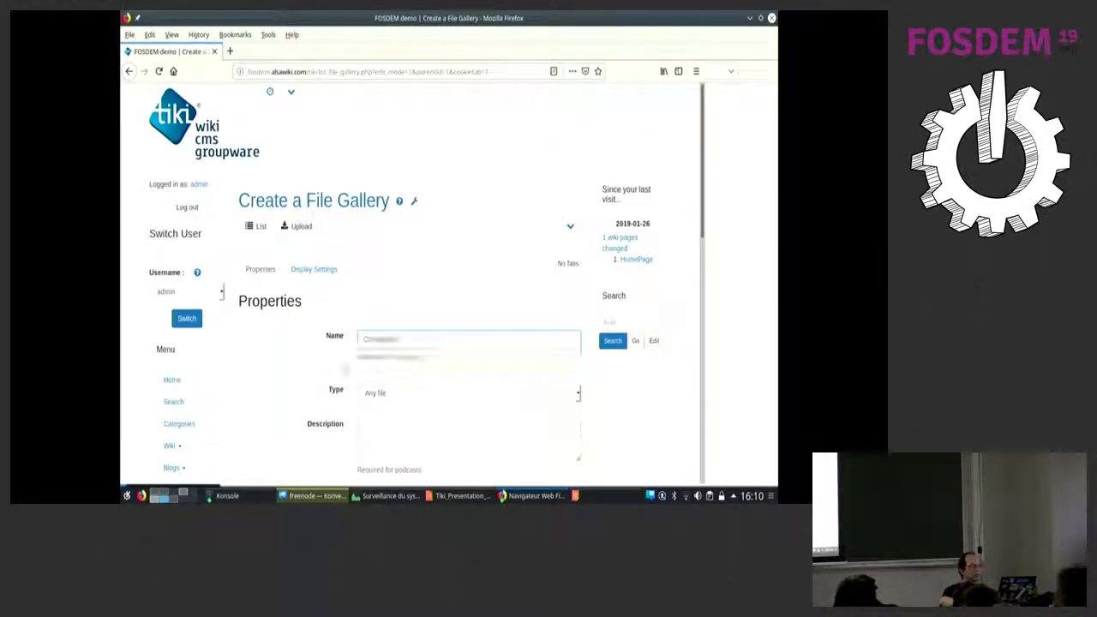
{"action": "scroll", "coordinate": [298, 367], "scroll_direction": "down", "scroll_amount": 5}
{"action": "scroll", "coordinate": [298, 367], "scroll_direction": "down", "scroll_amount": 5}
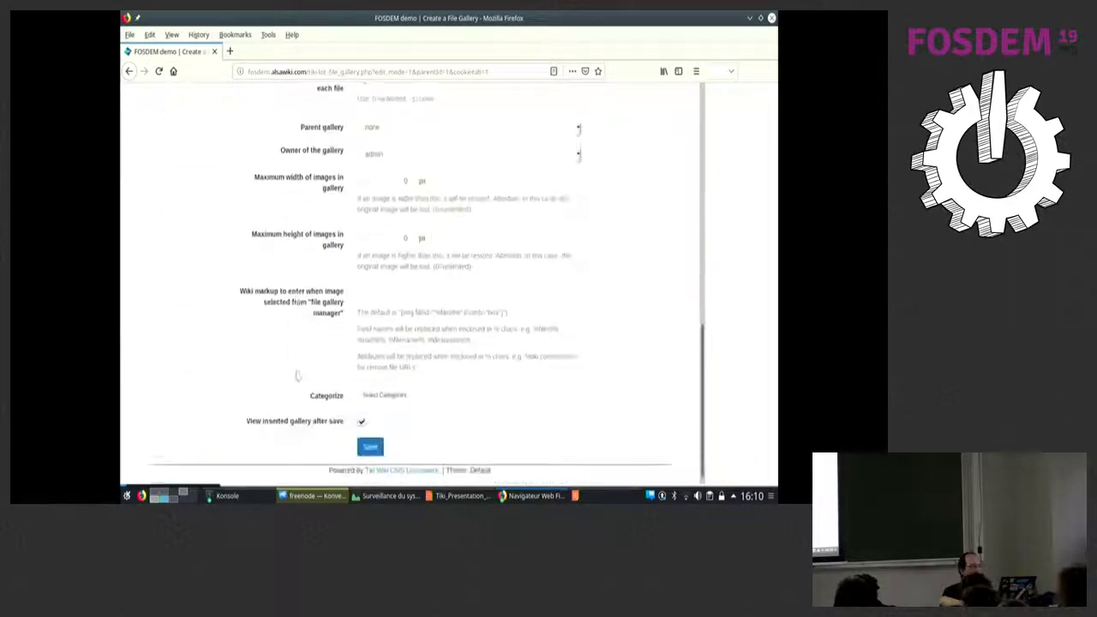
{"action": "left_click", "coordinate": [378, 438]}
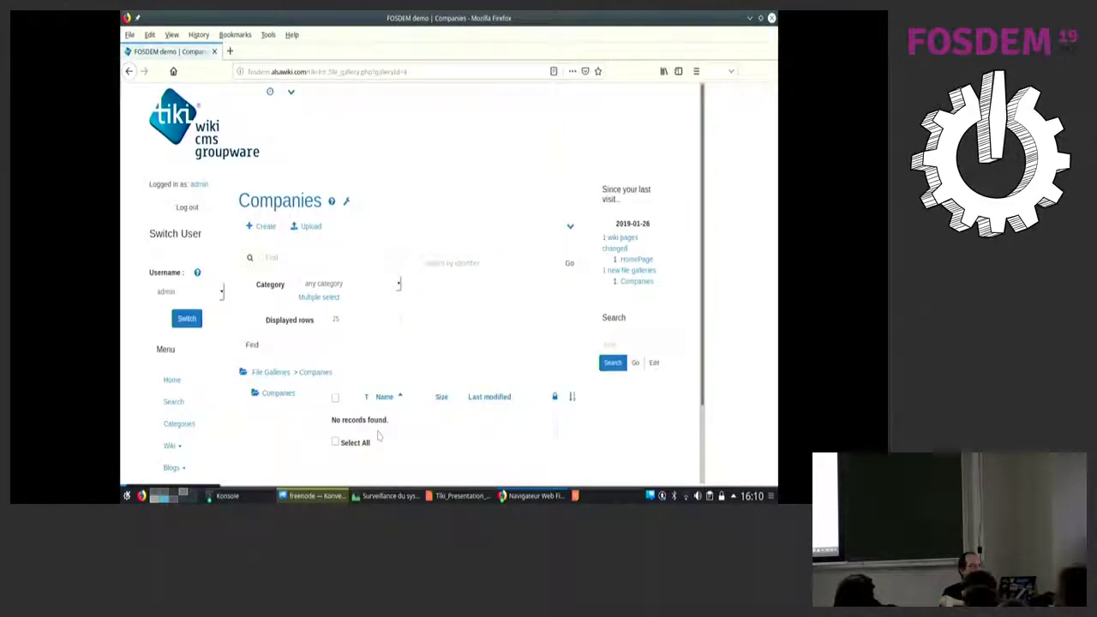
Start a new file gallery inside Companies and name it aacmee.
{"action": "left_click", "coordinate": [263, 138]}
{"action": "scroll", "coordinate": [343, 171], "scroll_direction": "down", "scroll_amount": 2}
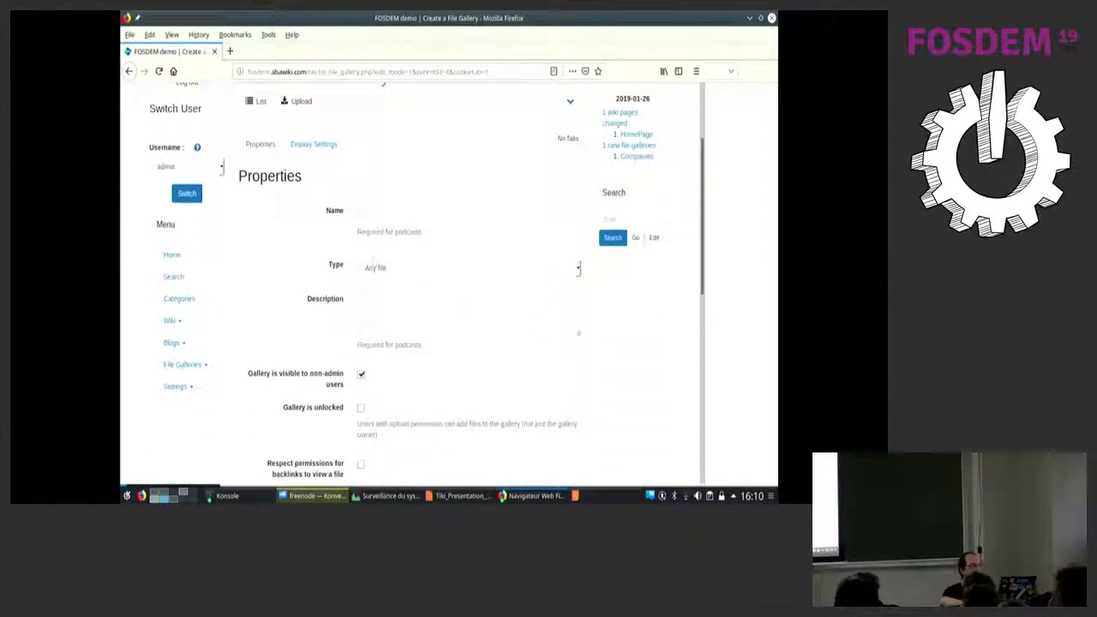
{"action": "left_click", "coordinate": [378, 210]}
{"action": "left_click", "coordinate": [380, 229]}
Assign the new gallery to the aacmee category and save it.
{"action": "scroll", "coordinate": [380, 229], "scroll_direction": "down", "scroll_amount": 2}
{"action": "scroll", "coordinate": [302, 339], "scroll_direction": "down", "scroll_amount": 6}
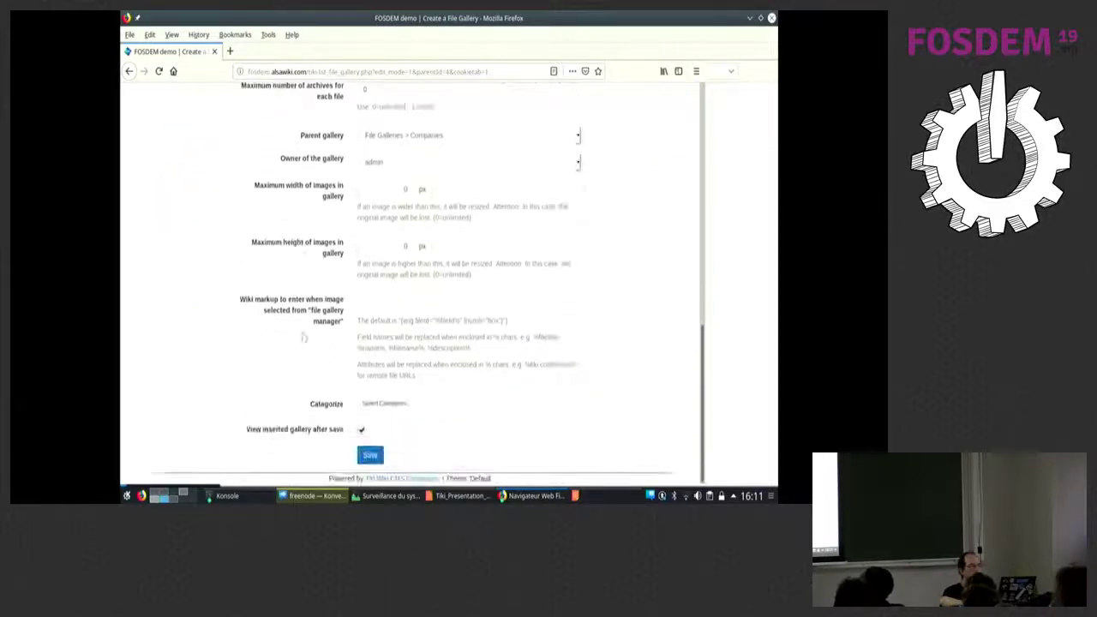
{"action": "left_click", "coordinate": [384, 402]}
{"action": "left_click", "coordinate": [383, 385]}
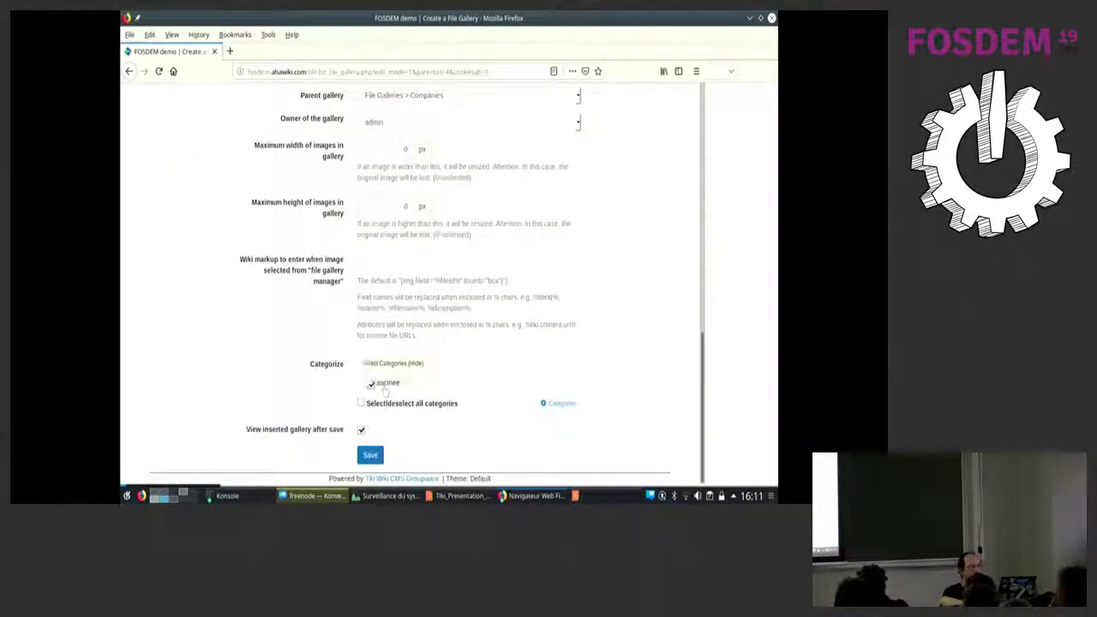
{"action": "left_click", "coordinate": [371, 454]}
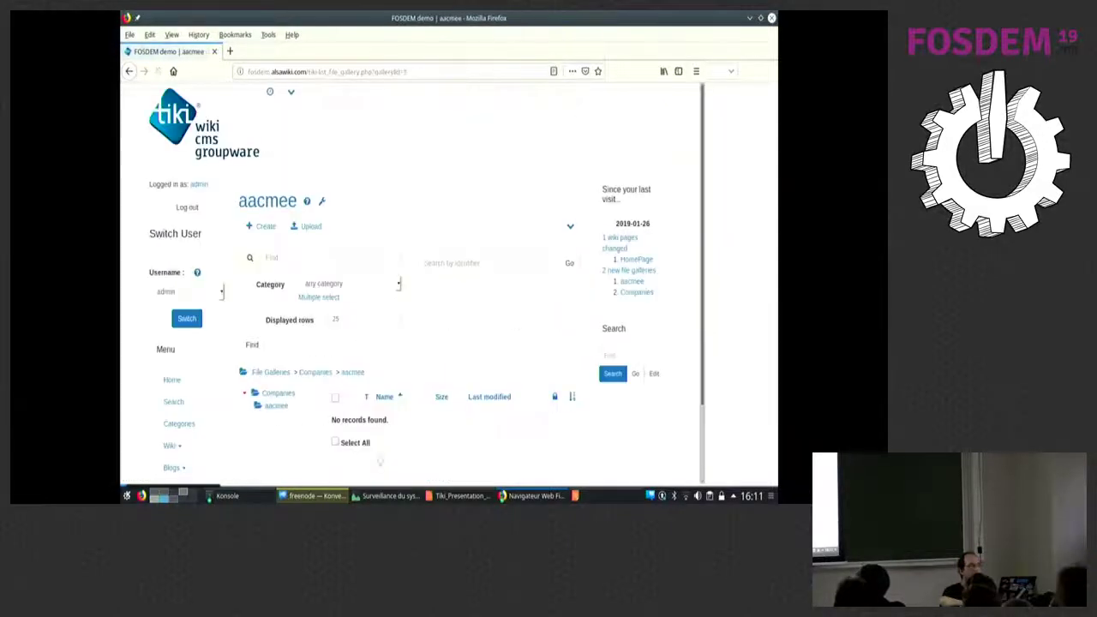
Set up group monitoring on the aacmee file gallery so that the aacmee group watches it, and apply the change.
{"action": "left_click", "coordinate": [554, 396]}
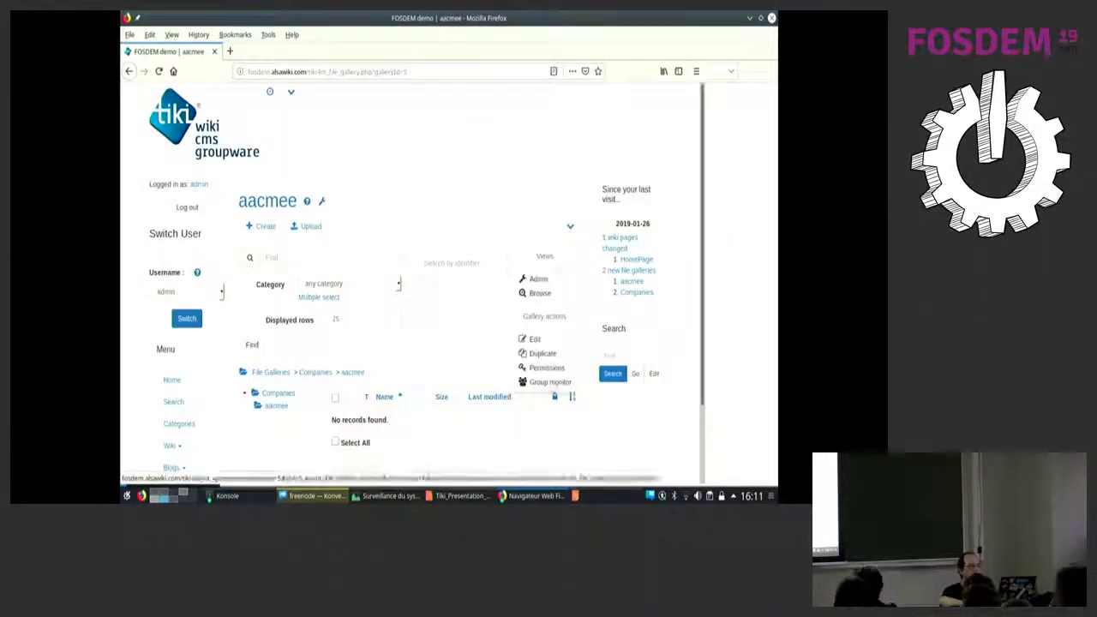
{"action": "left_click", "coordinate": [551, 382]}
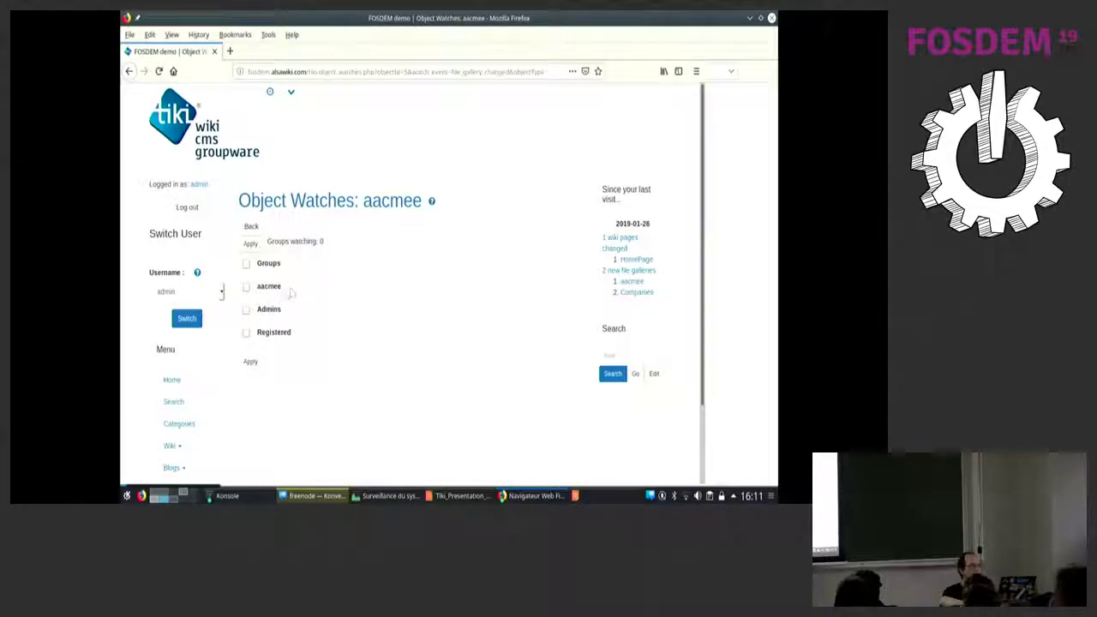
{"action": "left_click", "coordinate": [246, 288]}
{"action": "left_click", "coordinate": [250, 363]}
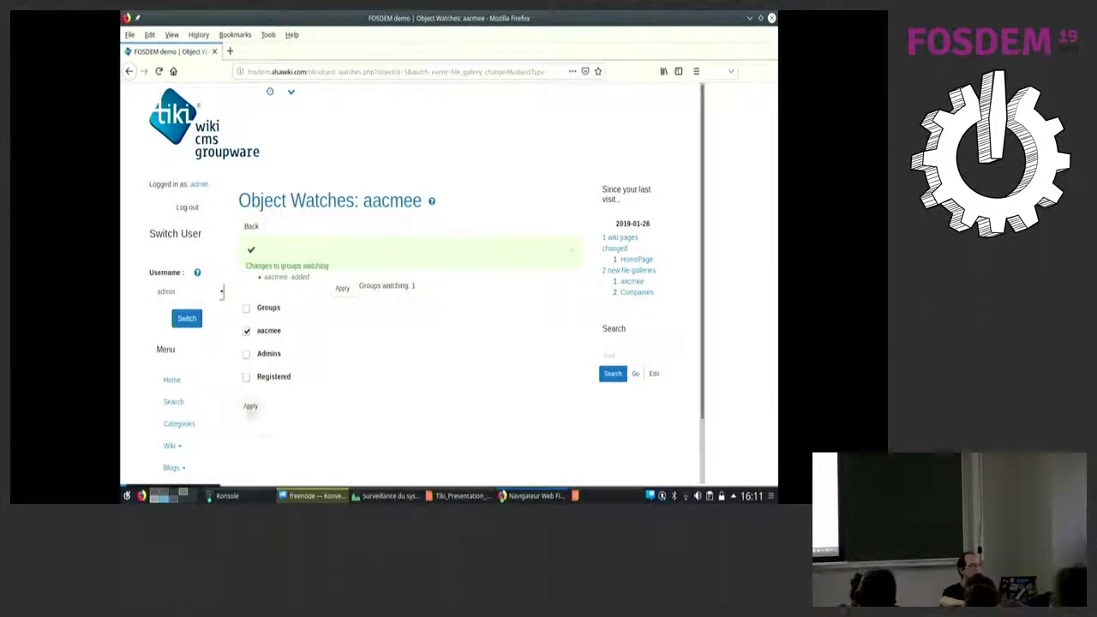
{"action": "left_click", "coordinate": [250, 407]}
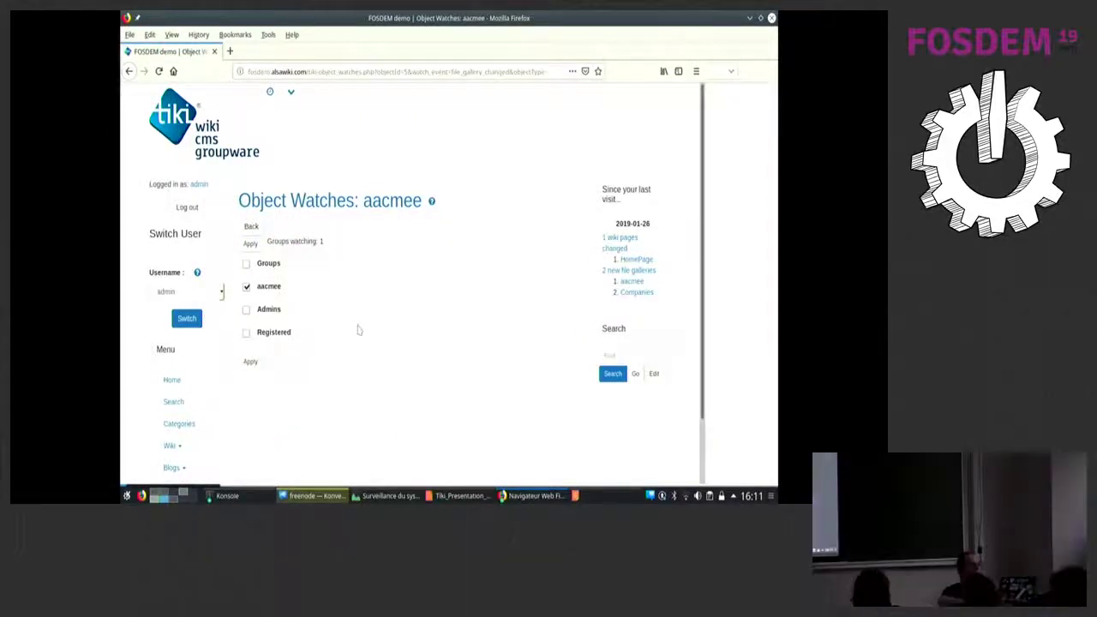
Check the logged-out HomePage and the aacmee tab in the other browser window, and bring up the Tiki presentation's title slide.
{"action": "key", "text": "alt+Tab"}
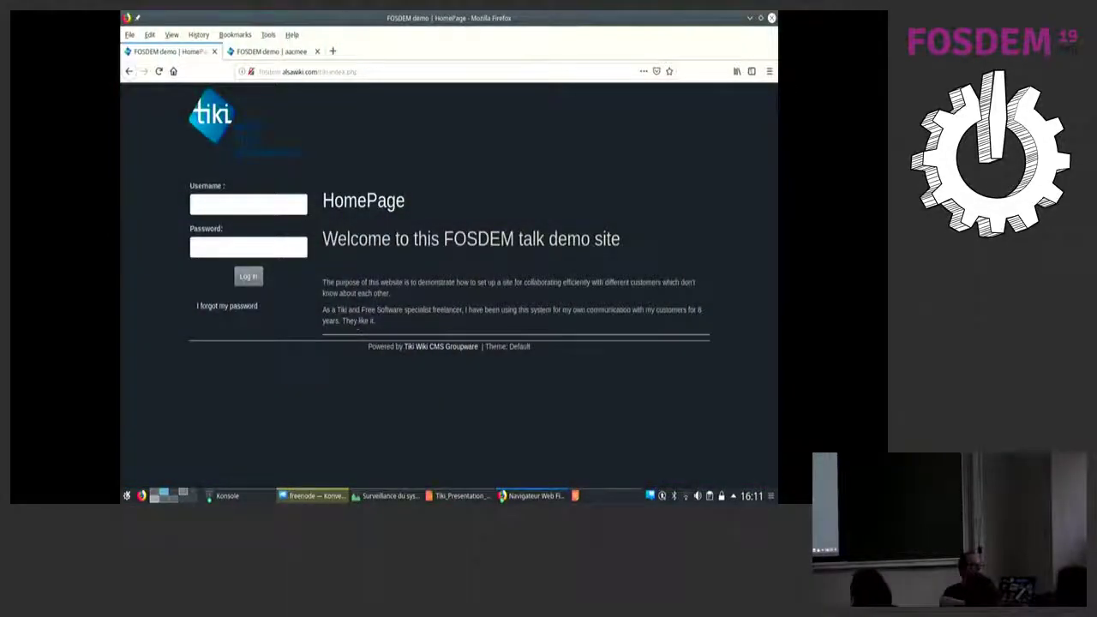
{"action": "left_click", "coordinate": [271, 51]}
{"action": "left_click", "coordinate": [195, 57]}
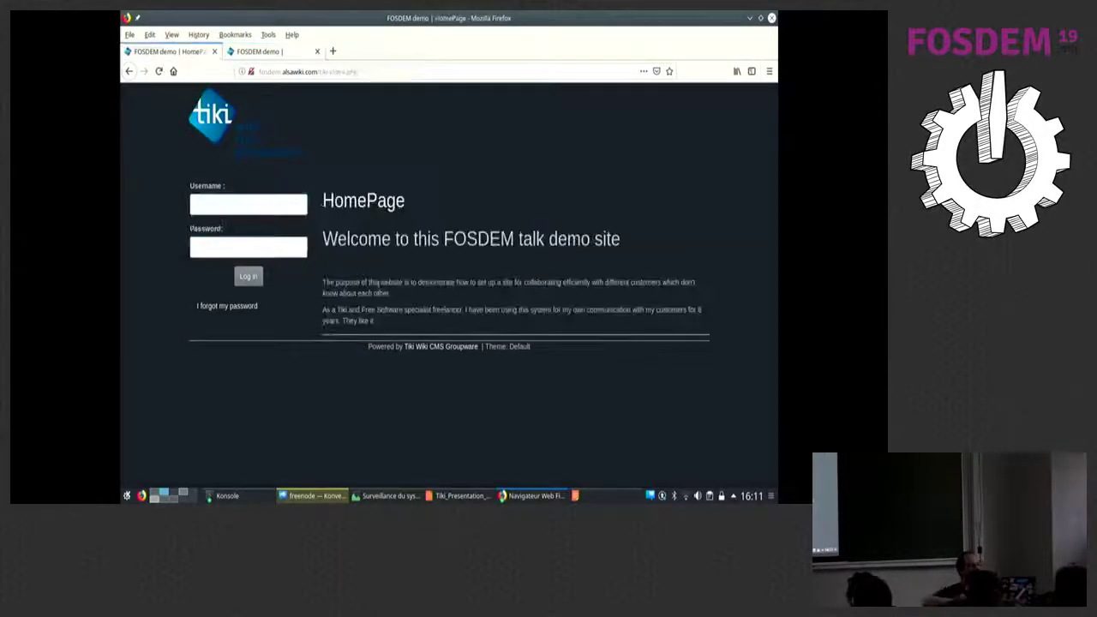
{"action": "key", "text": "alt+Tab"}
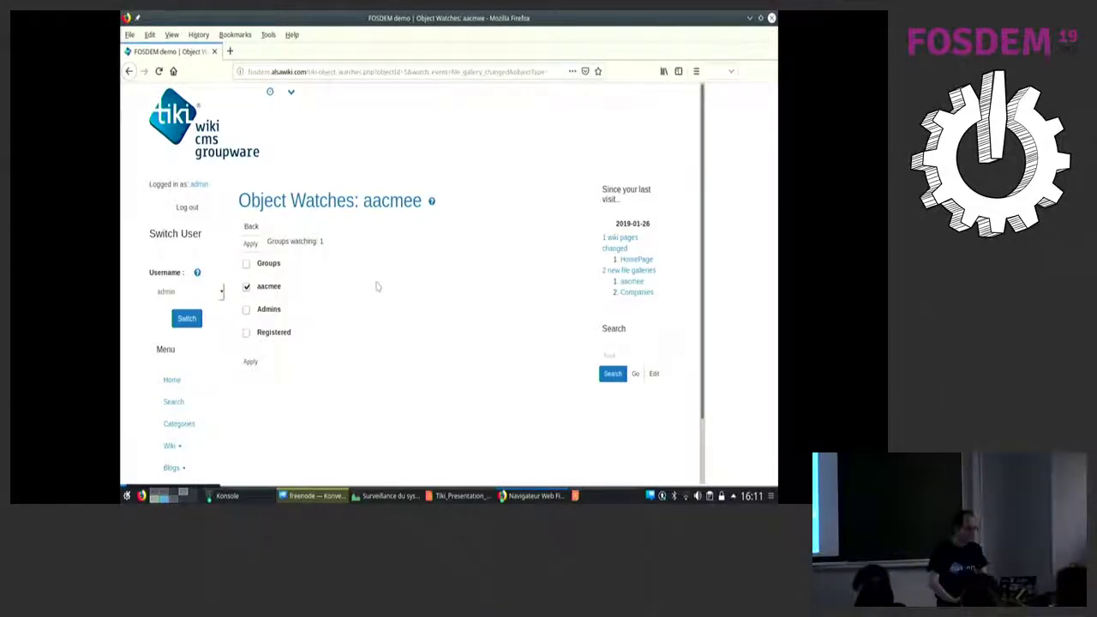
{"action": "key", "text": "alt+Tab"}
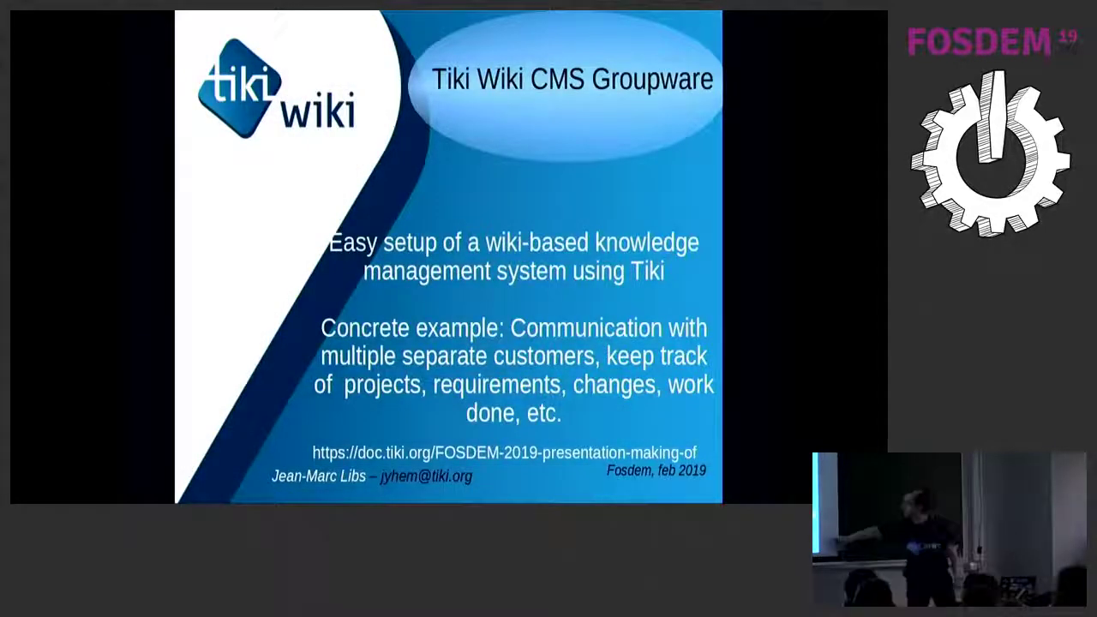